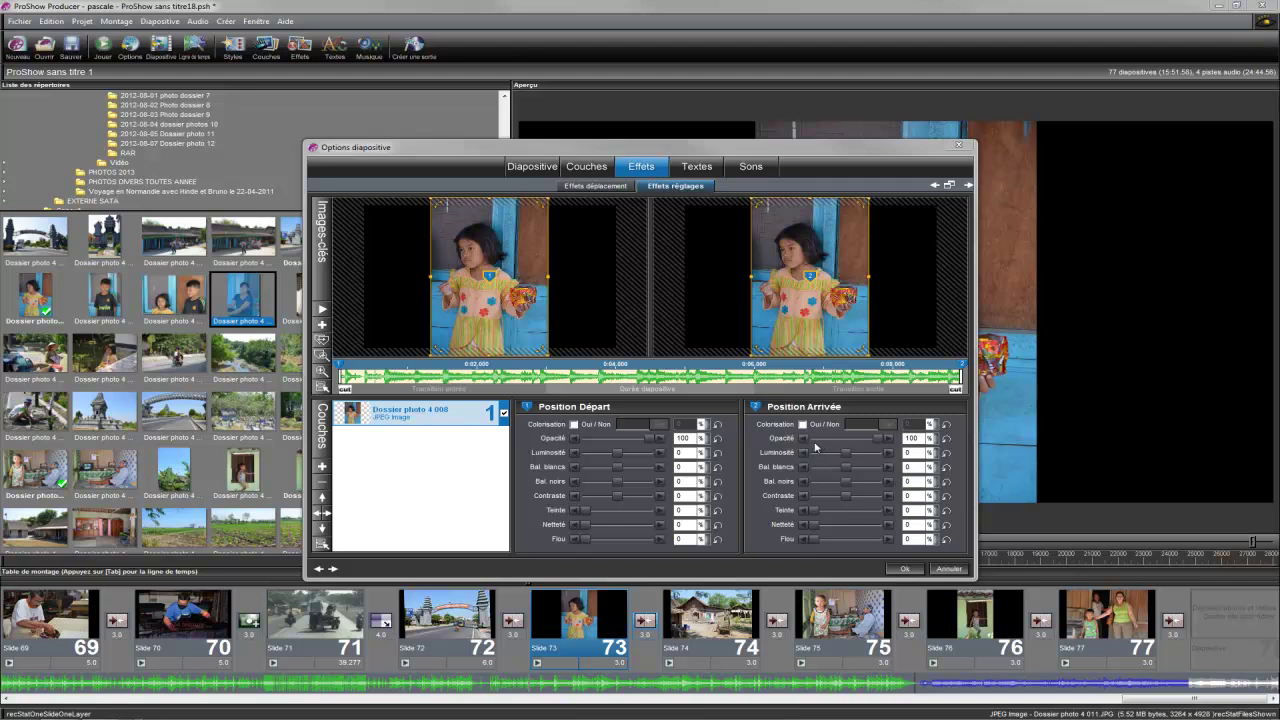
Enlarge slide 73's photo to the full frame width and reposition it as a close-up on the girl's face.
click(586, 167)
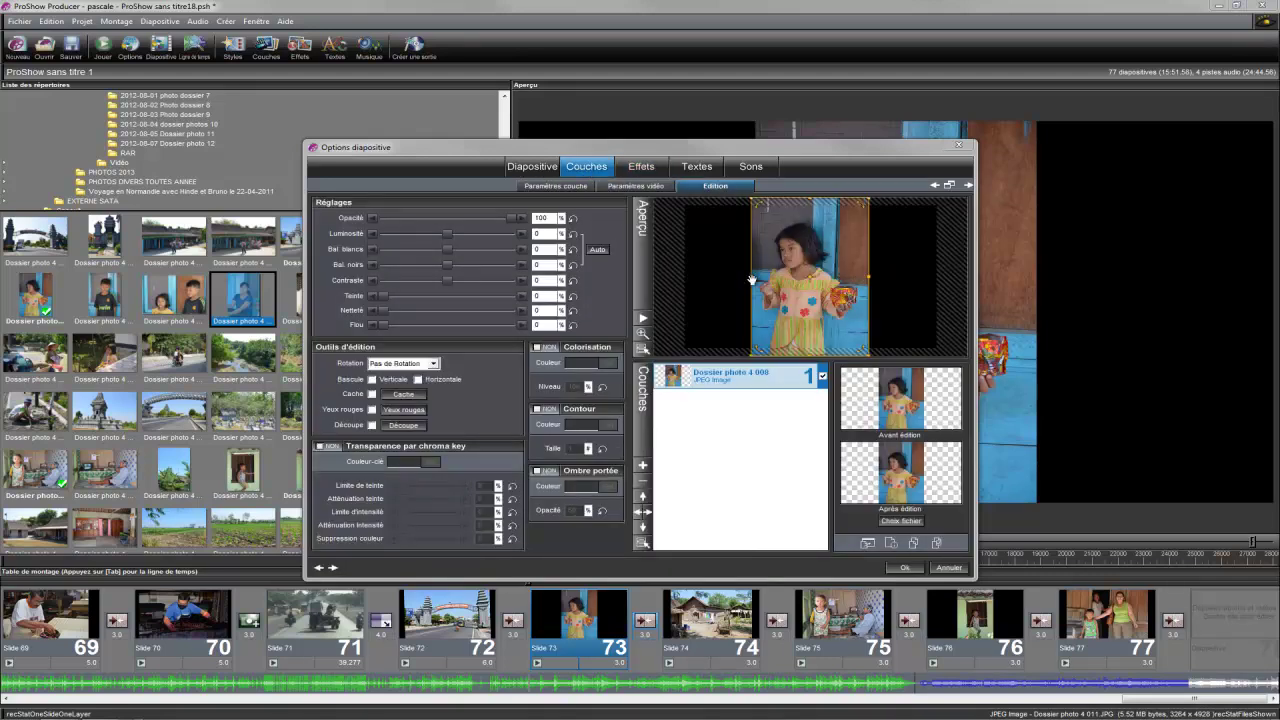
drag(755, 277, 711, 277)
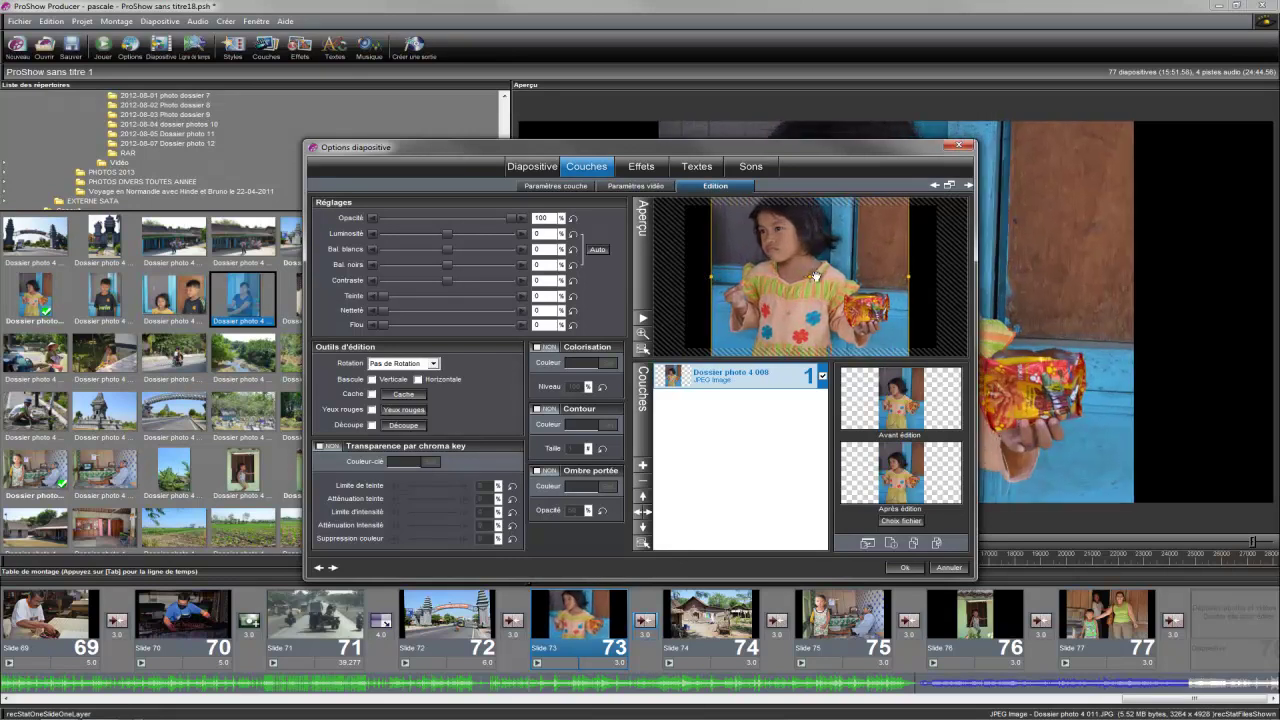
drag(812, 270, 807, 305)
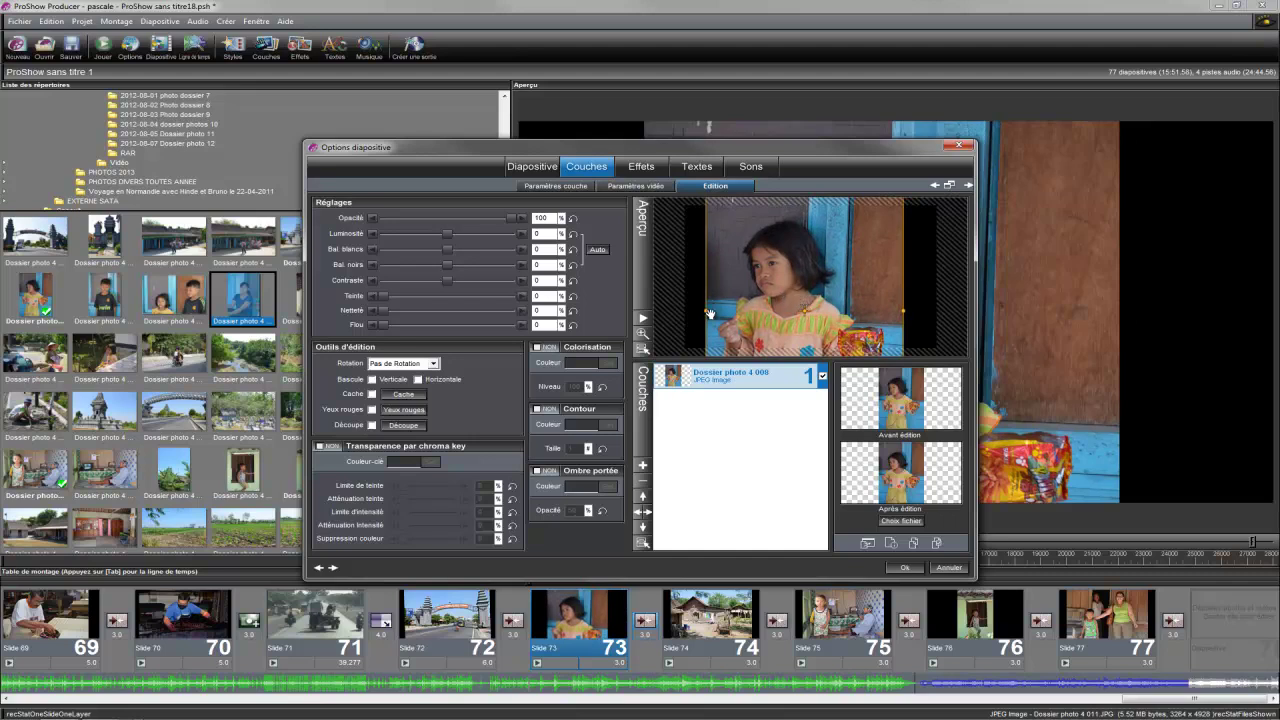
drag(705, 315, 654, 316)
drag(750, 274, 772, 296)
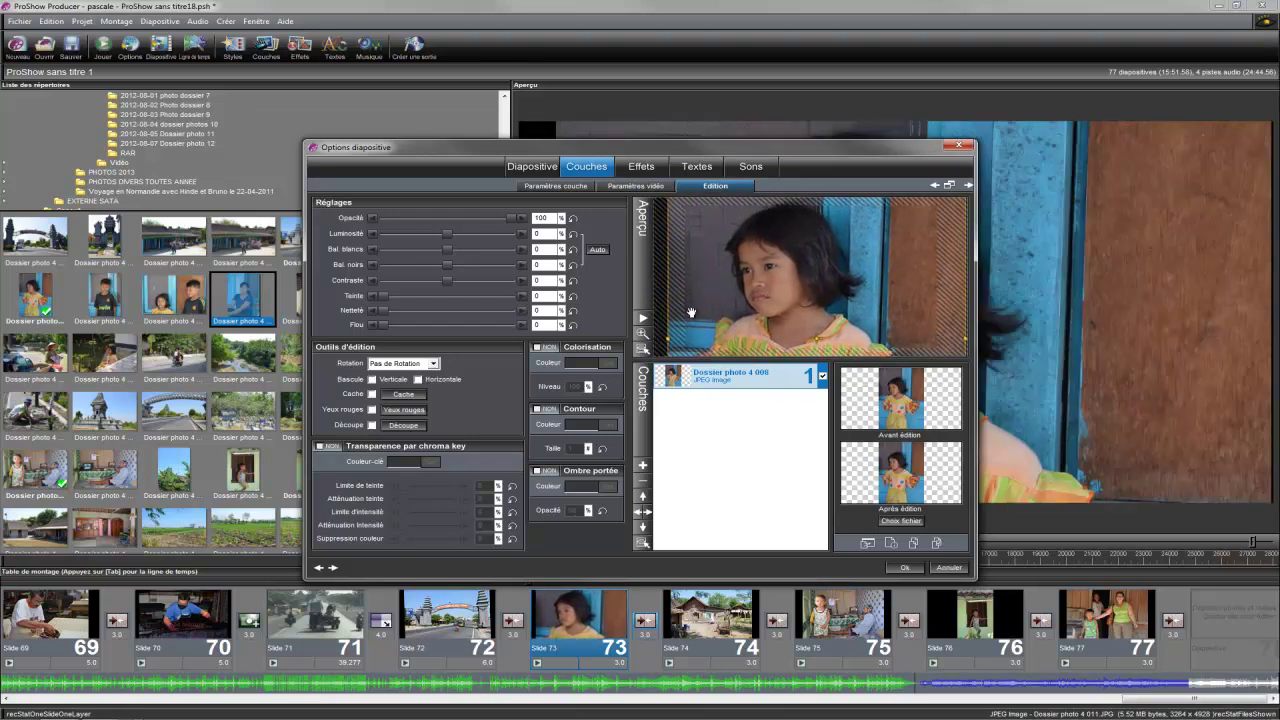
drag(667, 338, 645, 334)
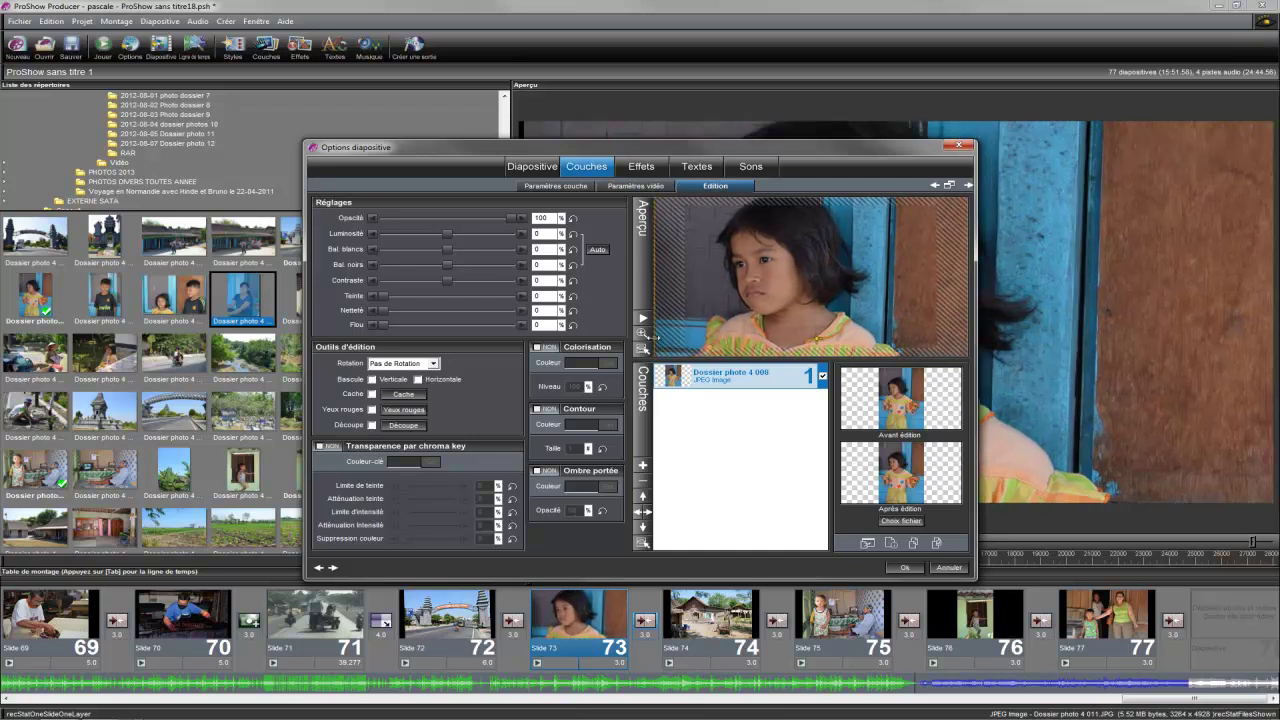
drag(766, 311, 767, 322)
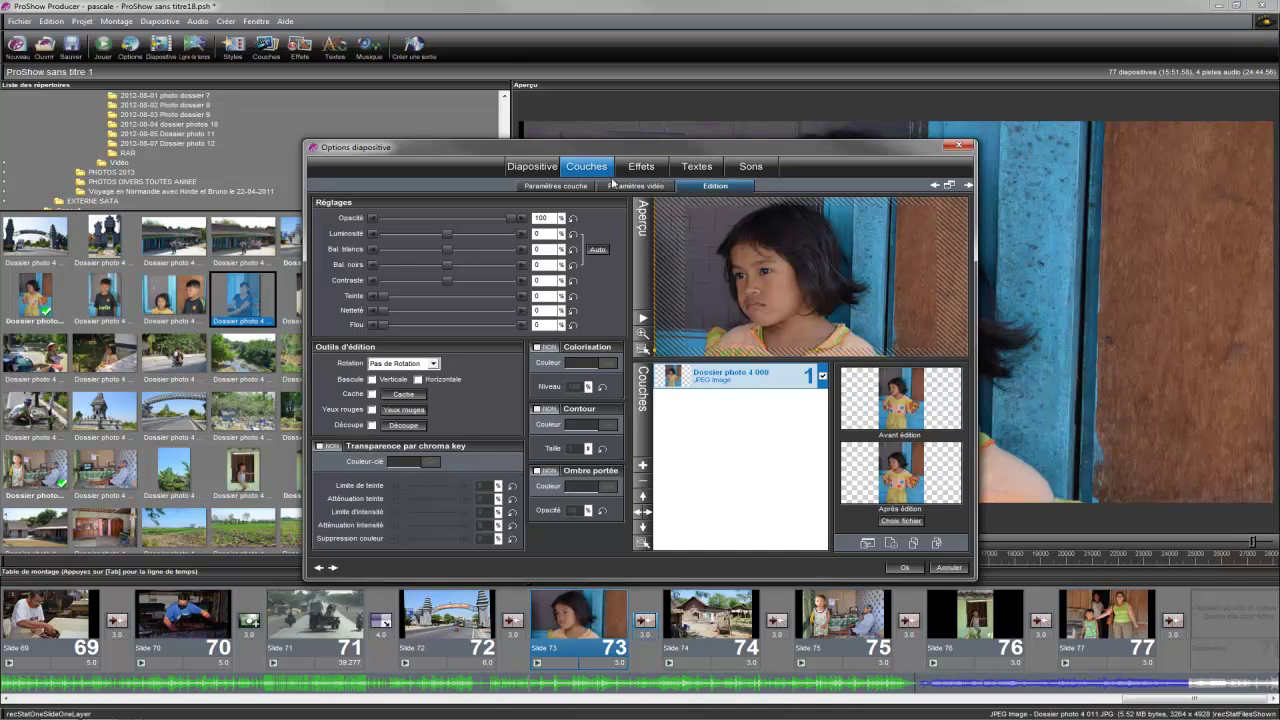
In slide 73's start position, reduce the photo to a small centred image showing the whole picture and tilt it slightly counter-clockwise.
click(564, 187)
click(637, 172)
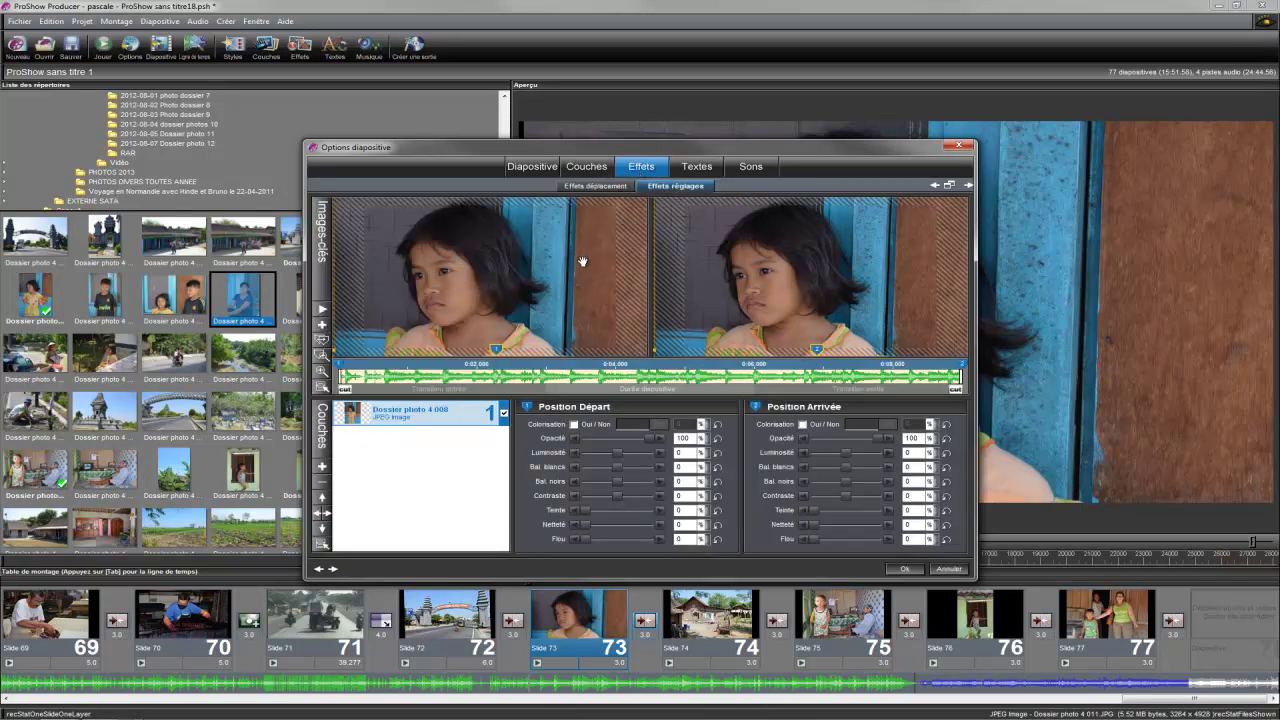
drag(644, 284, 571, 277)
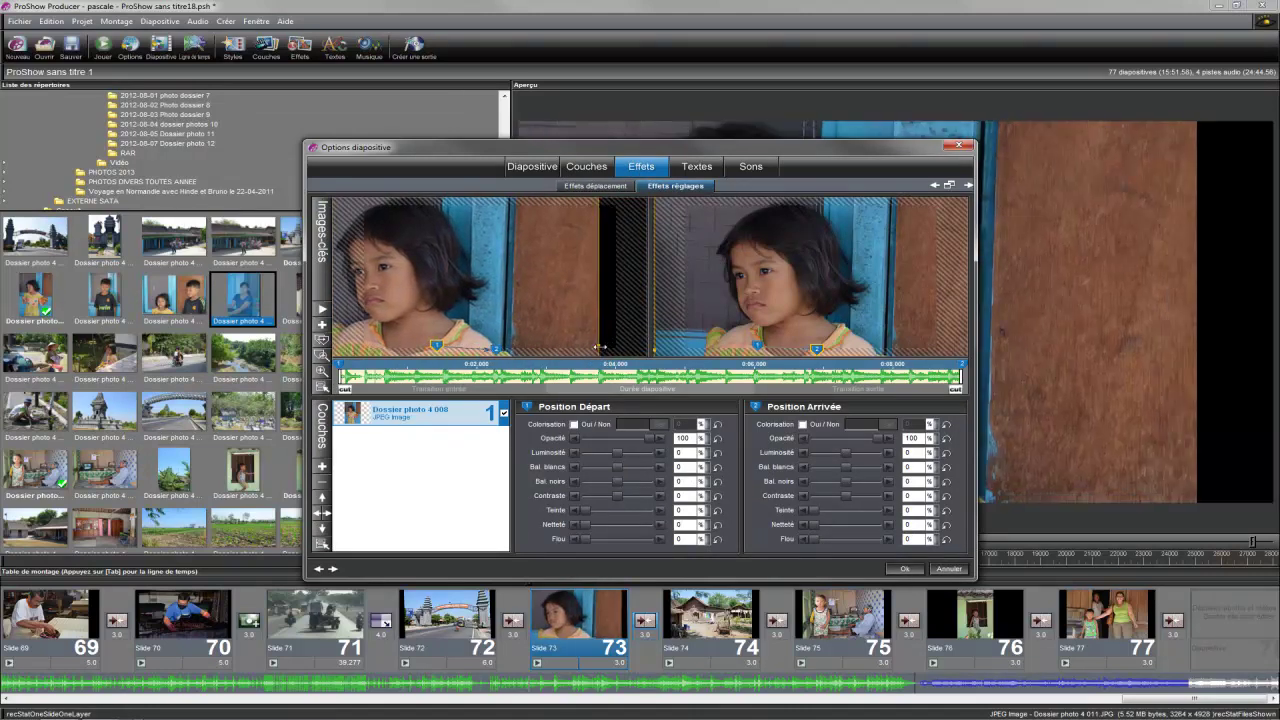
scroll(510, 276, down, 5)
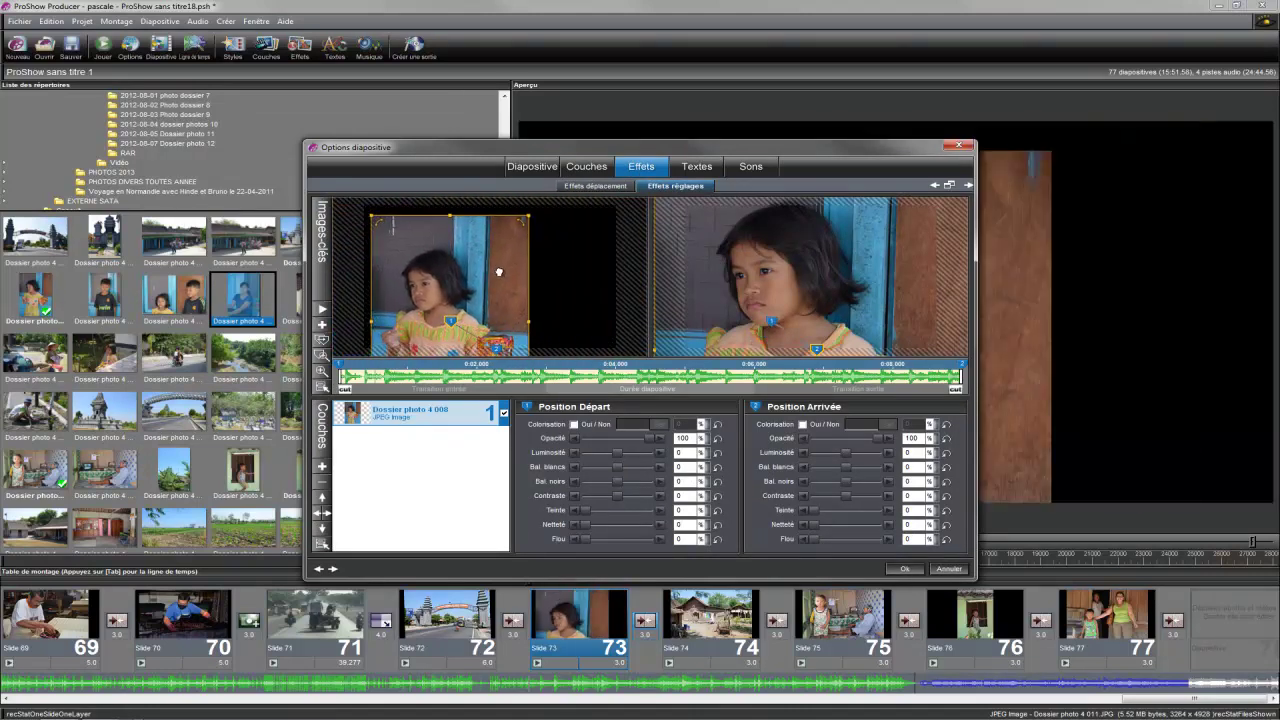
scroll(497, 276, down, 3)
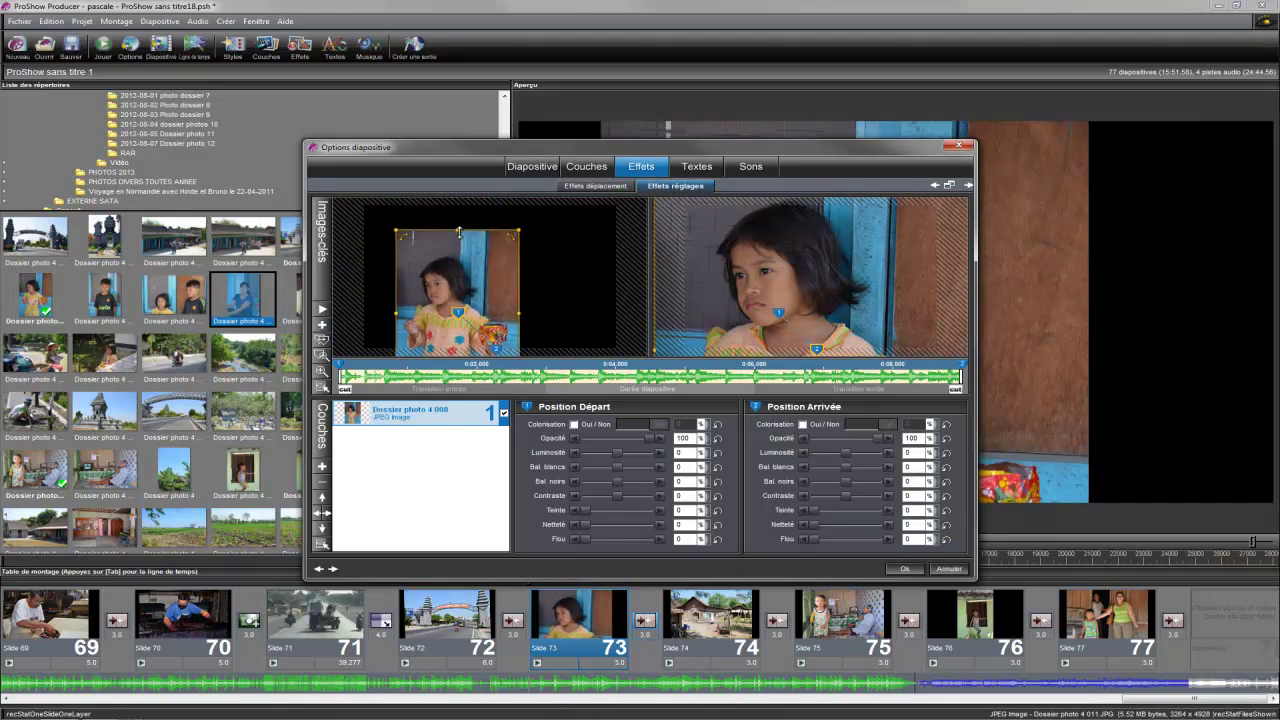
scroll(522, 271, up, 2)
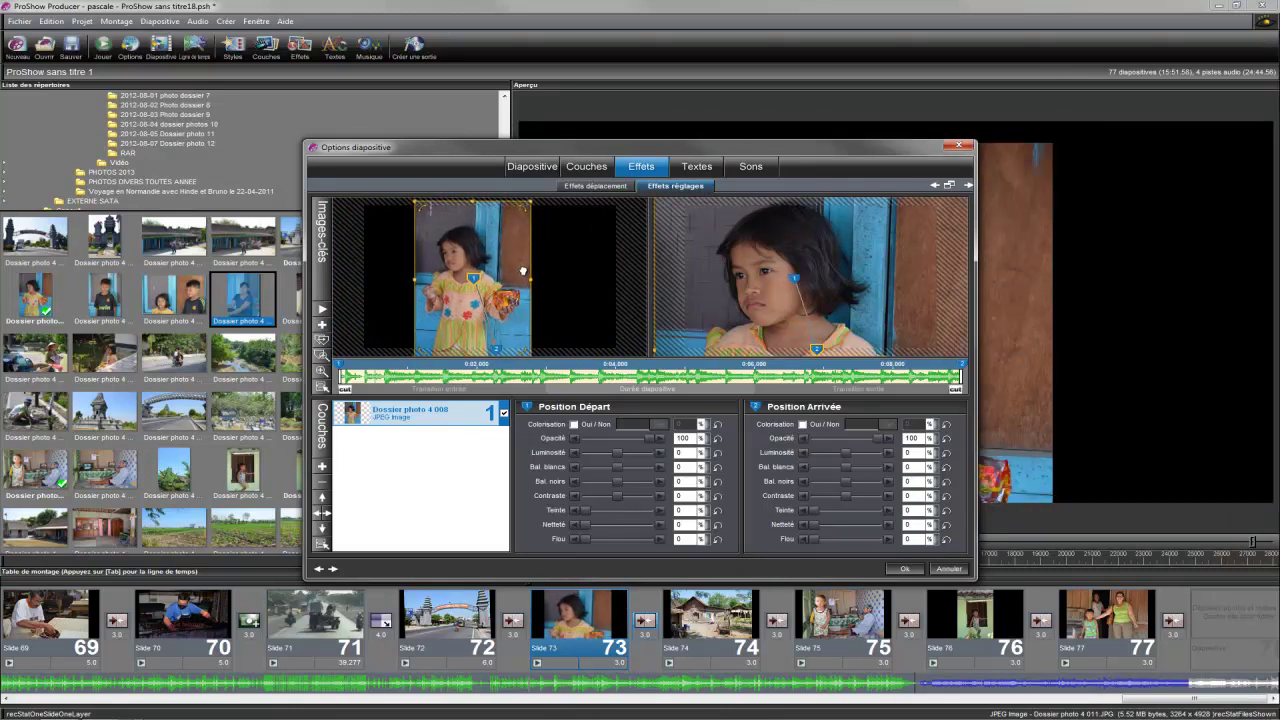
drag(473, 203, 478, 233)
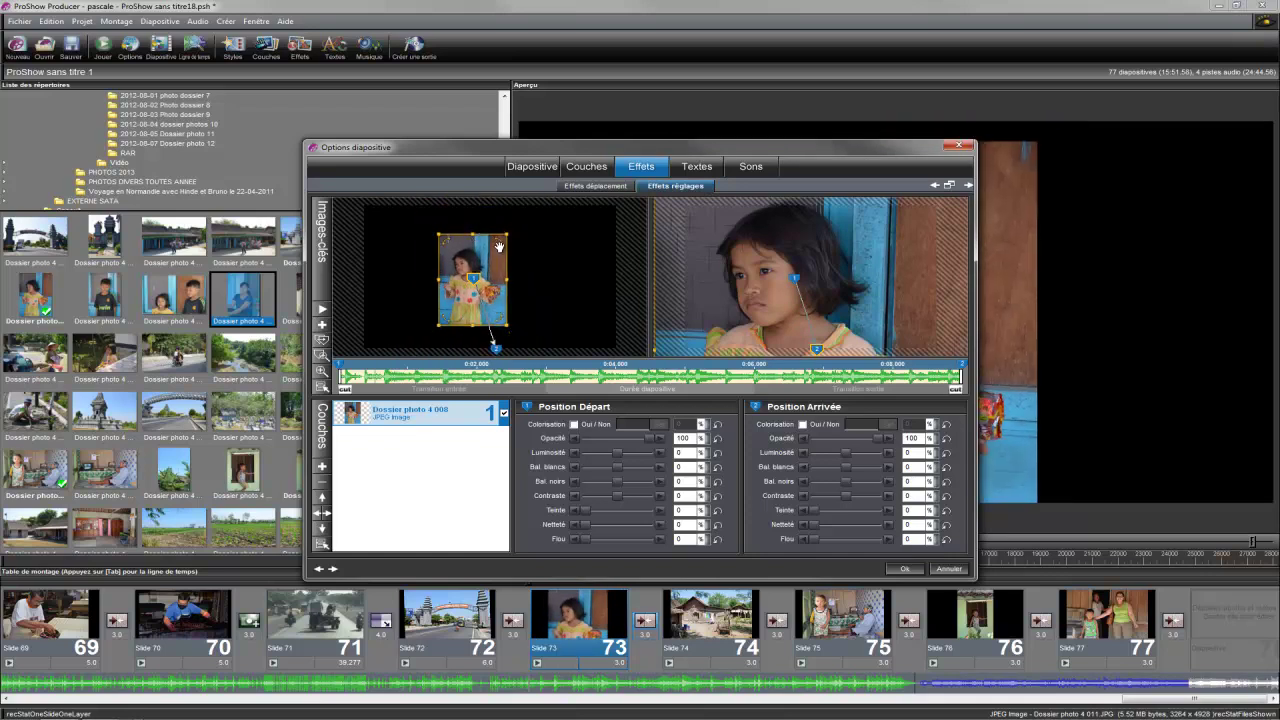
drag(499, 238, 494, 231)
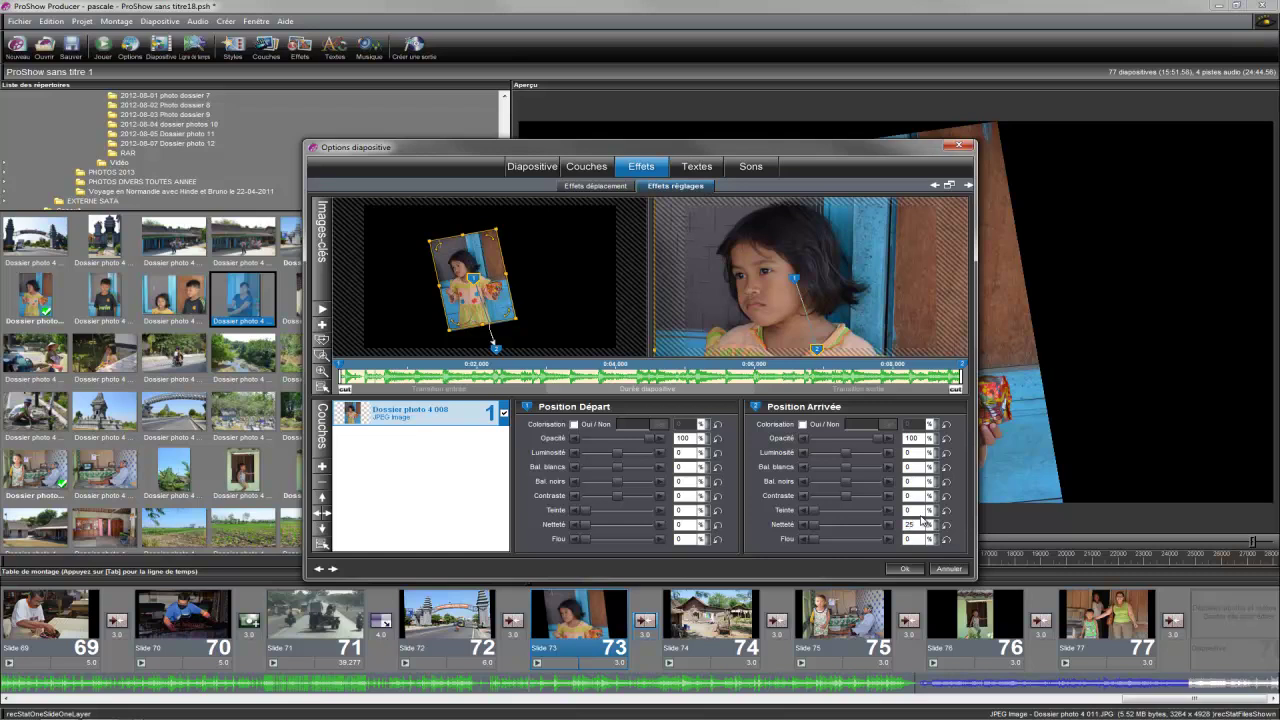
Set the contrast to 2% and the sharpness (Netteté) to 30% in both the start and end positions.
click(689, 524)
click(915, 495)
click(688, 496)
text(2)
click(916, 525)
click(686, 525)
Preview slide 73's motion and apply its slide options.
click(323, 309)
click(321, 308)
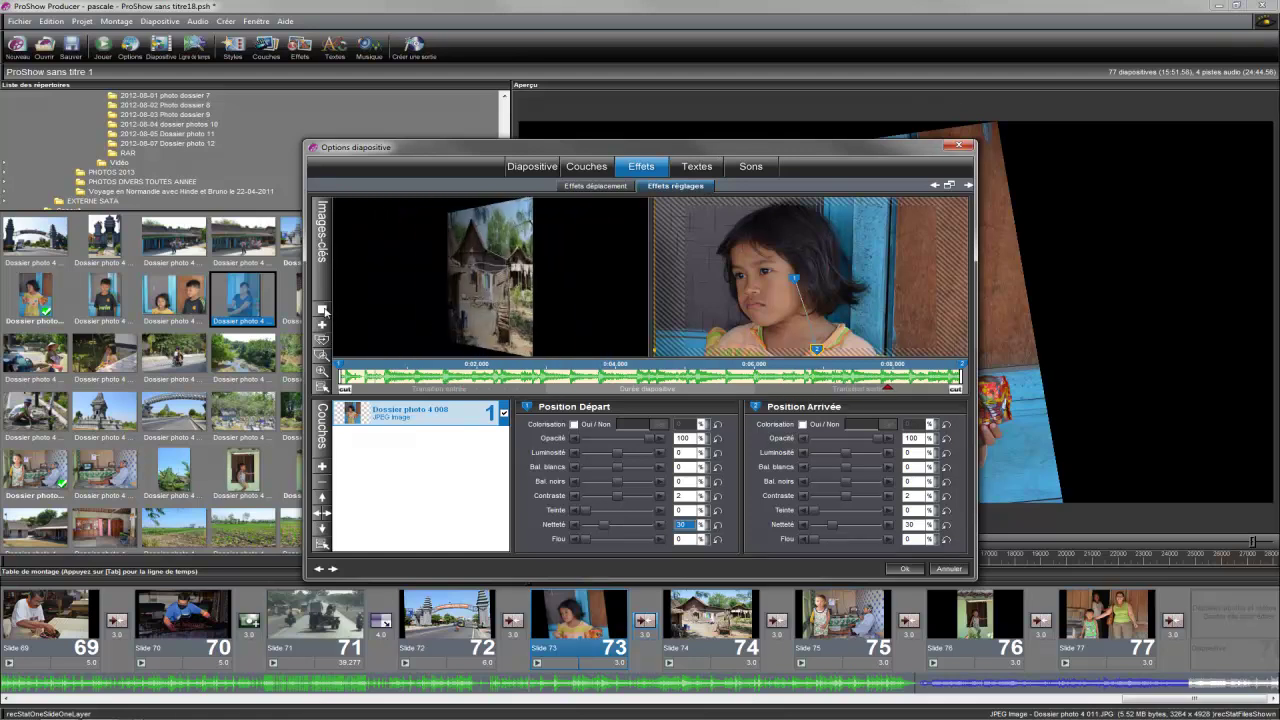
click(322, 309)
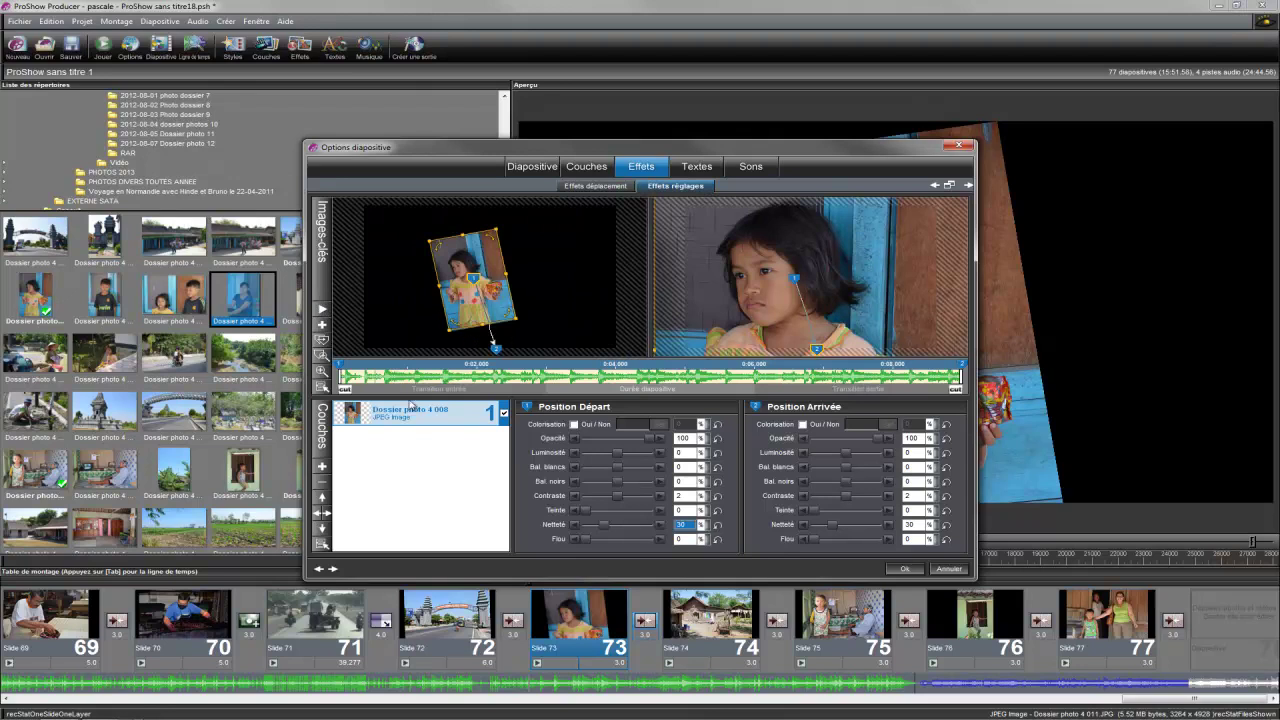
click(904, 569)
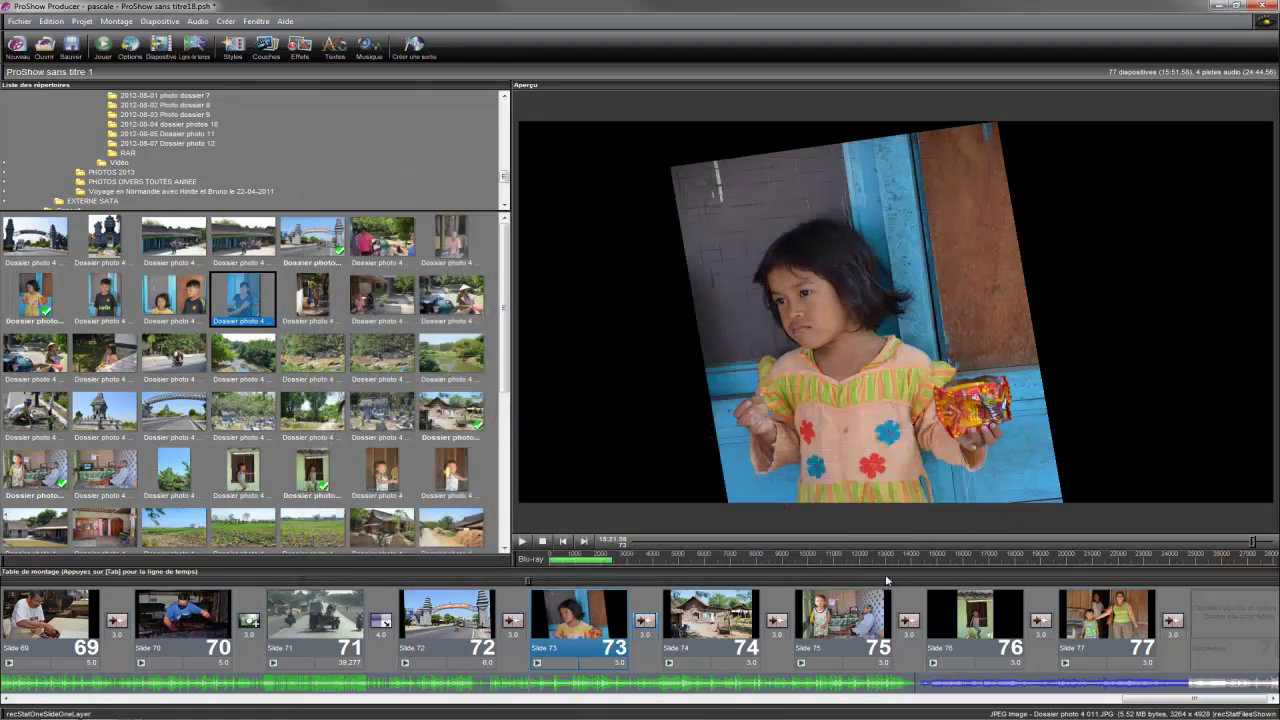
Set slide 73's duration to 7 seconds and play the show from slide 72 to check the pace.
click(610, 664)
key(Return)
key(Left)
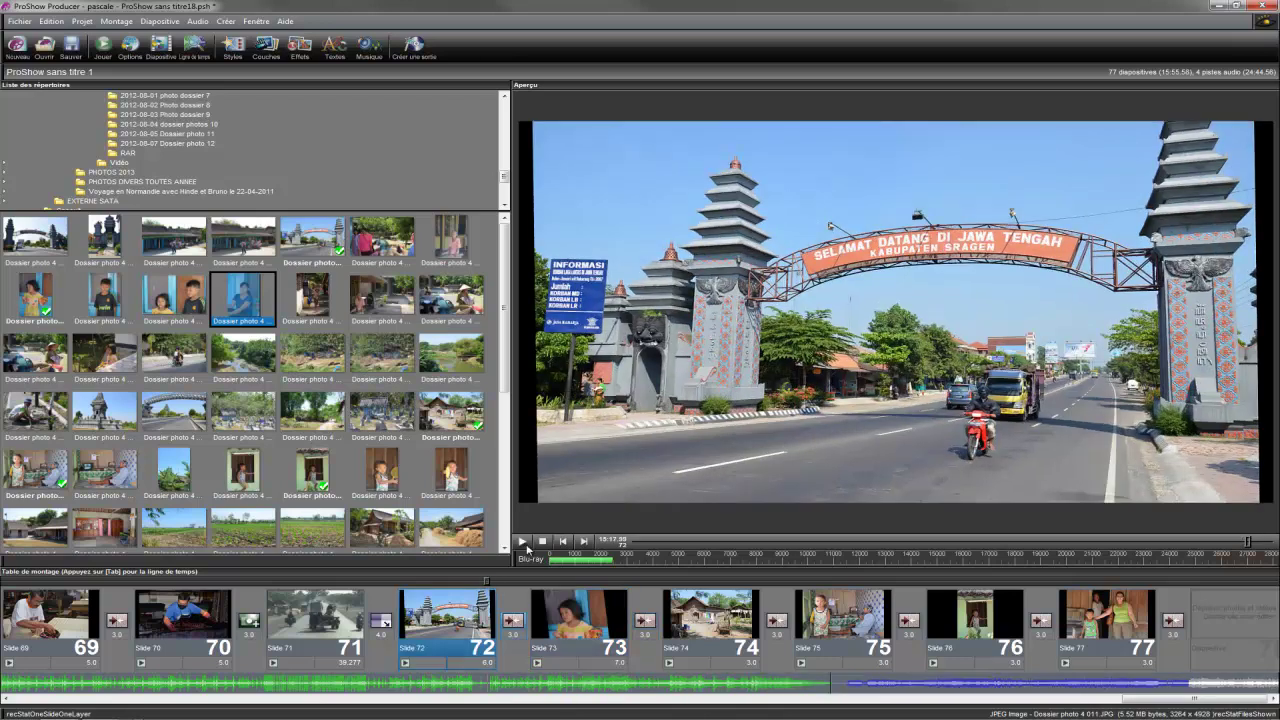
click(522, 542)
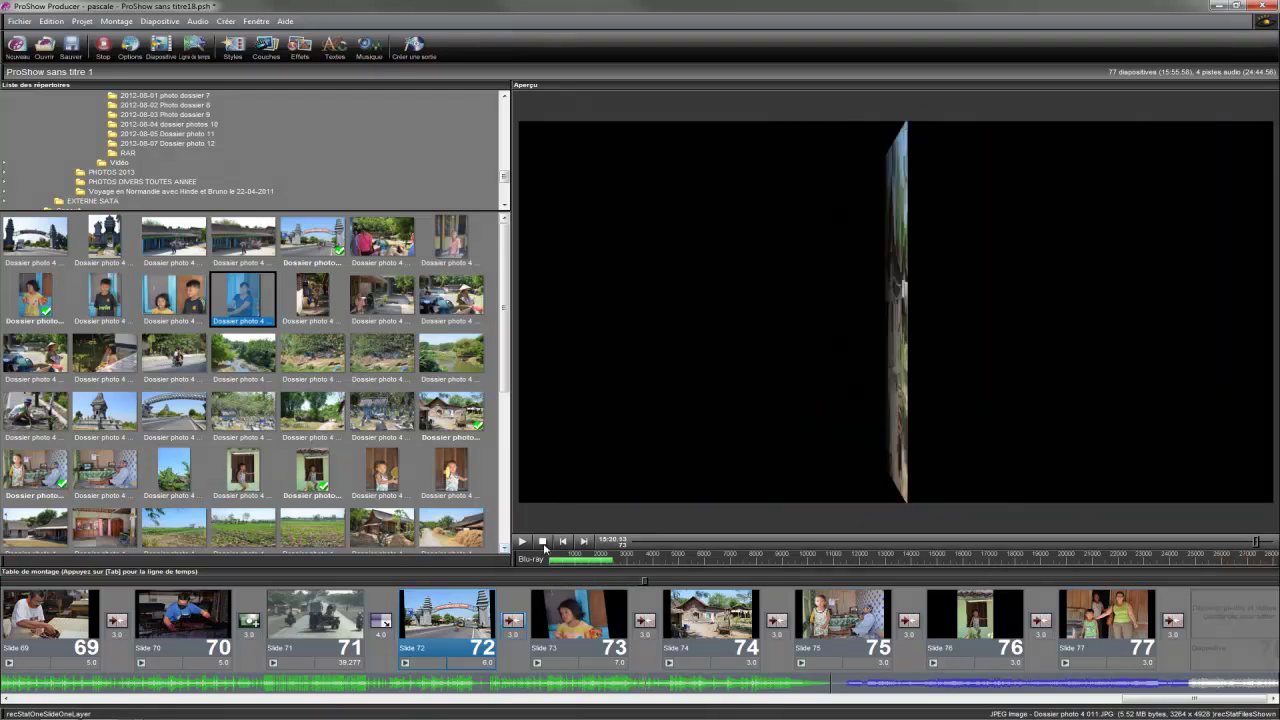
key(space)
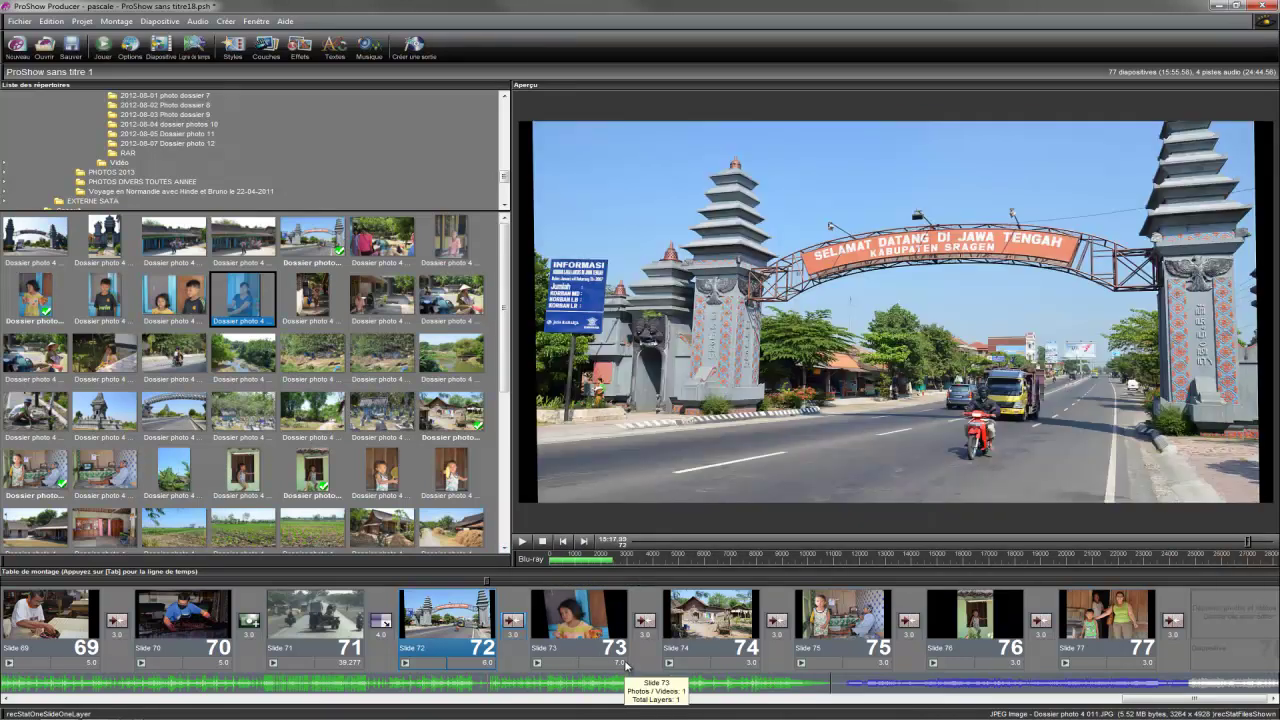
Set slide 73's duration to 10 seconds and play the show from the end of slide 72.
click(614, 662)
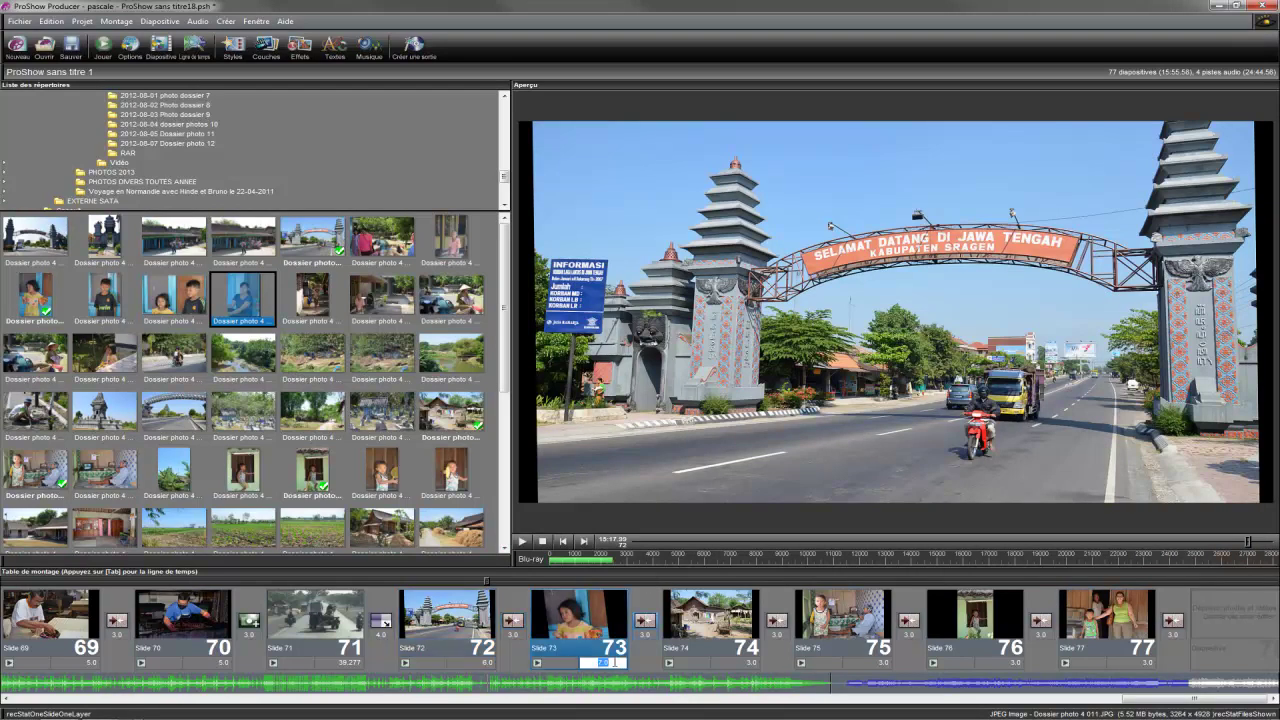
text(10)
key(Return)
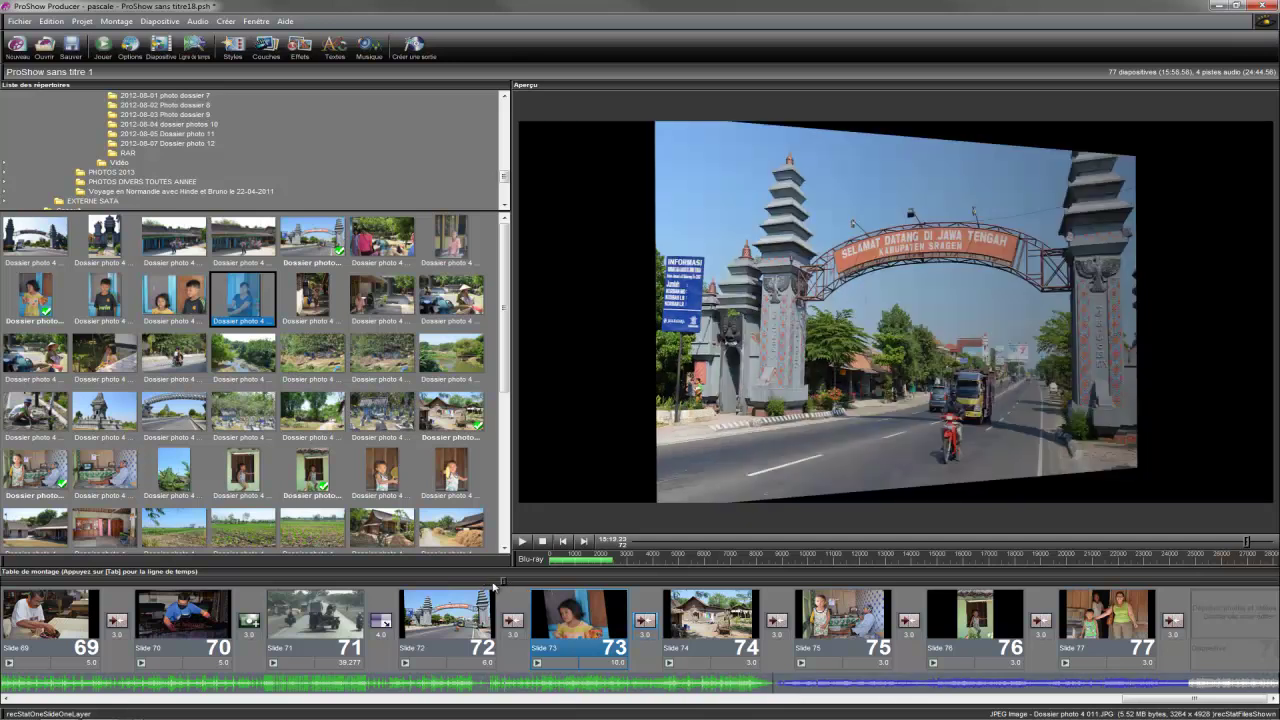
click(521, 541)
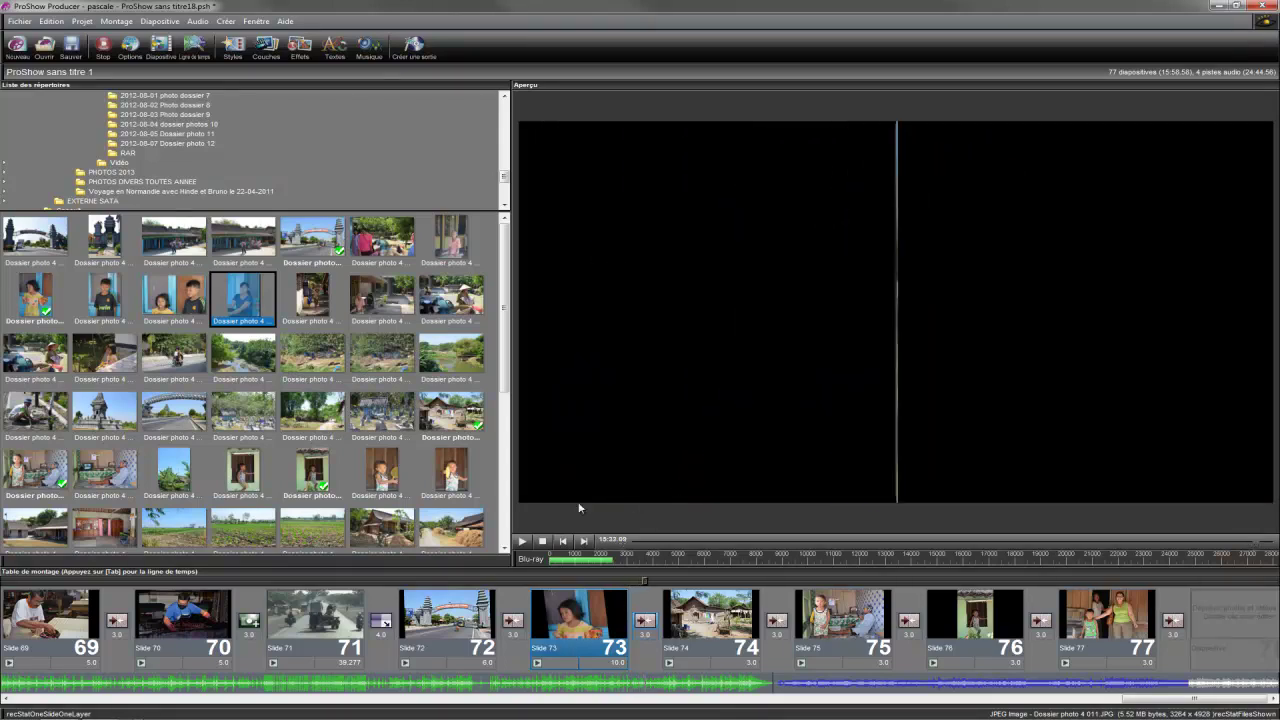
click(543, 542)
Straighten slide 73's photo in the start position and enlarge it to the frame height.
double_click(558, 605)
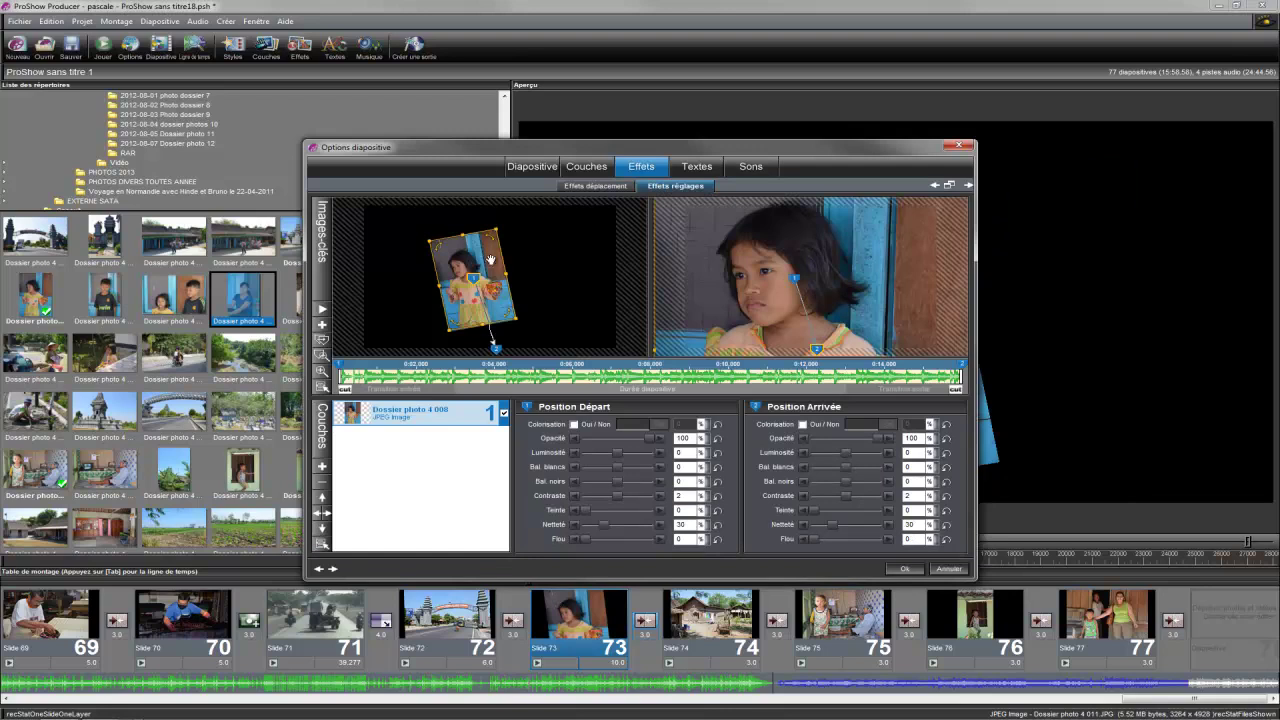
drag(496, 233, 504, 237)
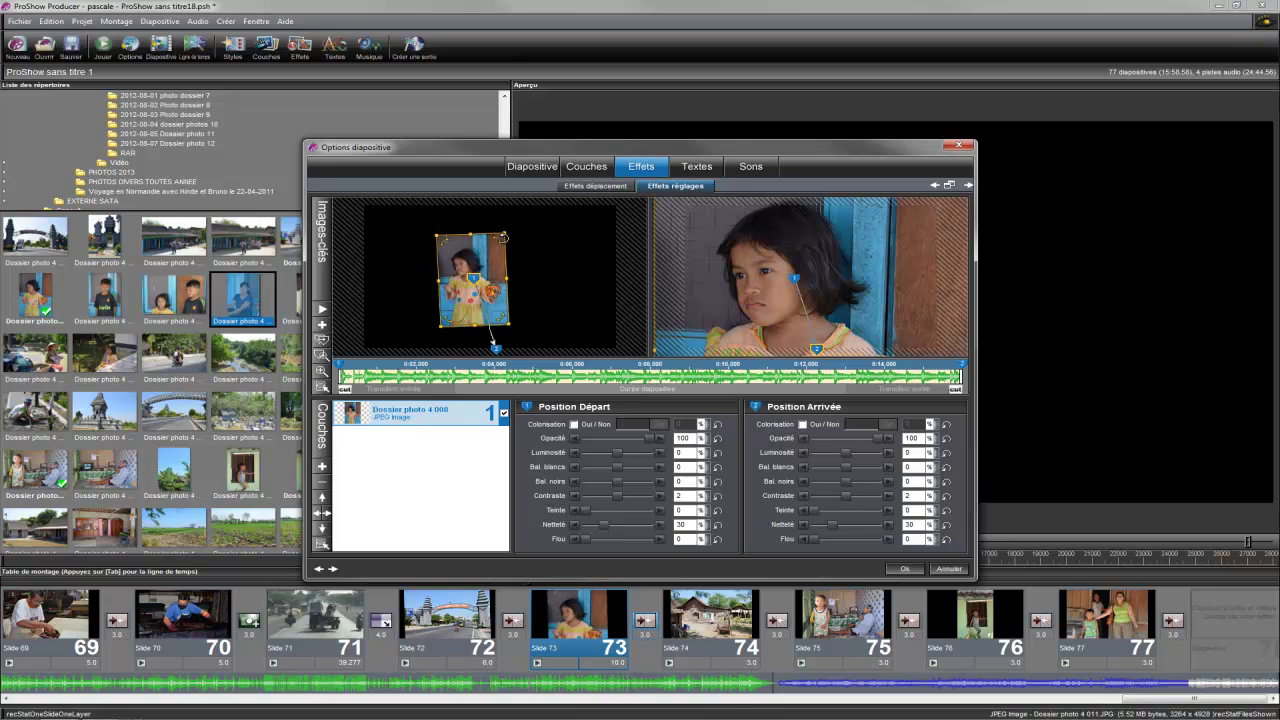
drag(503, 237, 527, 281)
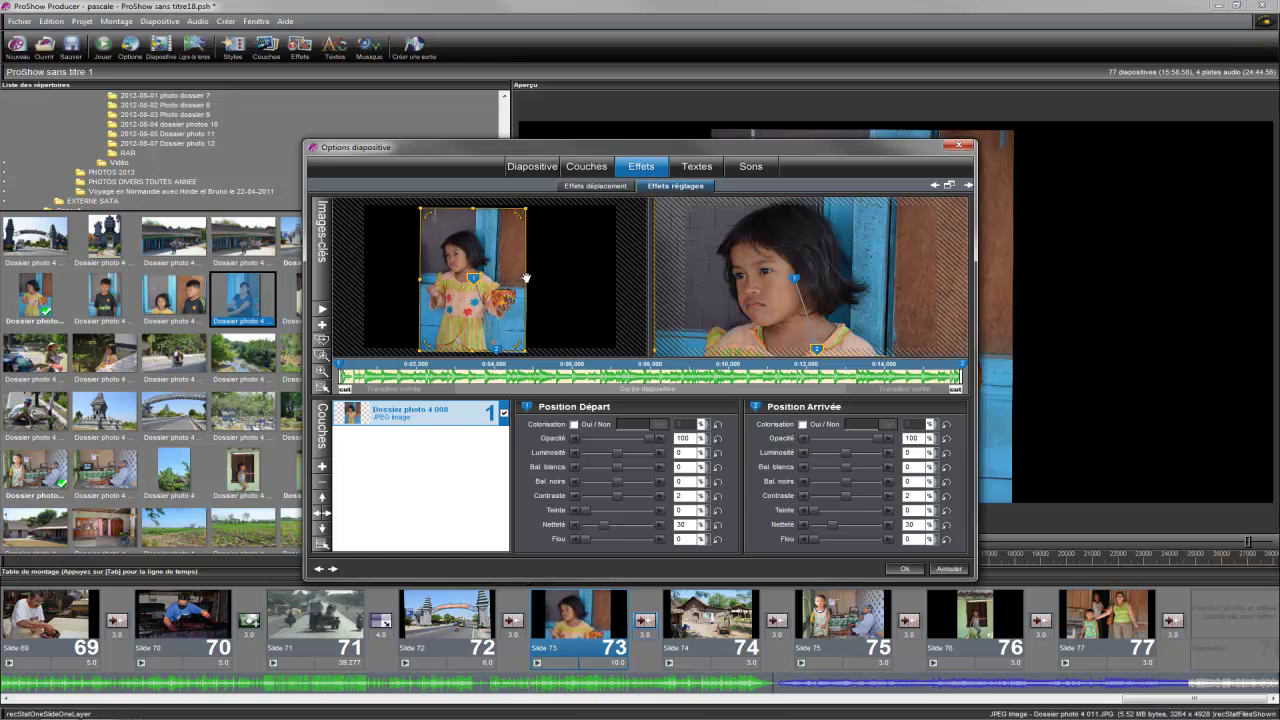
drag(475, 207, 476, 197)
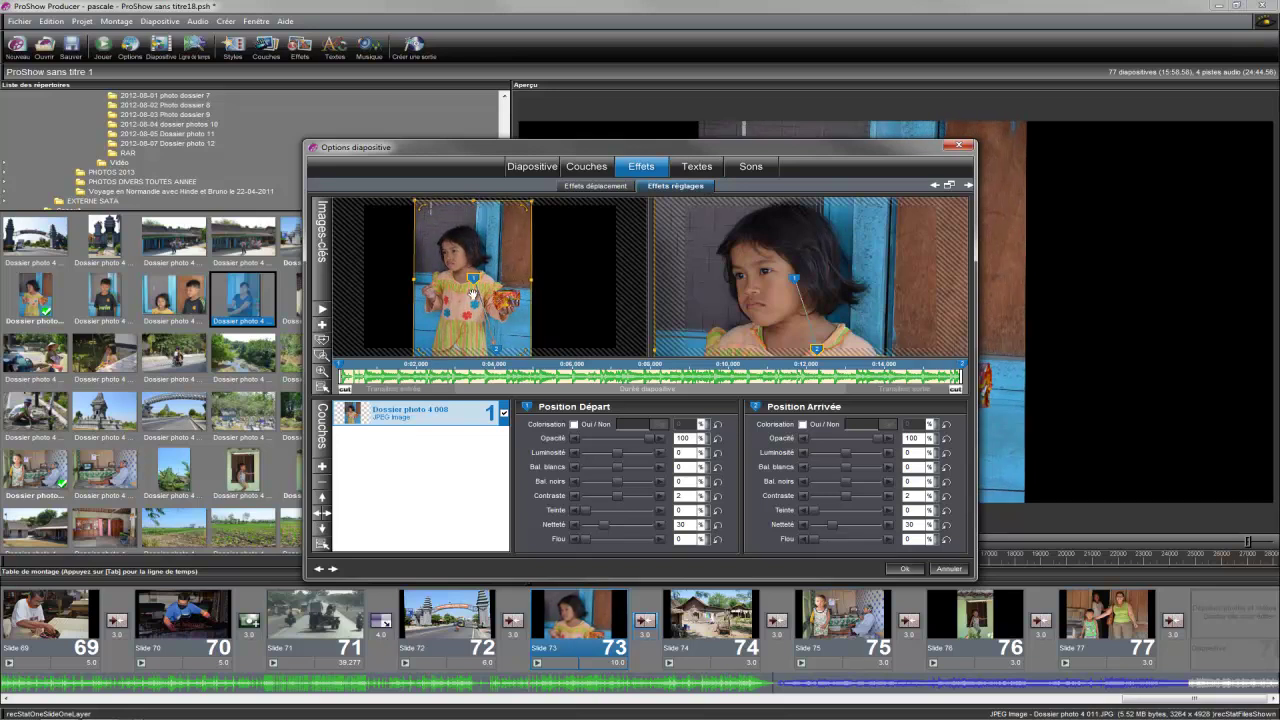
Shift the start position's photo to the left side of the picture frame and apply the slide options.
drag(471, 249, 416, 247)
drag(421, 247, 405, 247)
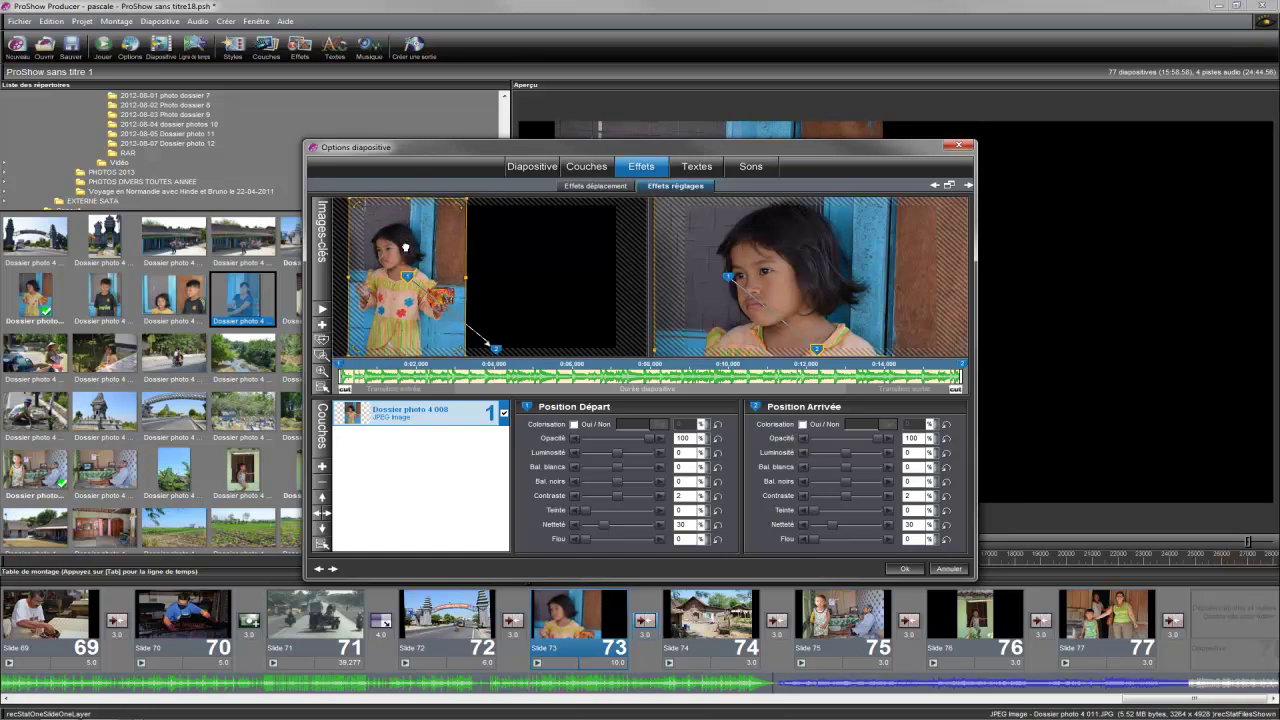
click(905, 569)
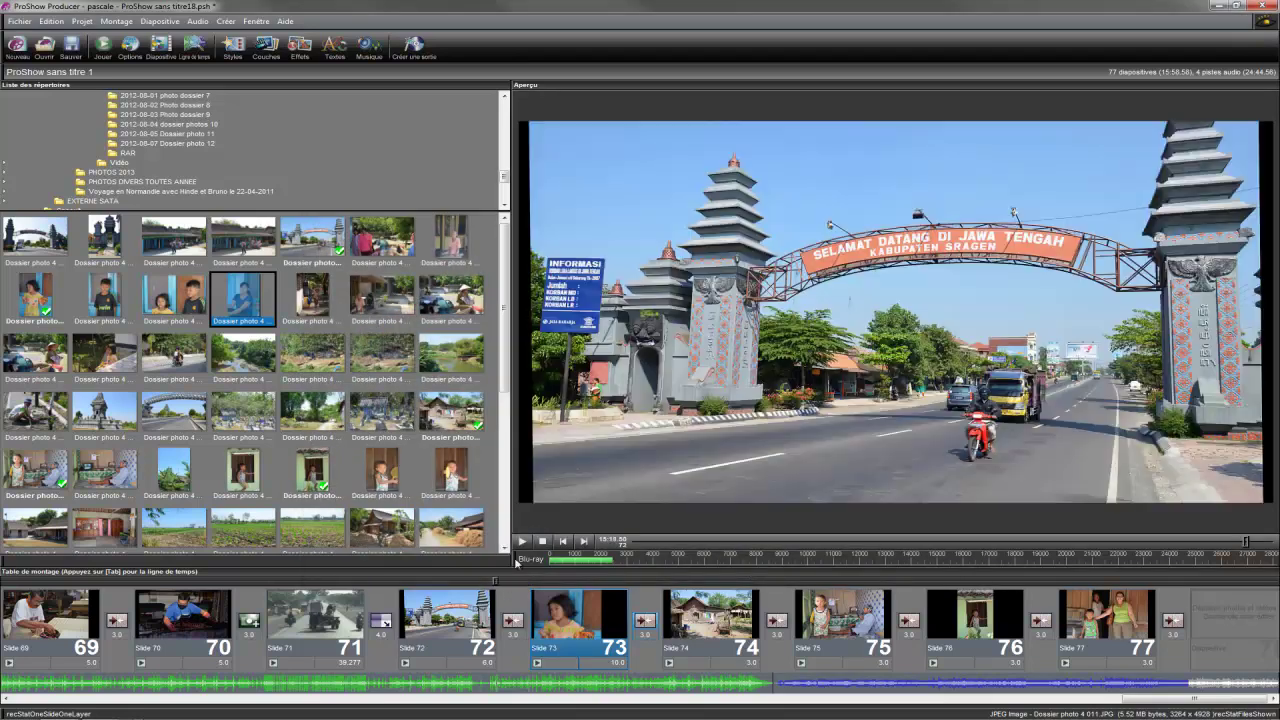
Play the show from slide 72 through slide 74 to examine slide 73's motion and its transitions.
click(521, 542)
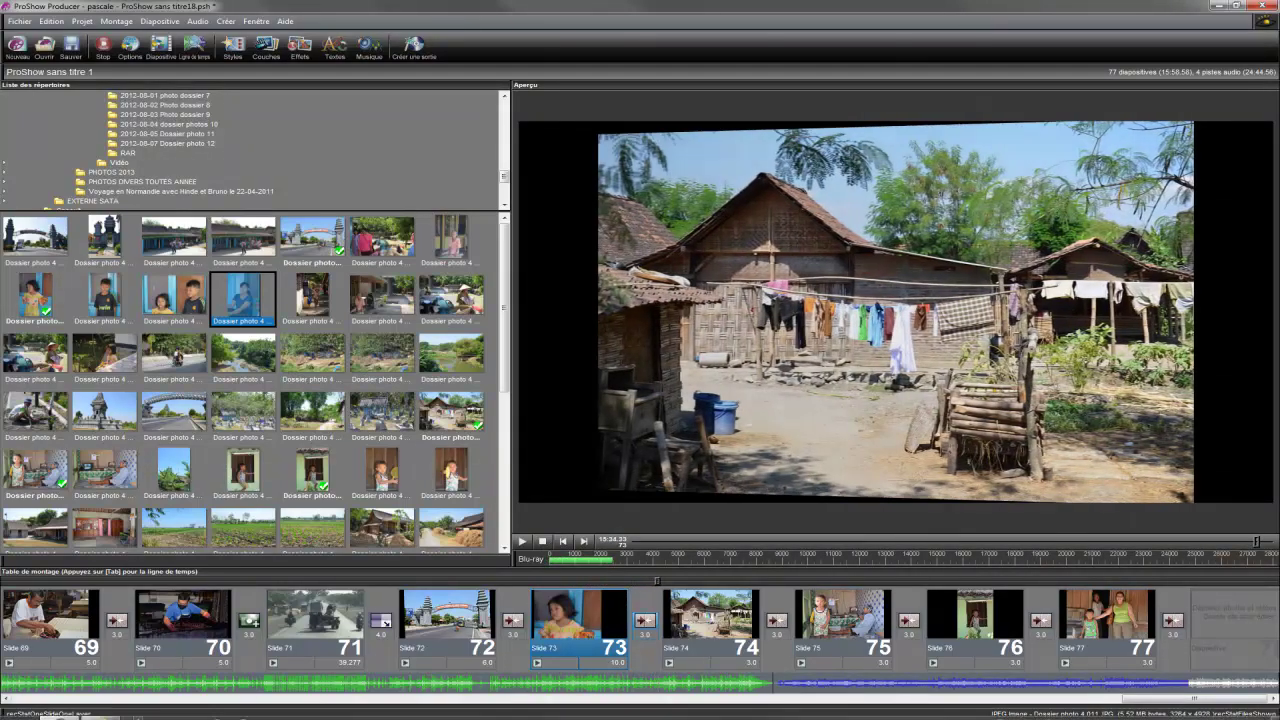
double_click(710, 615)
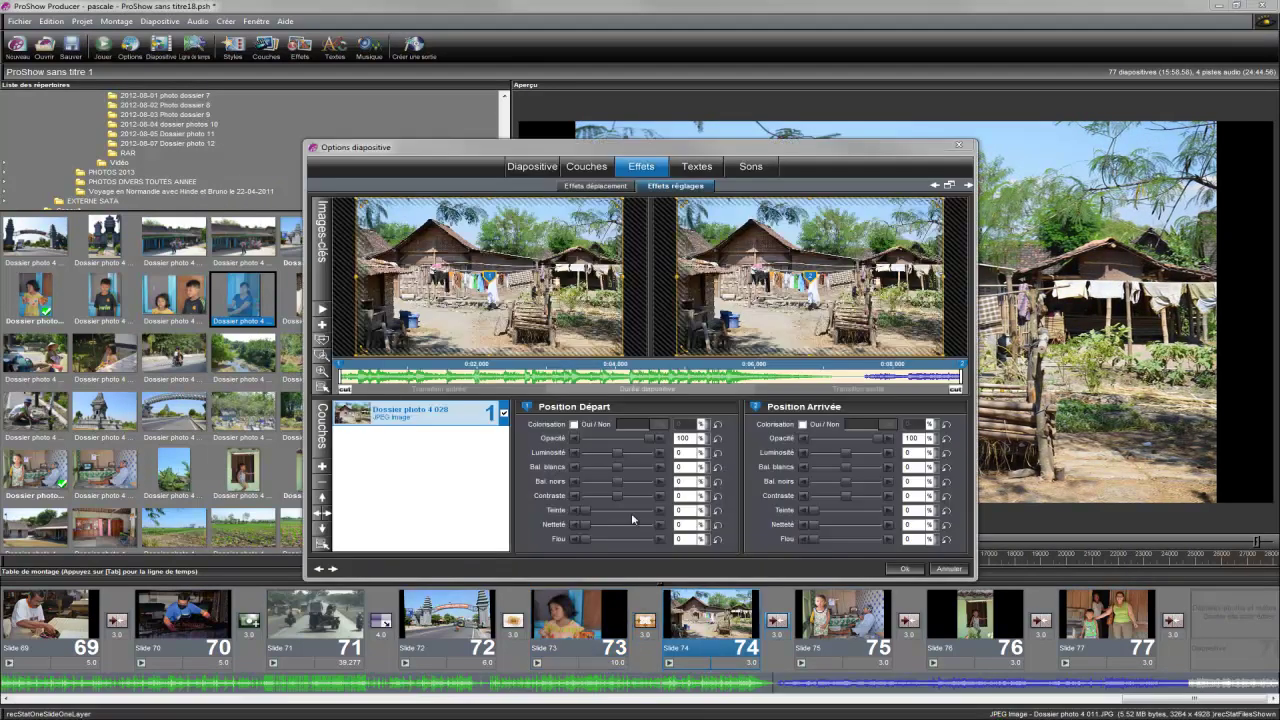
click(958, 147)
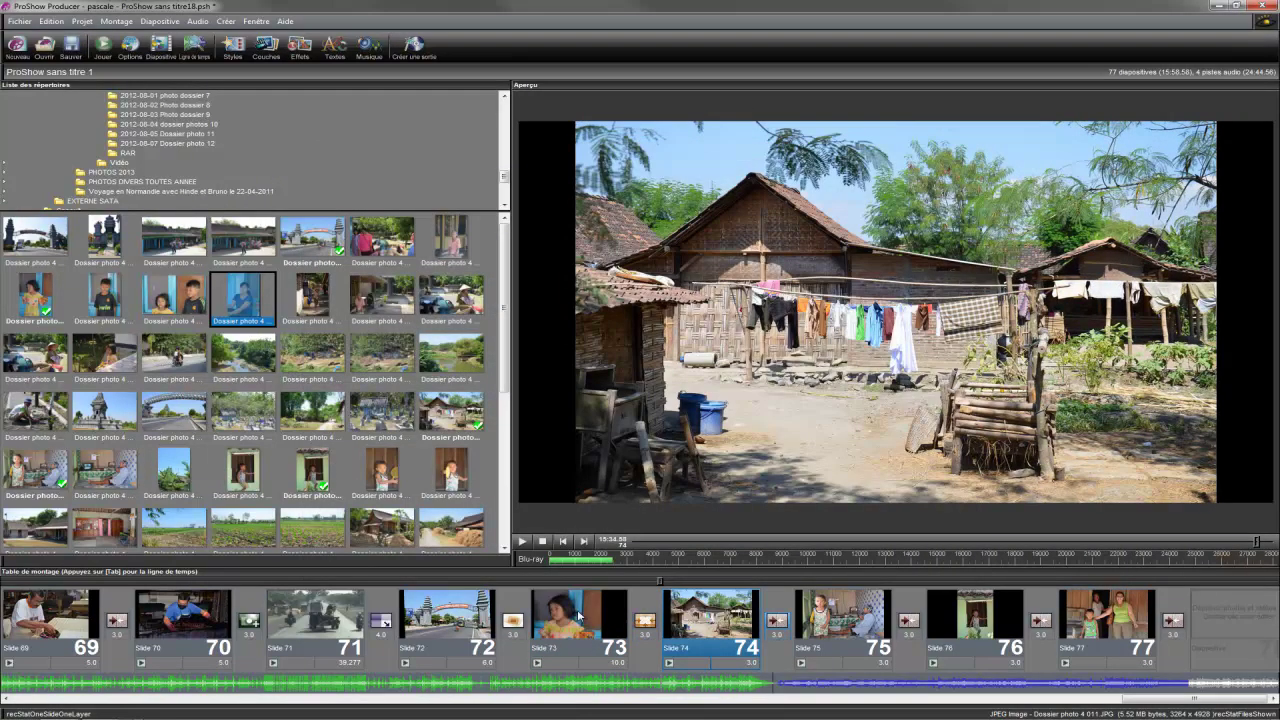
click(476, 581)
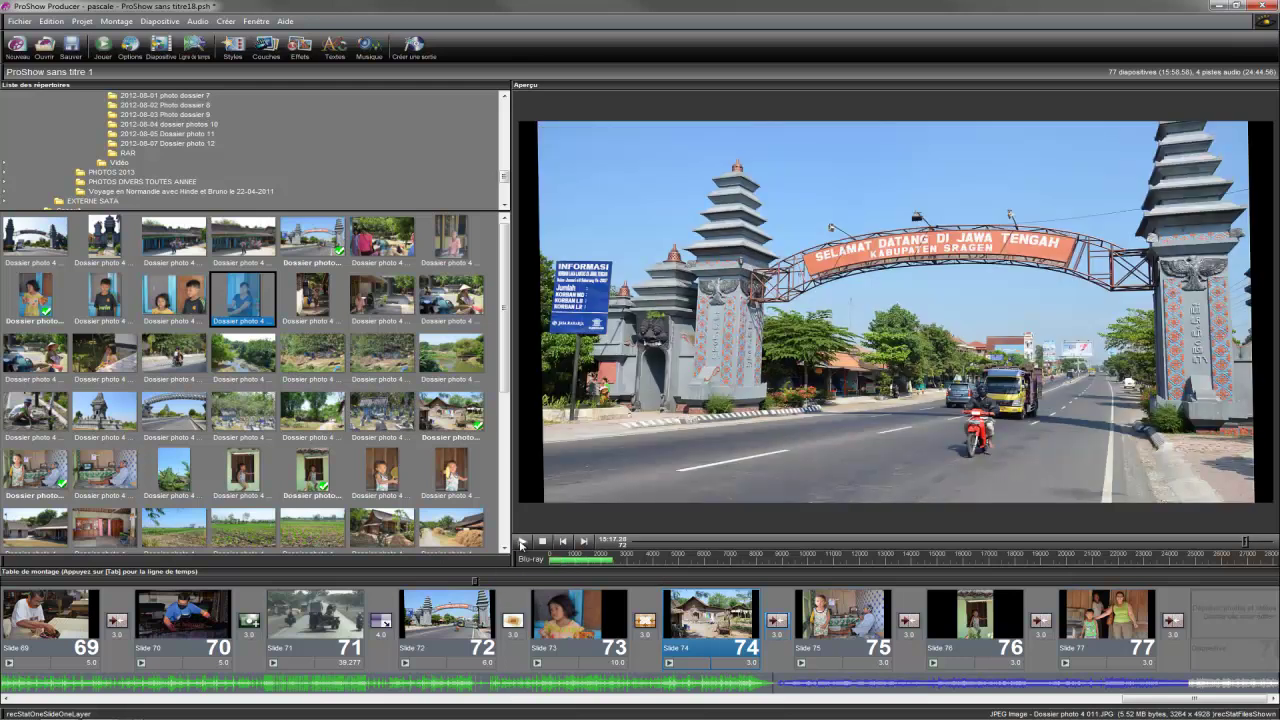
click(520, 541)
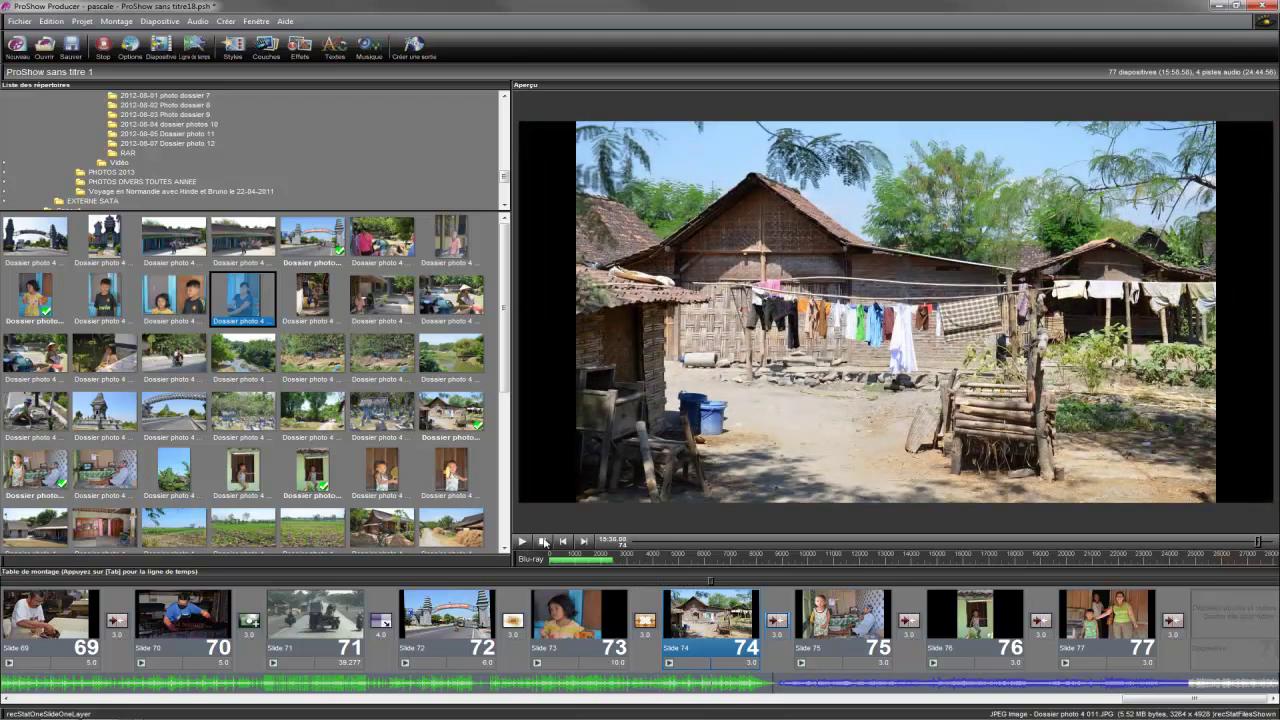
key(space)
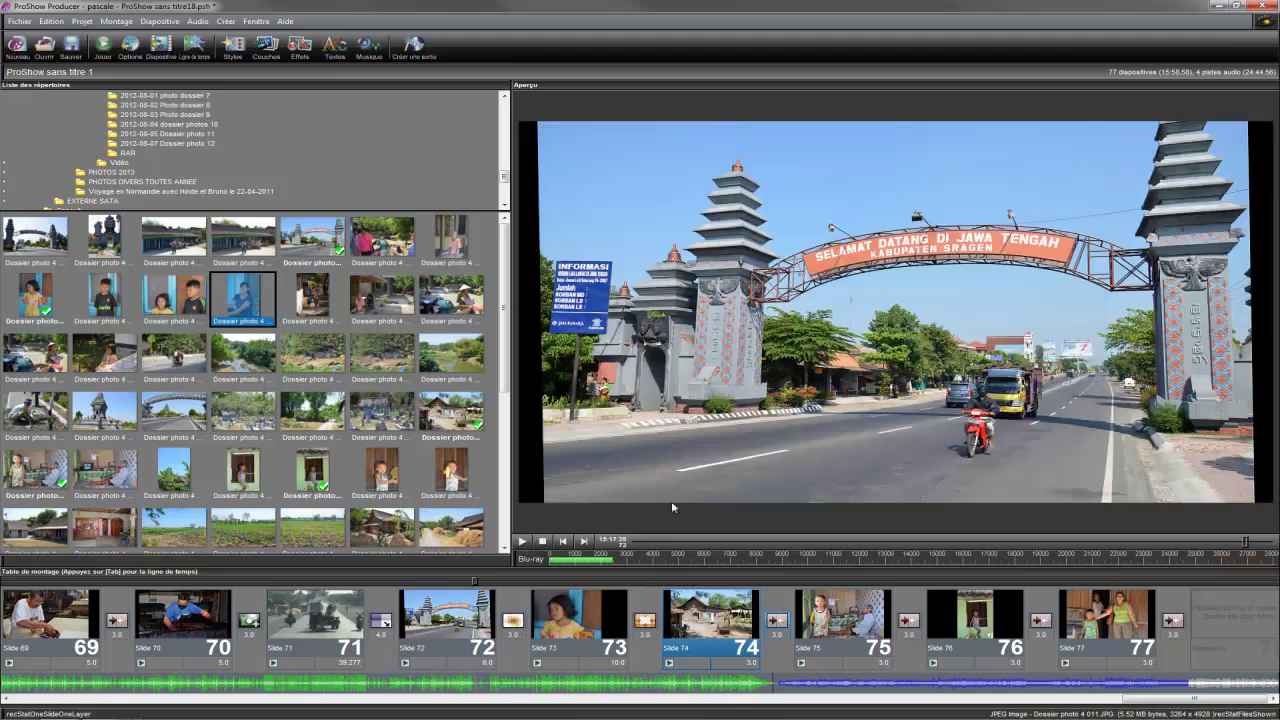
Enlarge slide 74's photo to the frame width in the end position, set sharpness to 25% in both positions and apply the slide options.
double_click(713, 615)
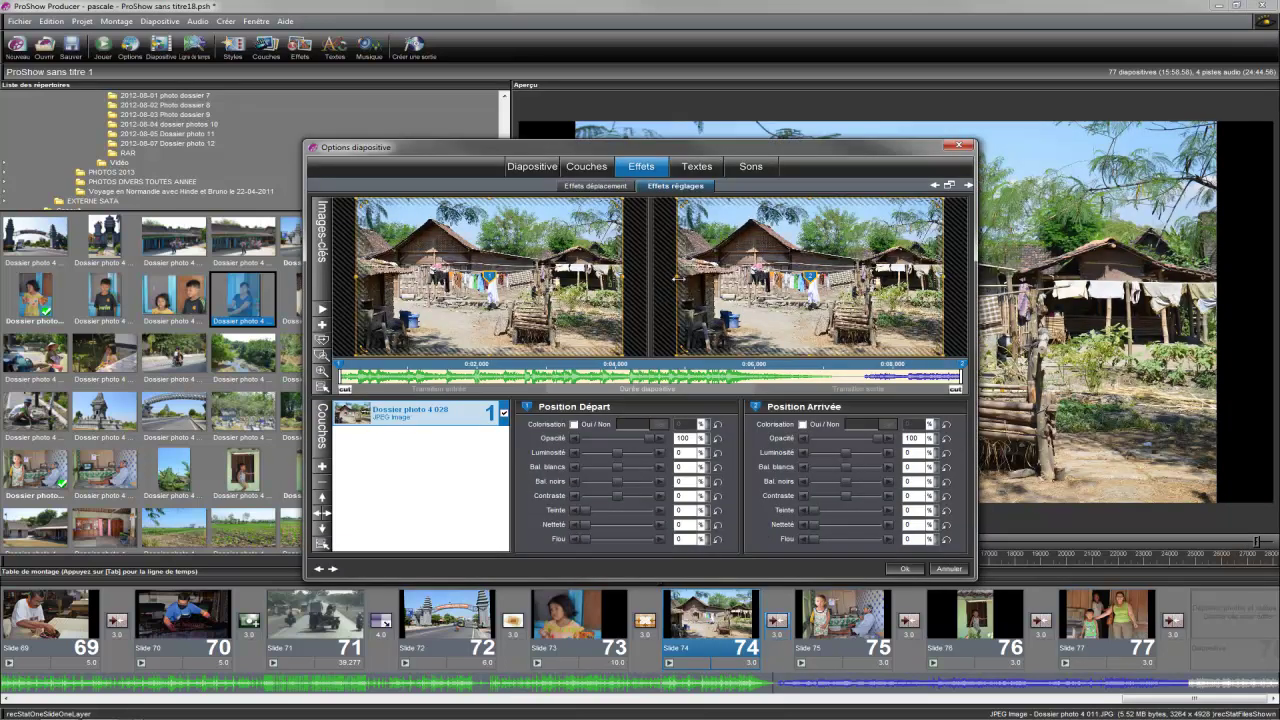
drag(679, 280, 650, 279)
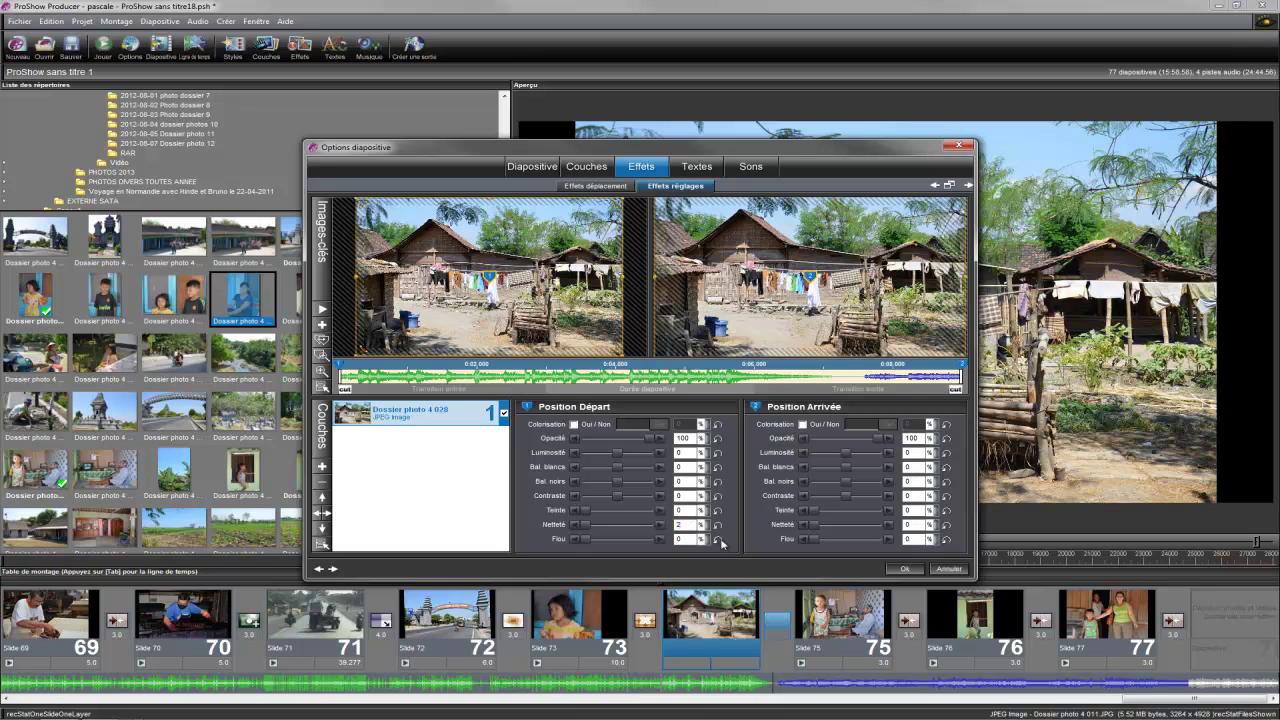
click(922, 524)
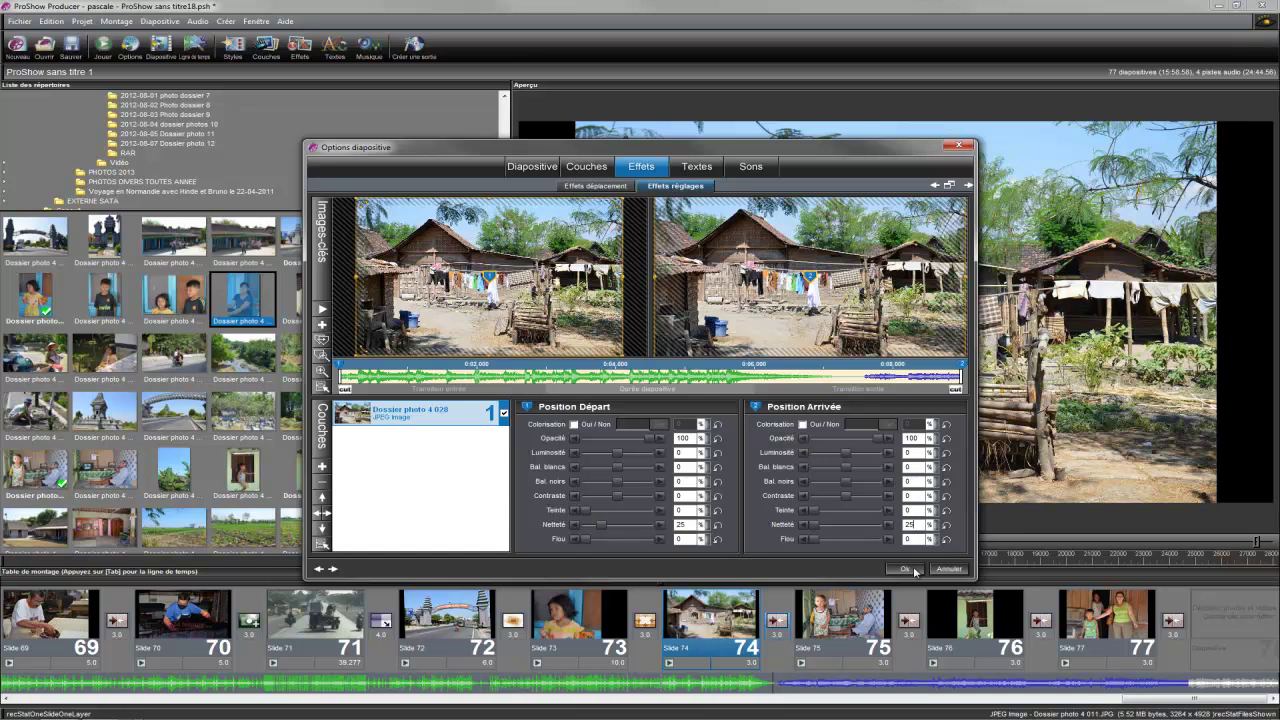
click(905, 569)
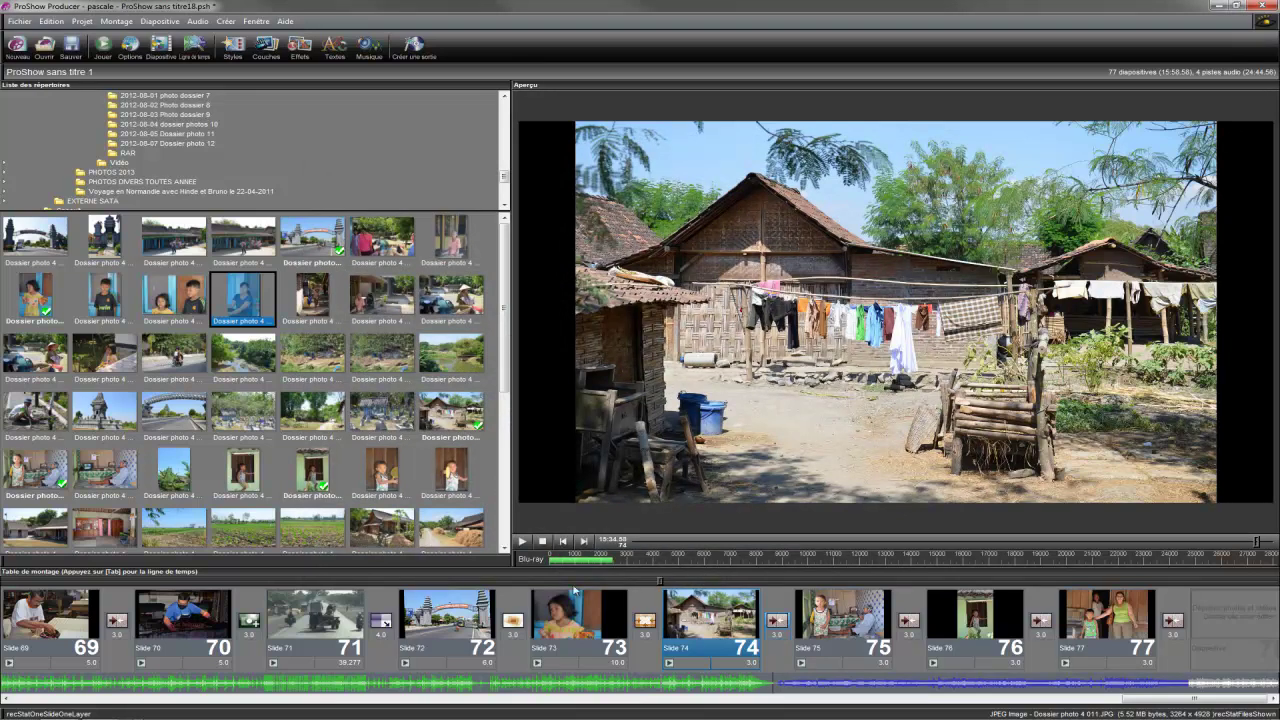
Play the show from the end of slide 73 through slide 74 to examine the zoom and the transitions.
key(space)
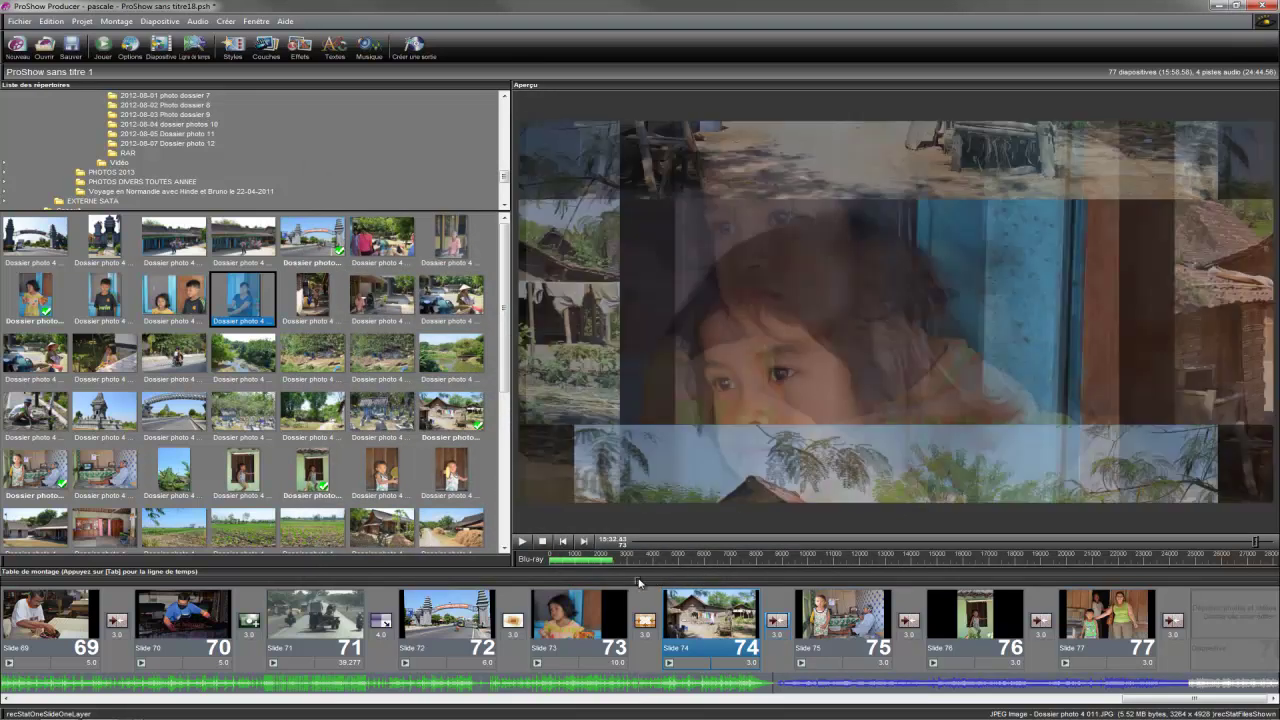
click(522, 541)
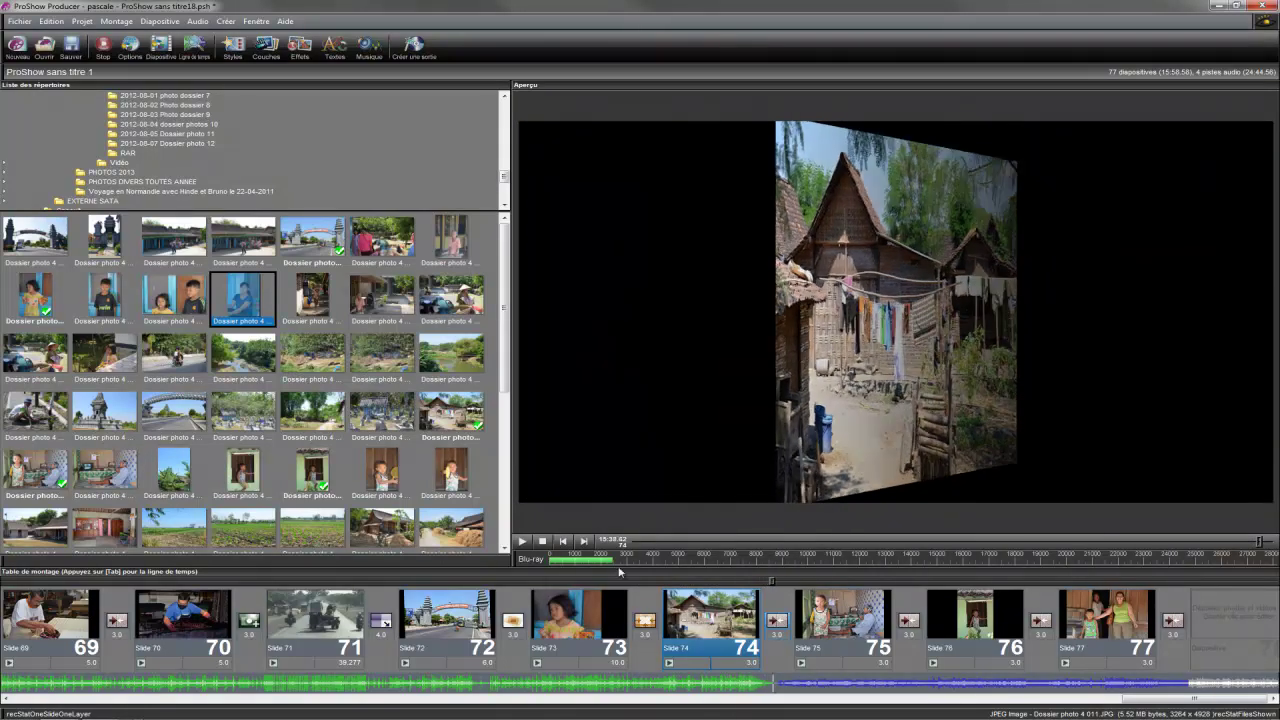
click(697, 619)
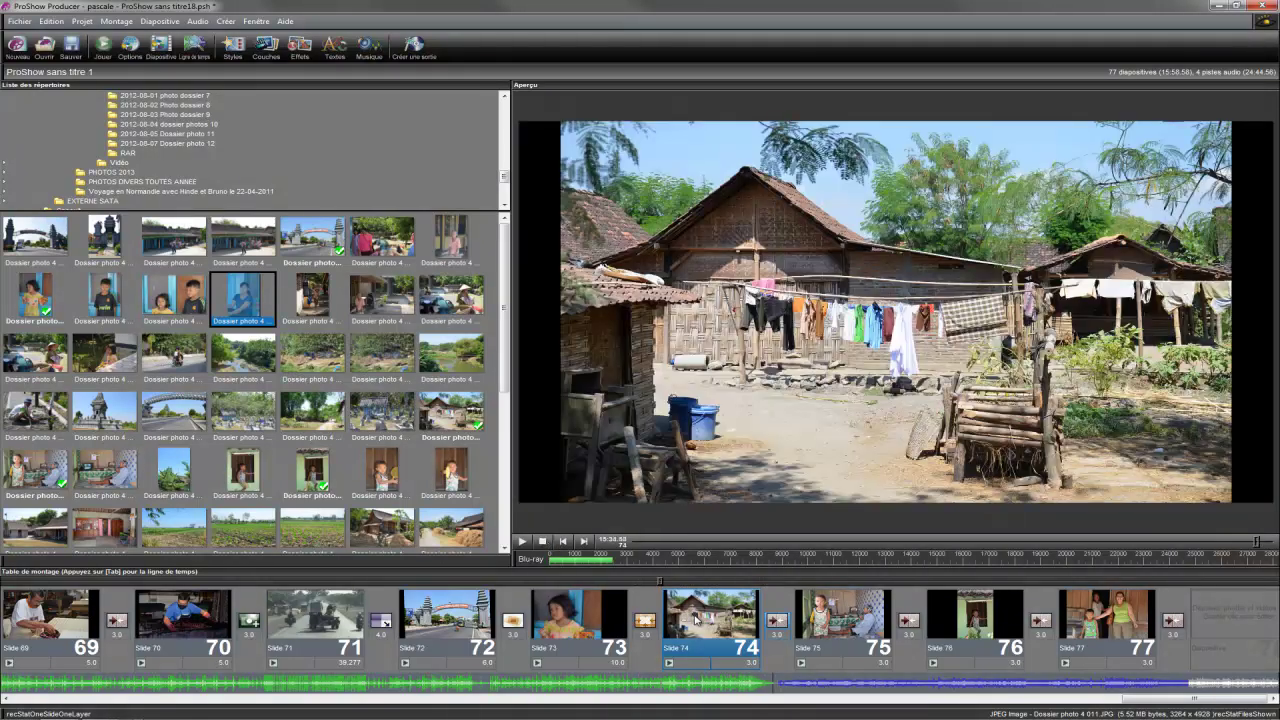
Zoom slide 74's photo layer to 118% in the layer settings so that it fills the frame width.
double_click(697, 619)
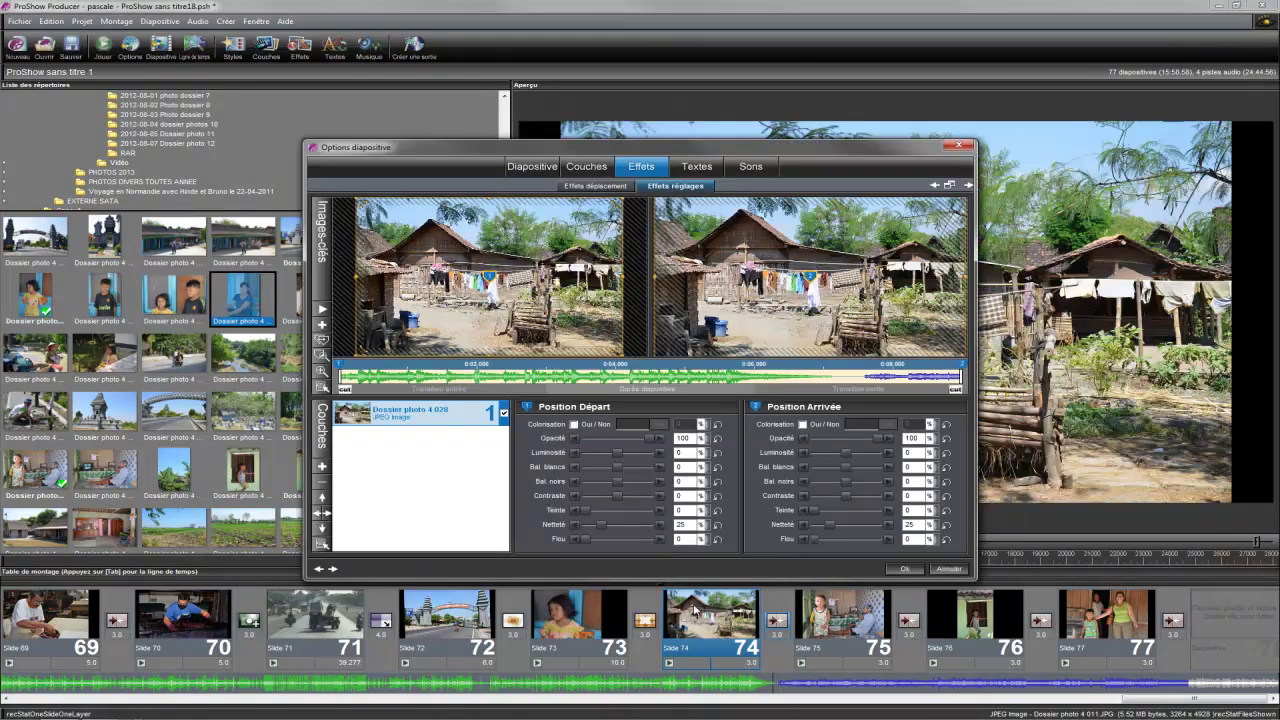
click(598, 170)
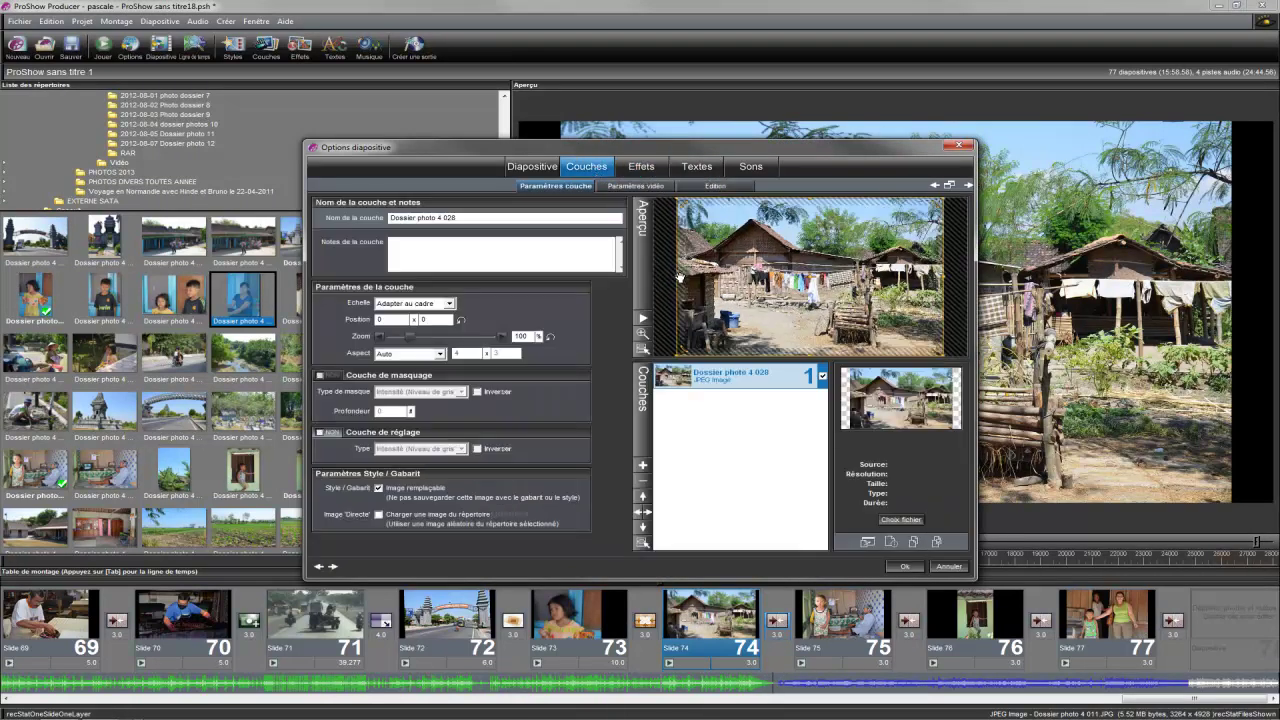
scroll(672, 278, up, 4)
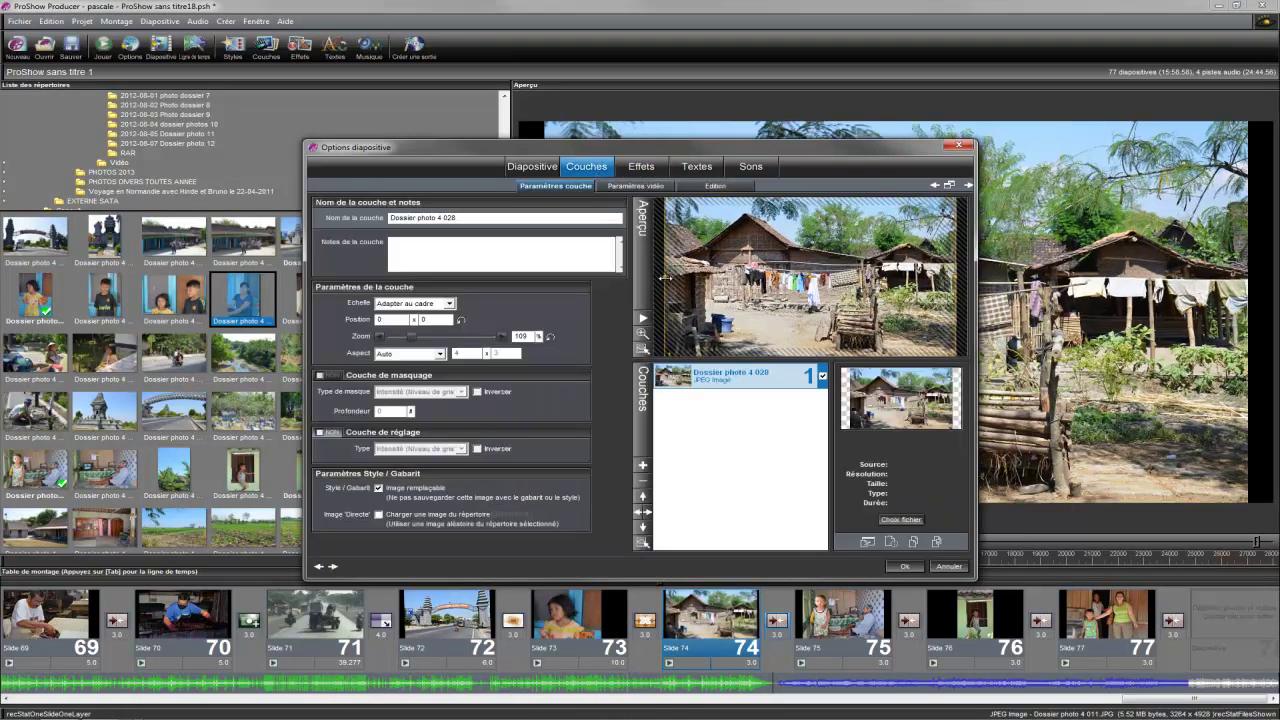
scroll(655, 278, up, 2)
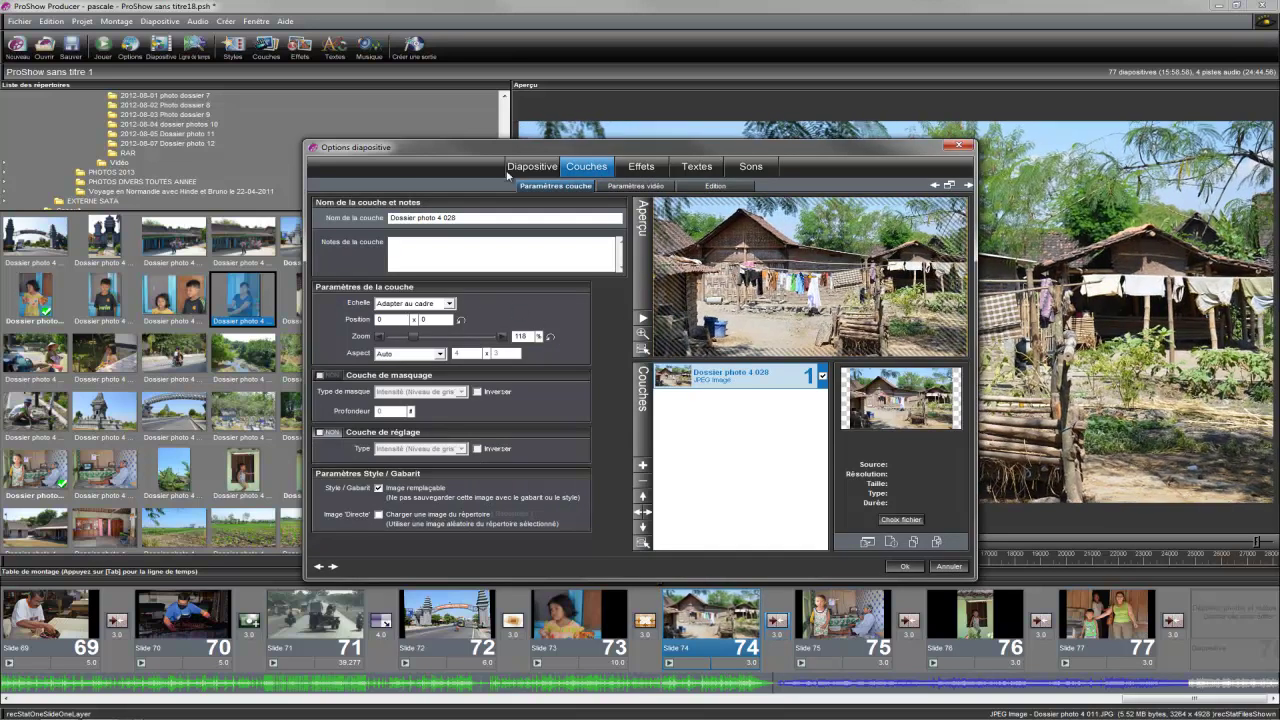
Set the sharpness of slide 74's photo layer to 25% and apply the slide options.
click(710, 187)
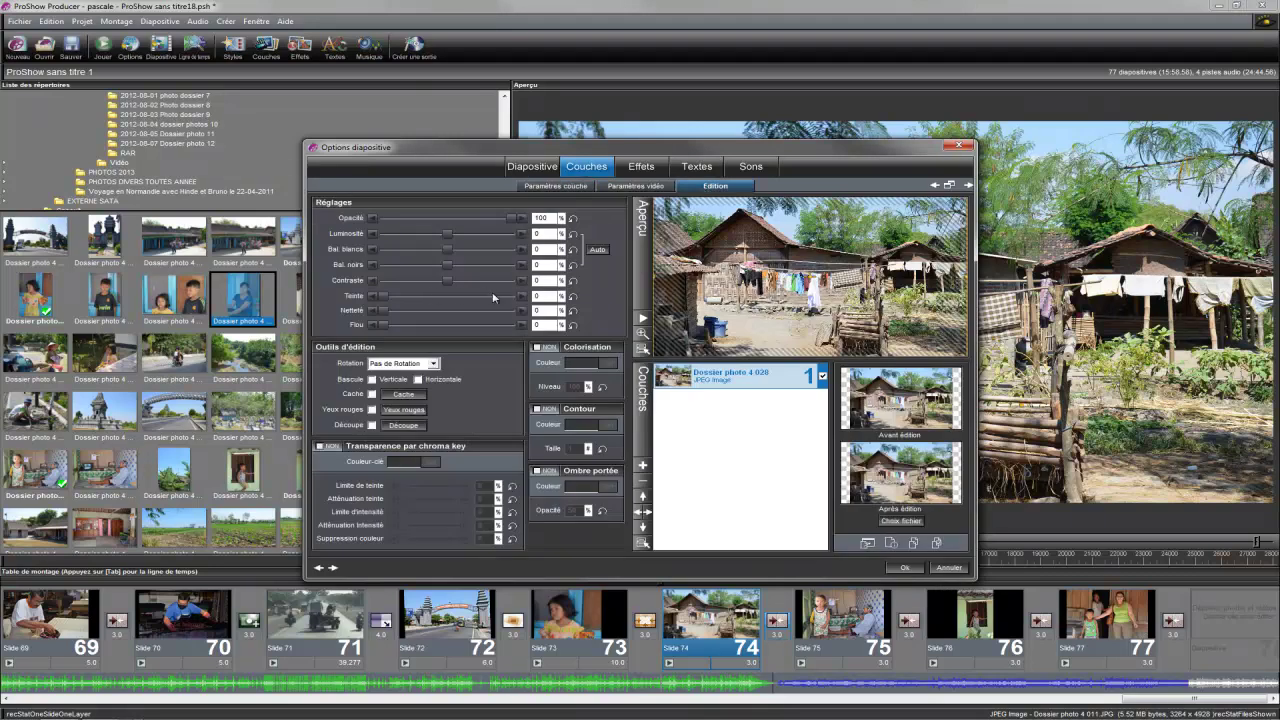
click(557, 312)
text(25)
click(904, 568)
Play the show from late in slide 73 to check slide 74's motion with the enlarged photo.
click(623, 581)
click(521, 540)
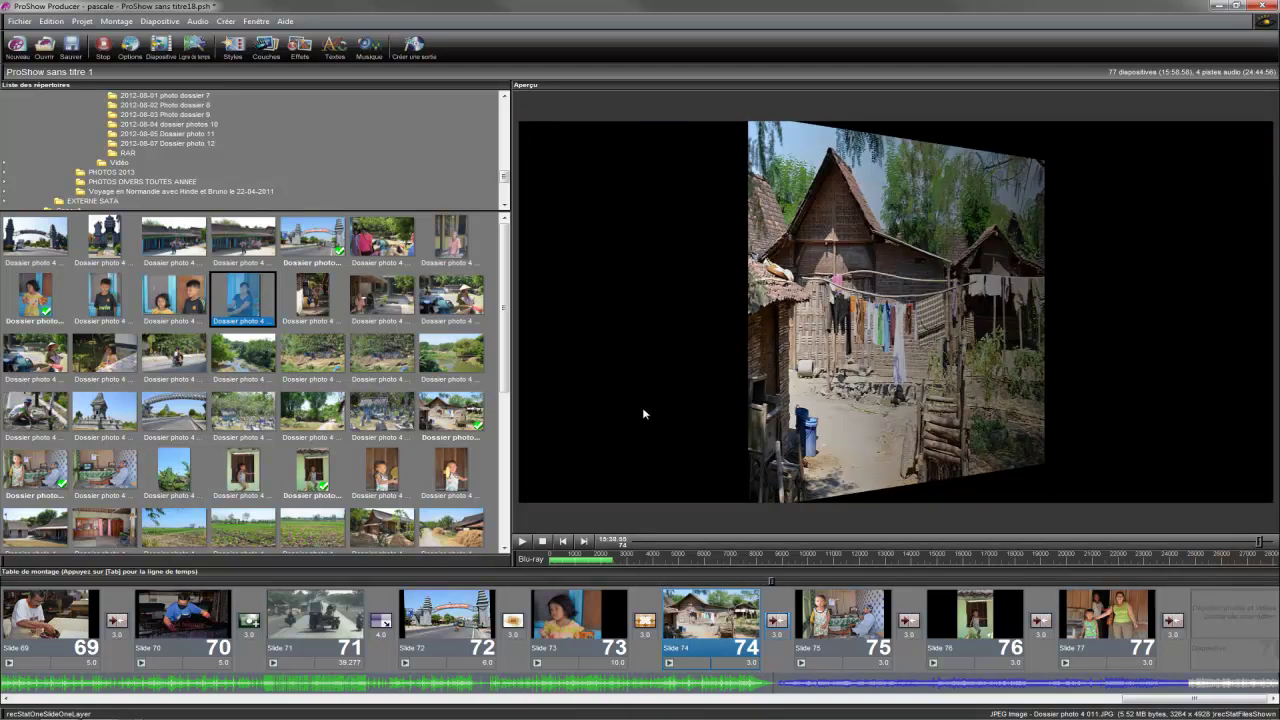
click(543, 541)
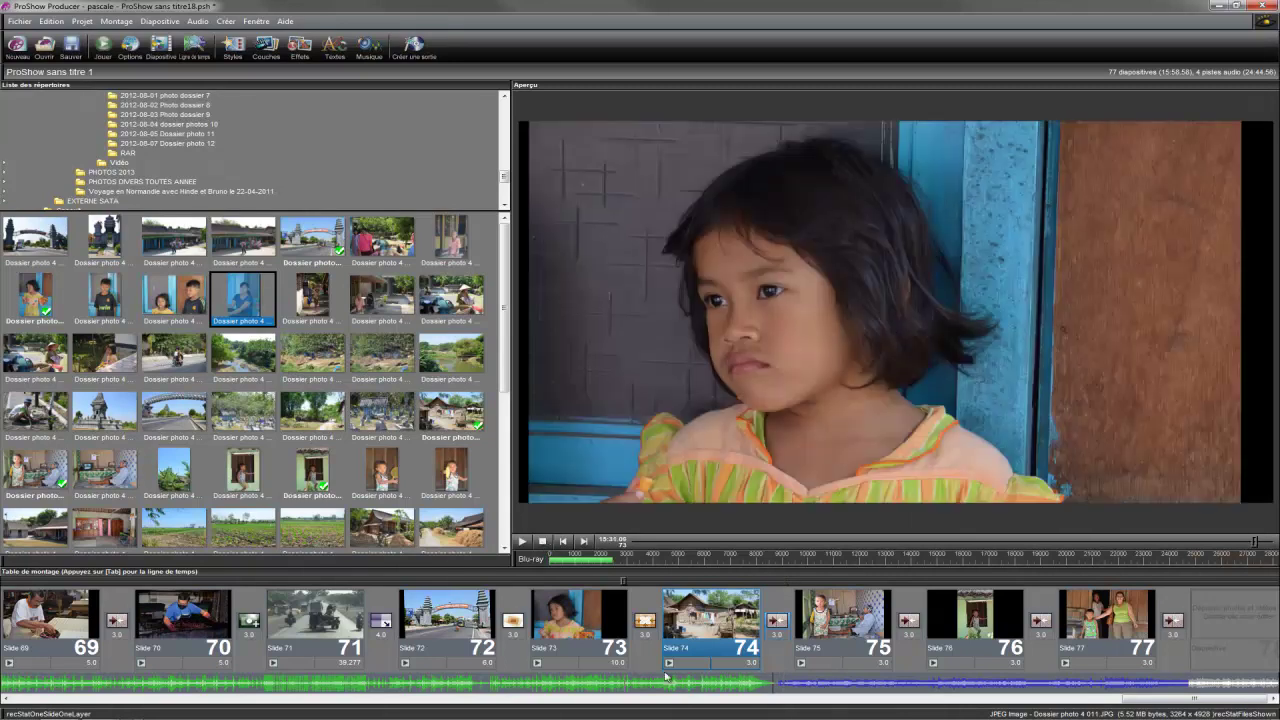
Set slide 74's duration to 4 seconds.
click(750, 662)
text(4)
click(655, 663)
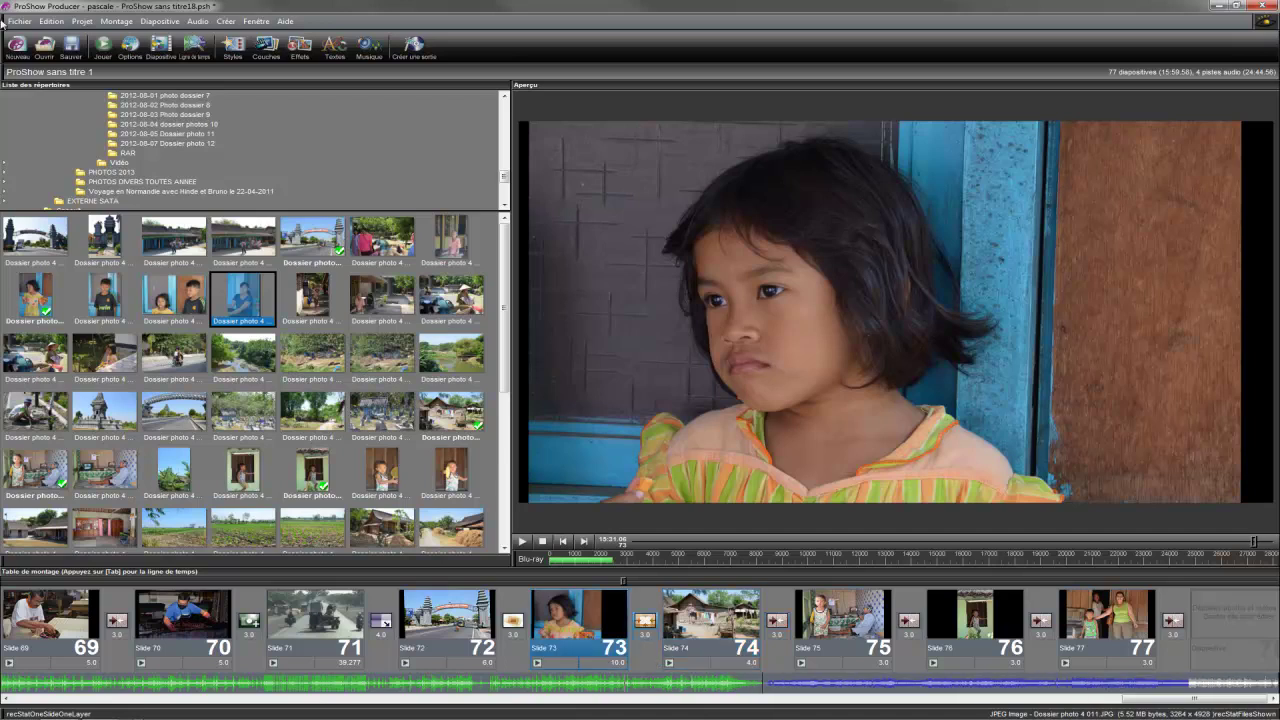
Review the default slide duration, transition duration, movement and image scaling settings in the preferences.
click(51, 21)
click(74, 214)
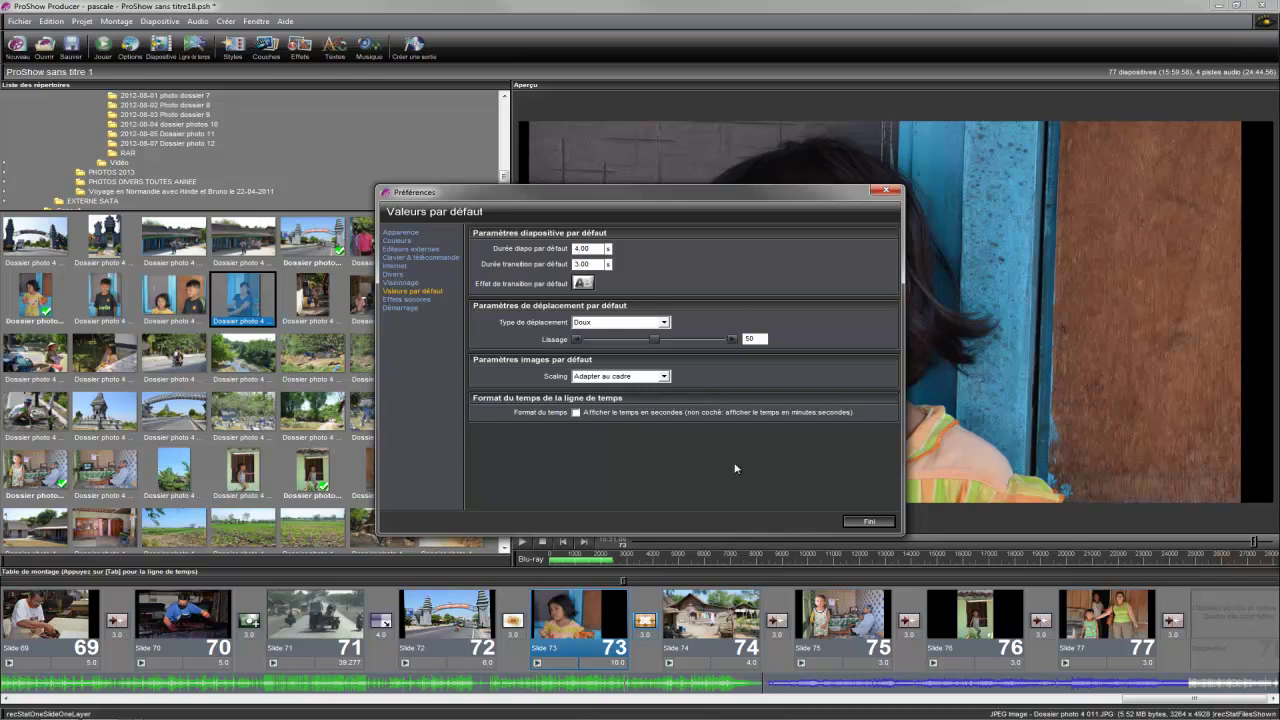
click(867, 520)
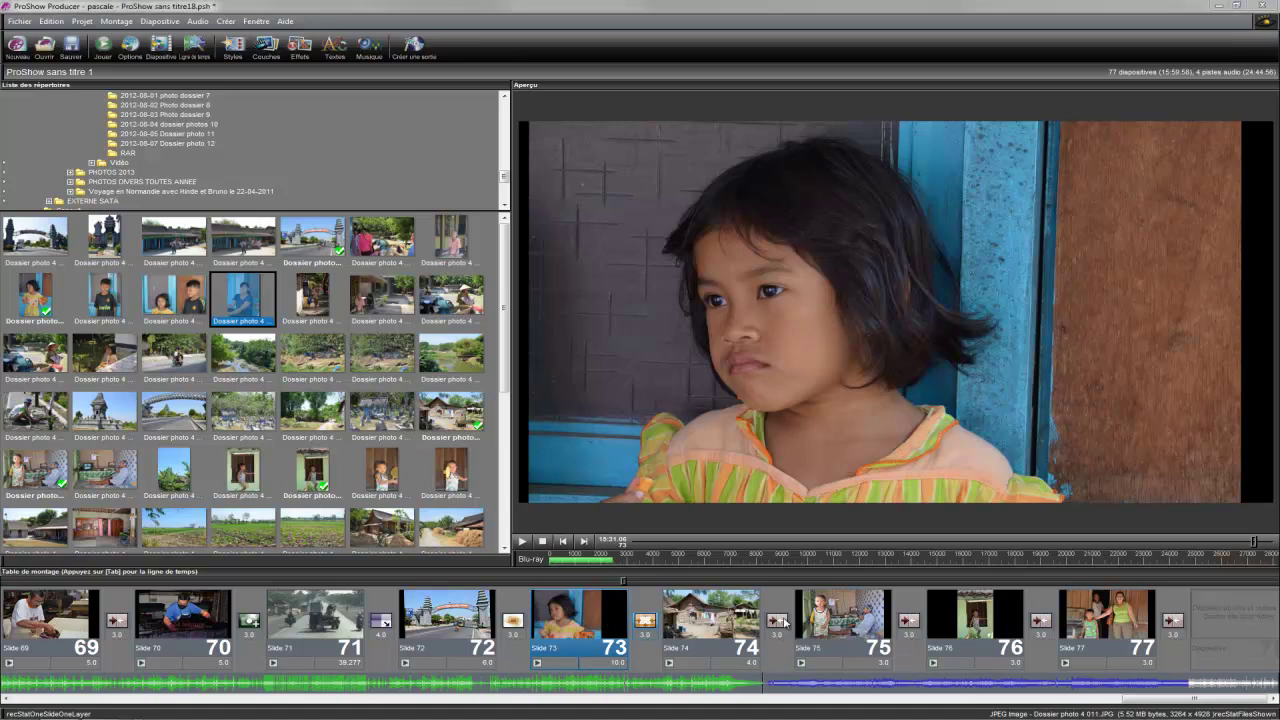
Compare Fly-In and Fly-Out transitions between slides 74 and 75 and apply Reflection Zoom - Push Right.
click(784, 621)
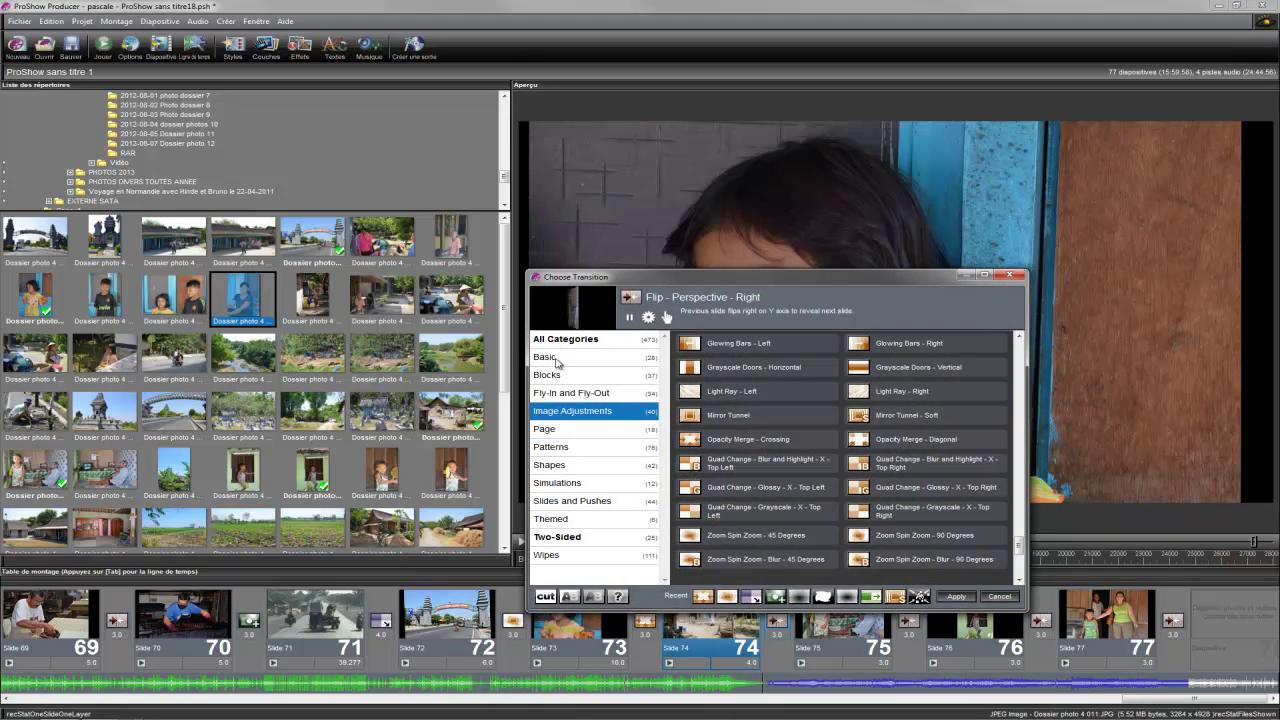
click(560, 356)
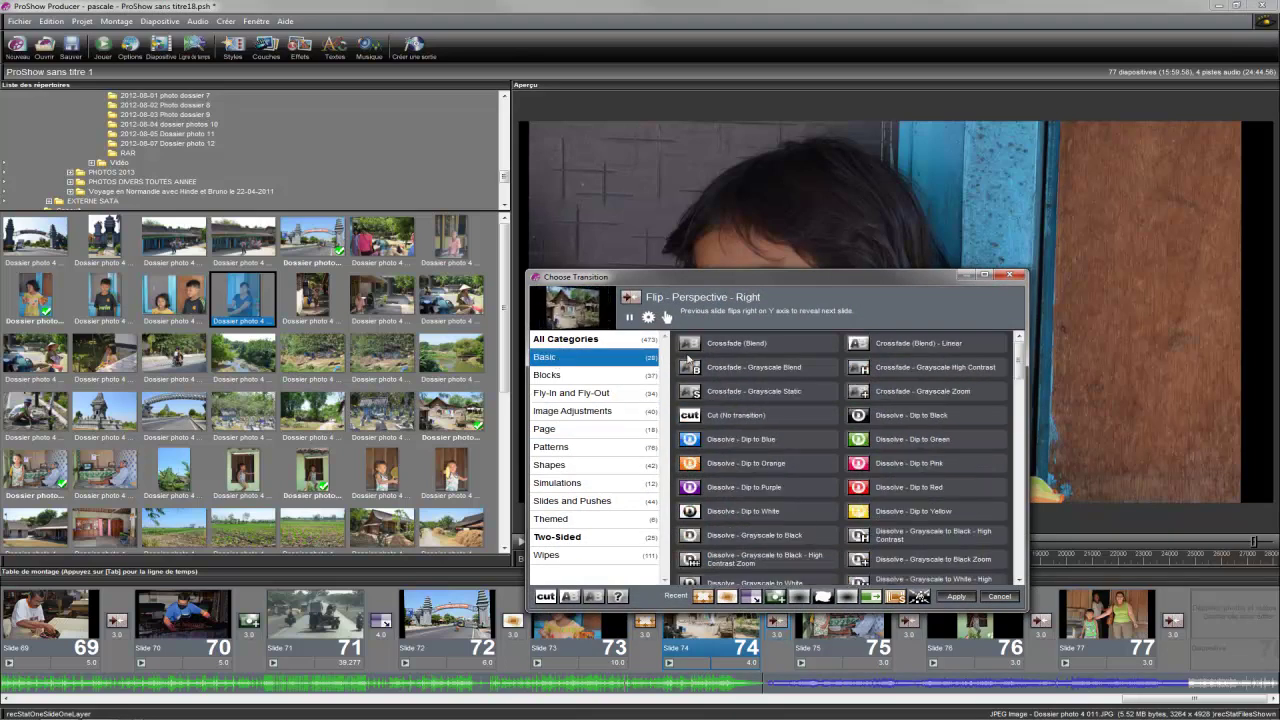
click(573, 378)
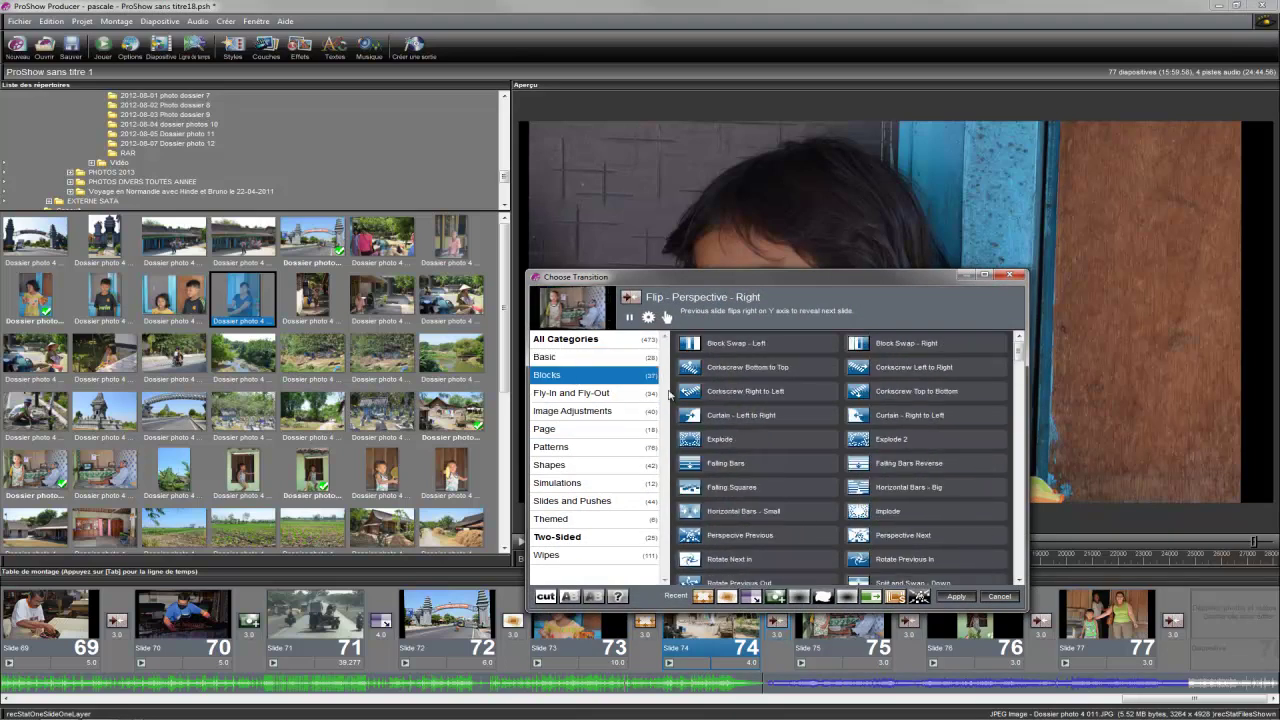
click(540, 399)
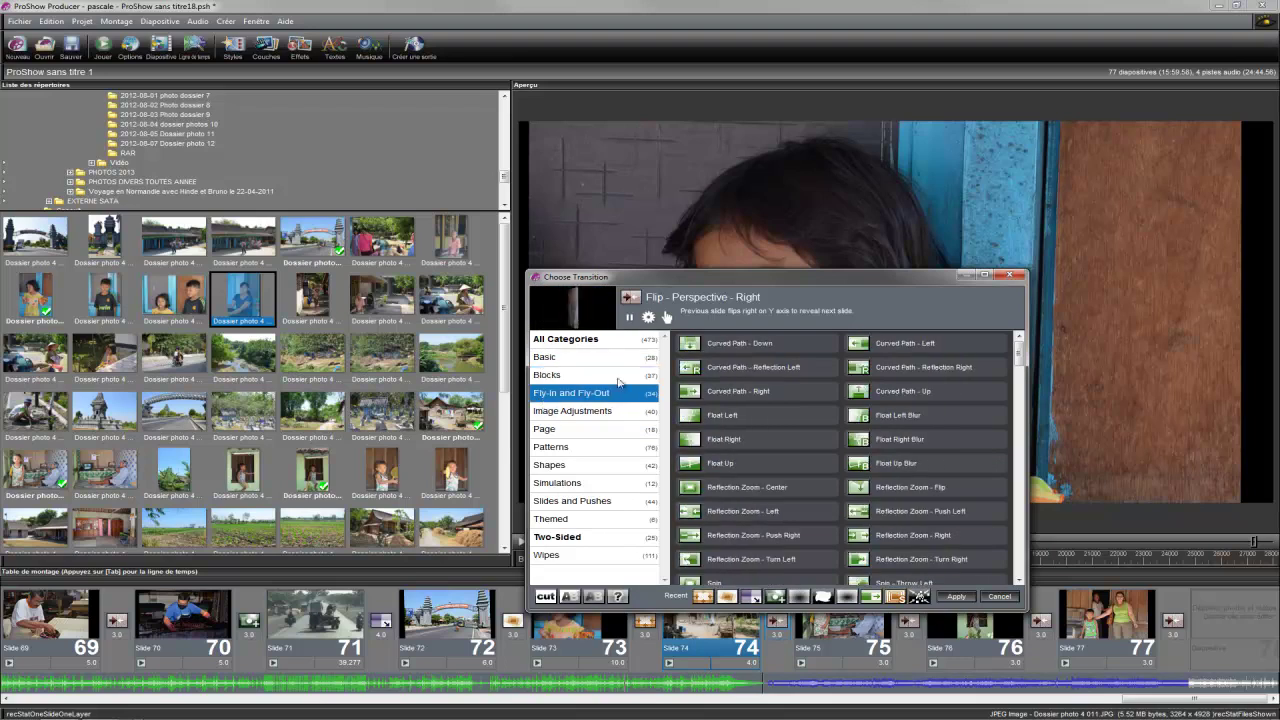
click(688, 466)
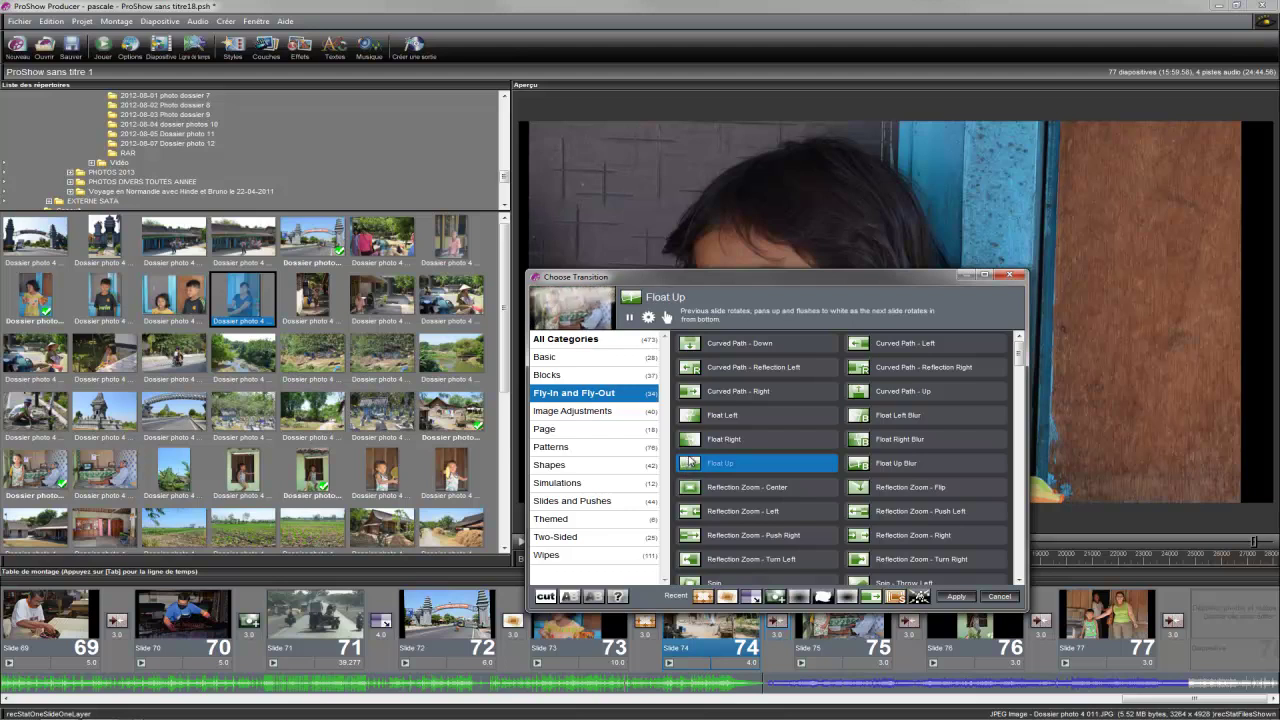
click(863, 465)
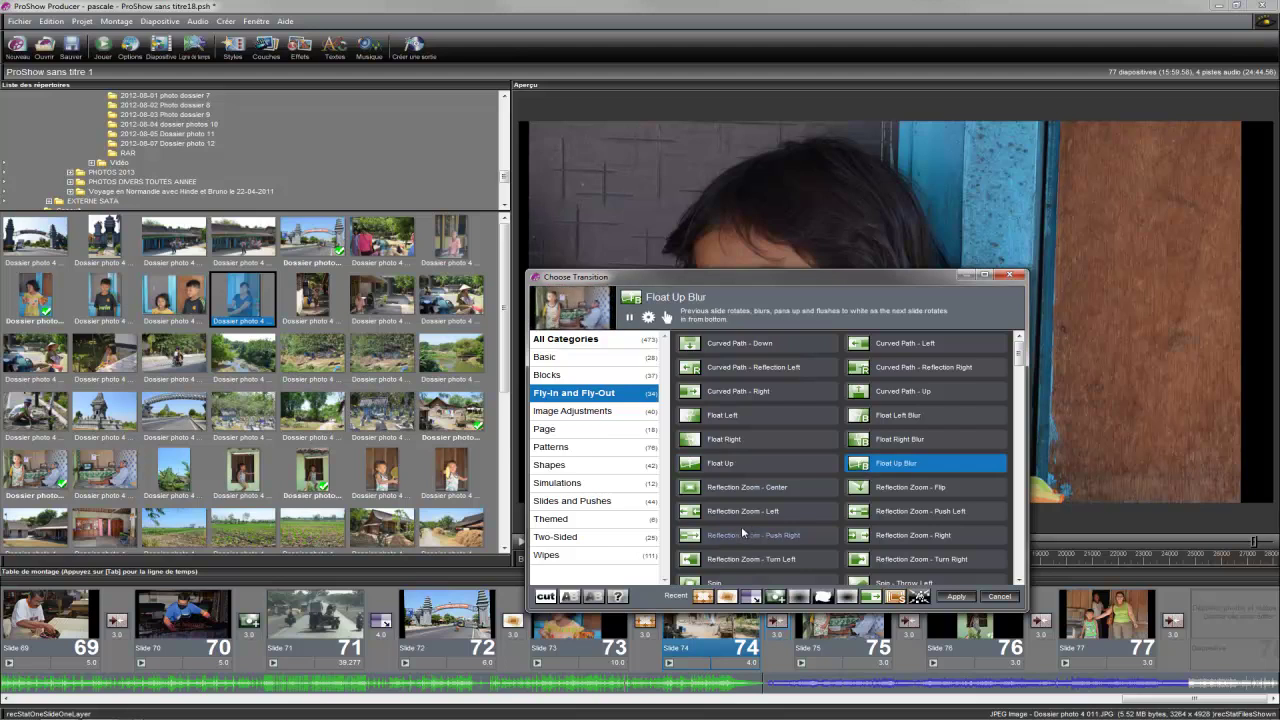
click(690, 536)
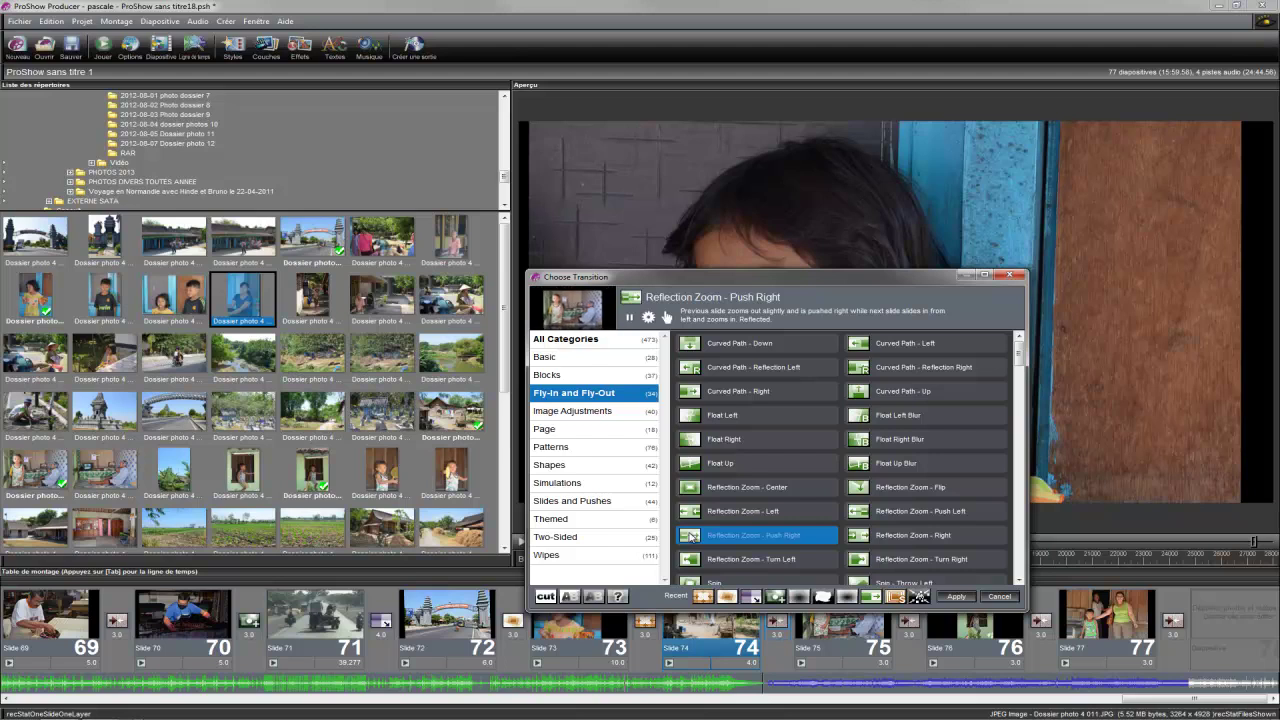
double_click(690, 536)
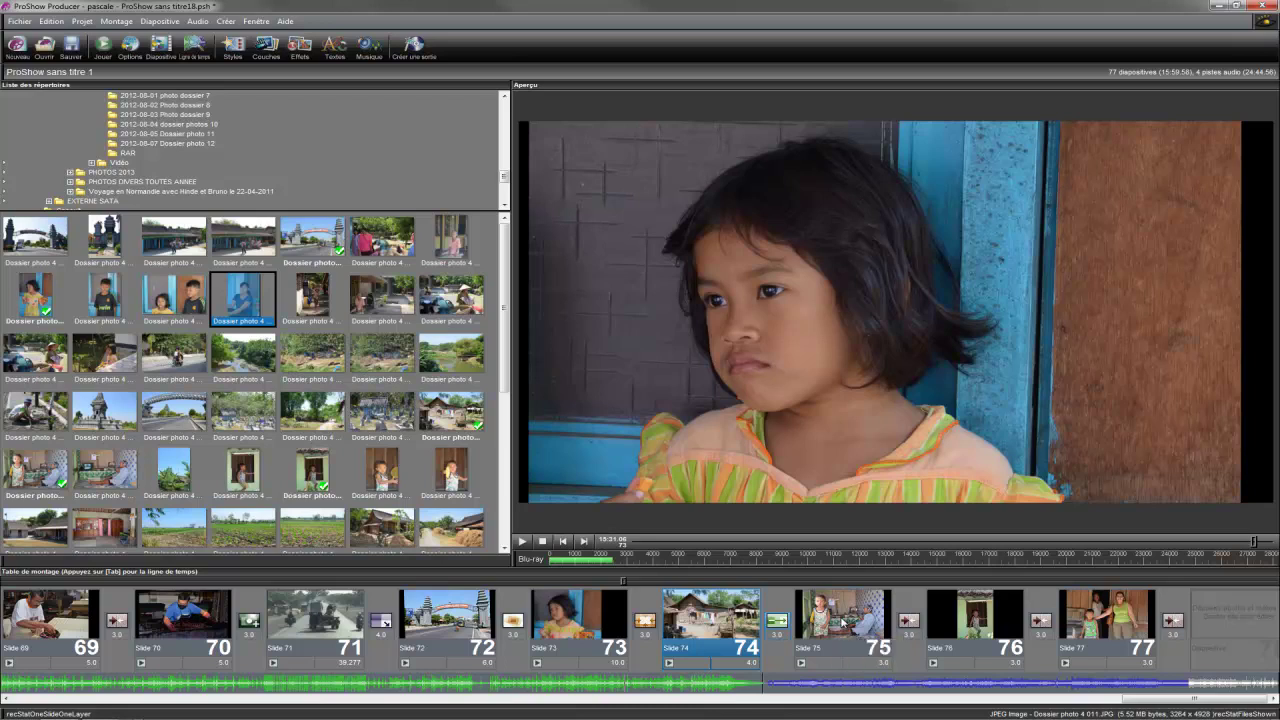
Enlarge slide 75's photo in its slide options until it fills the width of the frame.
double_click(842, 623)
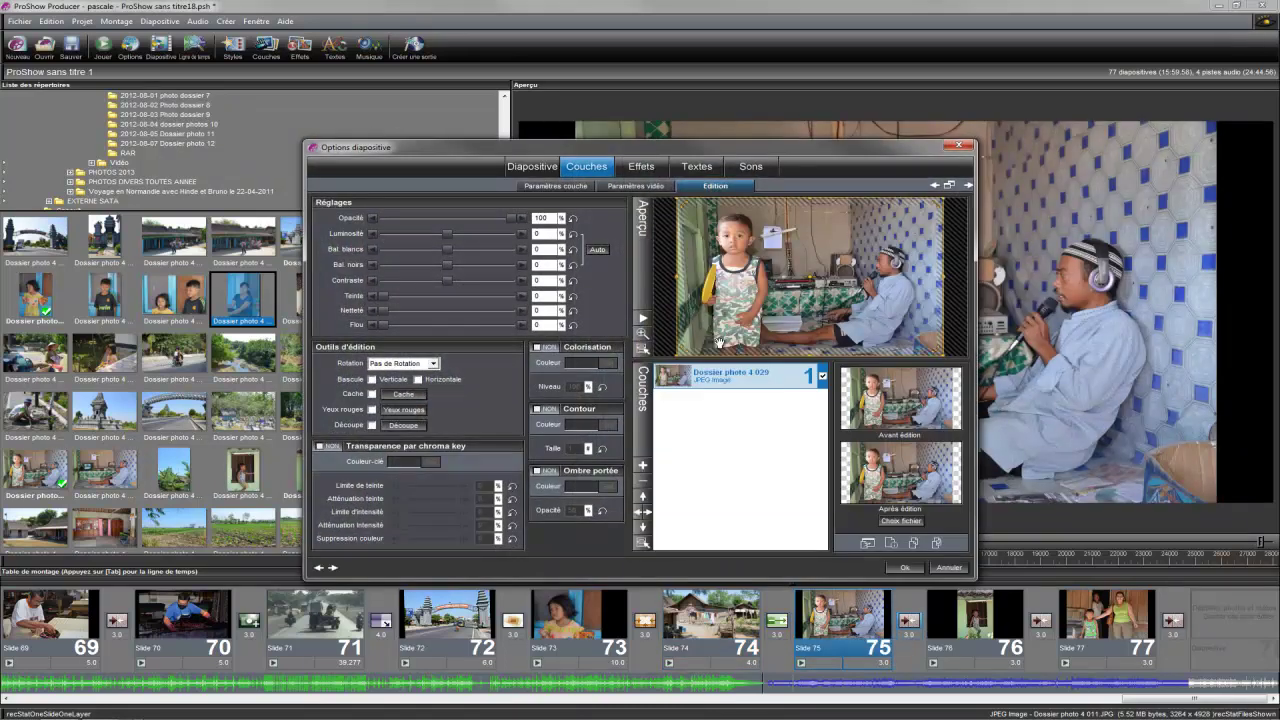
drag(673, 275, 648, 273)
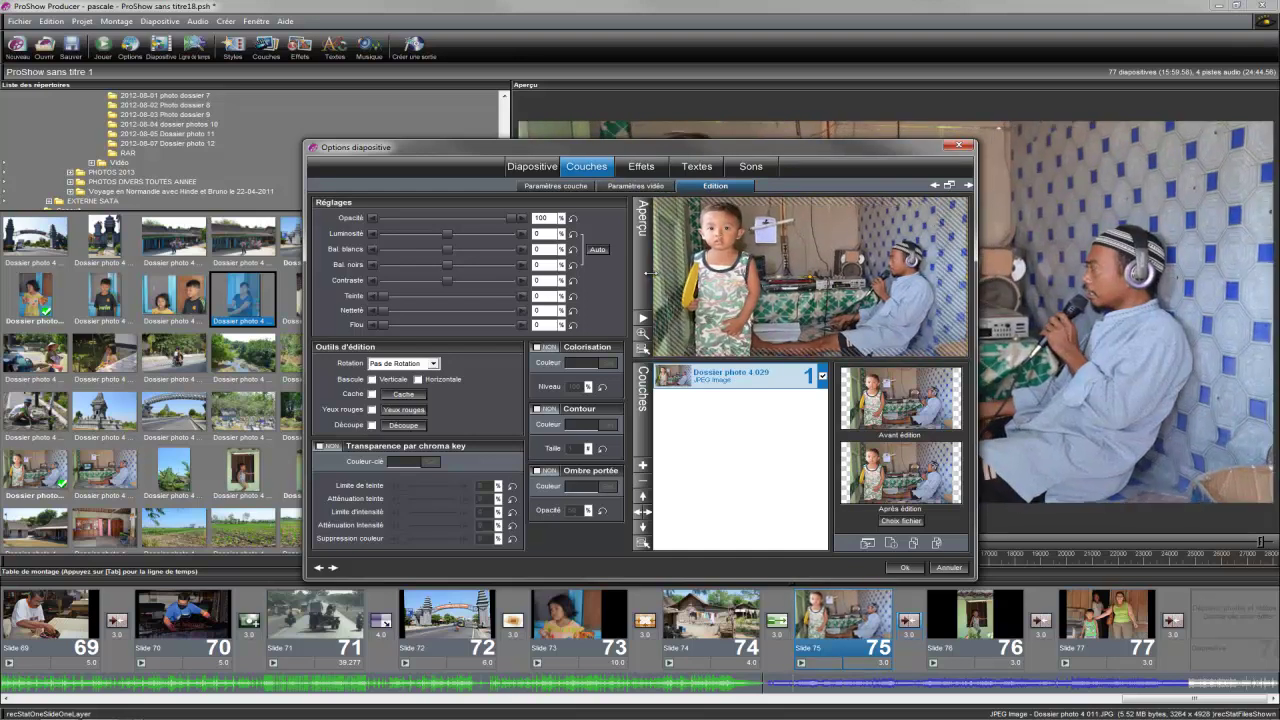
Add the caption "Stations radio" to slide 75.
click(697, 167)
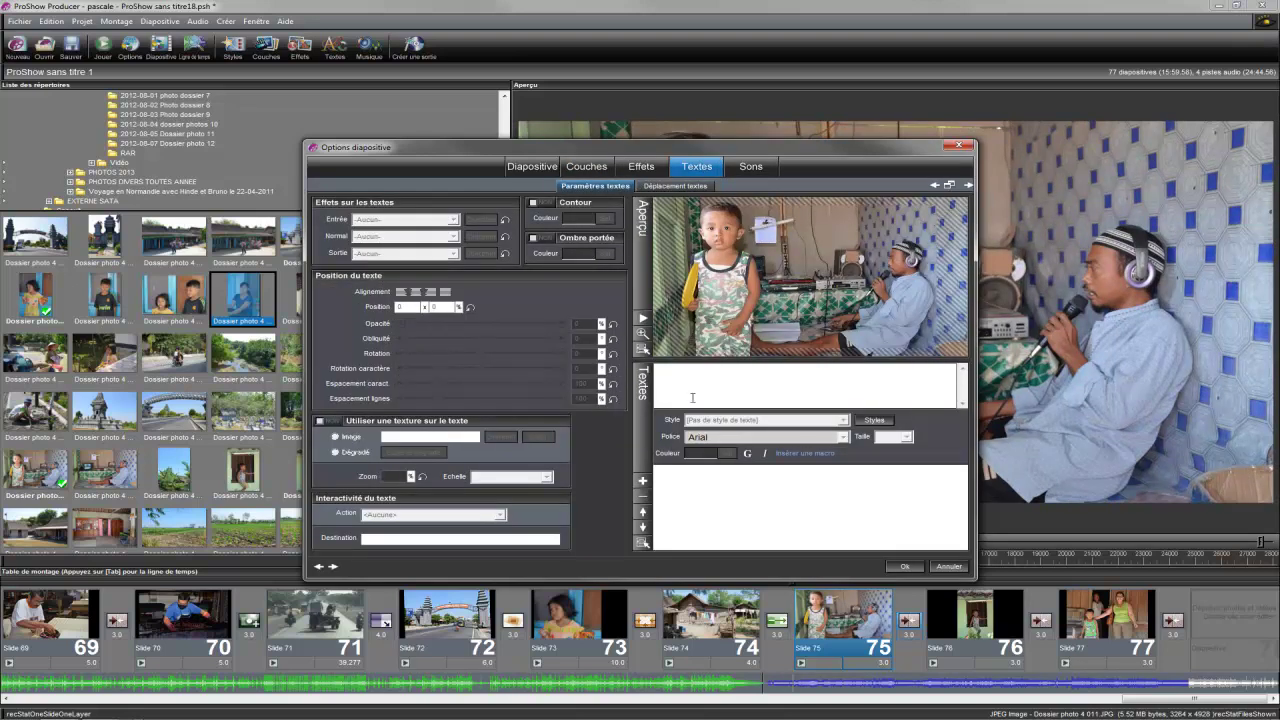
click(692, 398)
text(St)
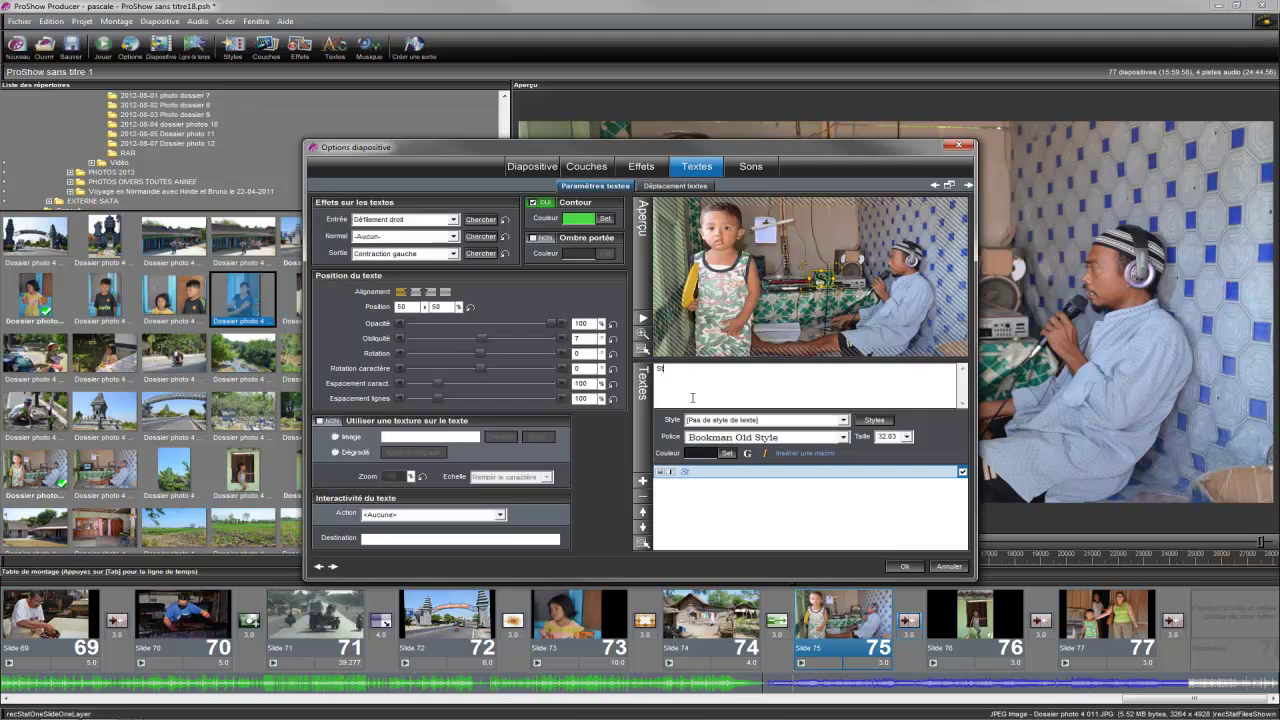
text(ations )
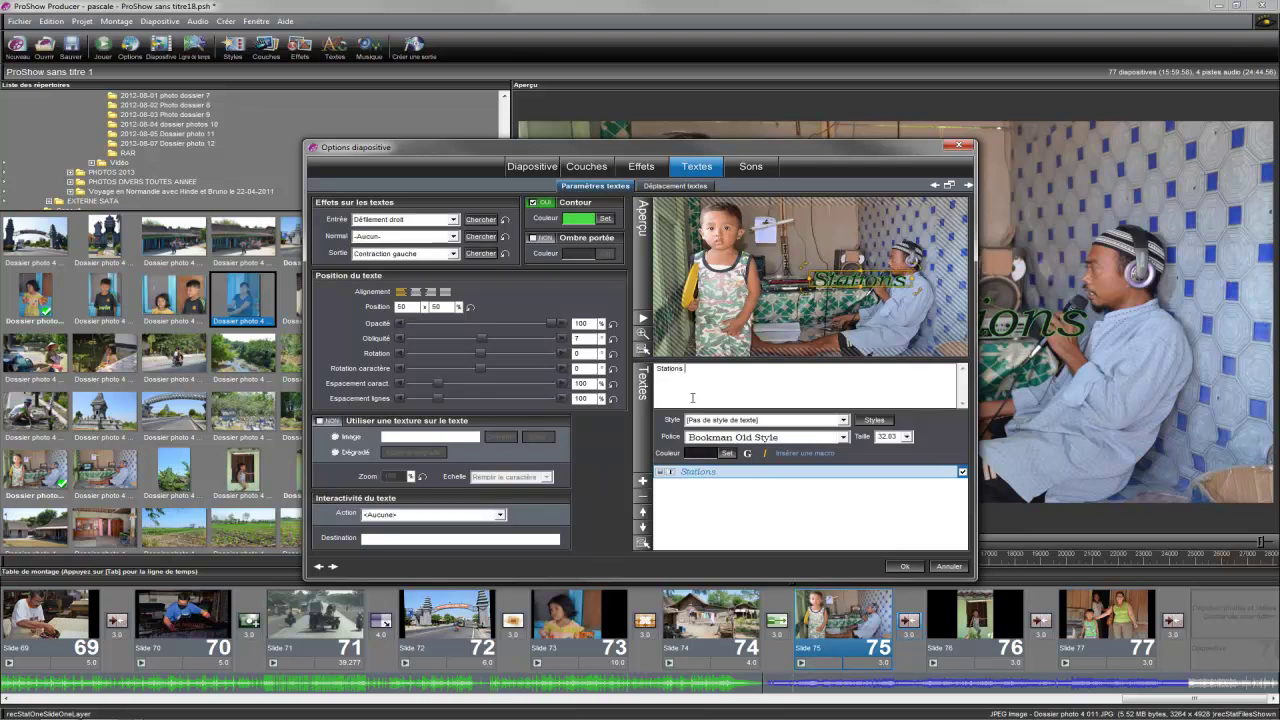
text(radio)
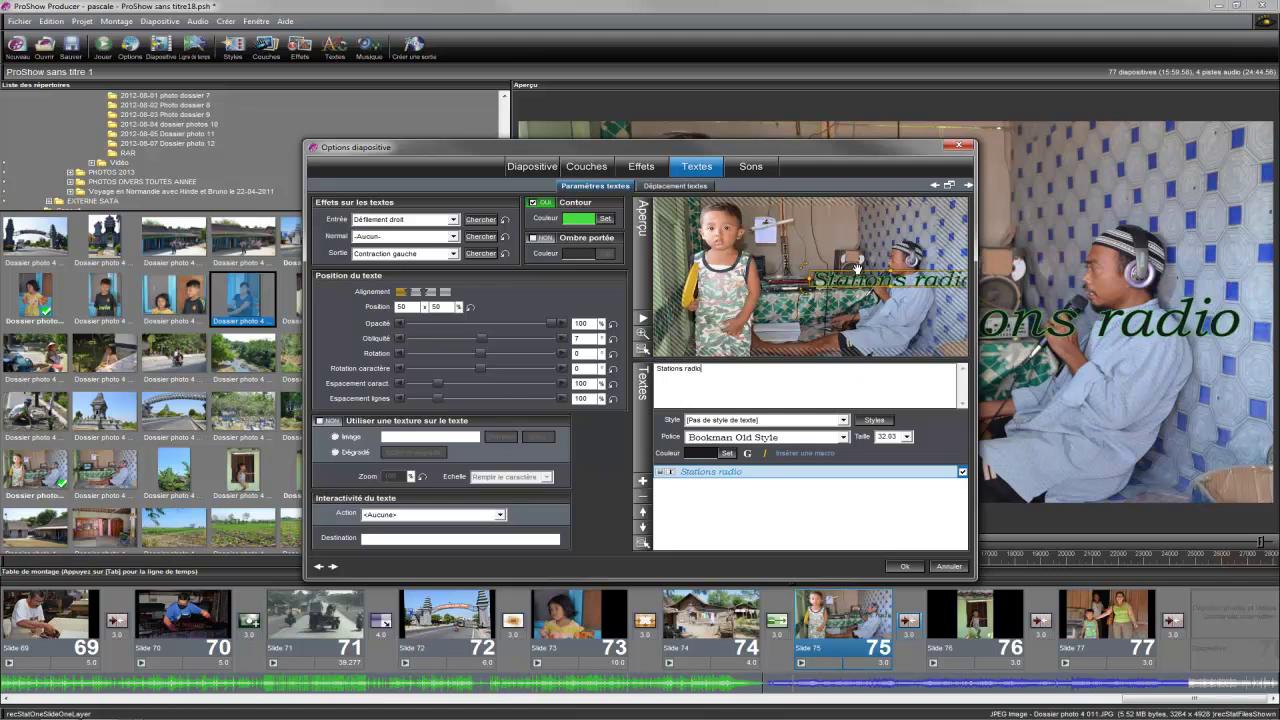
Move the caption to the upper part of the photo, at about 16.52 x 14.29, and enlarge it to about size 38.64.
drag(858, 268, 752, 213)
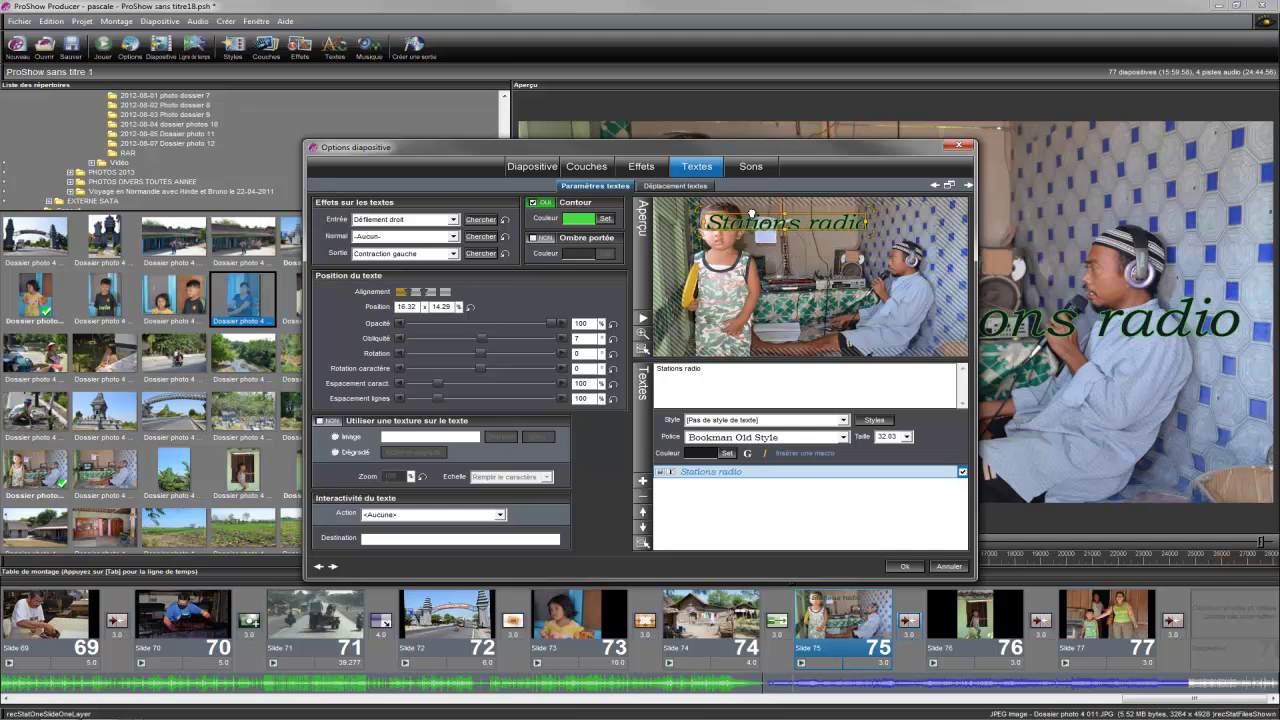
drag(869, 222, 900, 222)
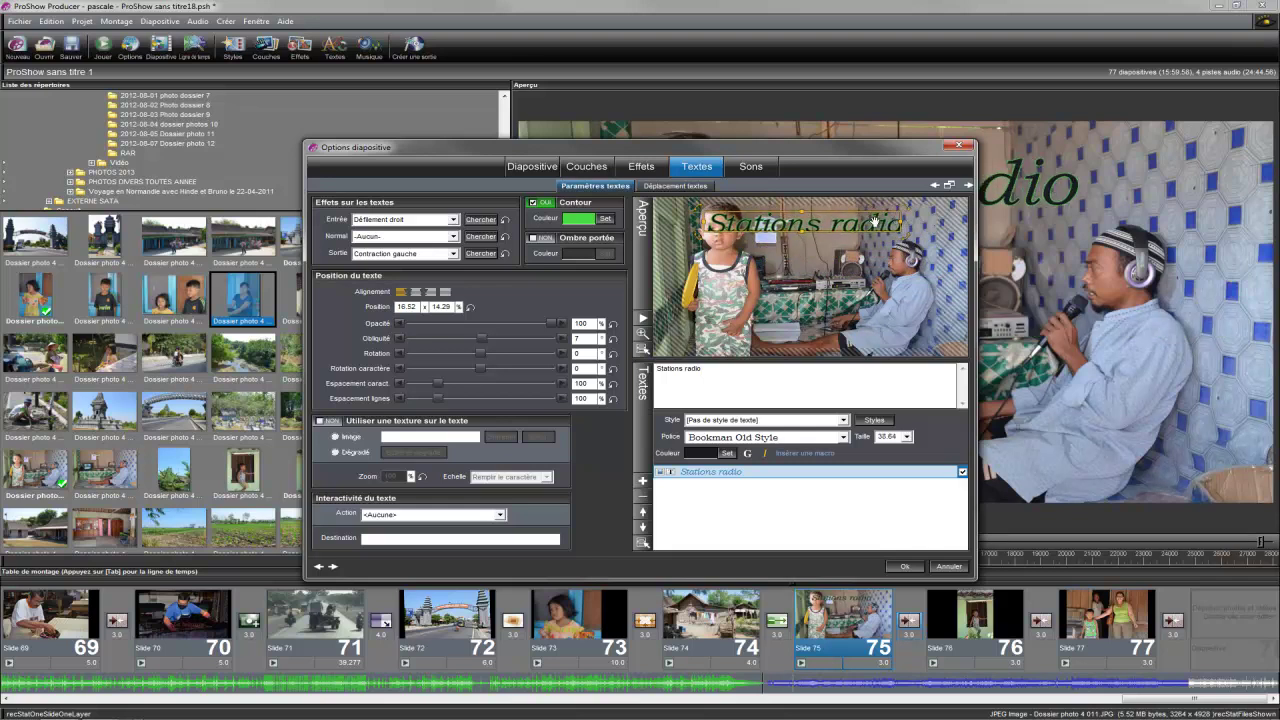
Change the outline colour of the "Stations radio" caption to a pinkish red.
click(606, 219)
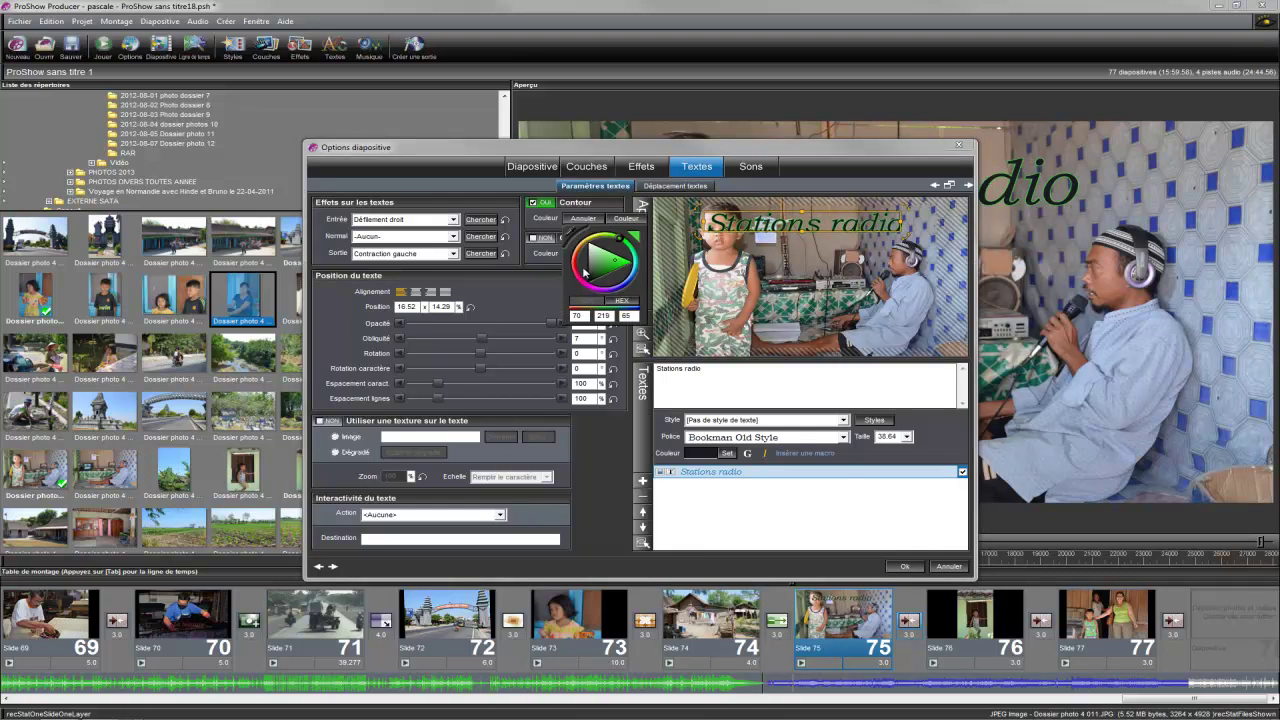
click(575, 275)
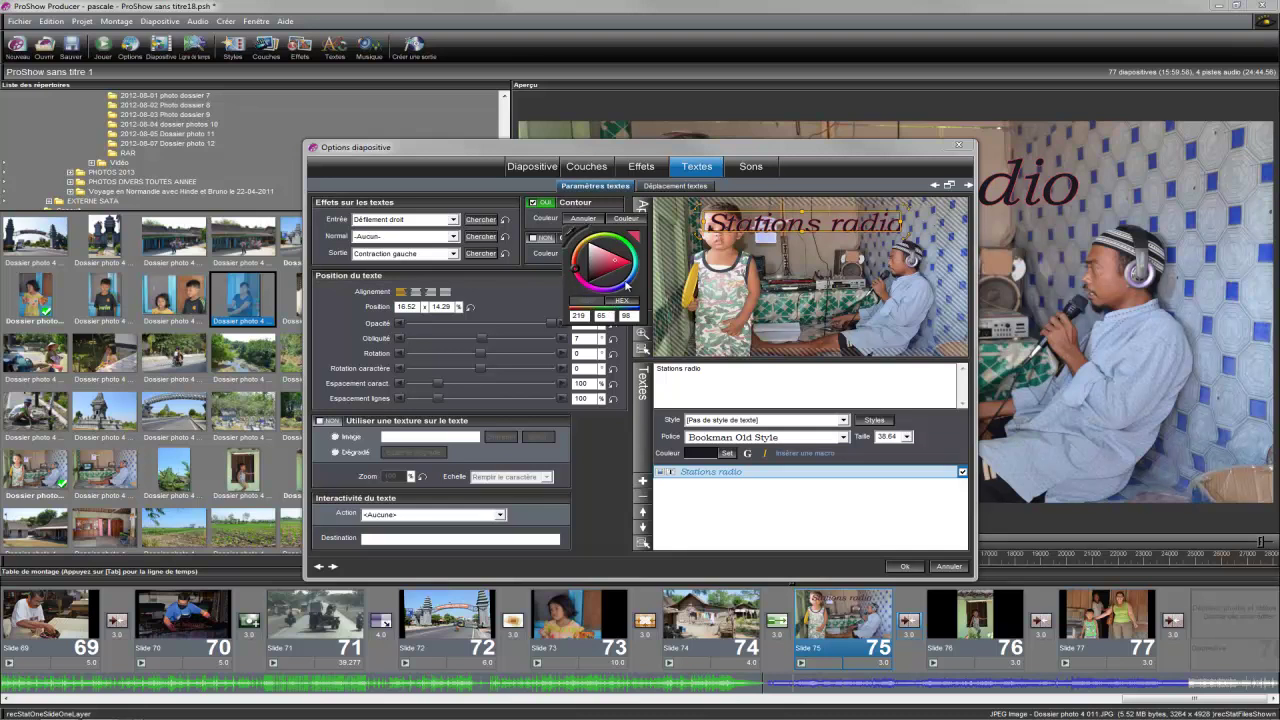
click(608, 455)
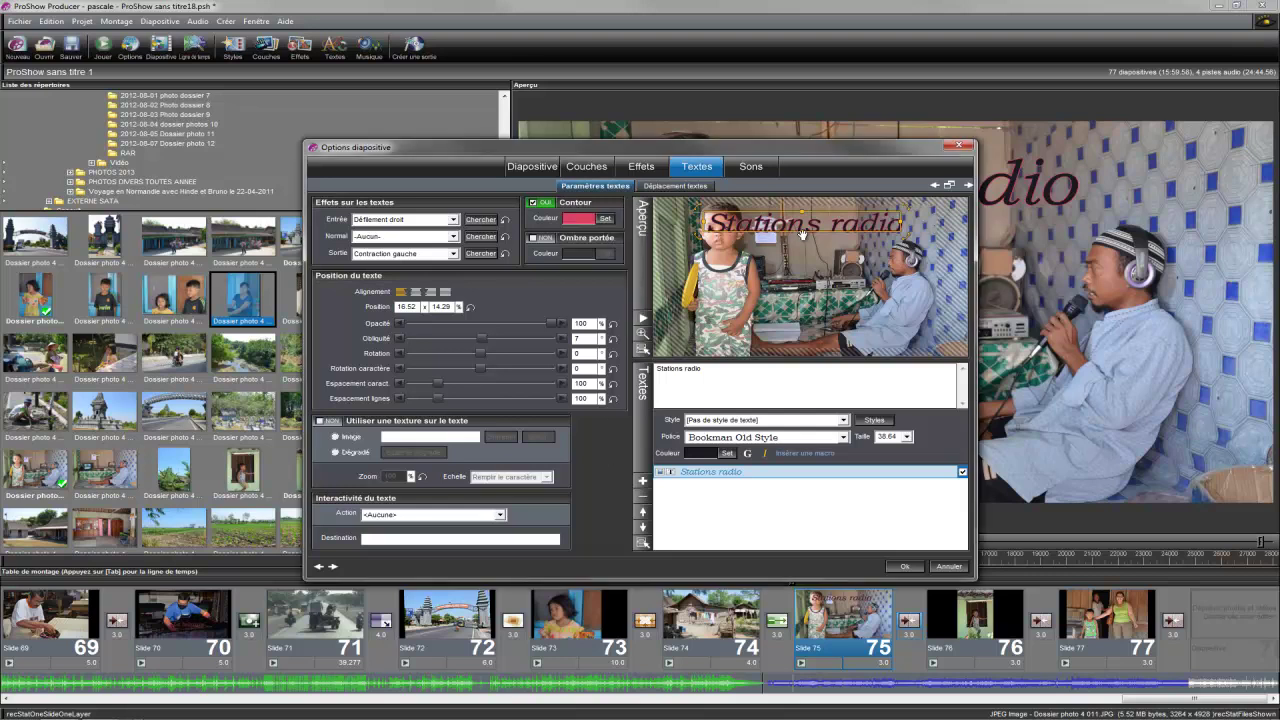
Move the caption to the lower part of the photo, at about 12.5 x 79.7, enlarge it to about size 43.47, and preview the slide.
drag(803, 229, 801, 318)
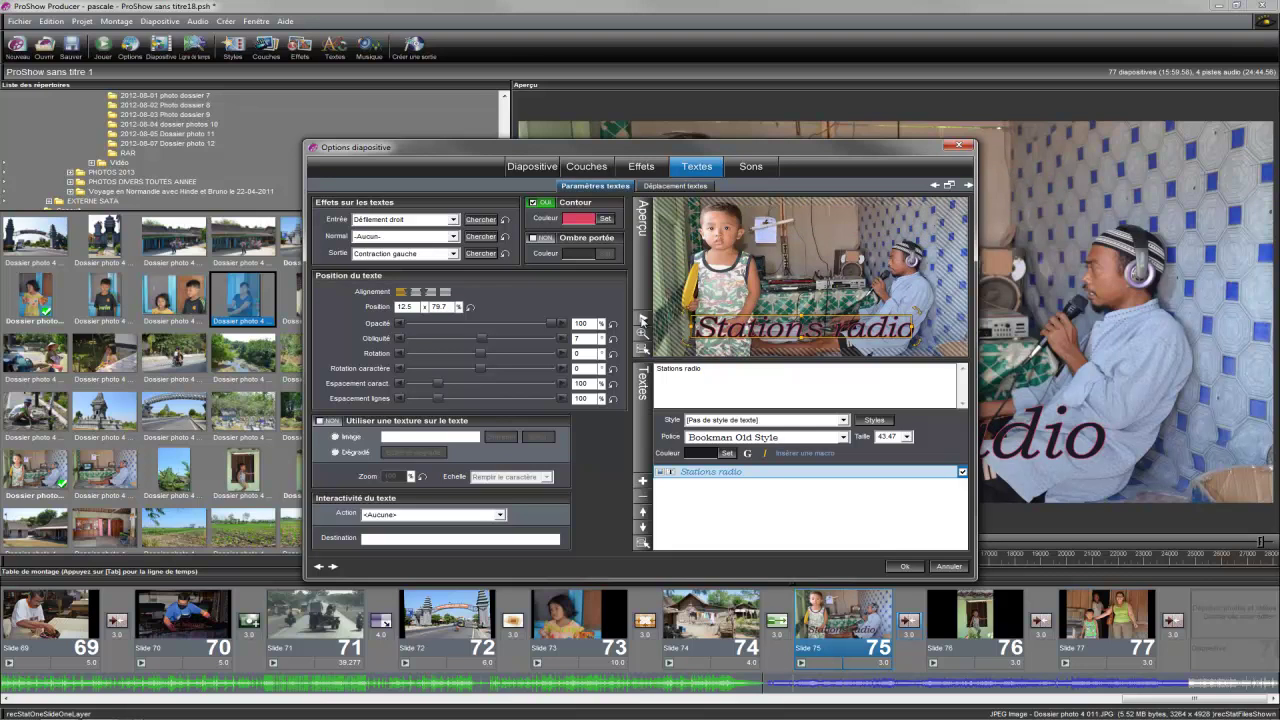
click(643, 320)
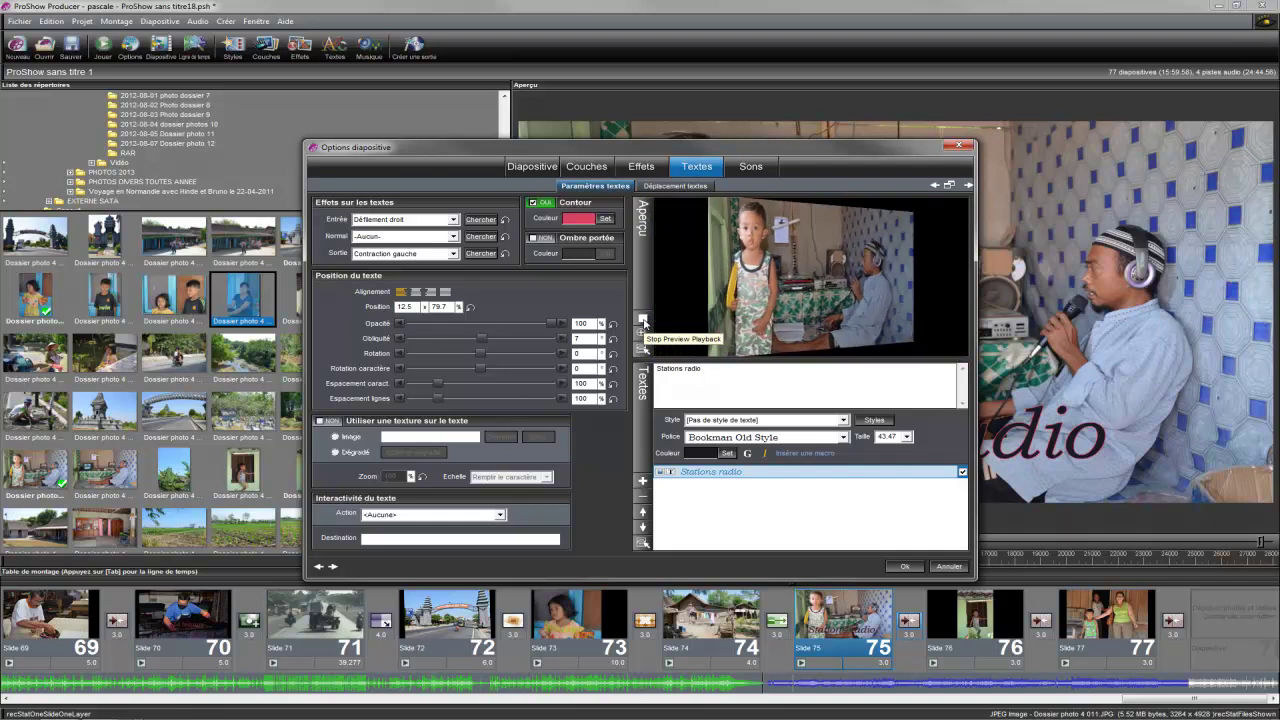
click(643, 319)
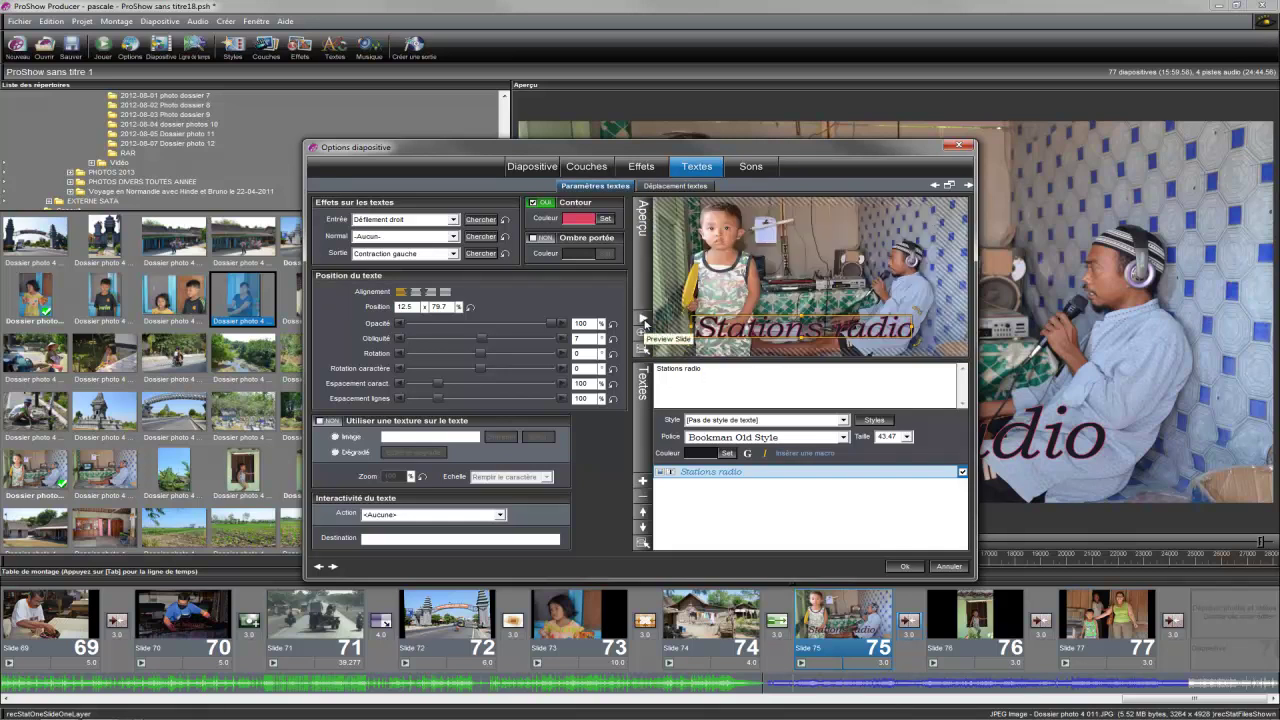
Tilt the caption's start position to about -7.7 degrees, place it at about 13.13 x 71.06, and preview its motion.
click(673, 186)
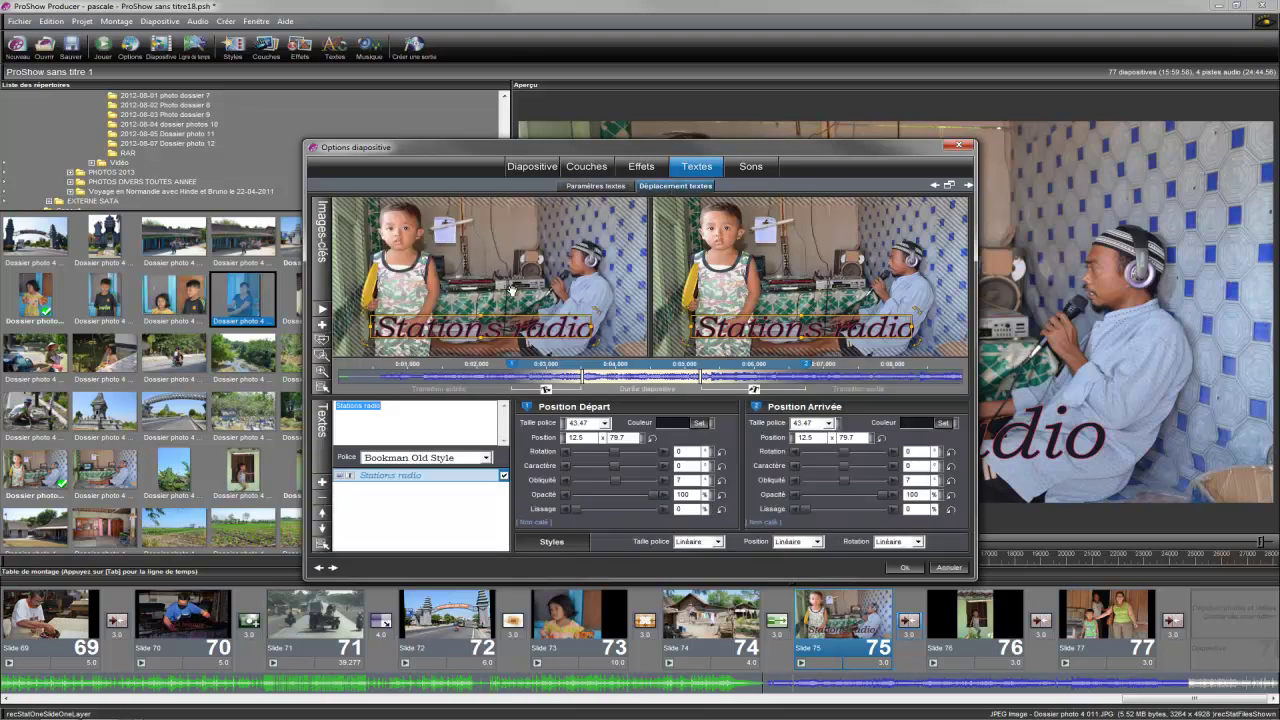
drag(600, 310, 512, 310)
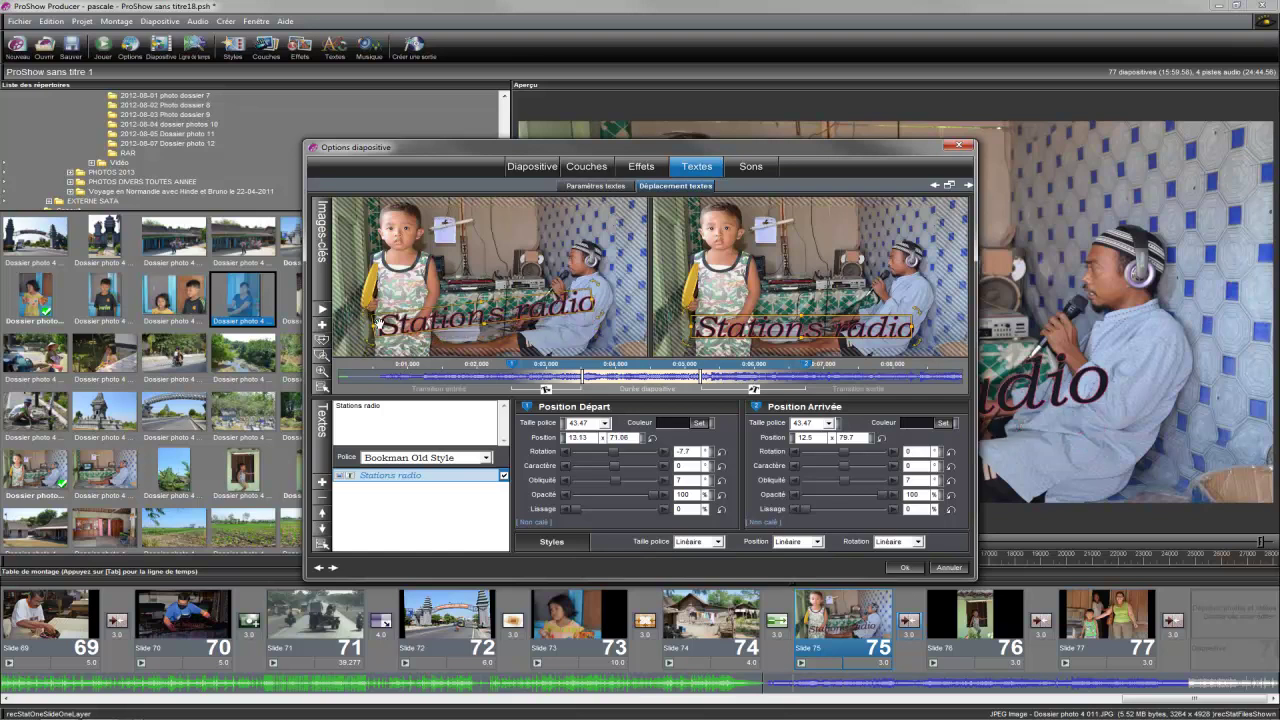
click(321, 312)
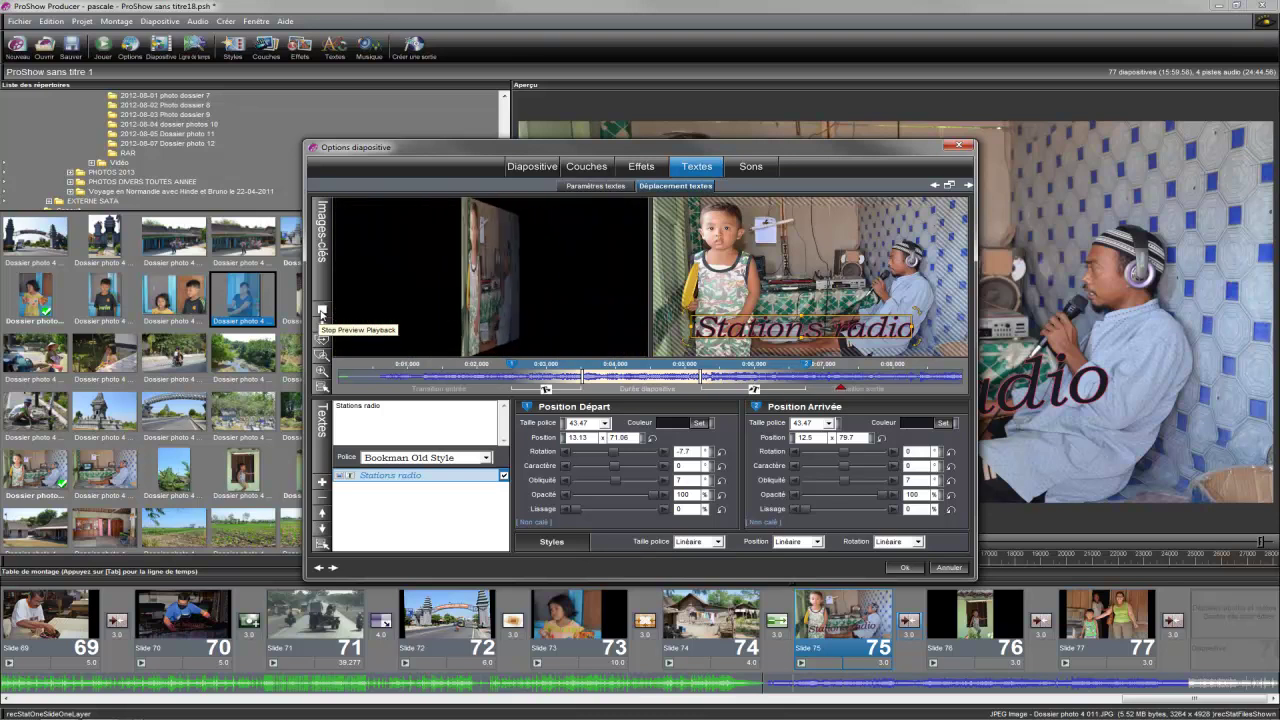
click(322, 311)
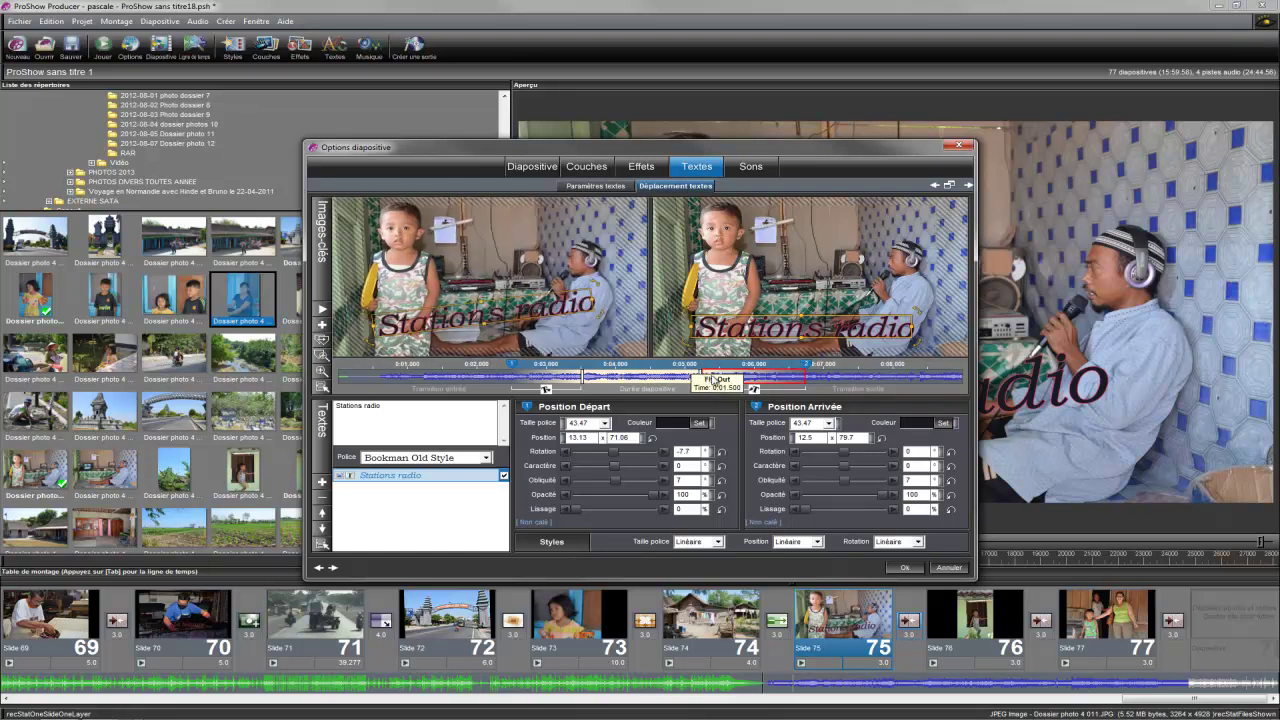
Compare several exit effects for the caption, including Curling, Elastique droit and Fondu Zoom +, and apply Fondu bascule sortie.
double_click(710, 378)
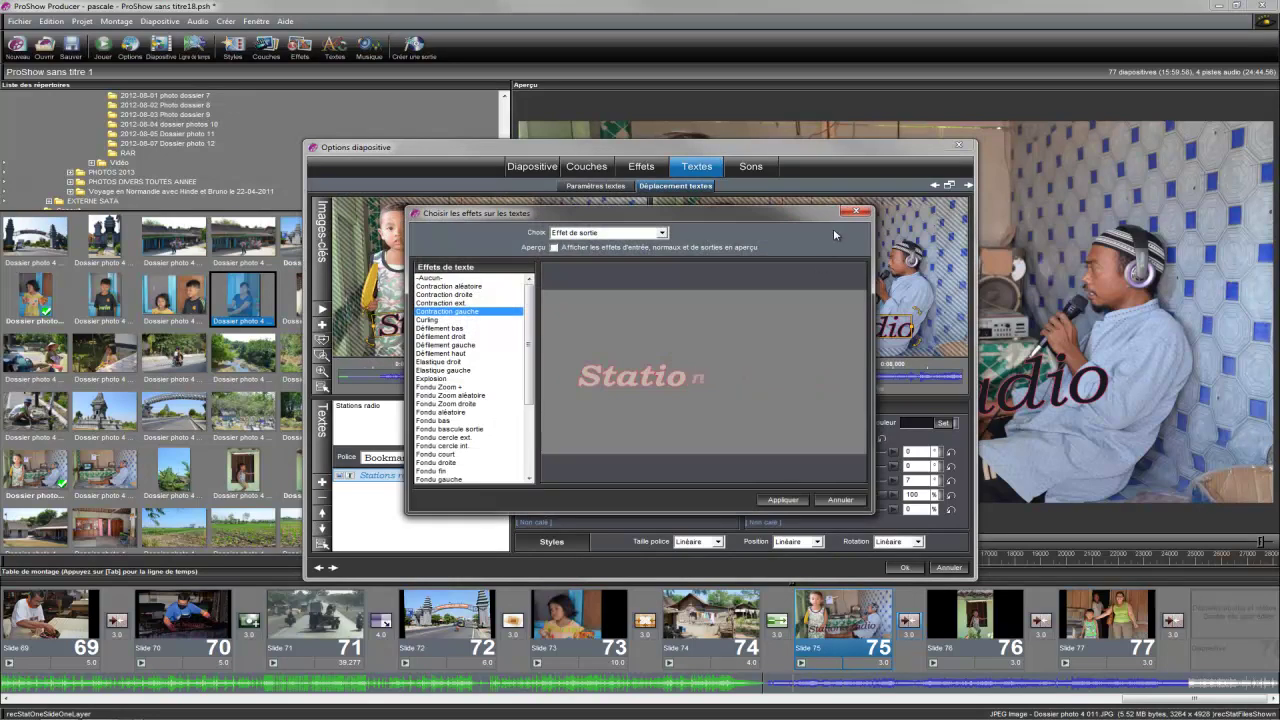
click(429, 320)
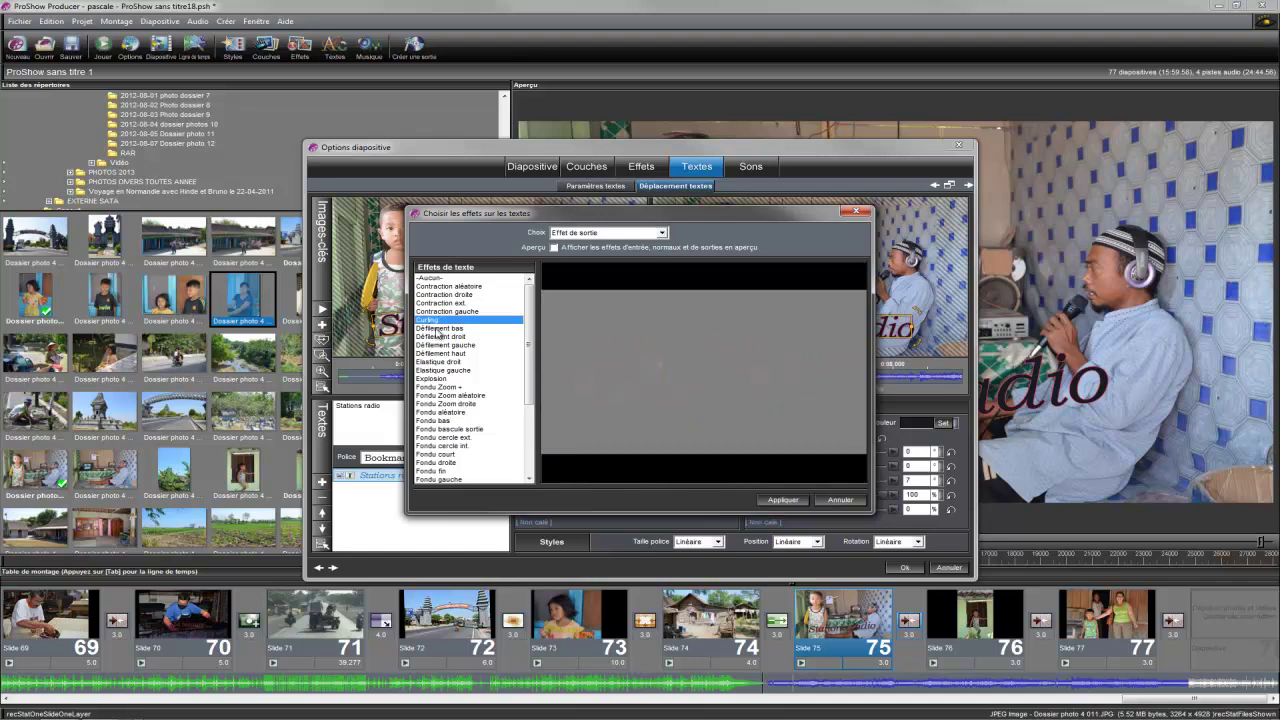
click(438, 329)
click(437, 320)
click(440, 362)
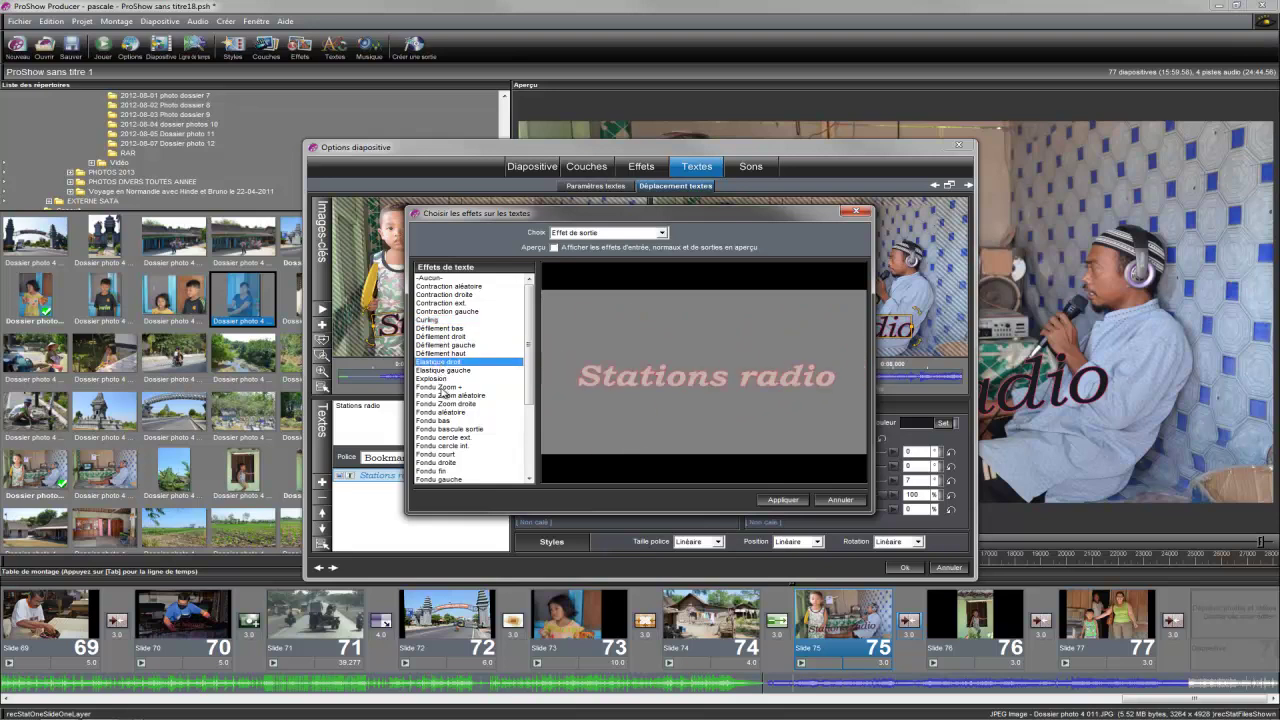
click(440, 387)
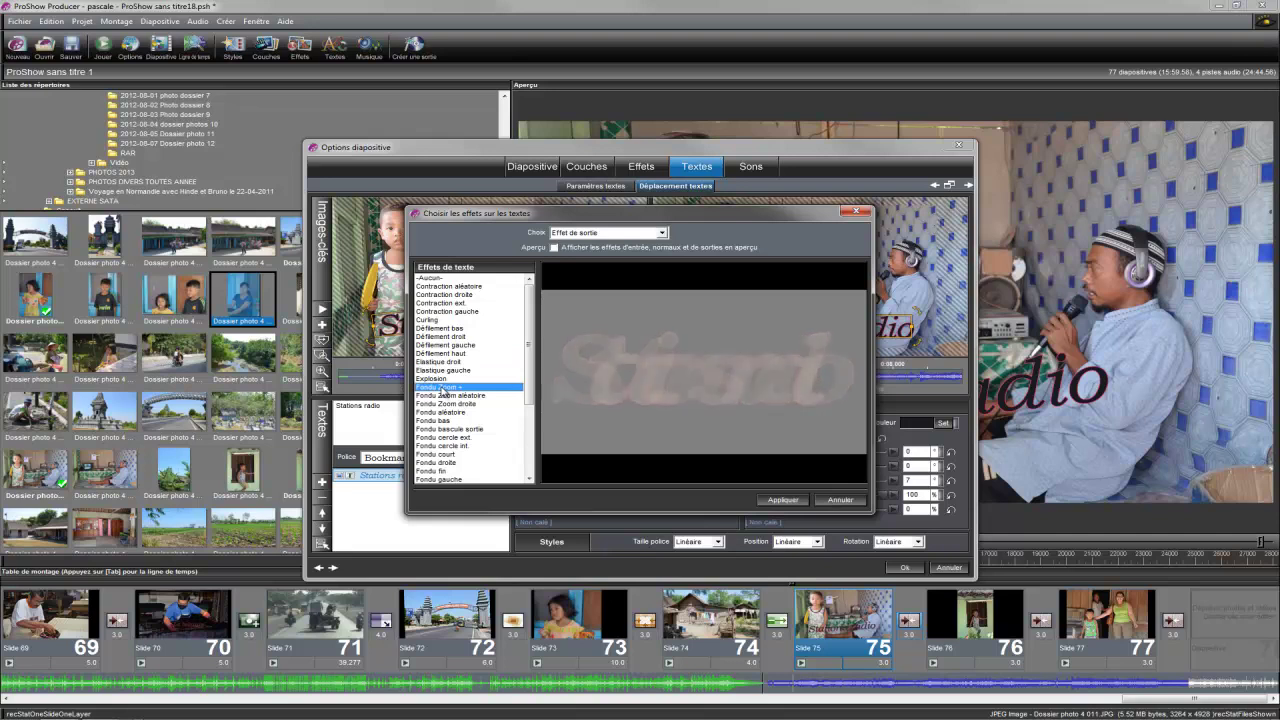
click(445, 303)
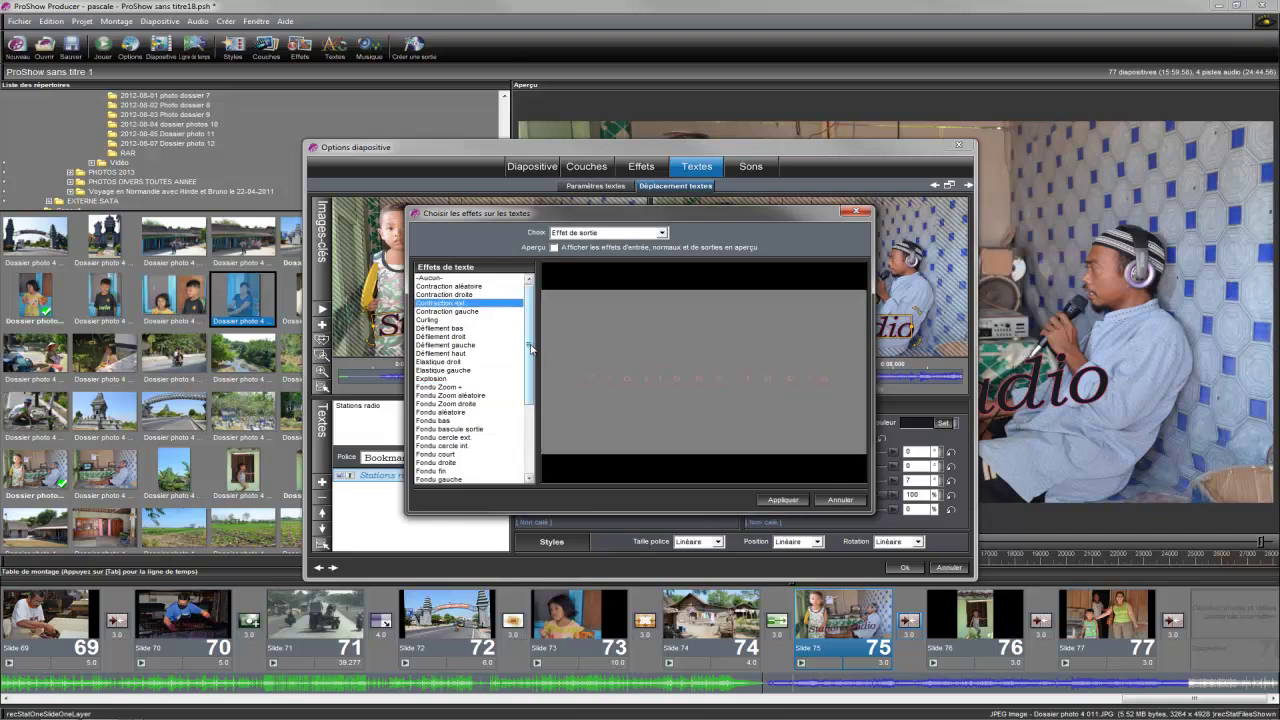
scroll(531, 347, down, 2)
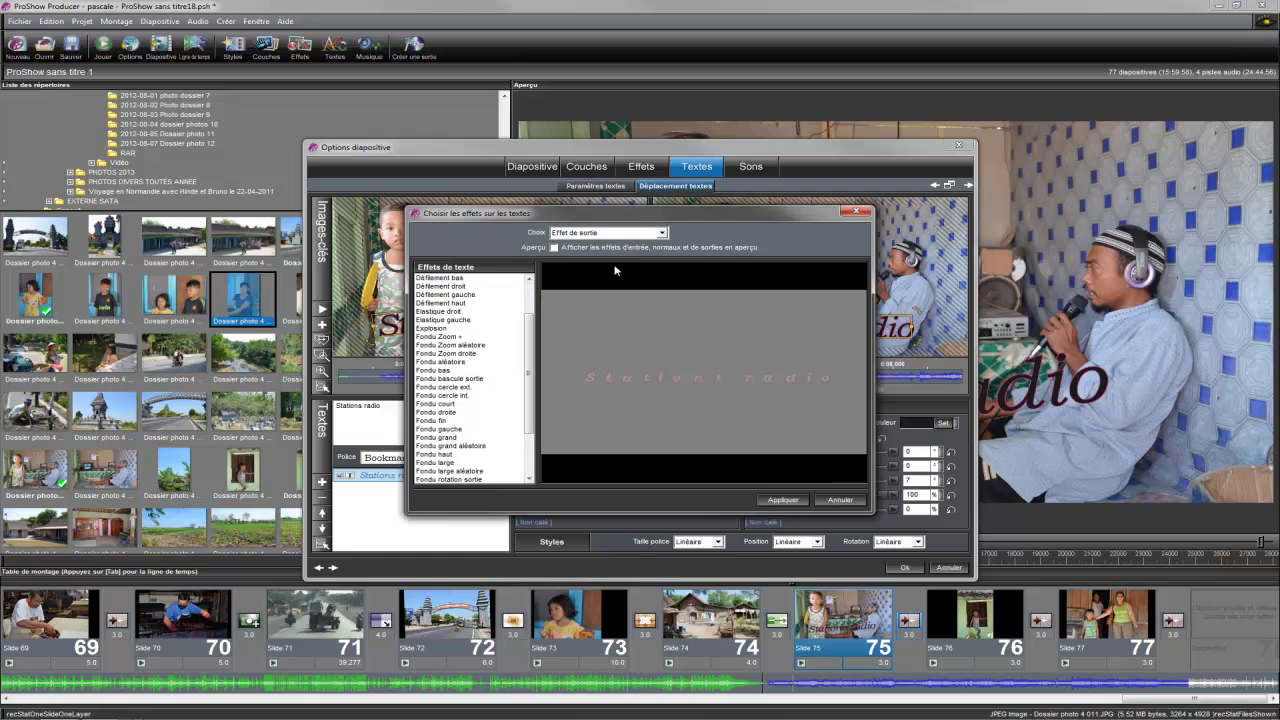
click(443, 380)
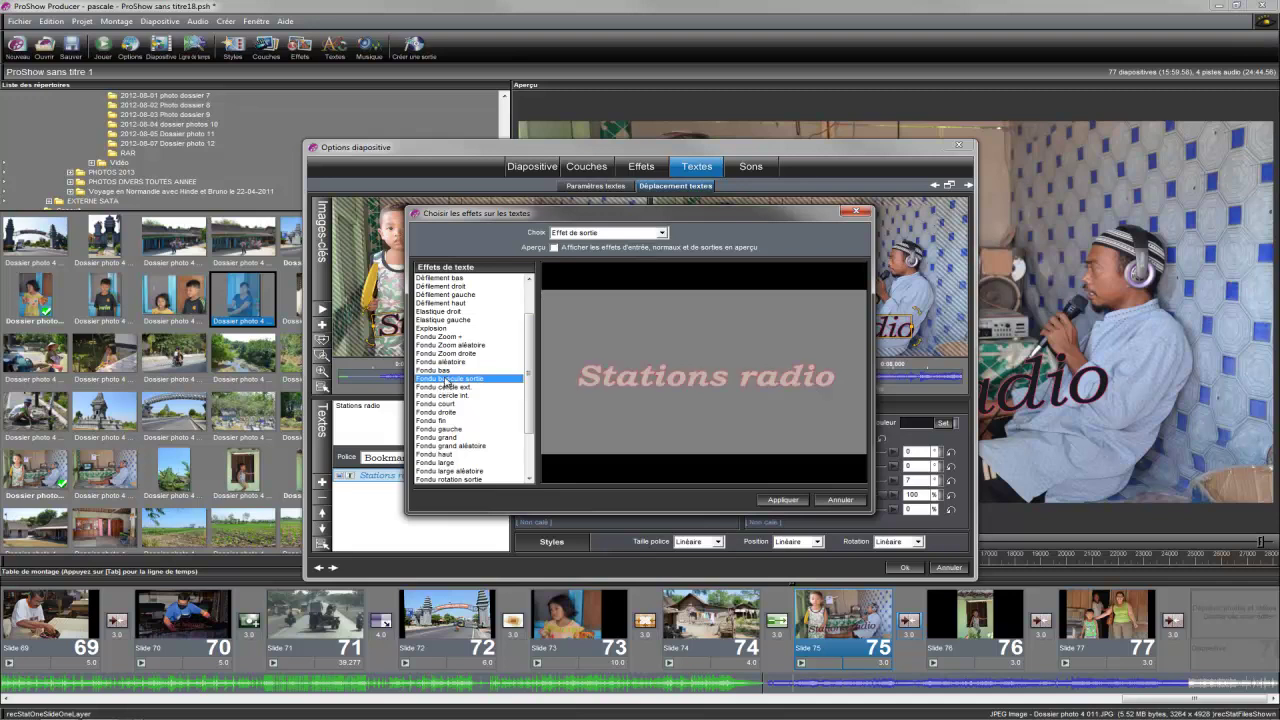
click(784, 500)
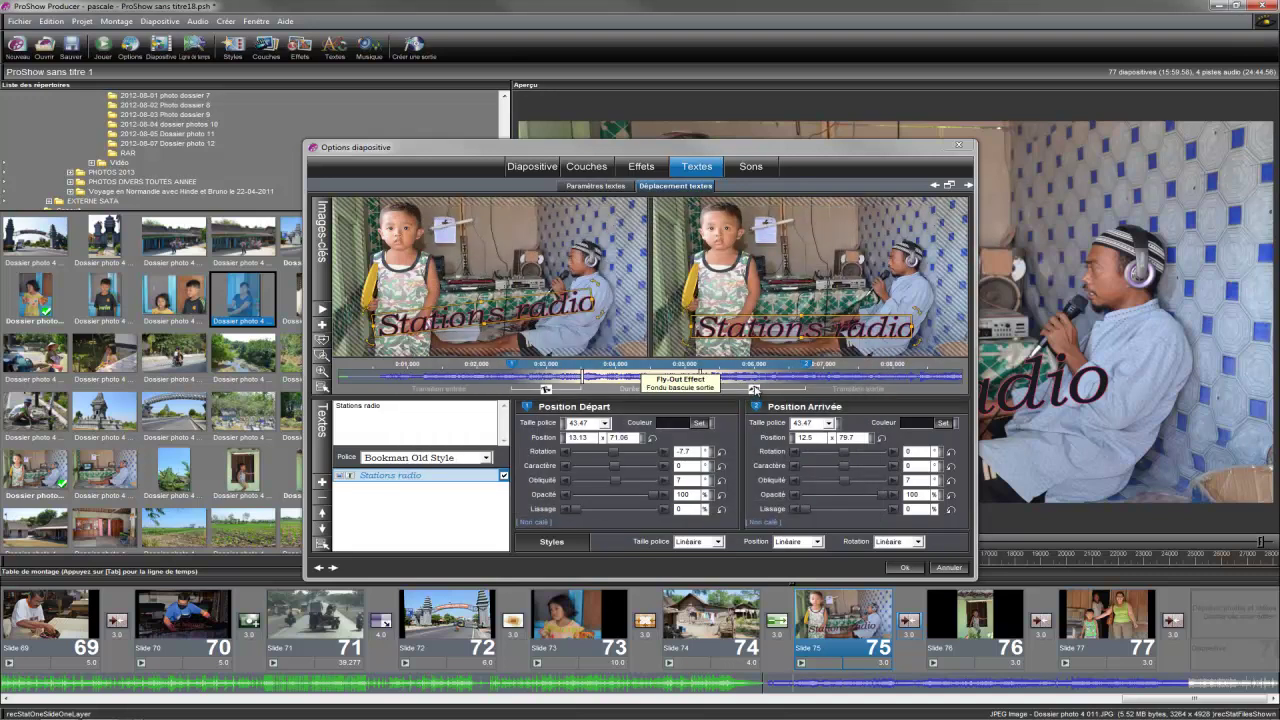
Review the caption's exit effects again, keep Fondu bascule sortie, and preview the slide.
double_click(754, 391)
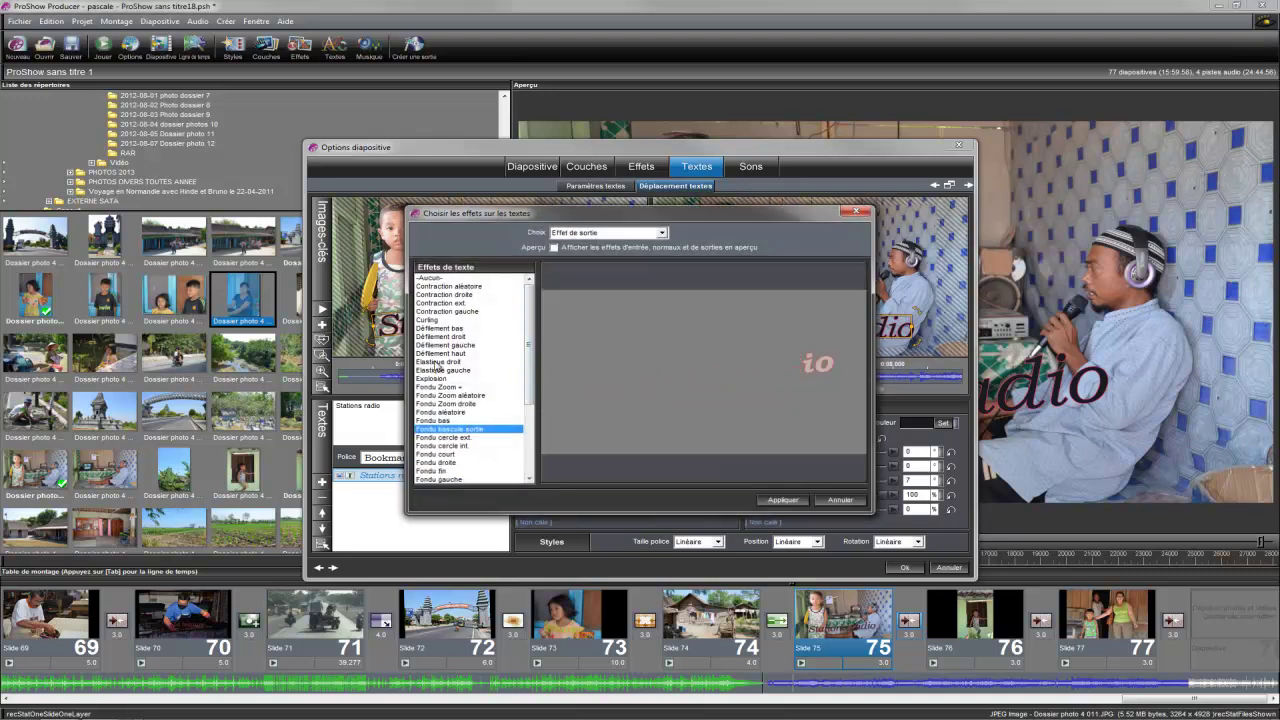
drag(532, 342, 529, 381)
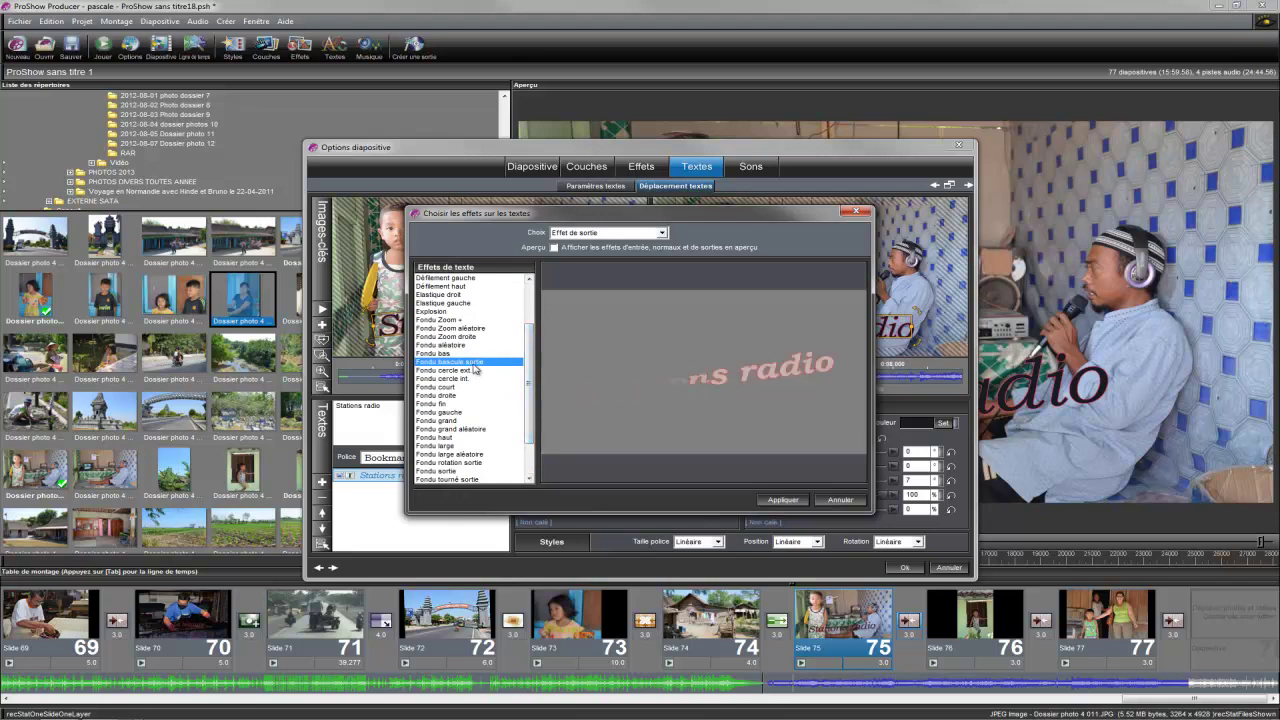
click(783, 499)
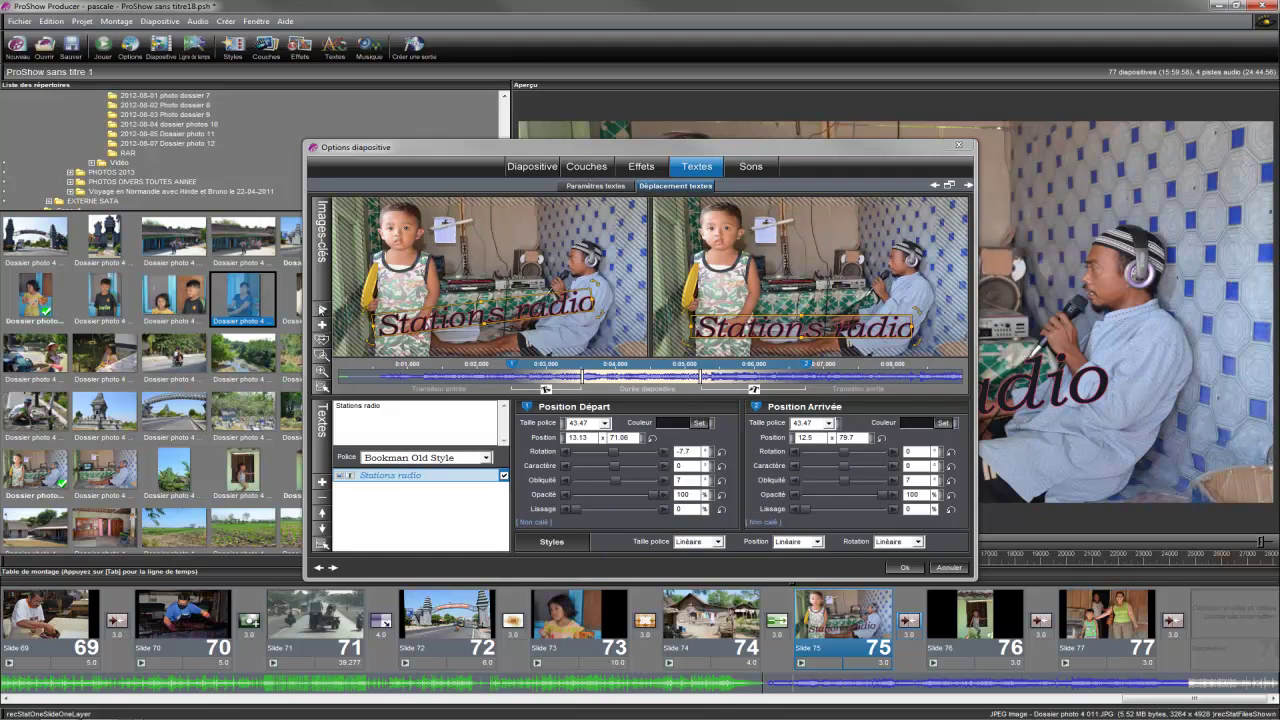
click(322, 310)
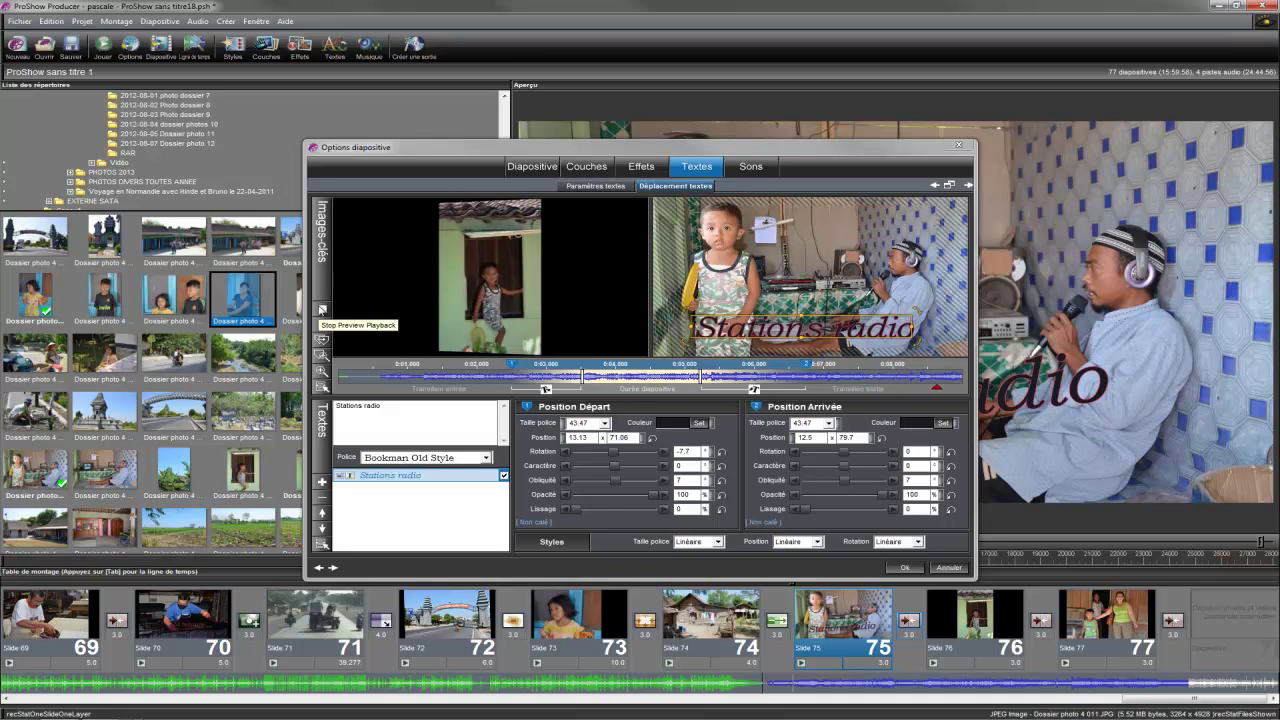
Try Défilement gauche as the caption's entry effect and apply Fondu cercle ext. instead.
click(546, 389)
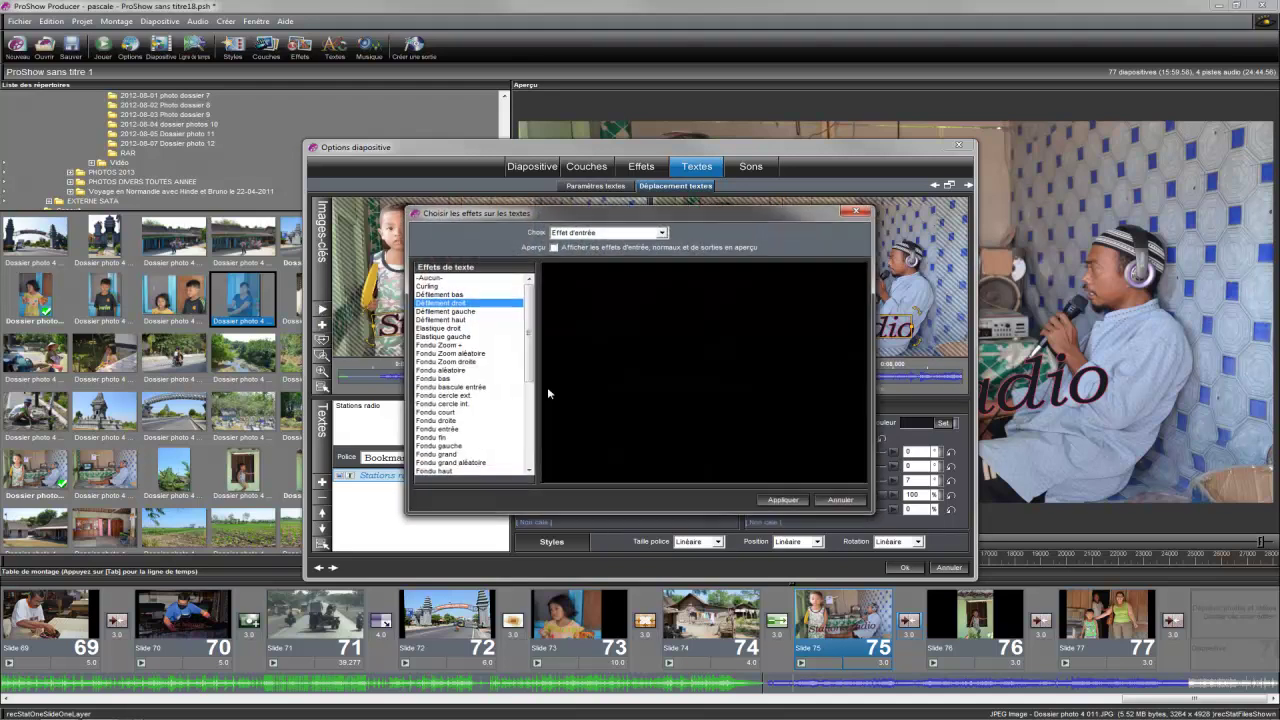
click(441, 314)
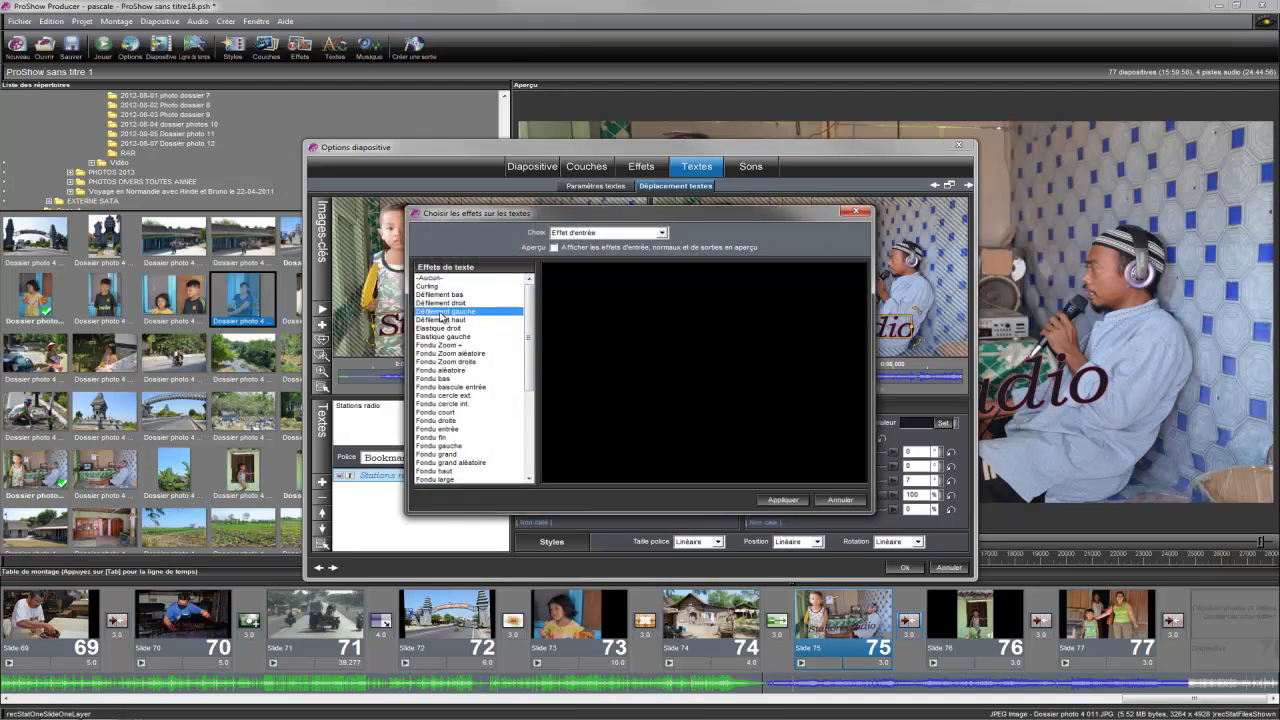
click(451, 397)
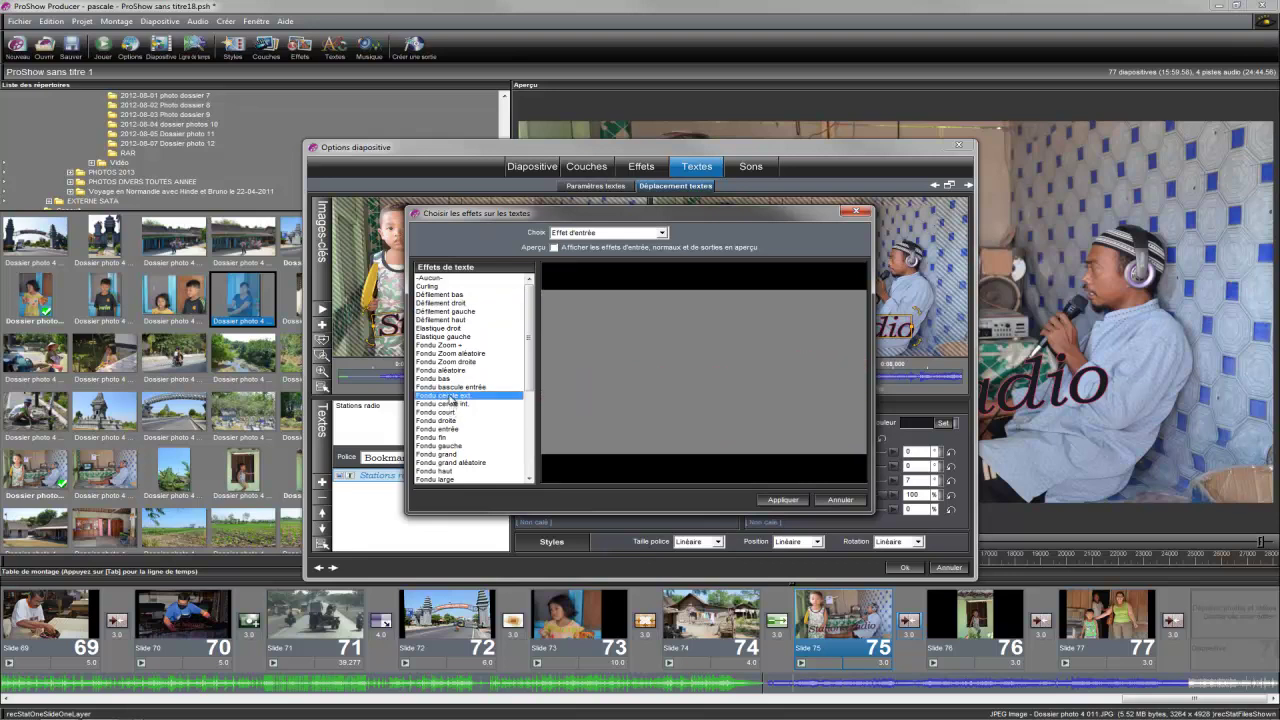
click(780, 499)
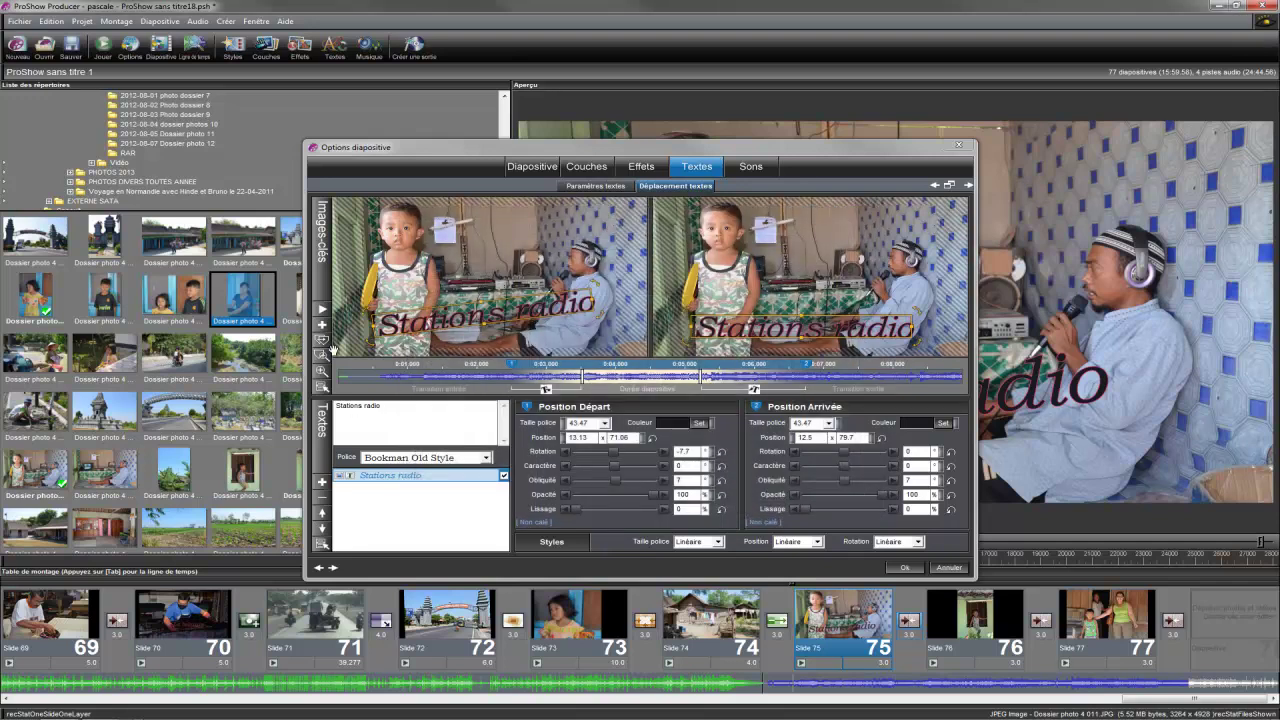
Preview the caption's animation and delay the start of its exit to about the 6-second mark on the timeline.
click(322, 311)
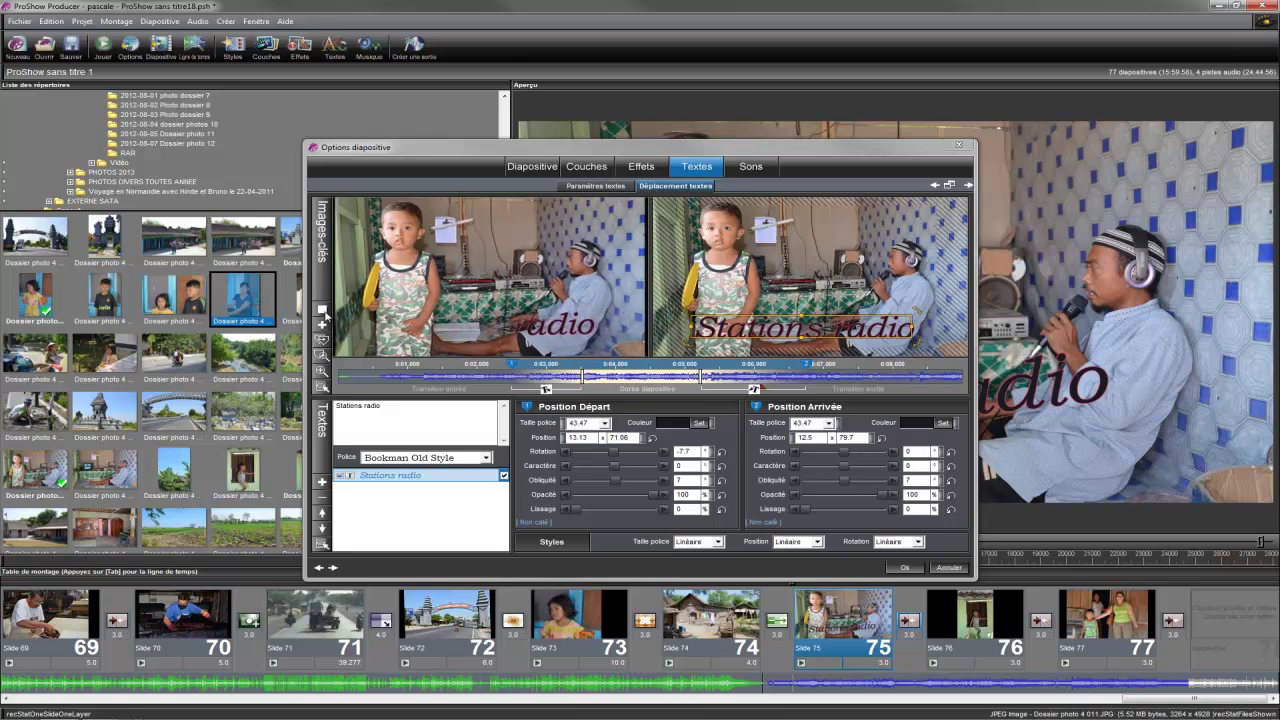
click(322, 311)
drag(690, 383, 745, 380)
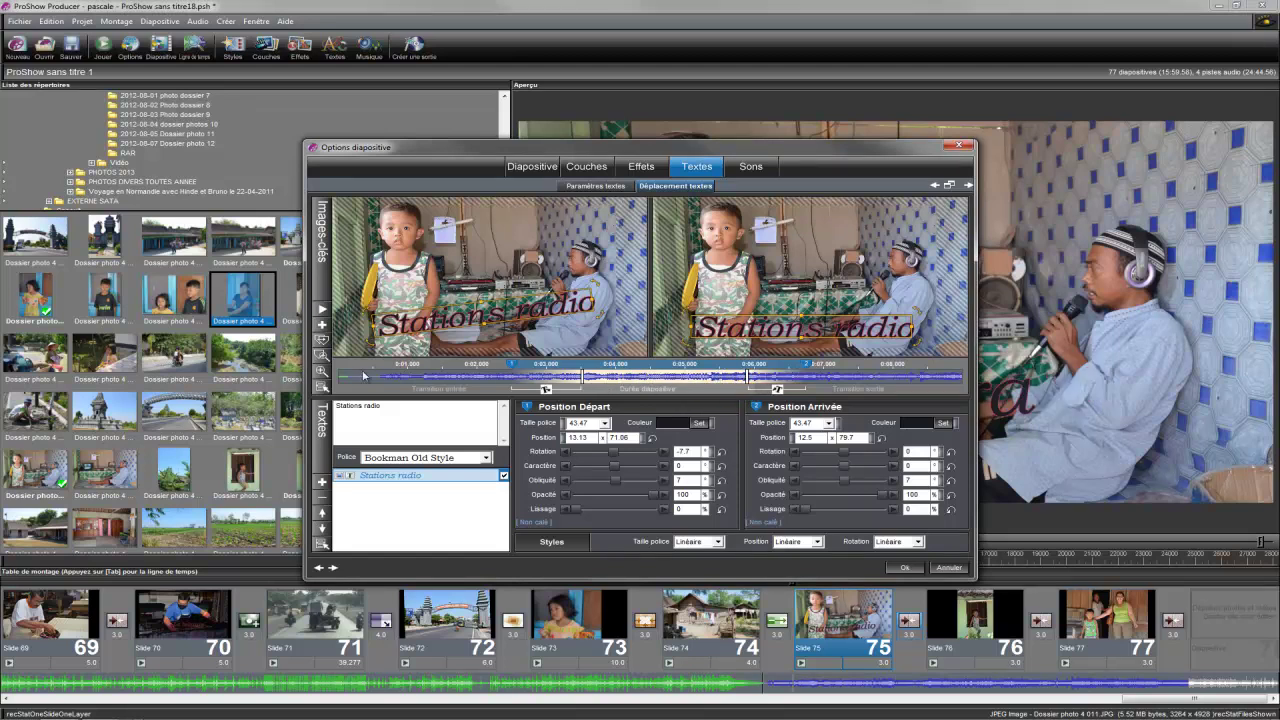
click(323, 310)
Browse the available fonts in the text settings and set the caption's font to Cambria Math.
click(603, 190)
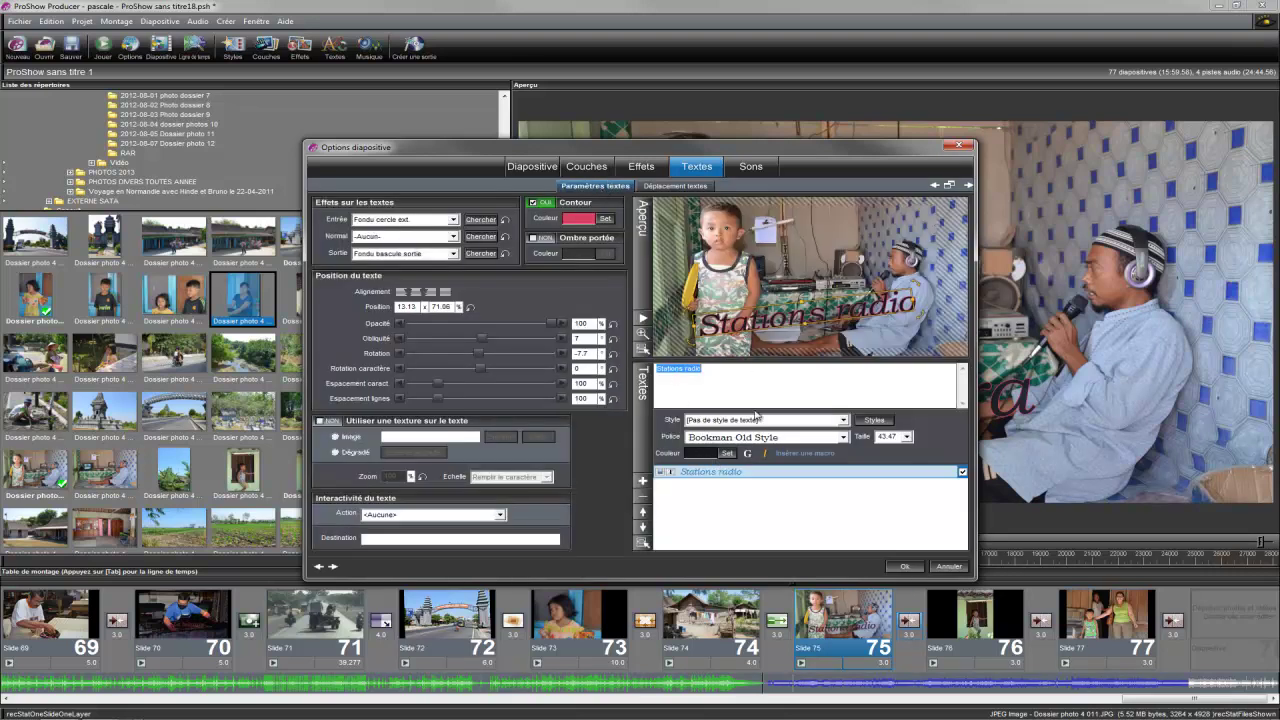
click(845, 438)
scroll(840, 477, down, 5)
scroll(840, 477, down, 3)
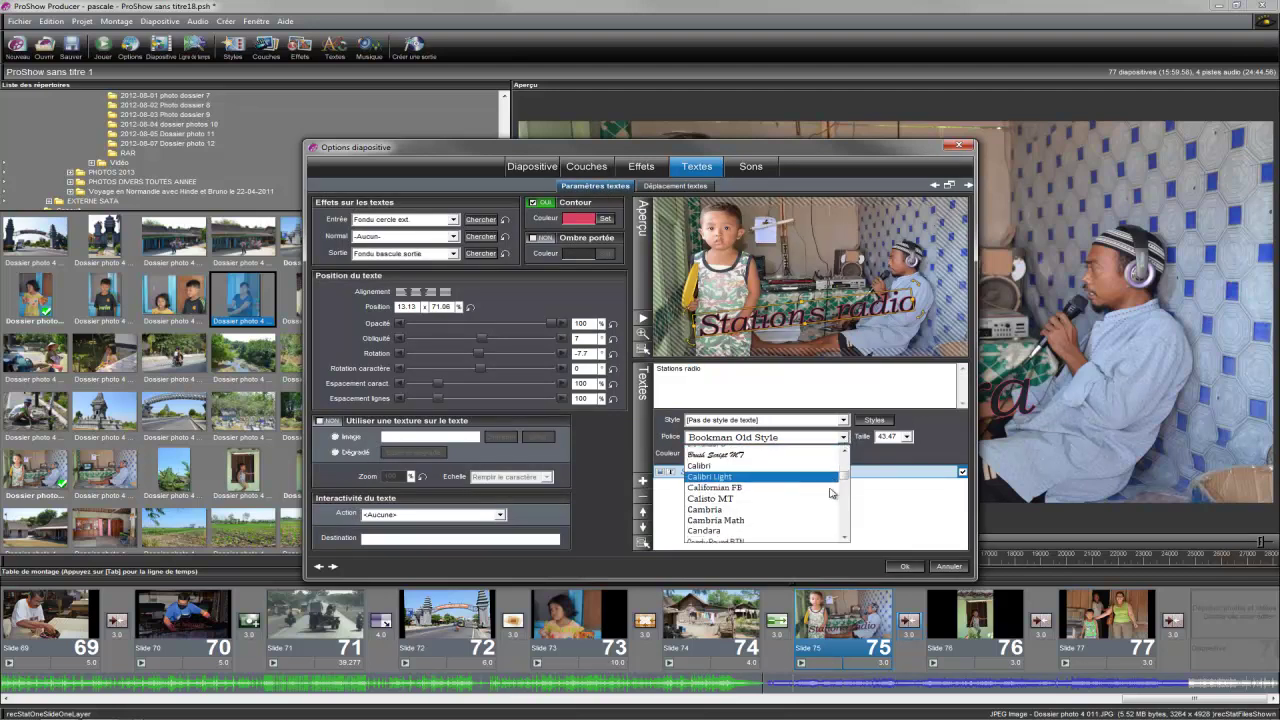
scroll(800, 490, down, 2)
scroll(768, 487, down, 2)
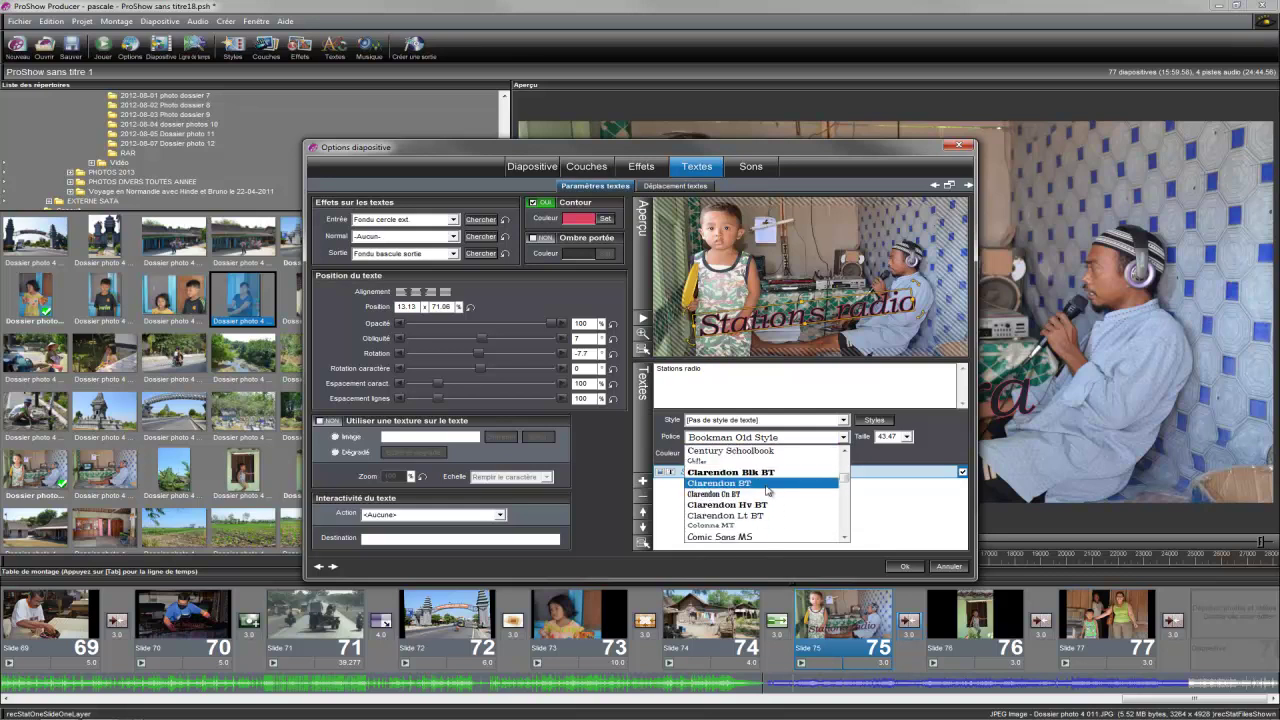
scroll(765, 495, up, 2)
scroll(763, 497, up, 2)
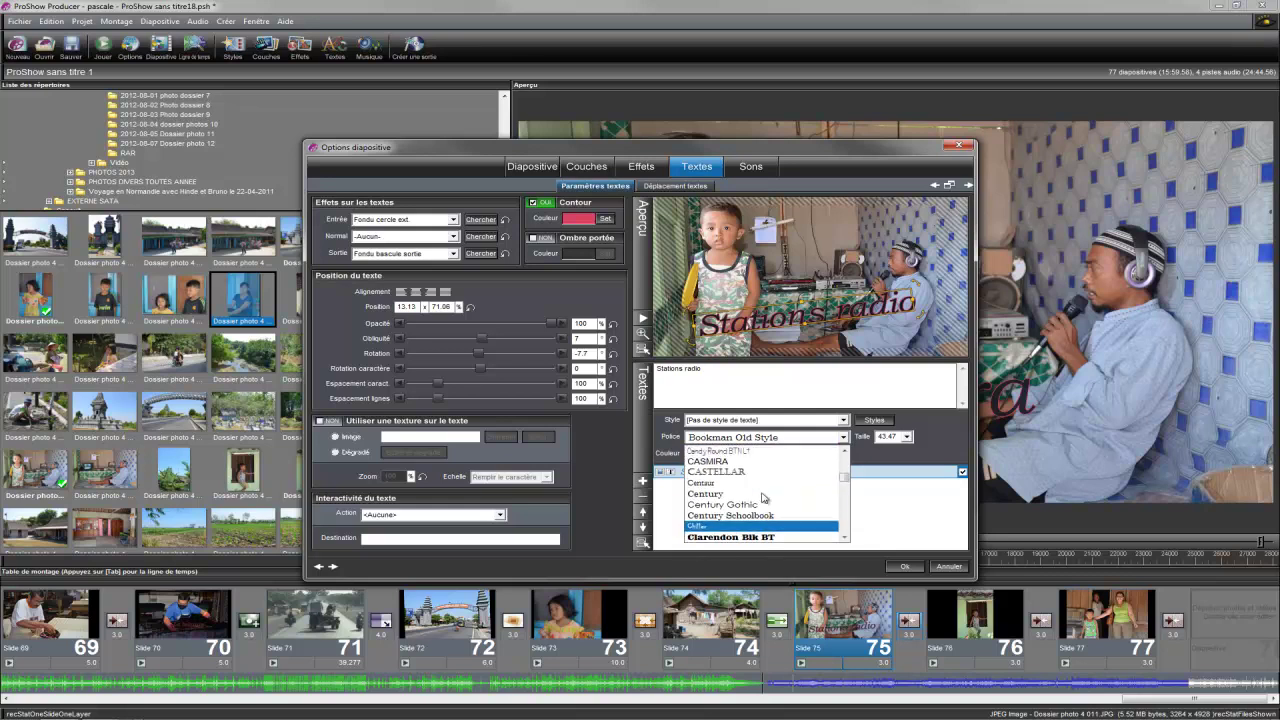
scroll(763, 497, up, 1)
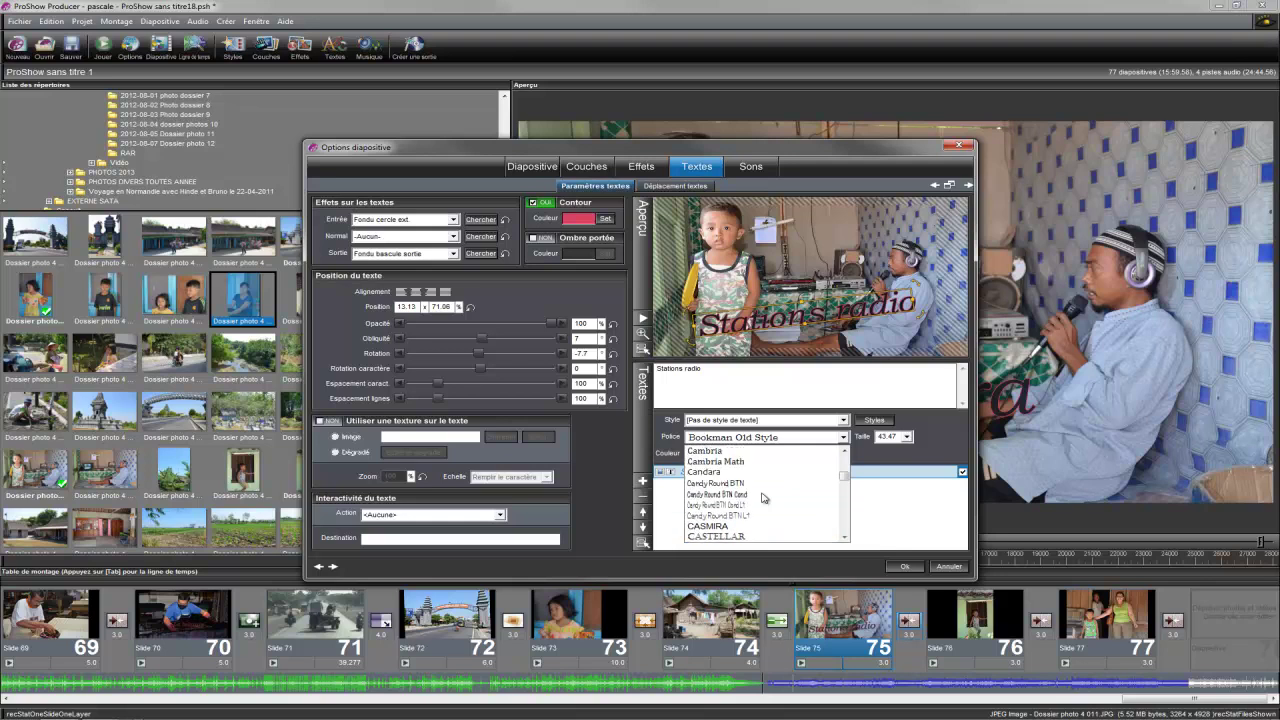
click(717, 463)
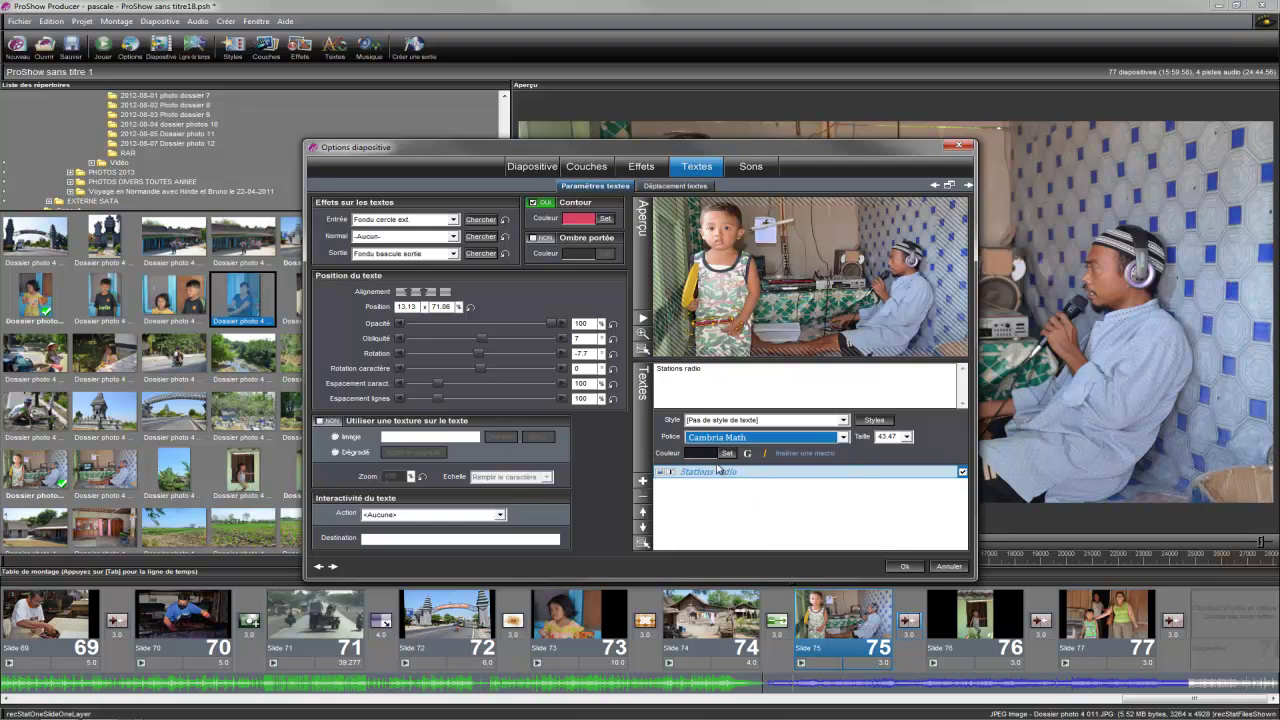
Apply the Fire text style to the Stations radio caption.
click(843, 421)
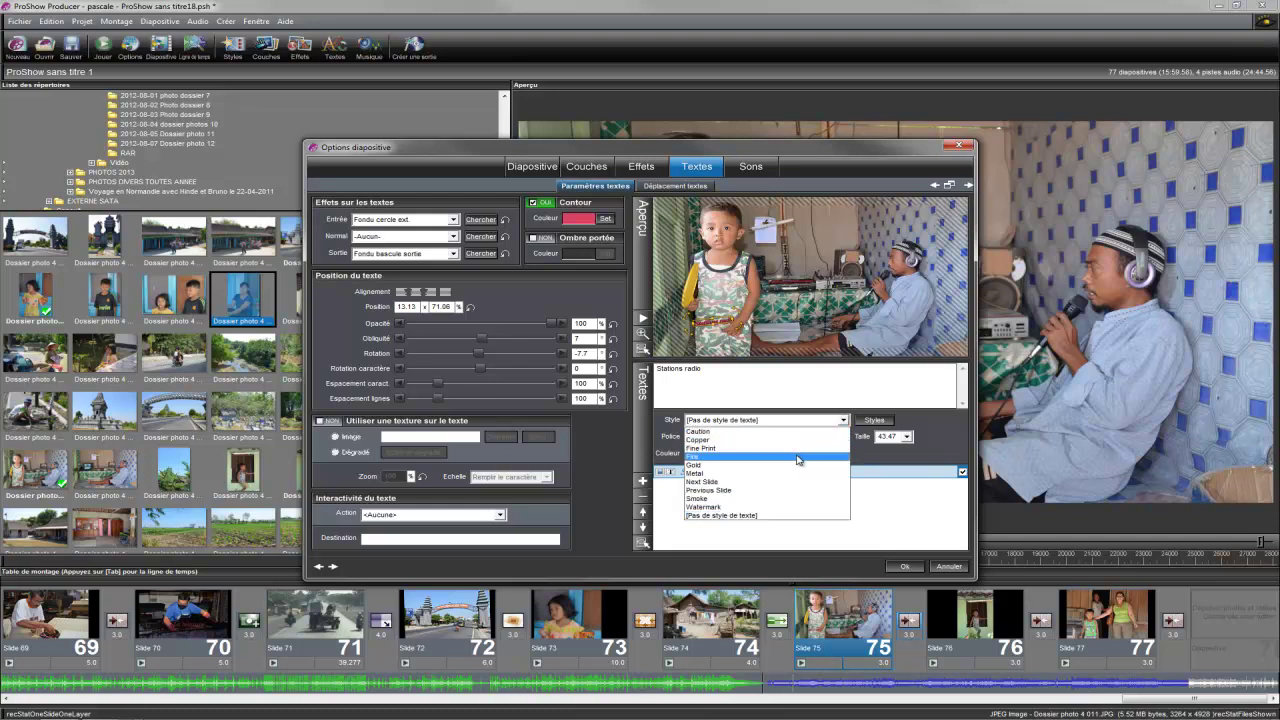
click(798, 457)
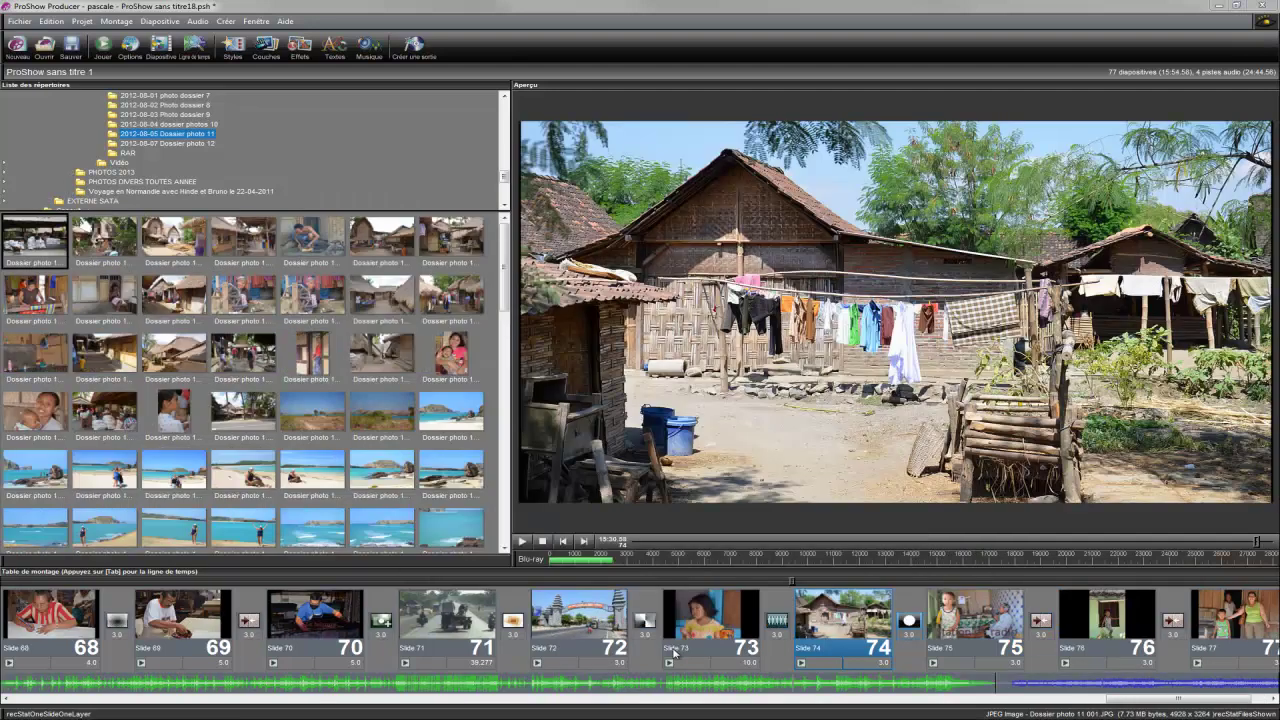
Start the second music track where the first one ends beneath slide 75, and save the show as ProShow sans titre19.psh.
right_click(996, 687)
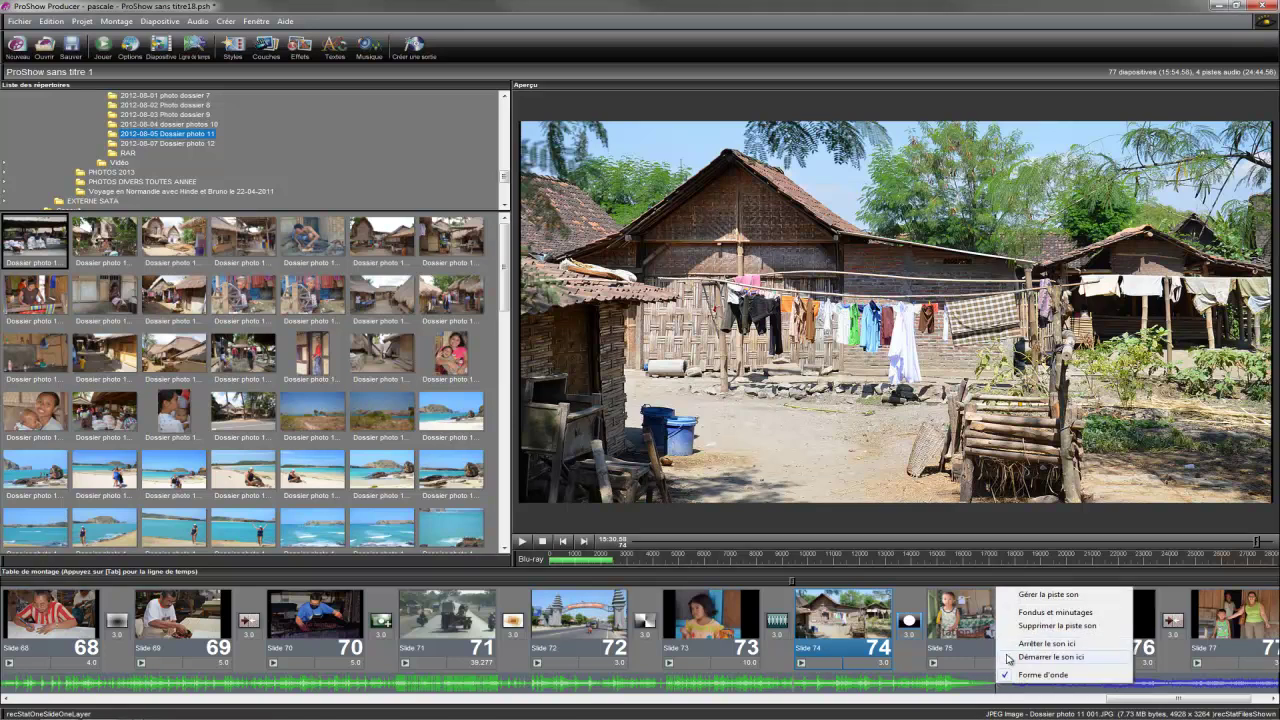
click(1008, 664)
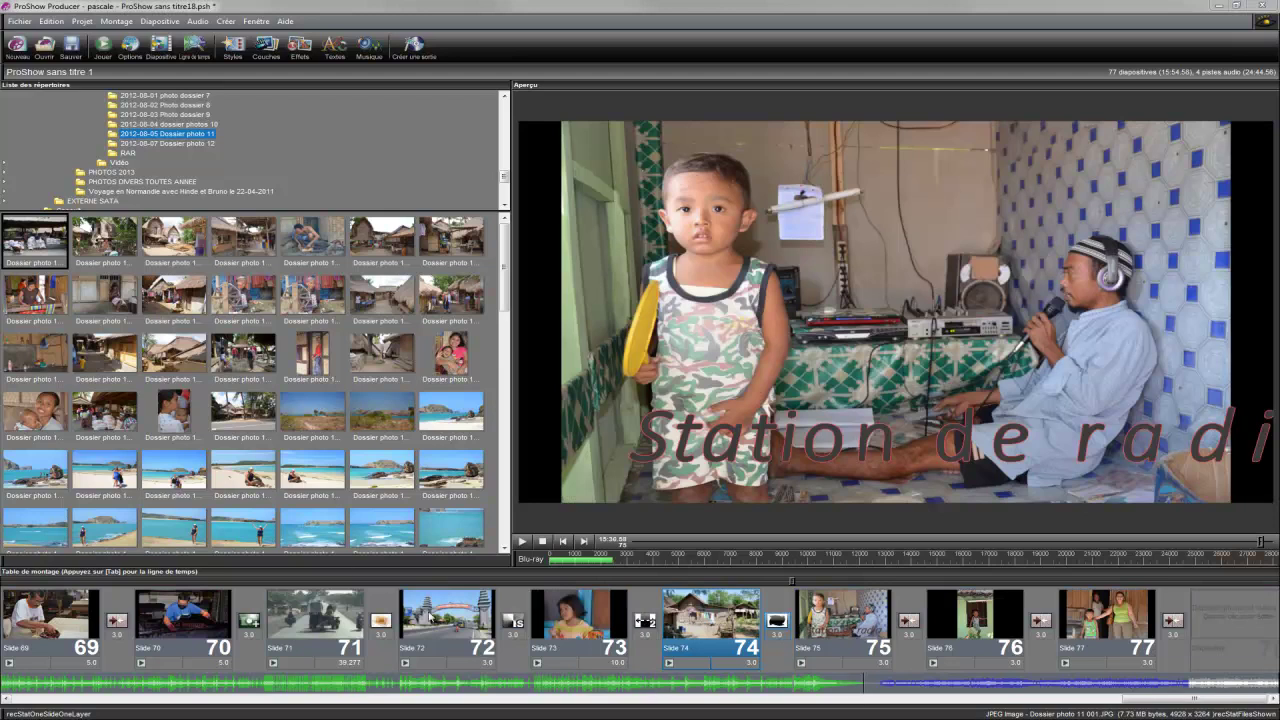
click(20, 21)
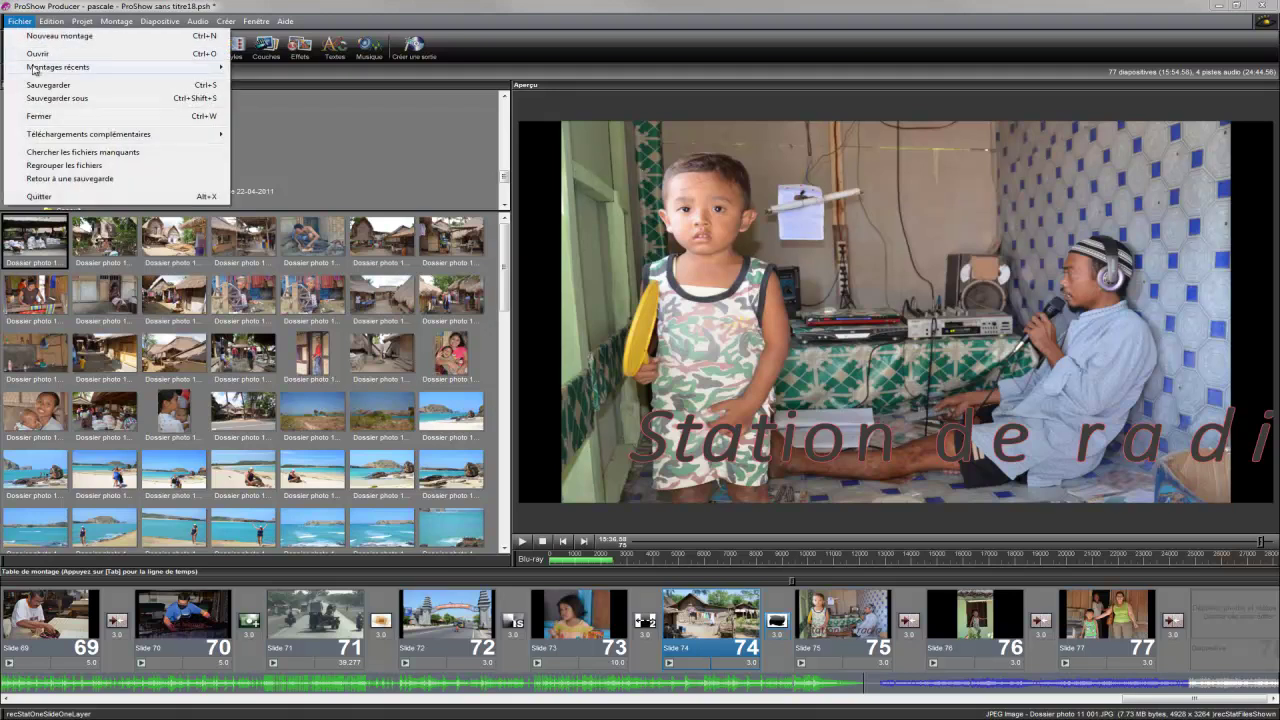
click(42, 100)
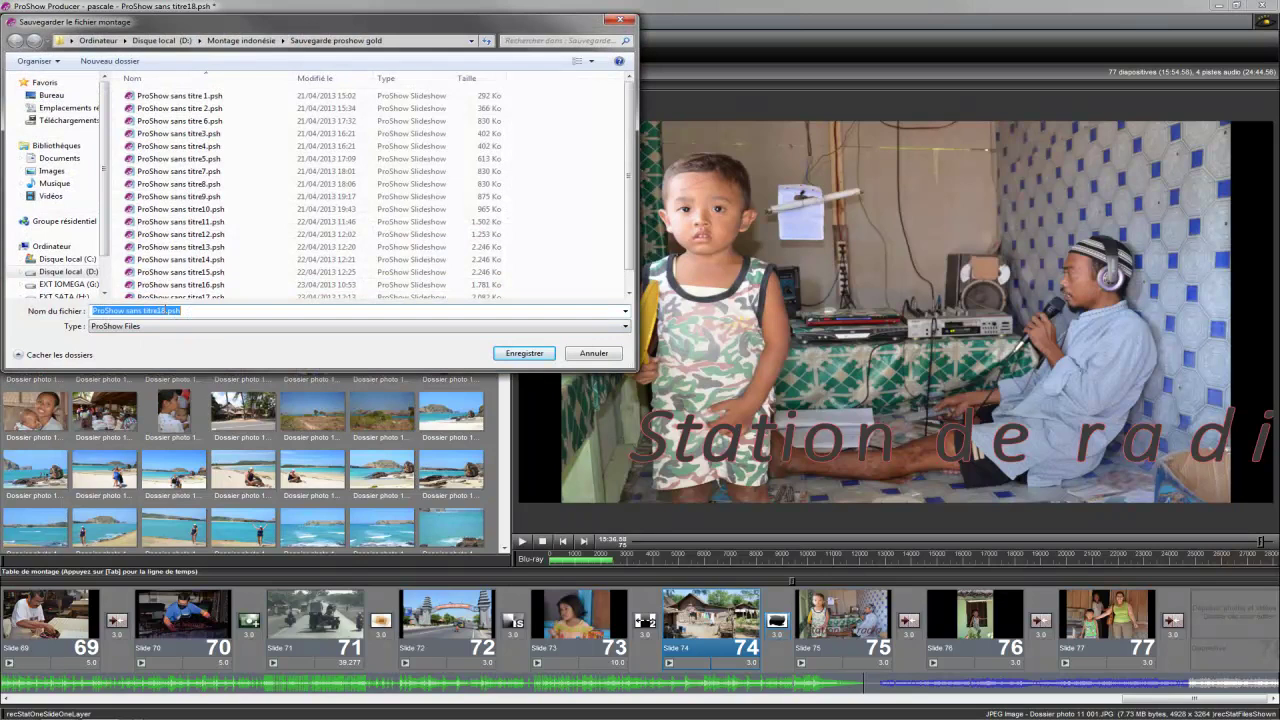
click(164, 312)
click(529, 354)
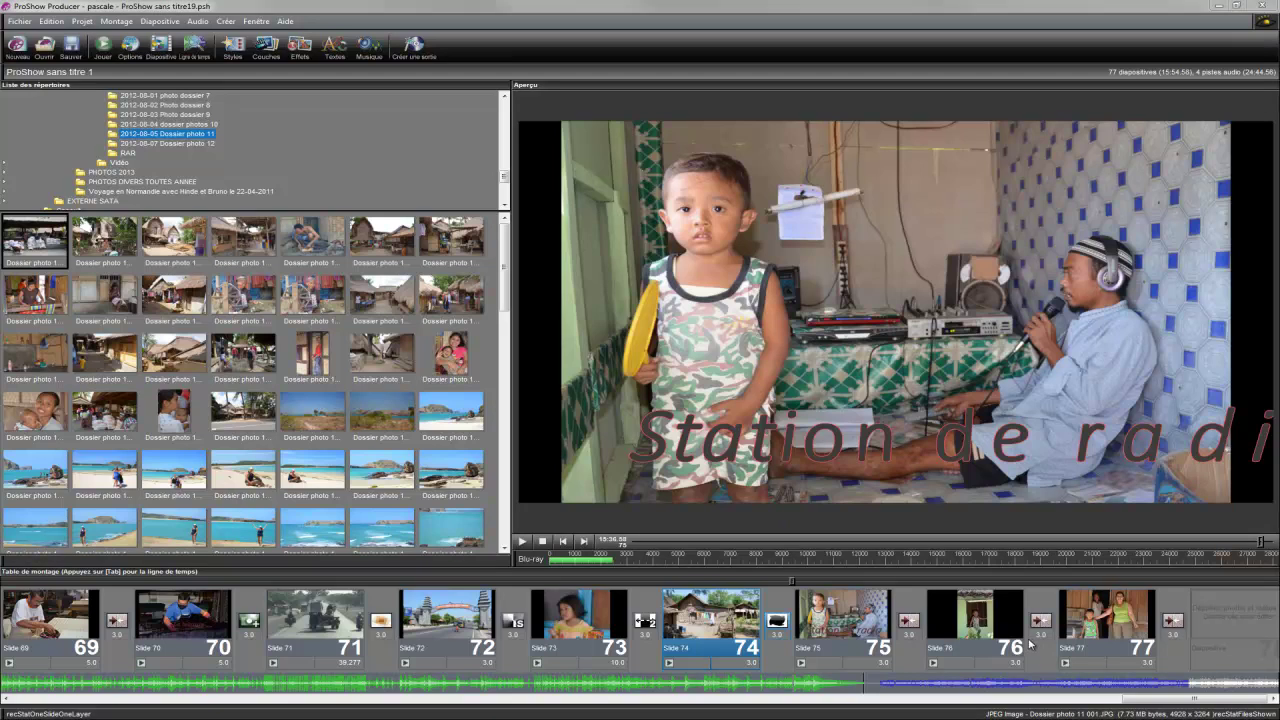
Try to restart the second music track at a point just inside its waveform, and go back to the saved version of the show.
right_click(885, 686)
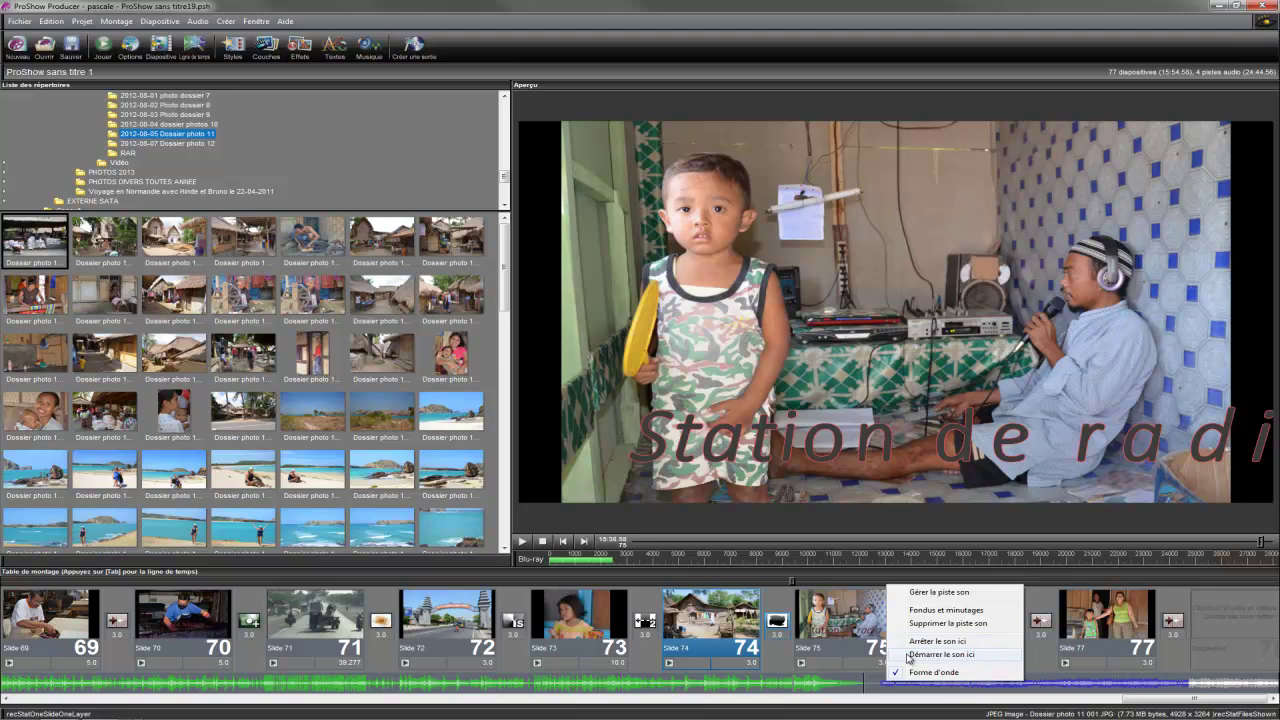
click(909, 655)
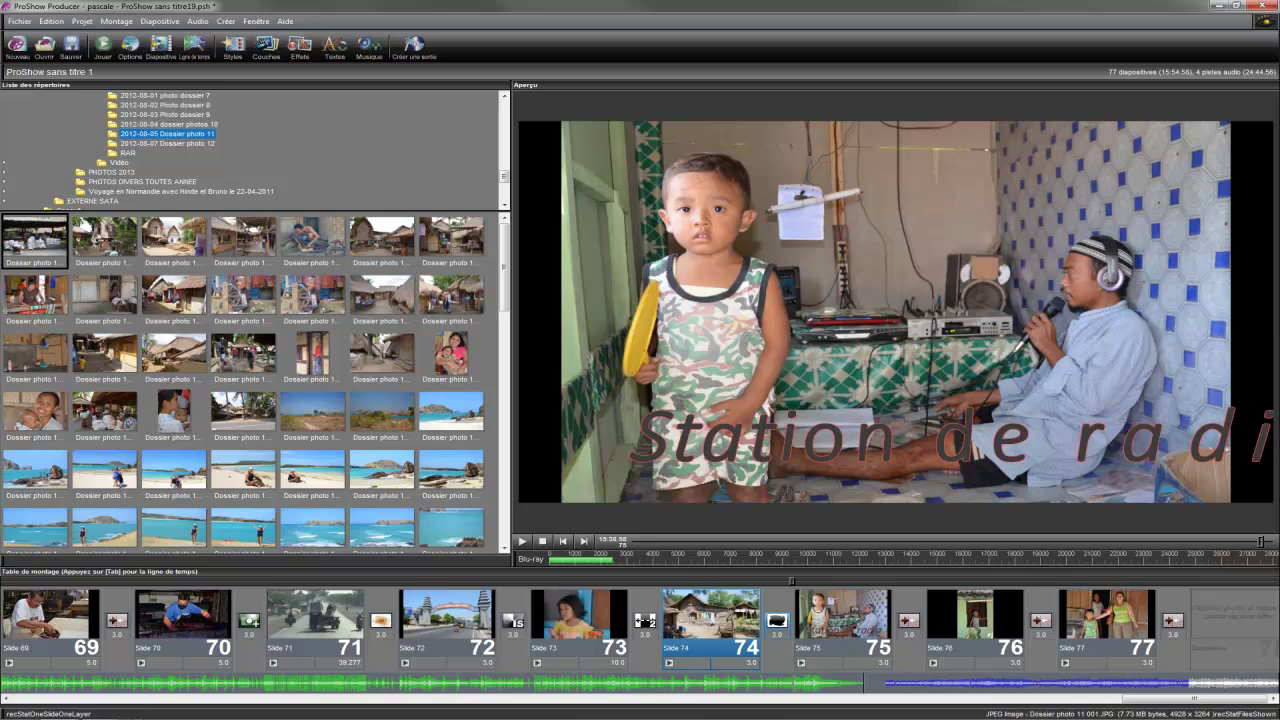
key(Home)
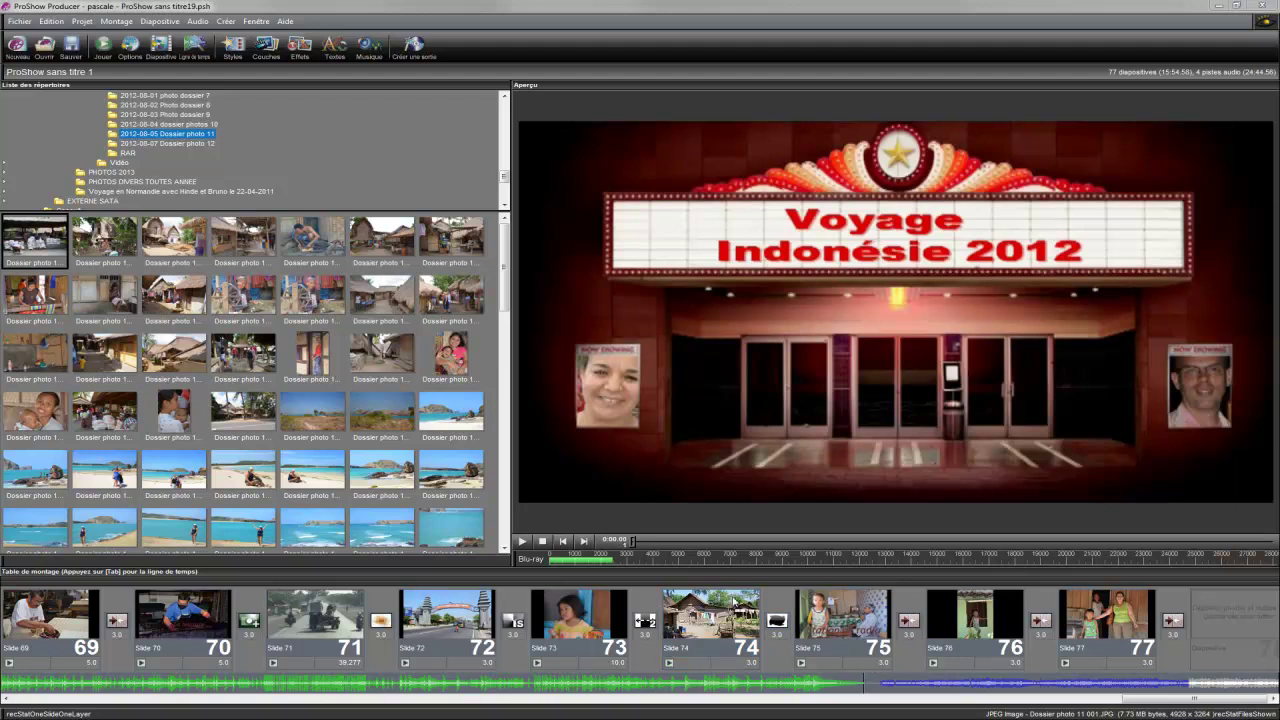
Trim the silent opening of the second music track to start at 0.479 seconds and give it a 0.217-second fade-in.
right_click(898, 684)
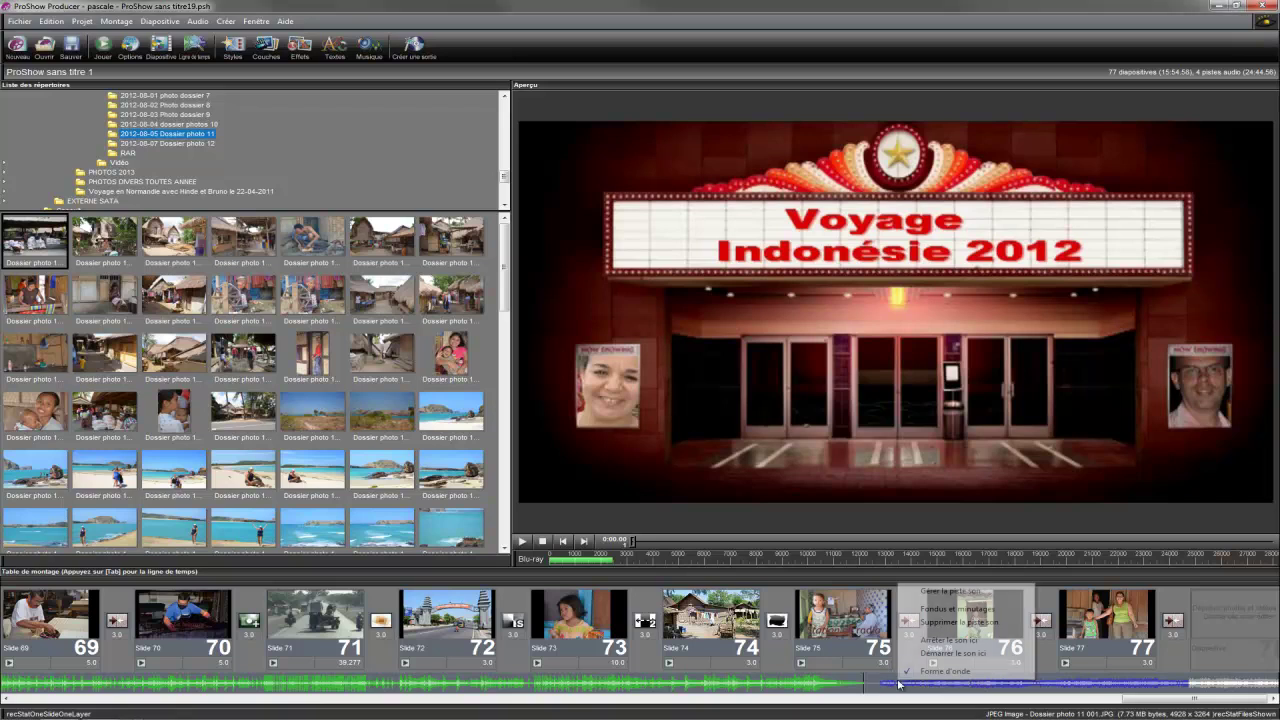
click(922, 611)
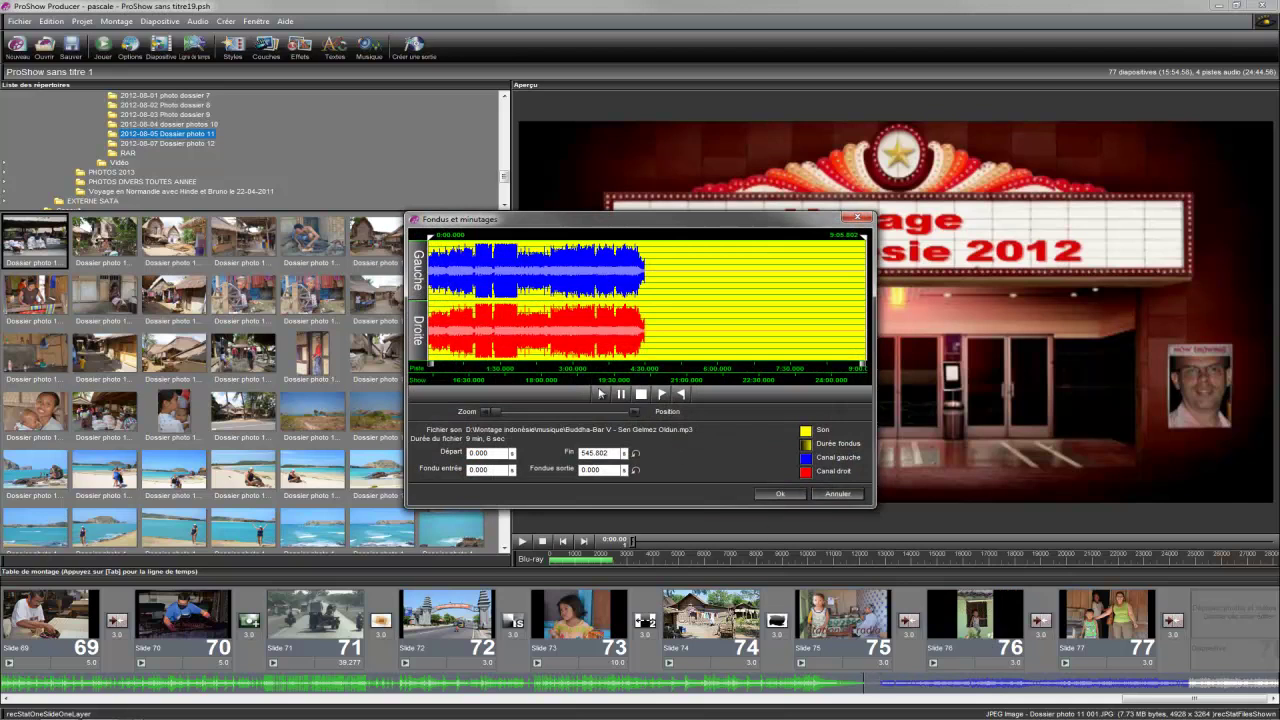
drag(500, 413, 516, 413)
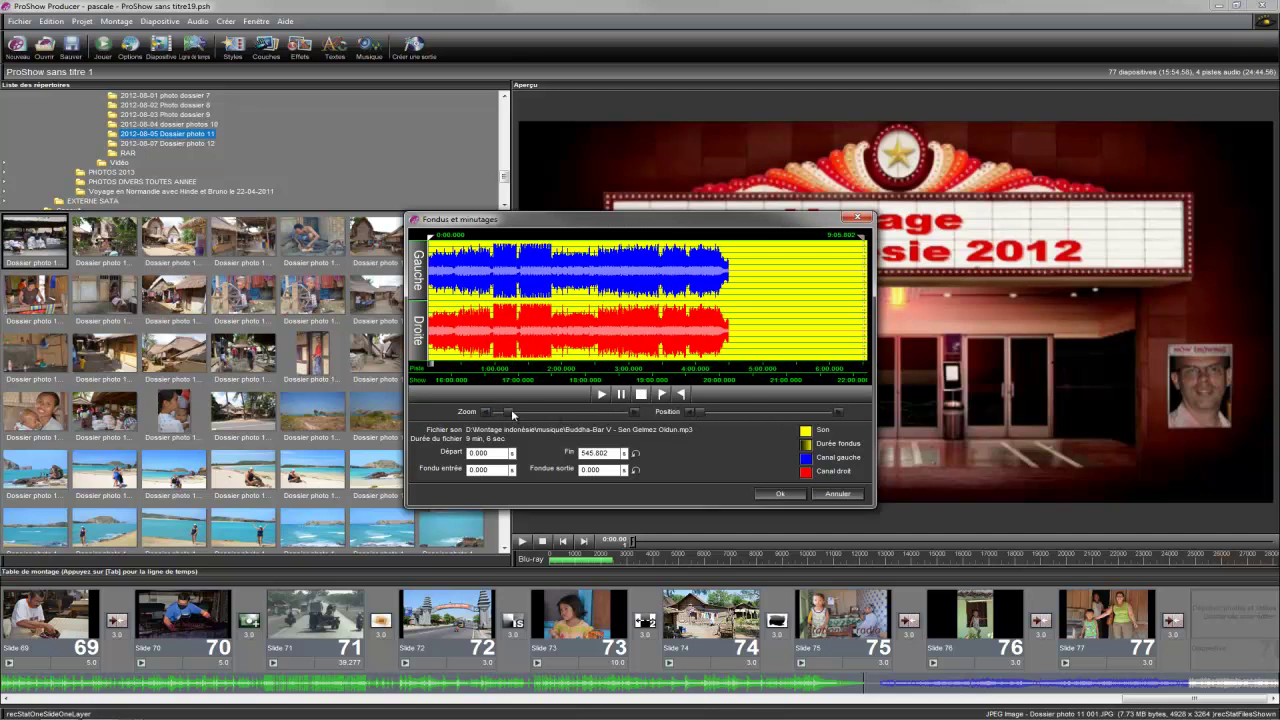
drag(512, 413, 586, 414)
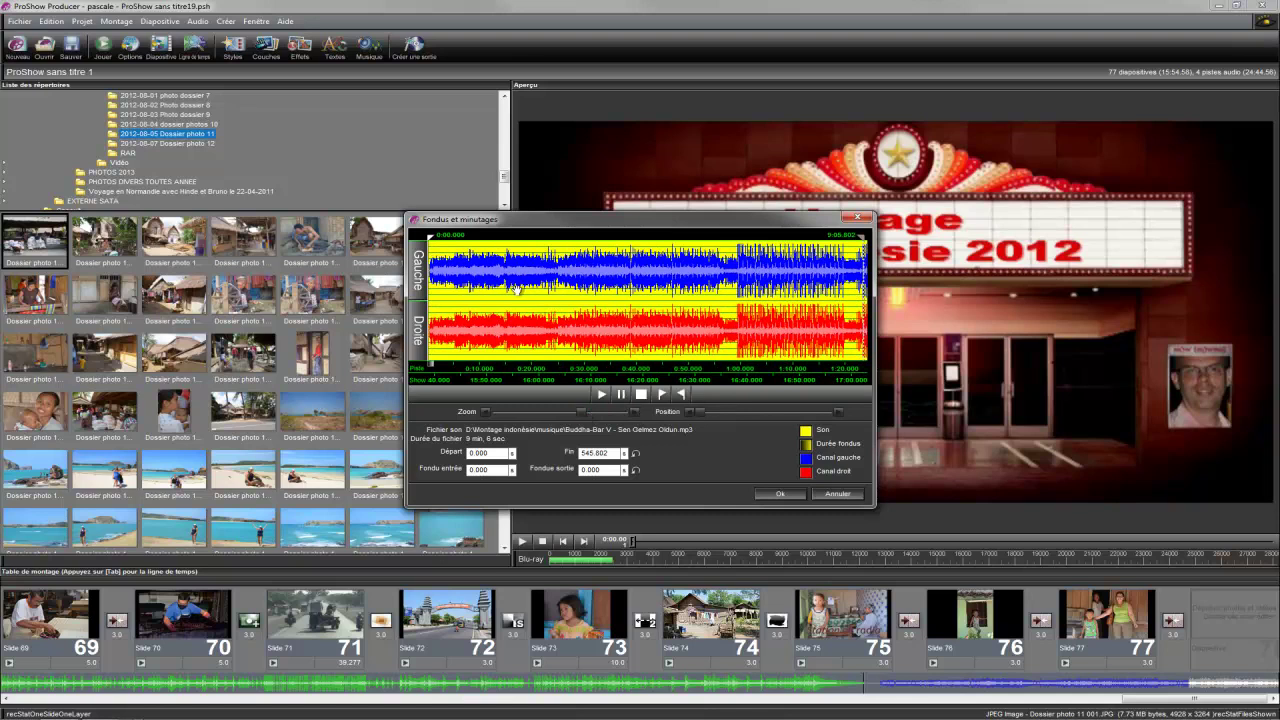
drag(704, 410, 703, 410)
drag(583, 416, 623, 417)
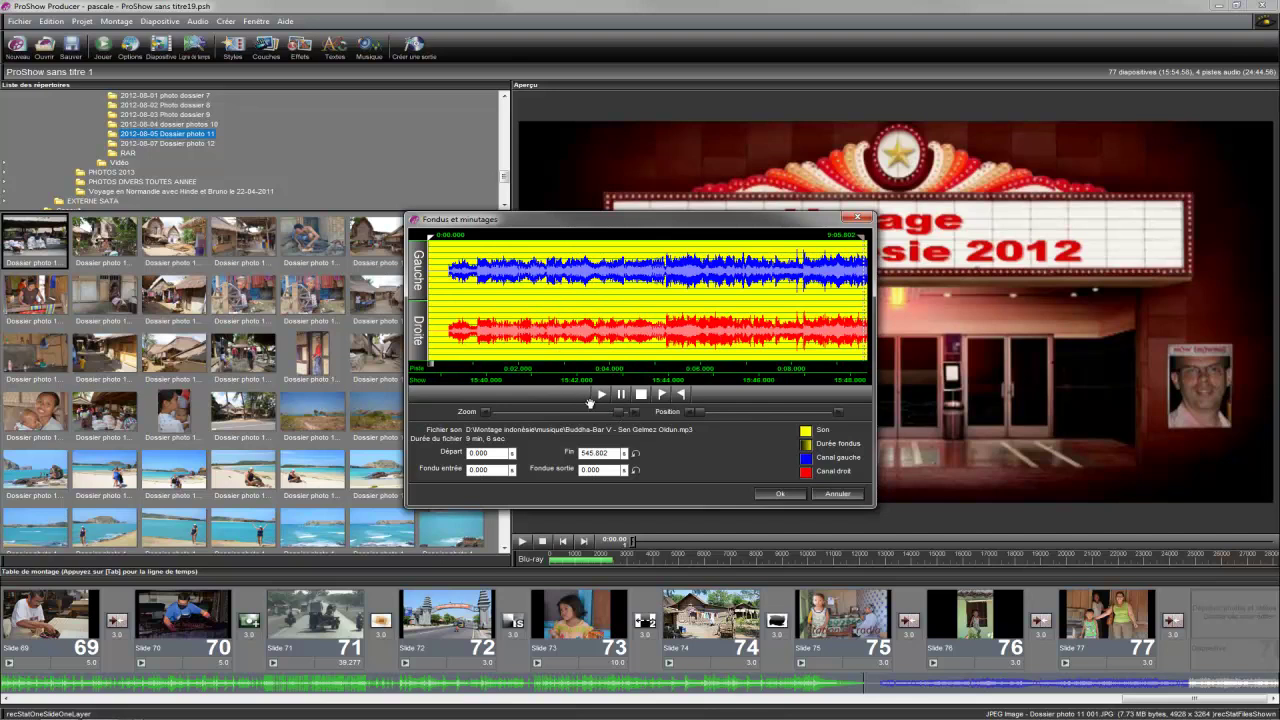
drag(621, 416, 631, 416)
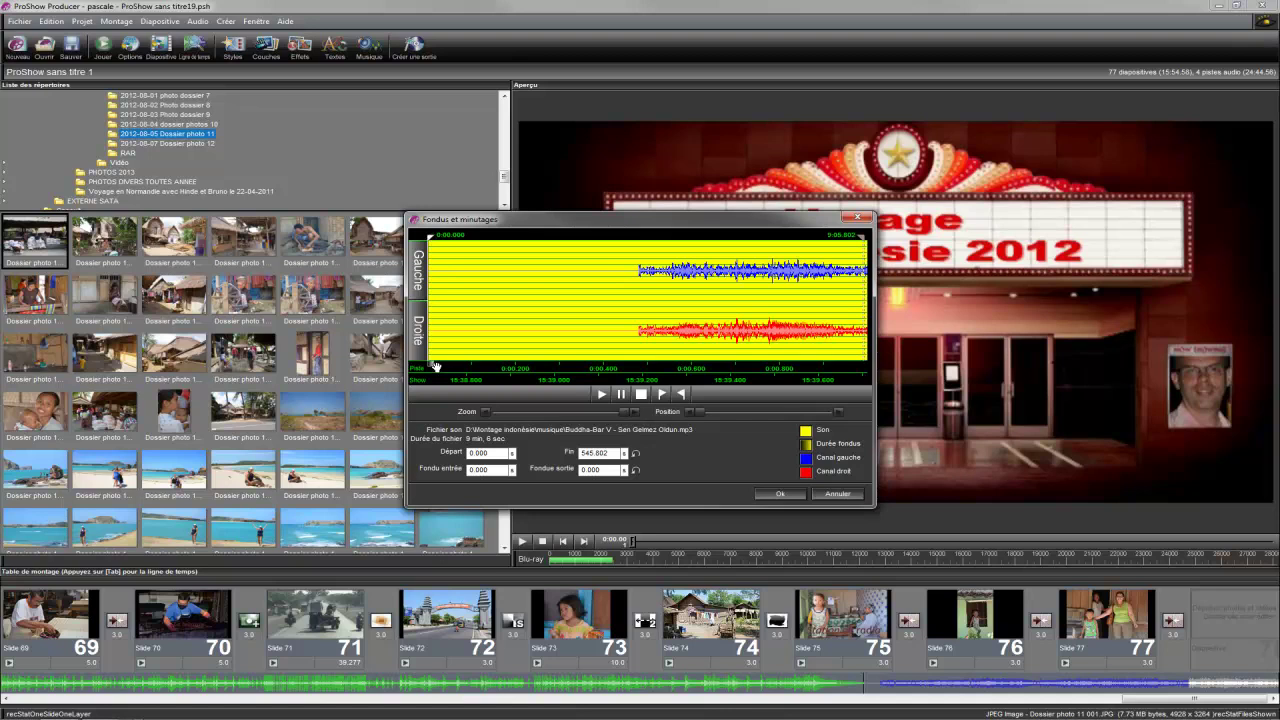
mouse_move(431, 367)
mouse_down()
mouse_move(490, 367)
mouse_move(427, 365)
mouse_up()
drag(431, 245, 644, 256)
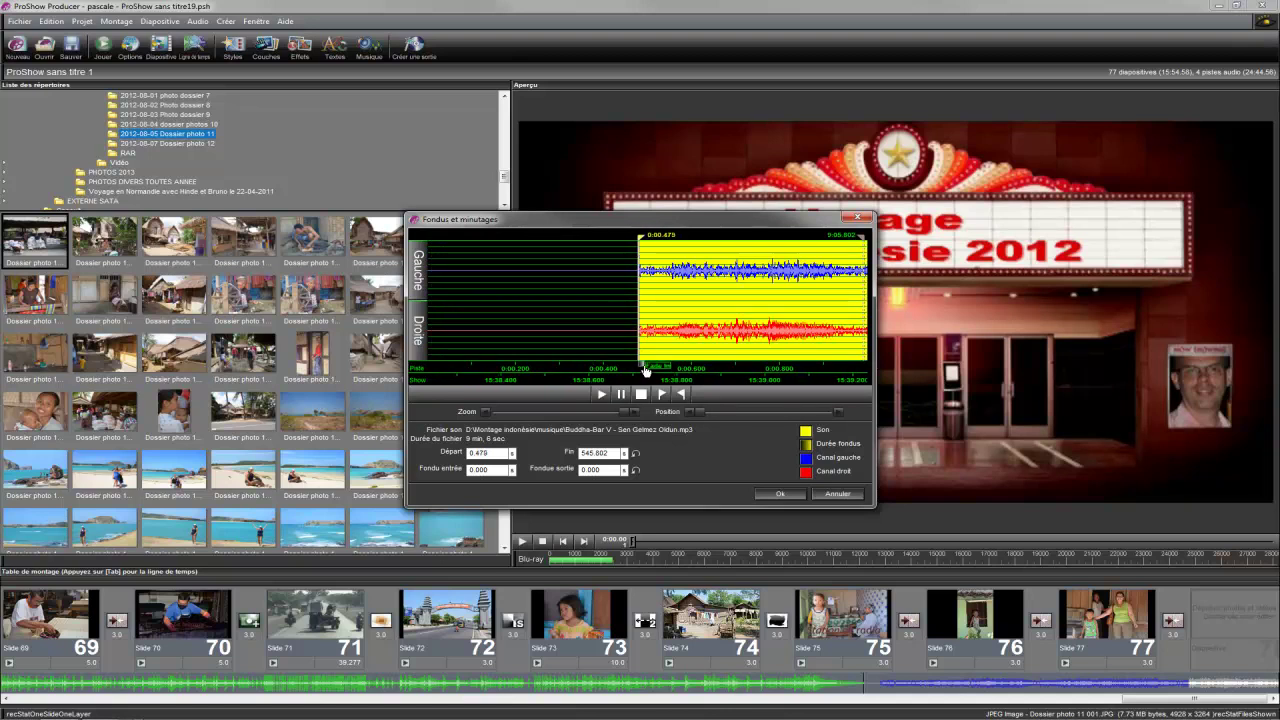
drag(645, 368, 741, 371)
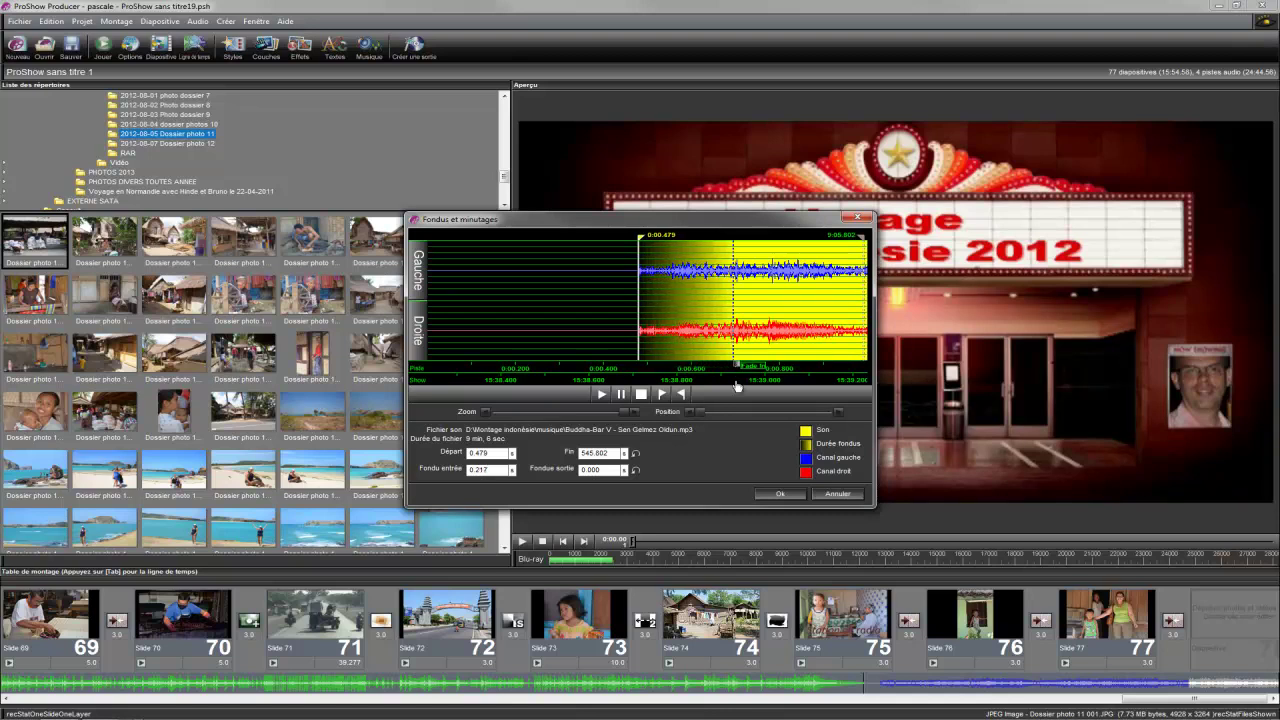
click(780, 495)
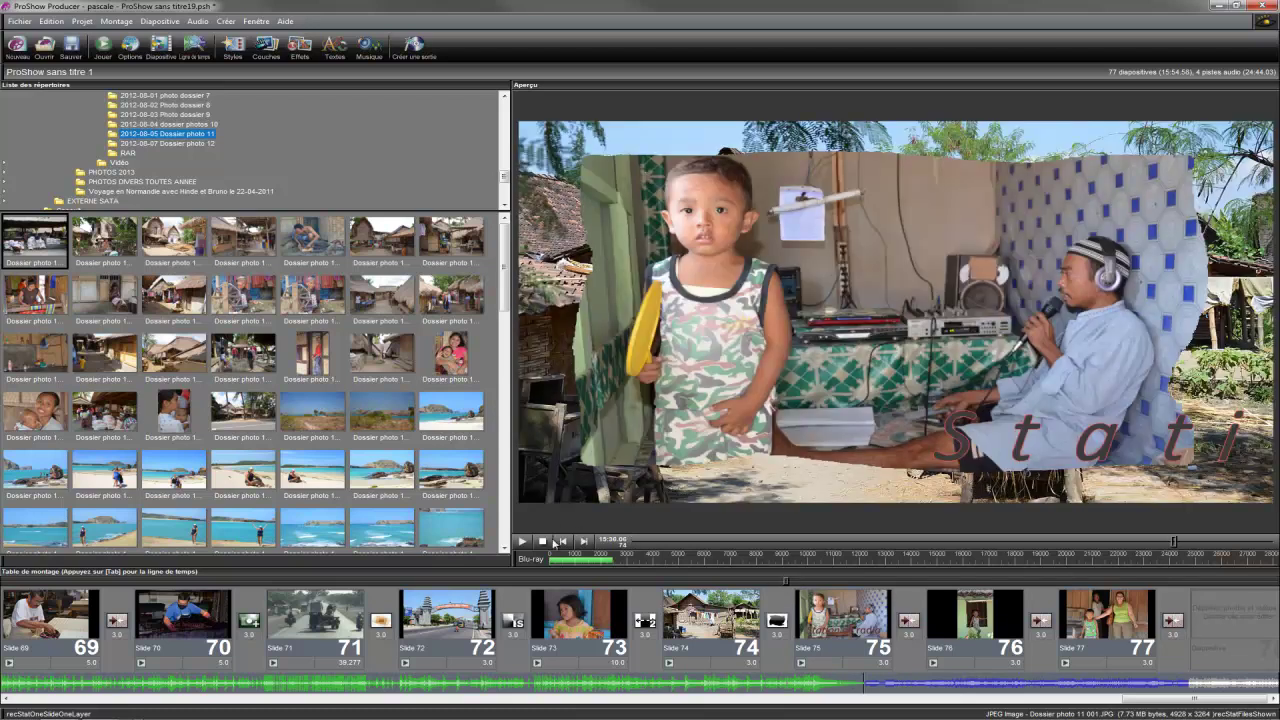
Play the show from the transition between slides 74 and 75 to check the music change.
click(524, 541)
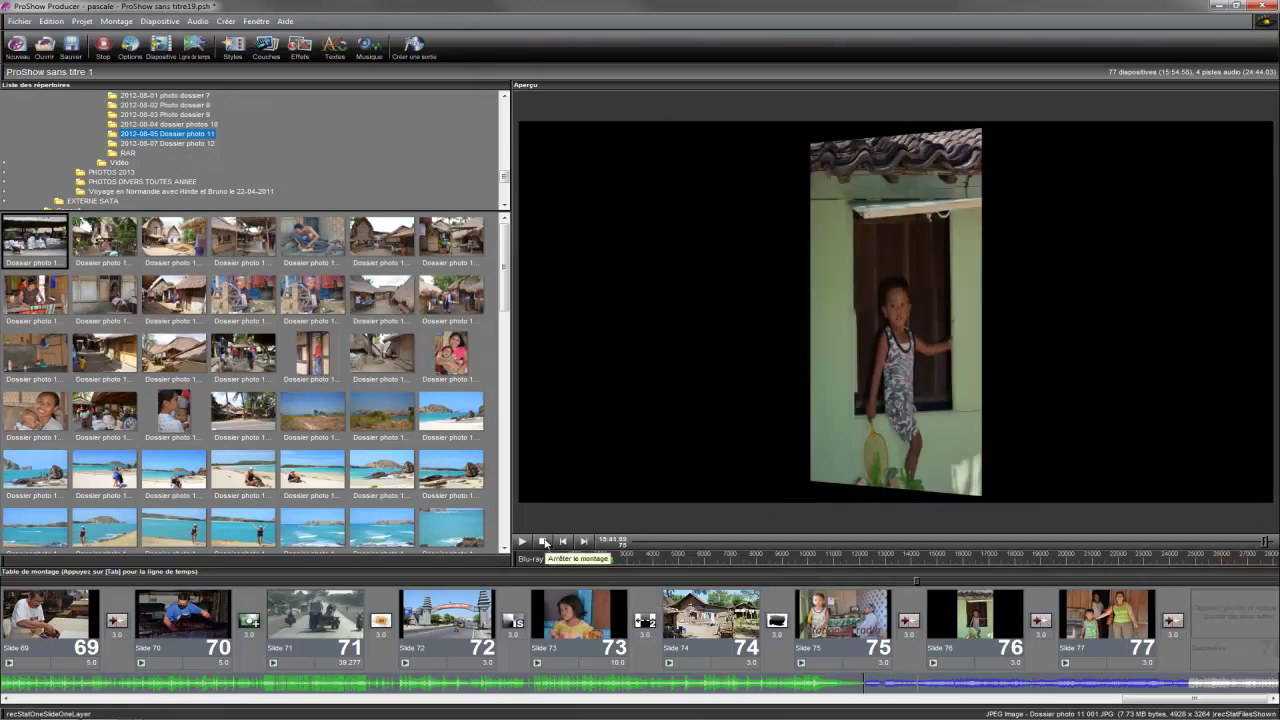
click(543, 541)
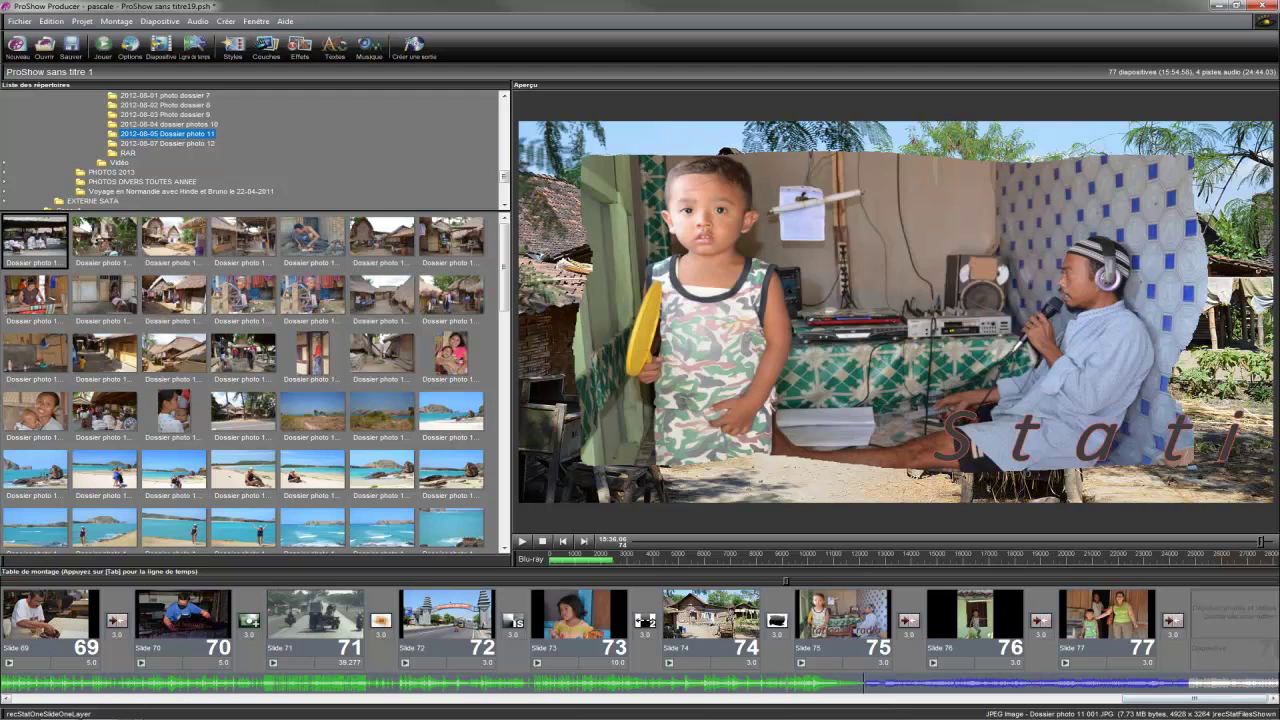
Open the motion effects of slide 76 and set the photo's end-position zoom to 271%.
double_click(975, 614)
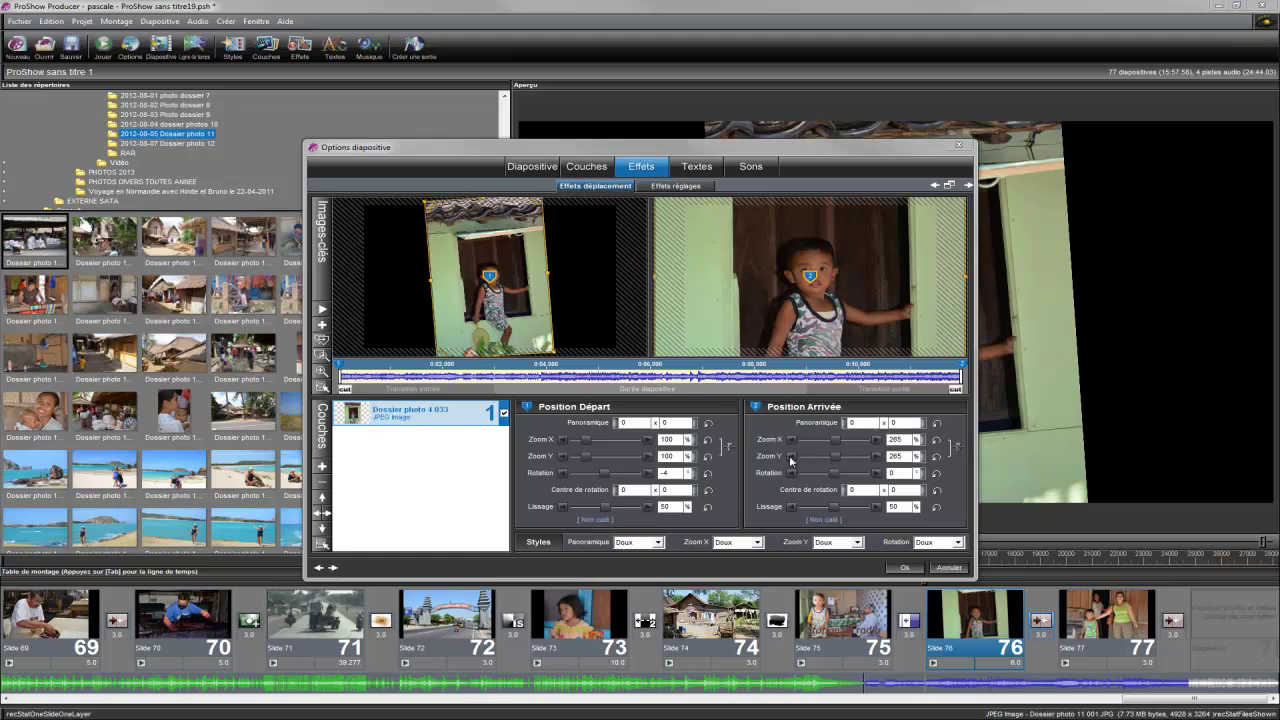
drag(835, 441, 837, 442)
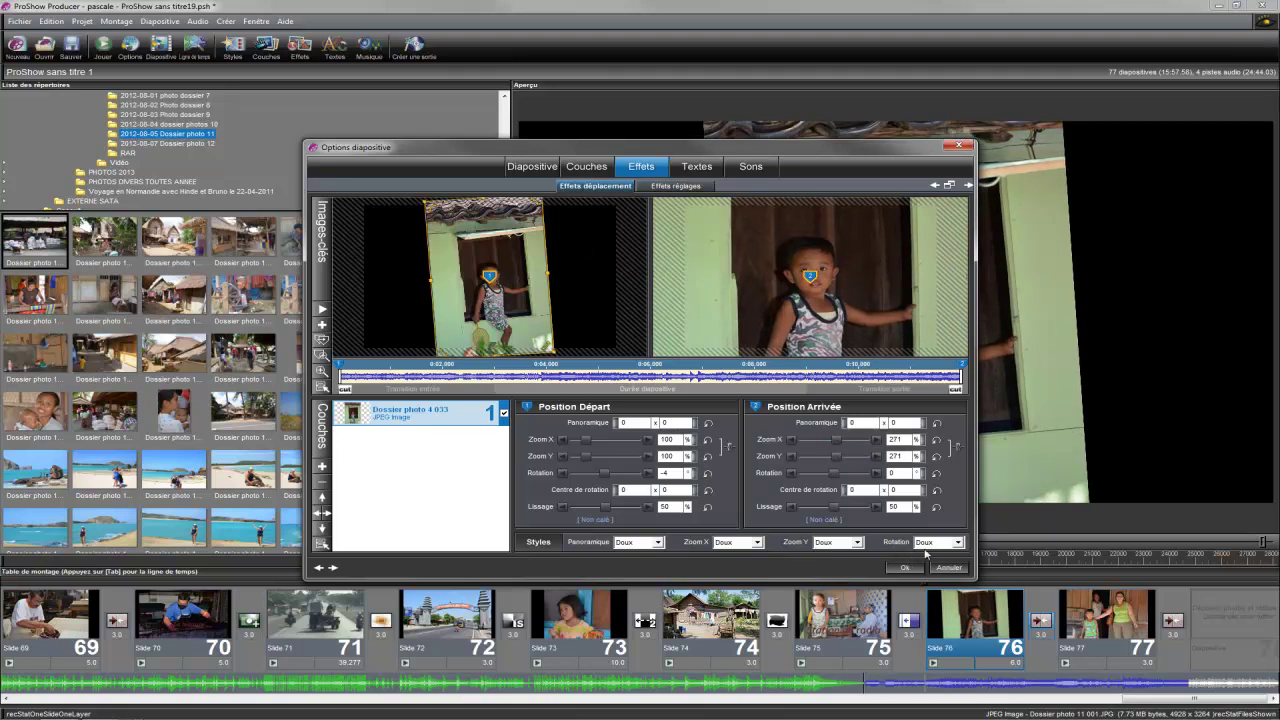
Set the acceleration style of slide 76's rotation and both zoom axes to Accéléré, and preview the motion.
click(960, 544)
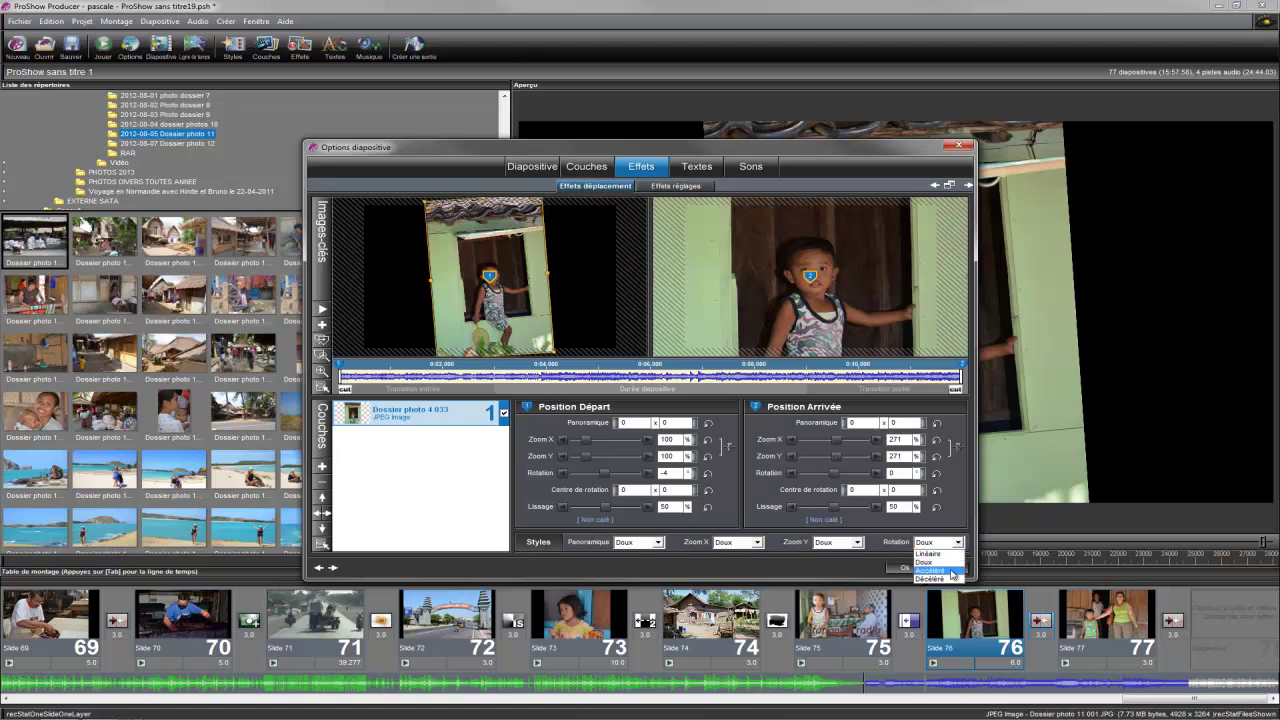
click(930, 570)
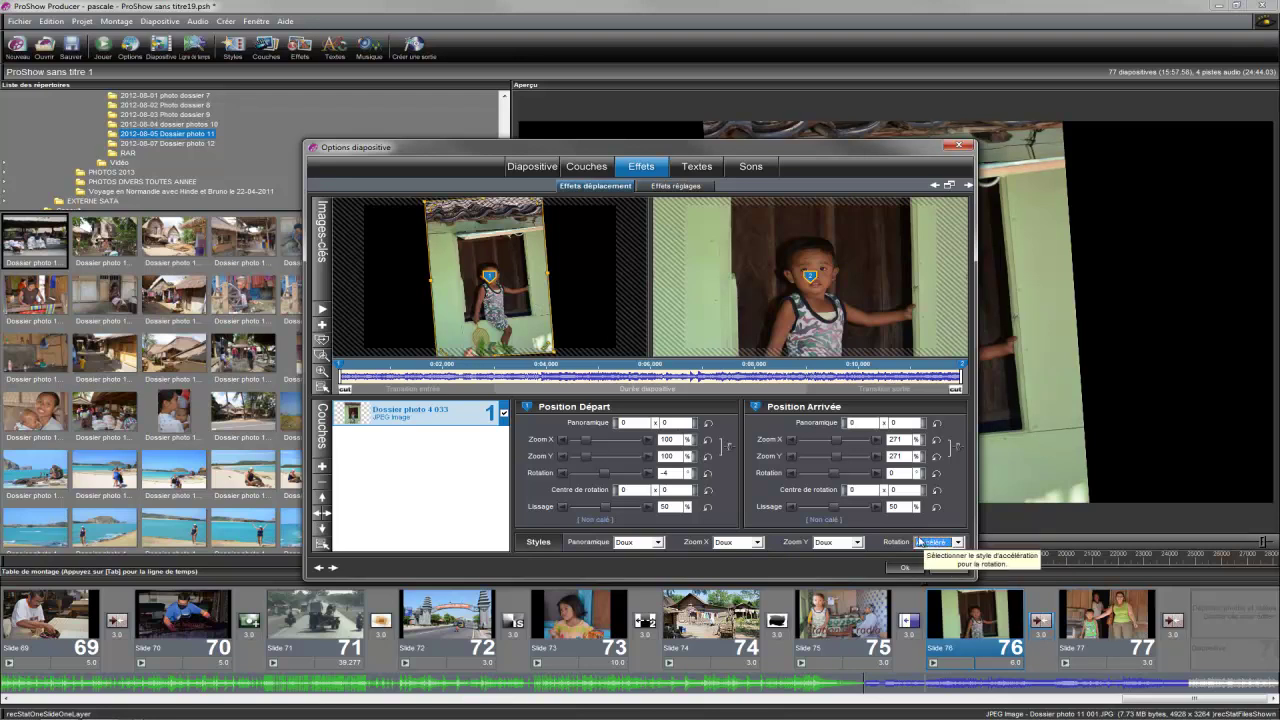
click(757, 543)
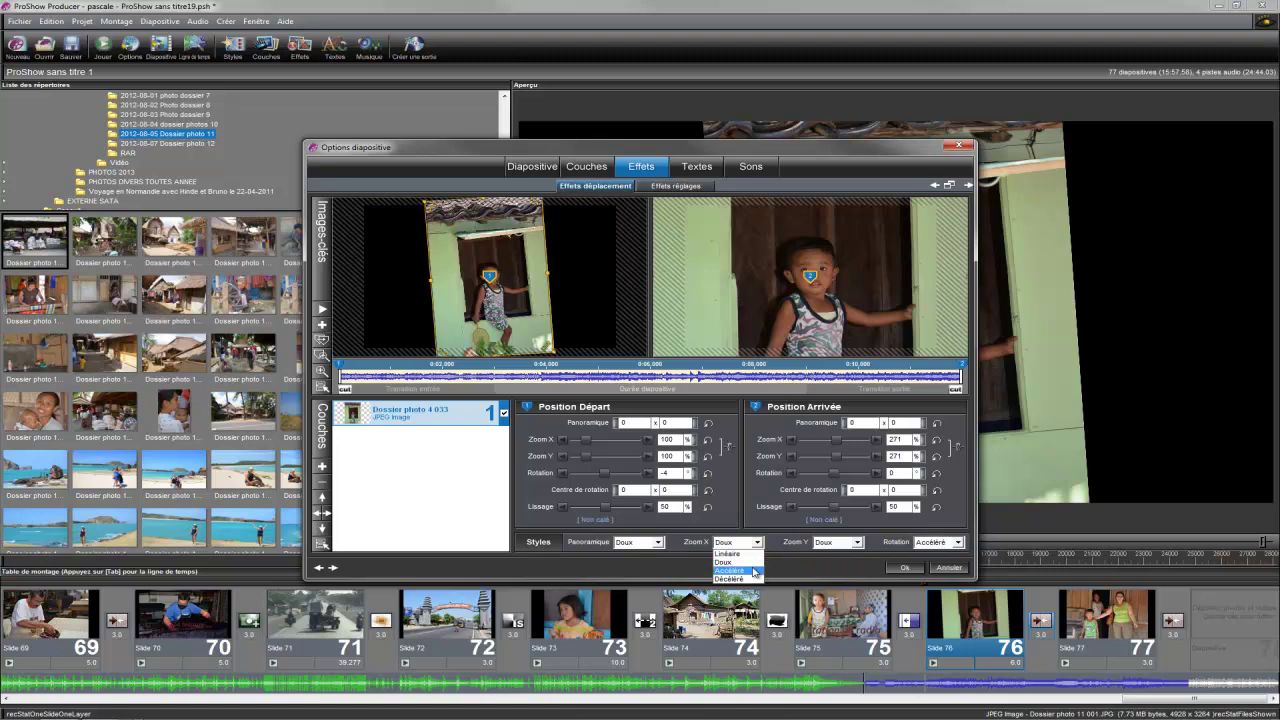
click(755, 571)
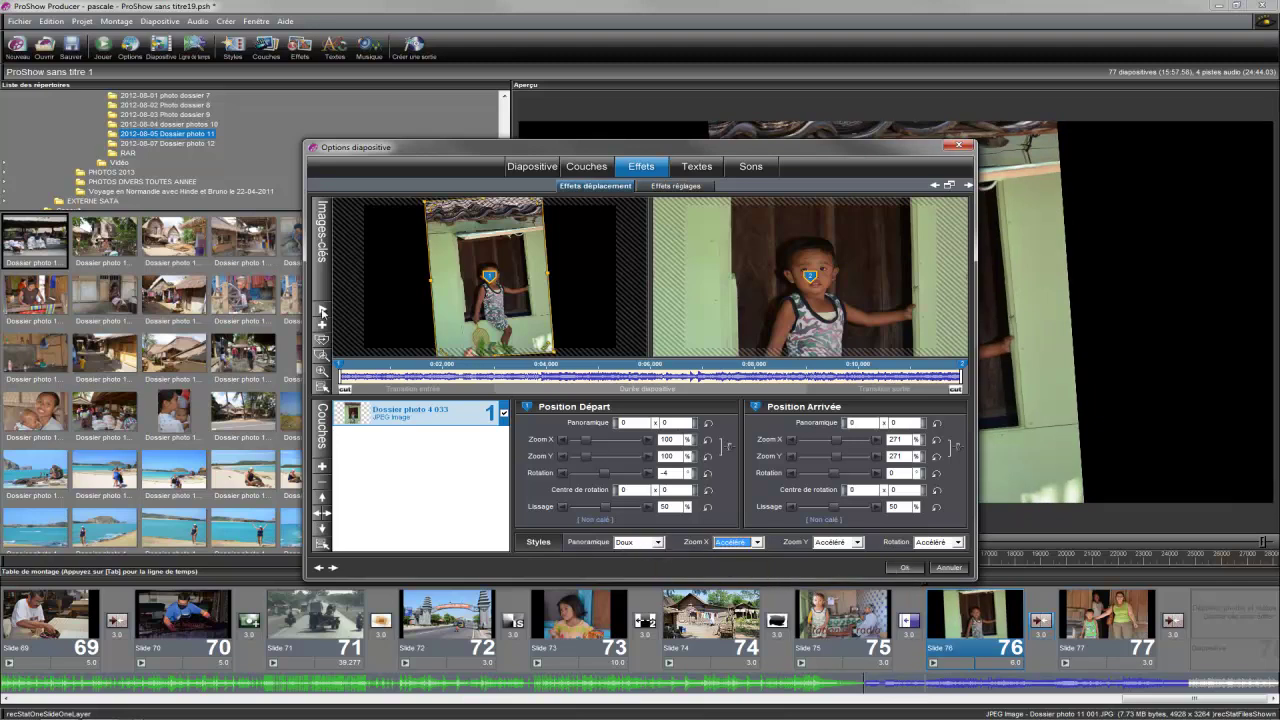
click(322, 310)
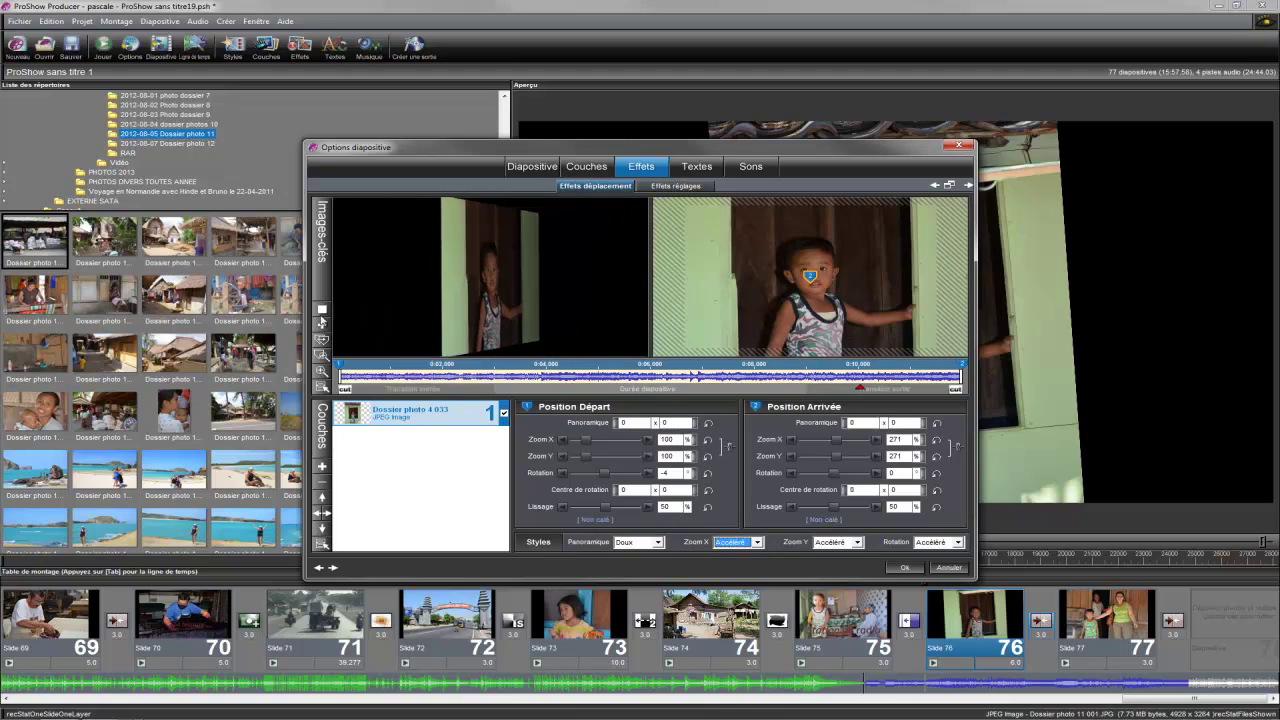
click(324, 311)
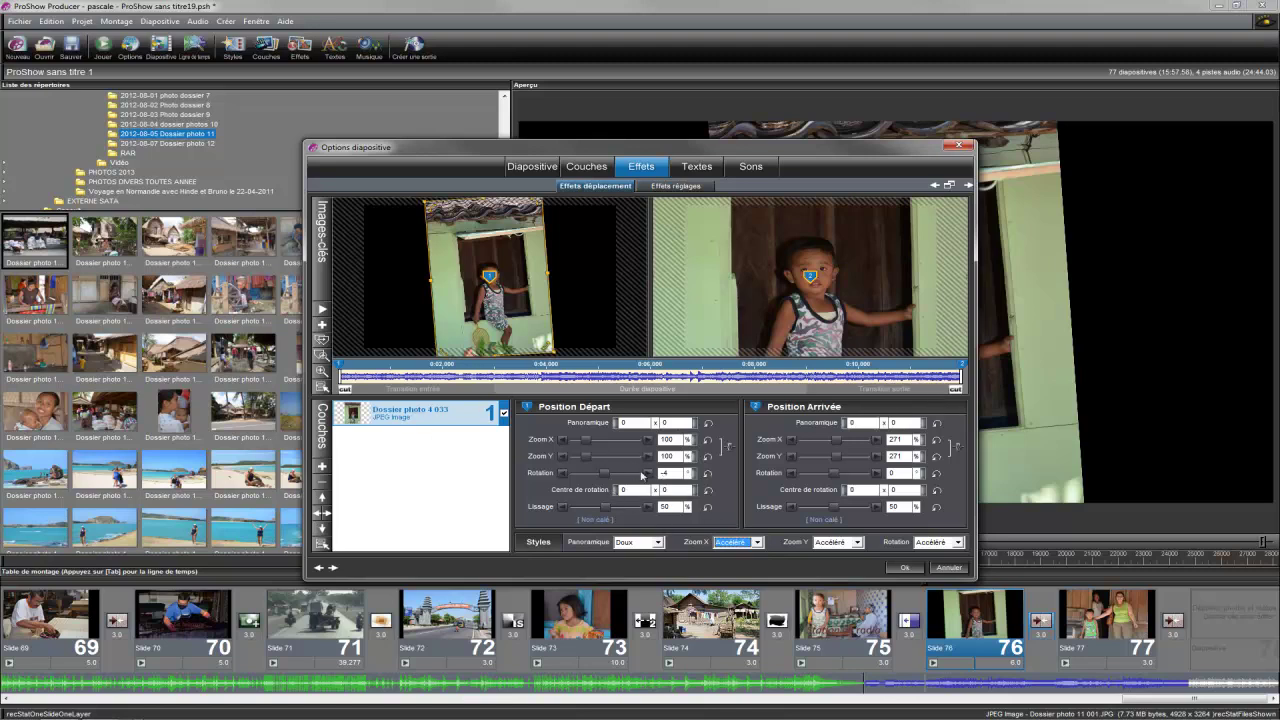
Set the duration of slide 76 to 10 seconds, preview it and apply the slide options.
click(666, 190)
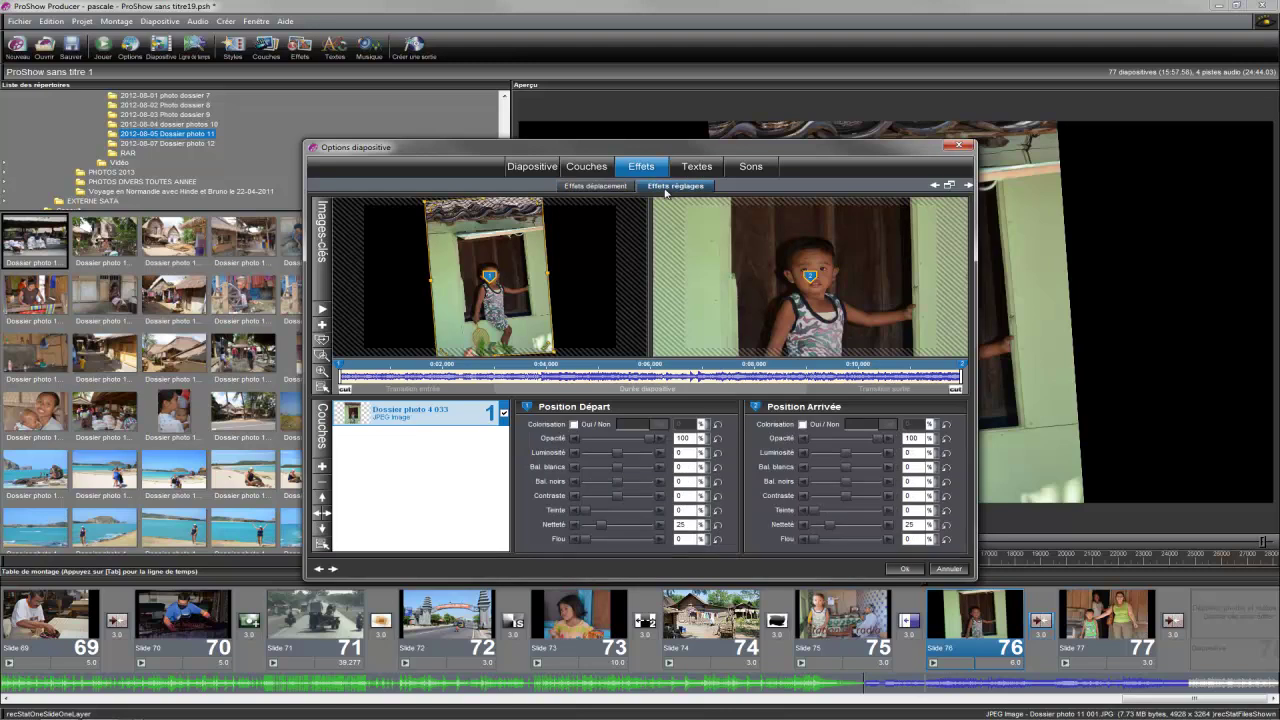
click(587, 168)
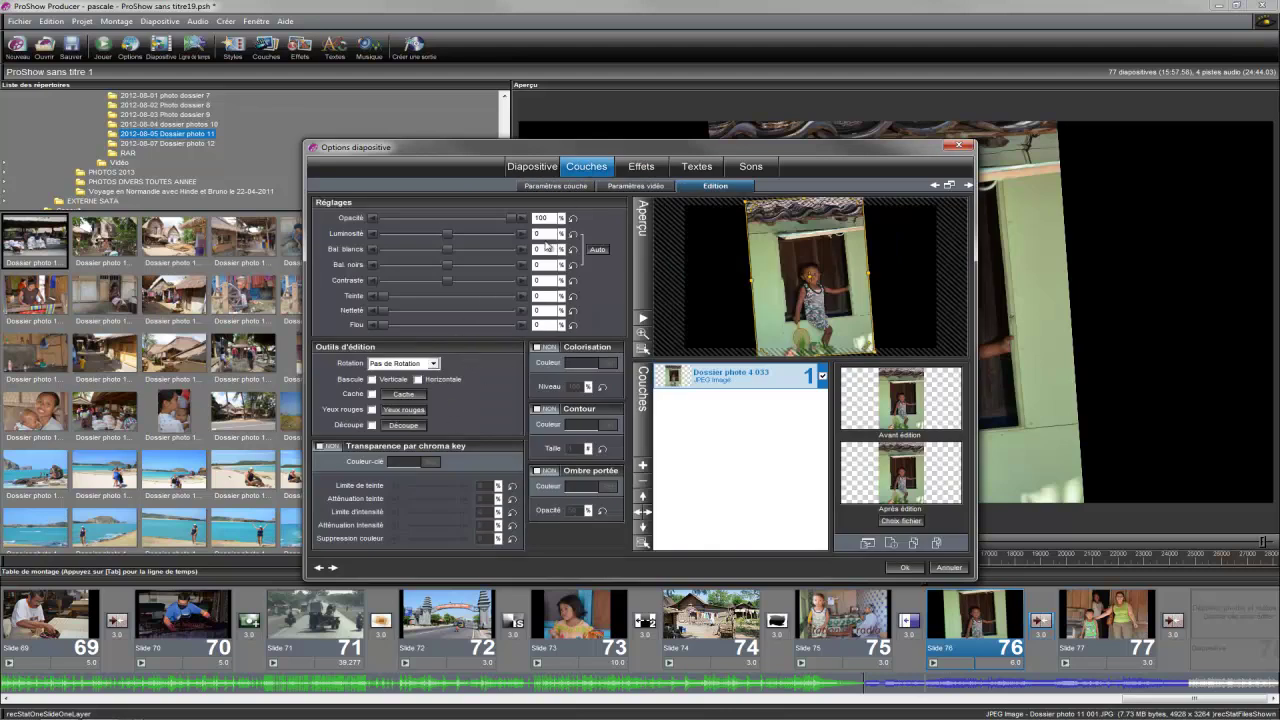
click(540, 167)
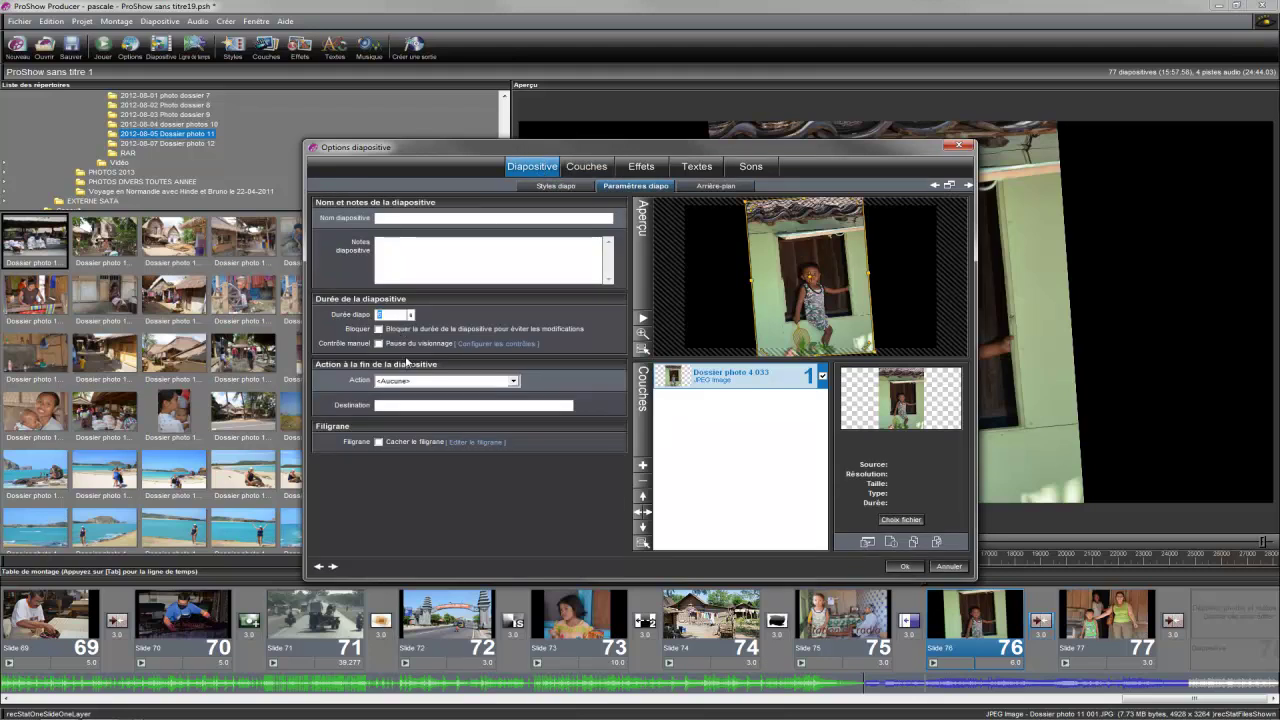
text(0)
click(645, 318)
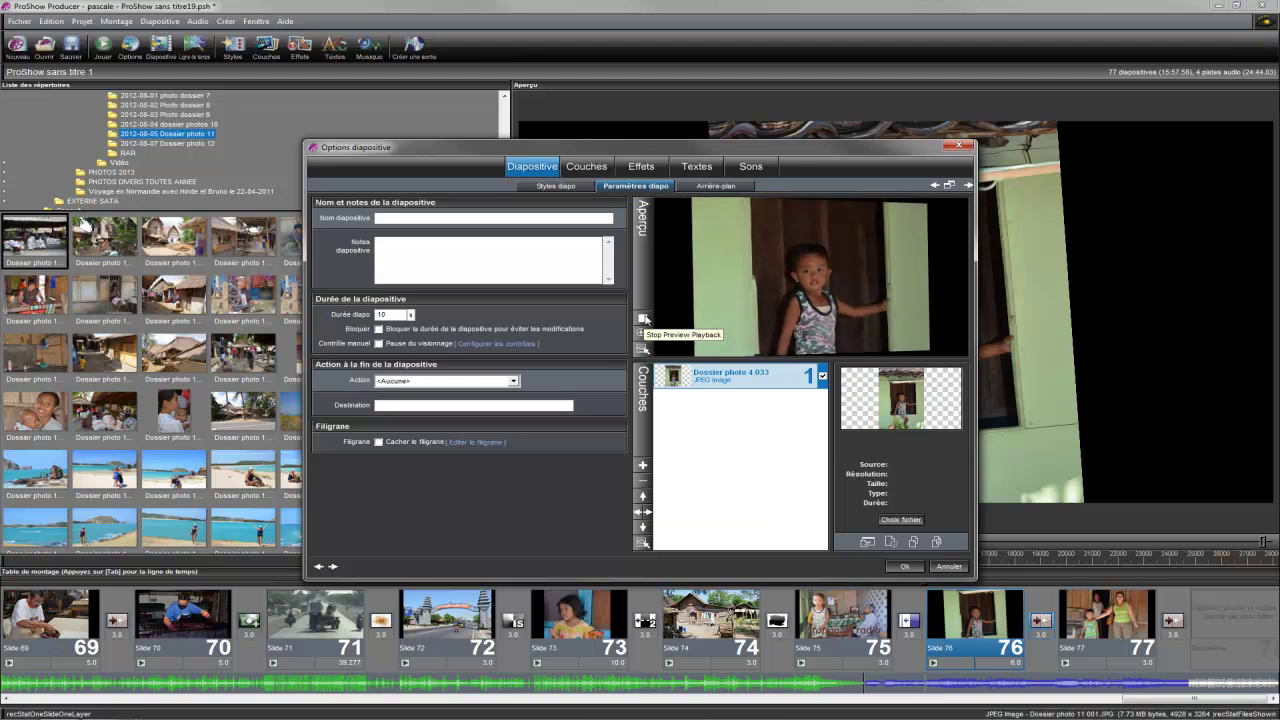
click(645, 318)
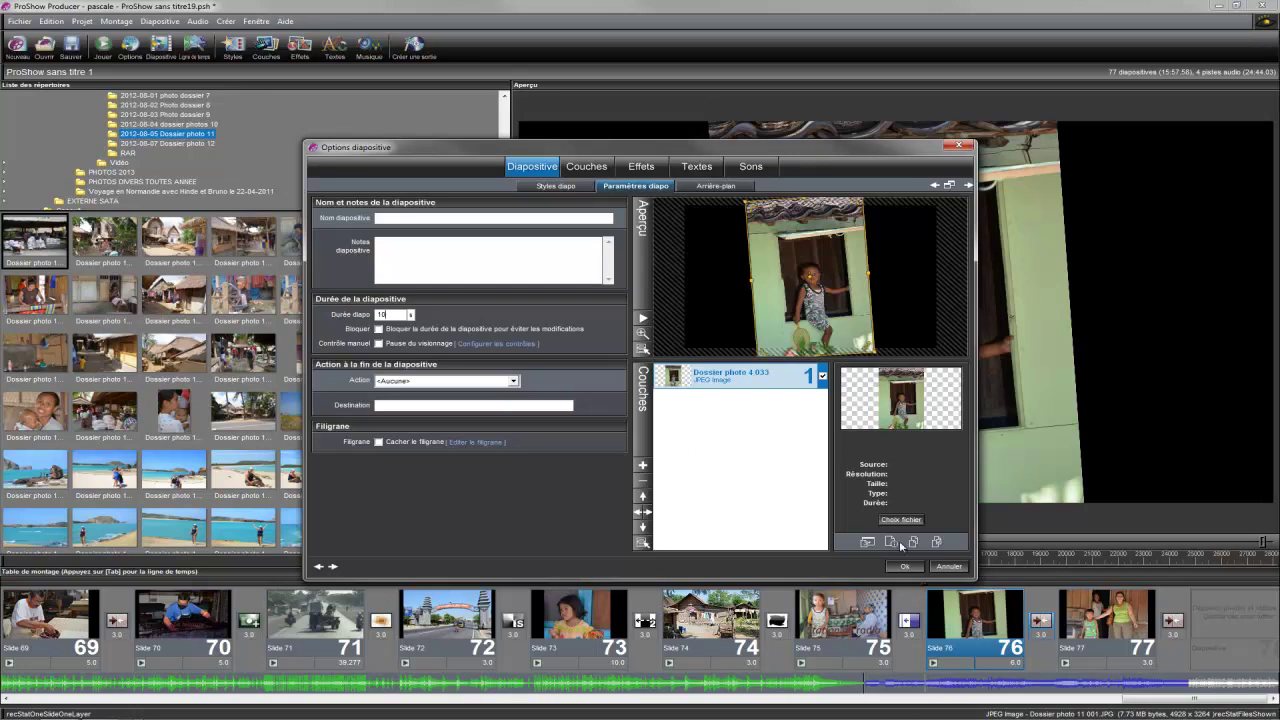
click(903, 566)
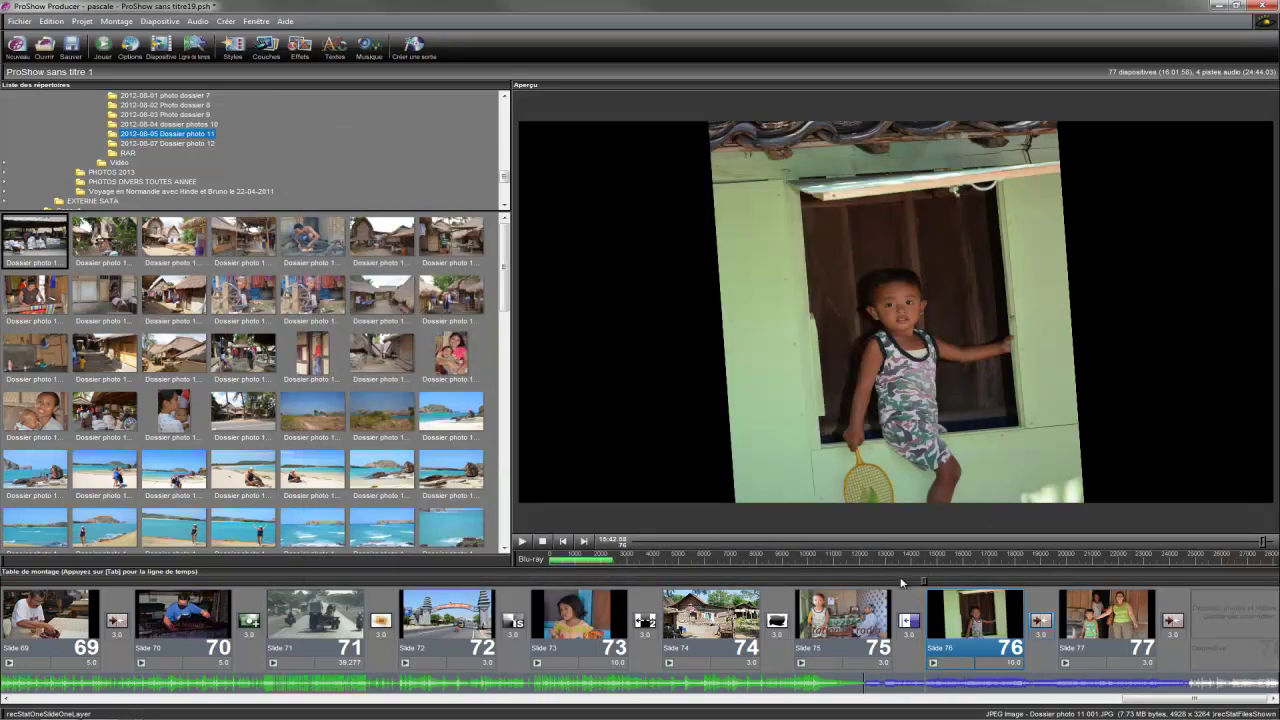
Set the duration of slide 76 to 12 seconds, playing the show around it before and after the change.
drag(901, 581, 861, 585)
click(521, 541)
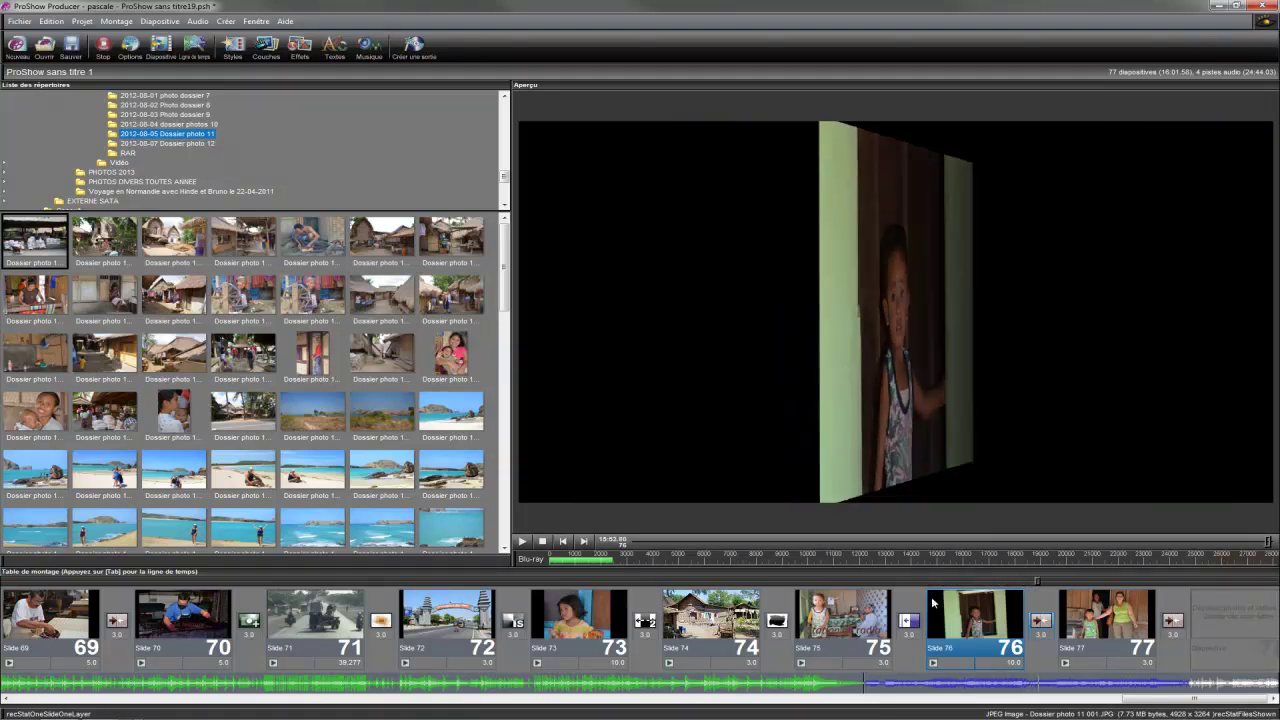
key(space)
click(1009, 663)
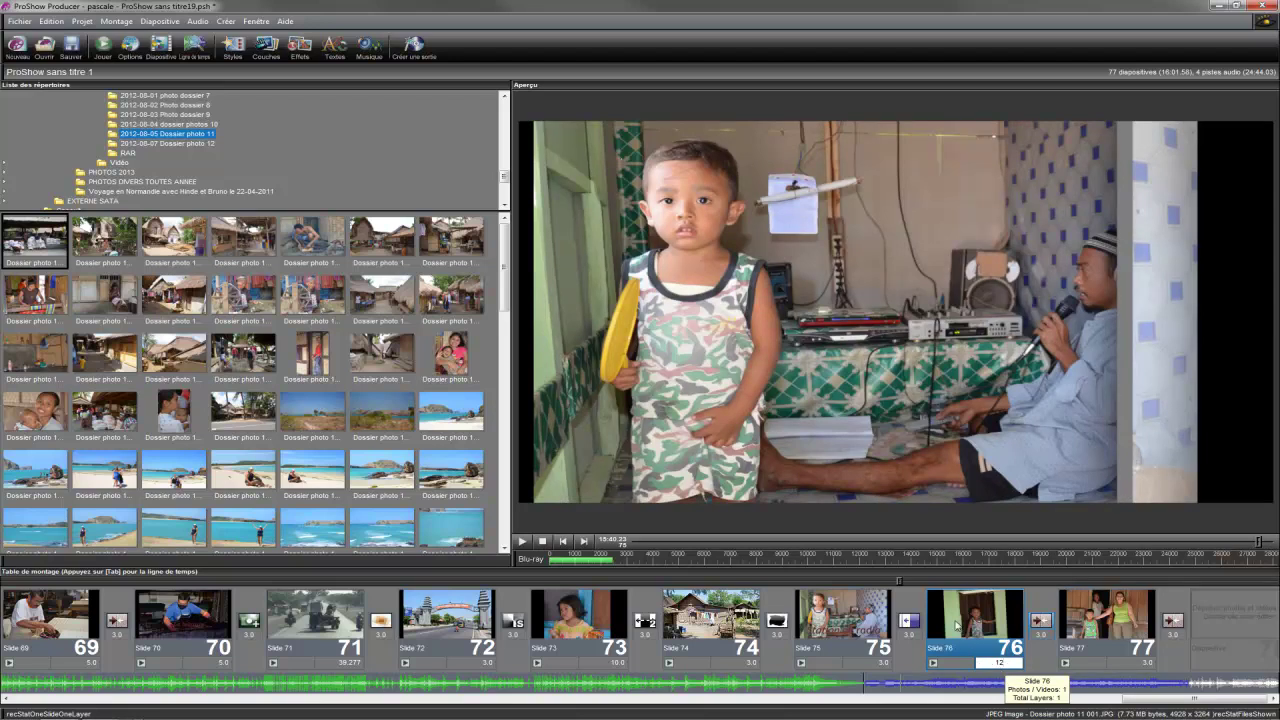
key(Return)
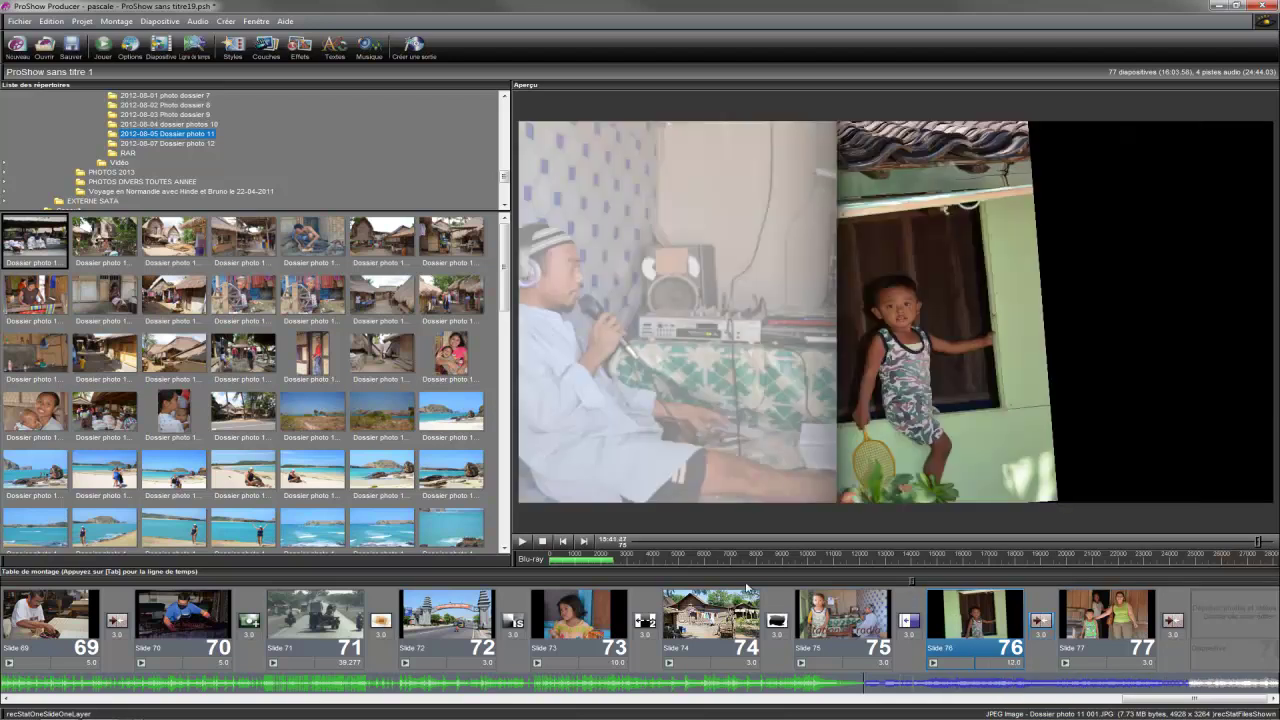
click(520, 542)
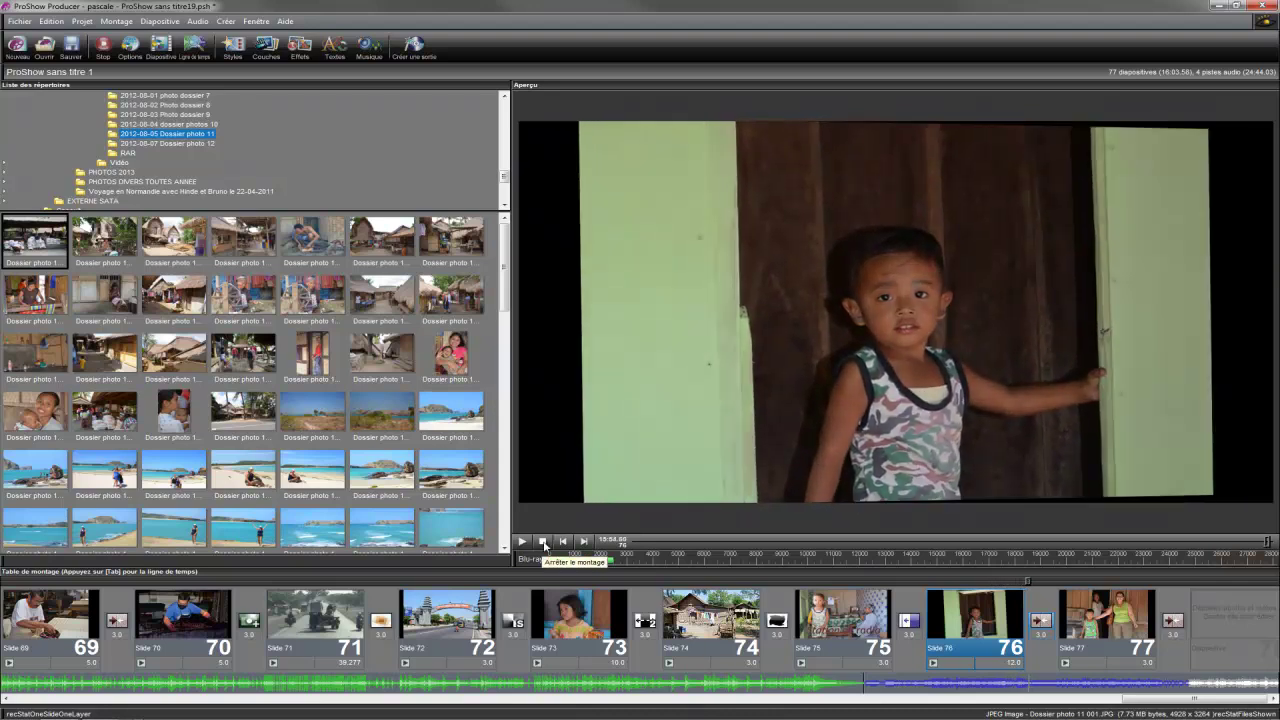
click(543, 541)
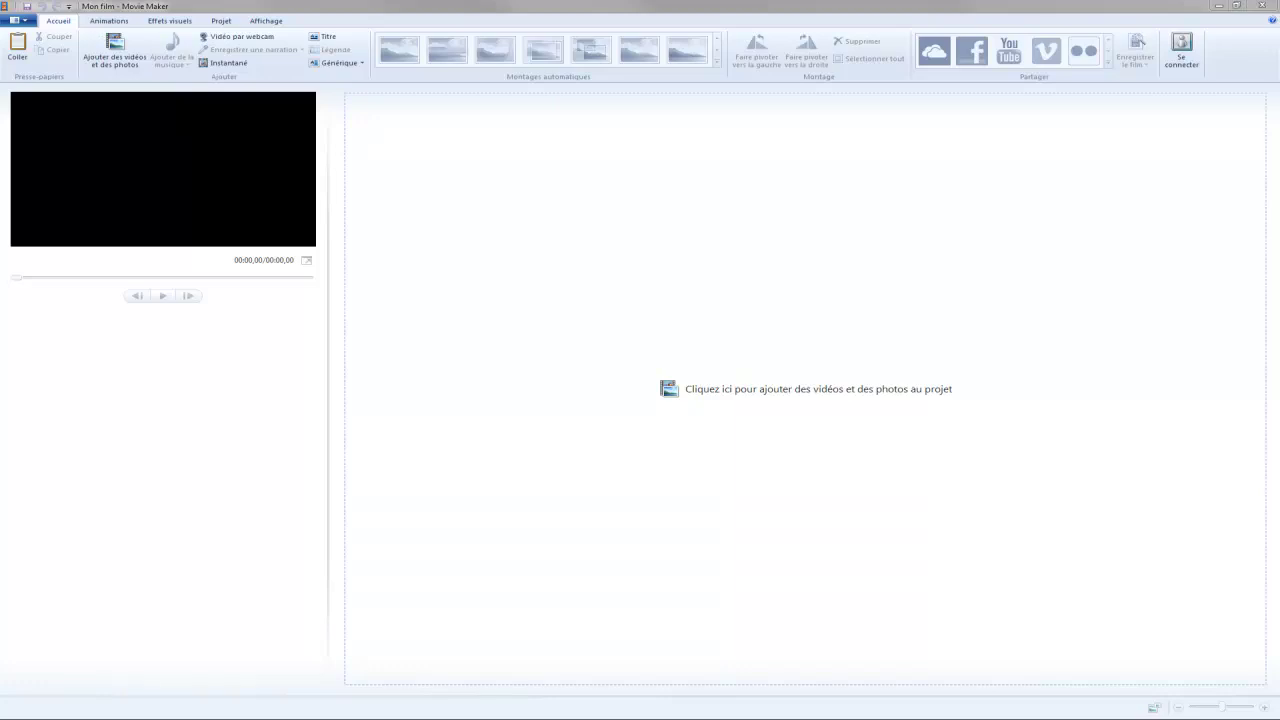
Switch to Movie Maker, add two village video clips, starting with Dossier vidéo 4 004.MTS, and play the film.
drag(1279, 236, 401, 191)
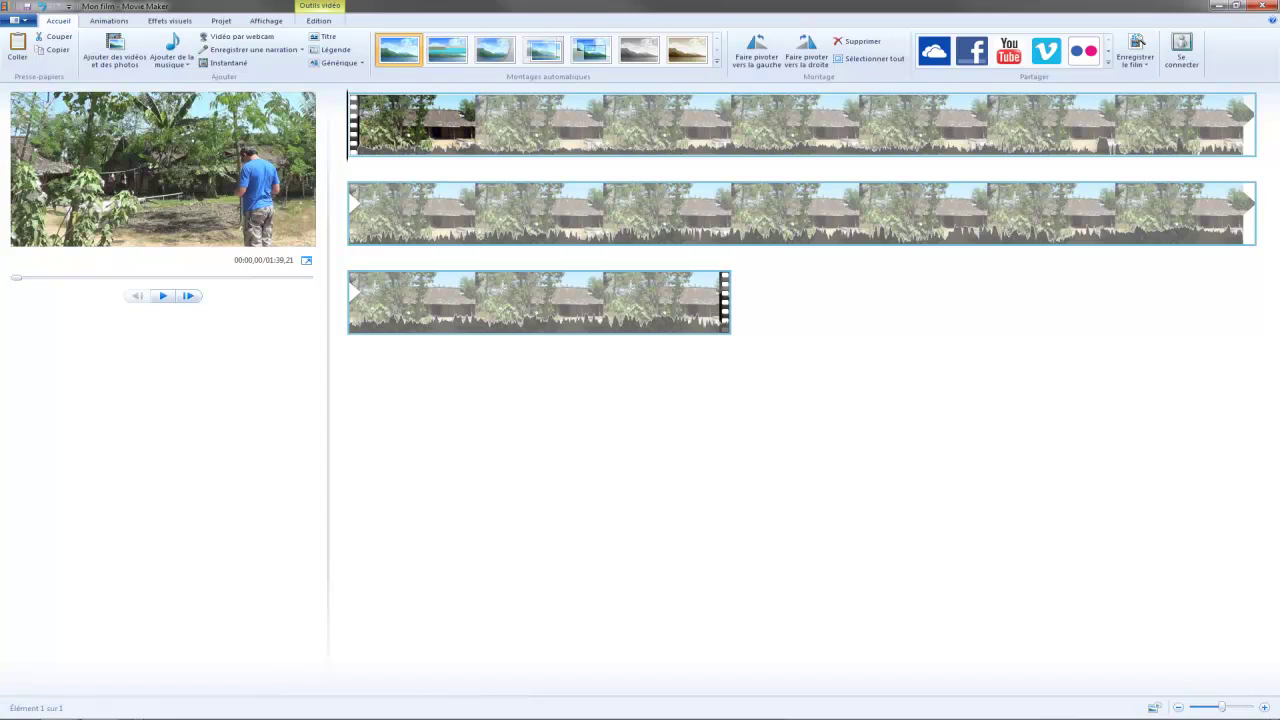
drag(1279, 357, 820, 341)
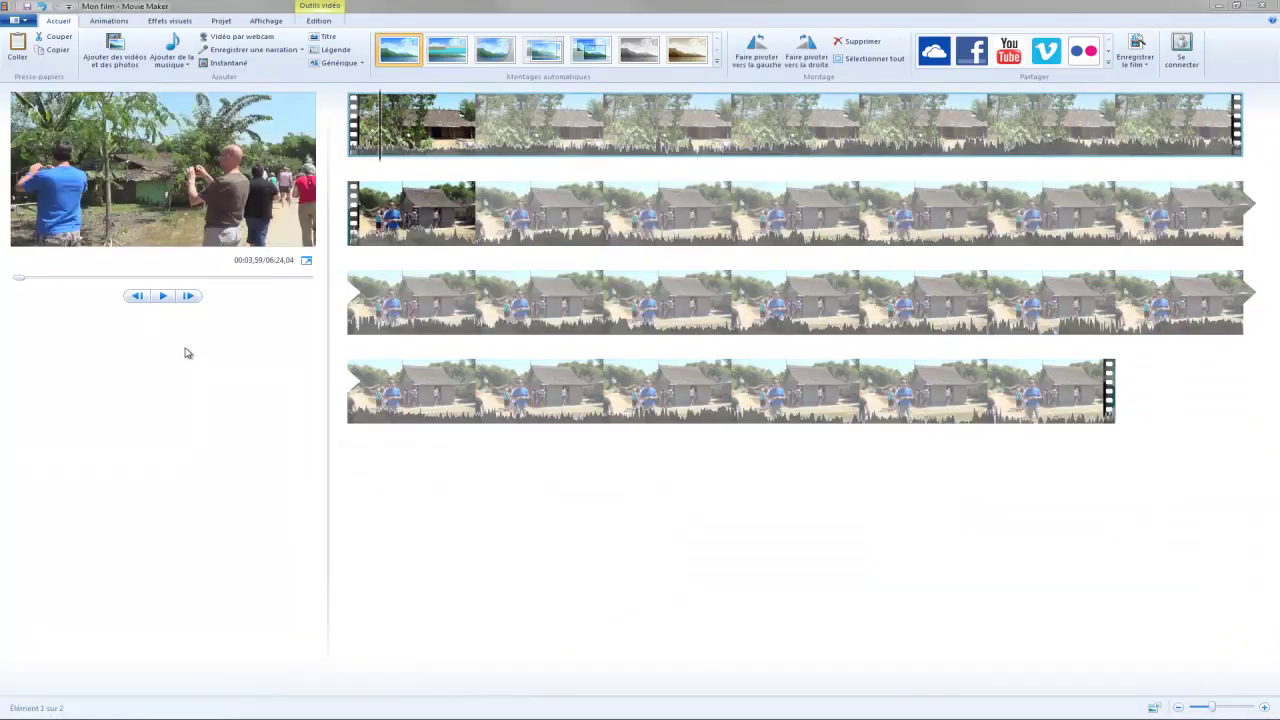
click(163, 296)
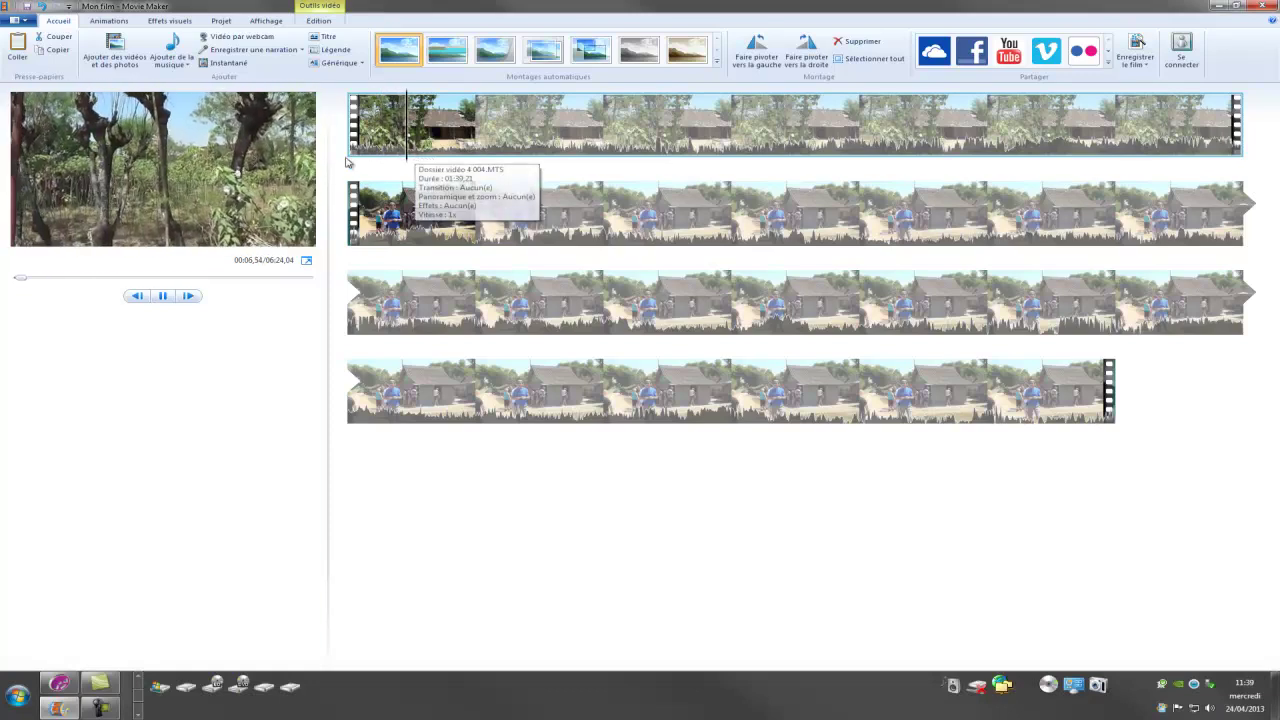
Raise the video volume of the first clip slightly while it plays.
click(319, 22)
click(22, 46)
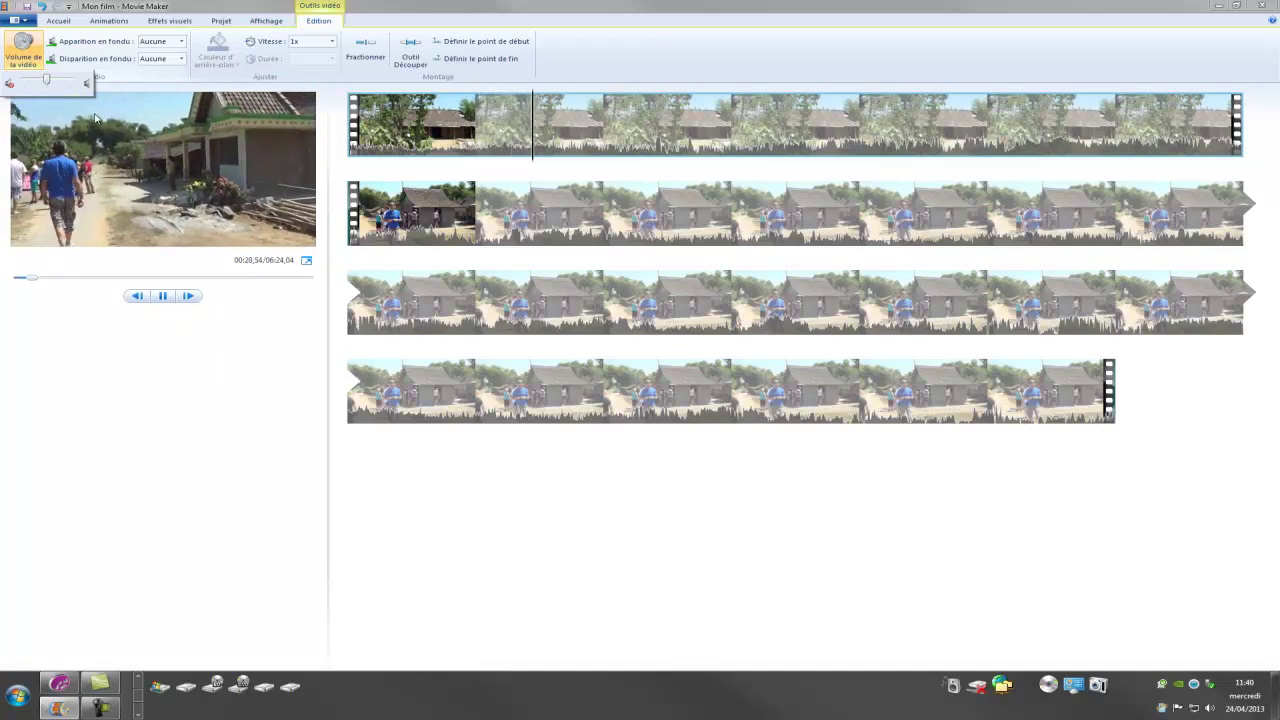
mouse_move(47, 79)
mouse_down()
mouse_move(77, 80)
mouse_move(50, 81)
mouse_up()
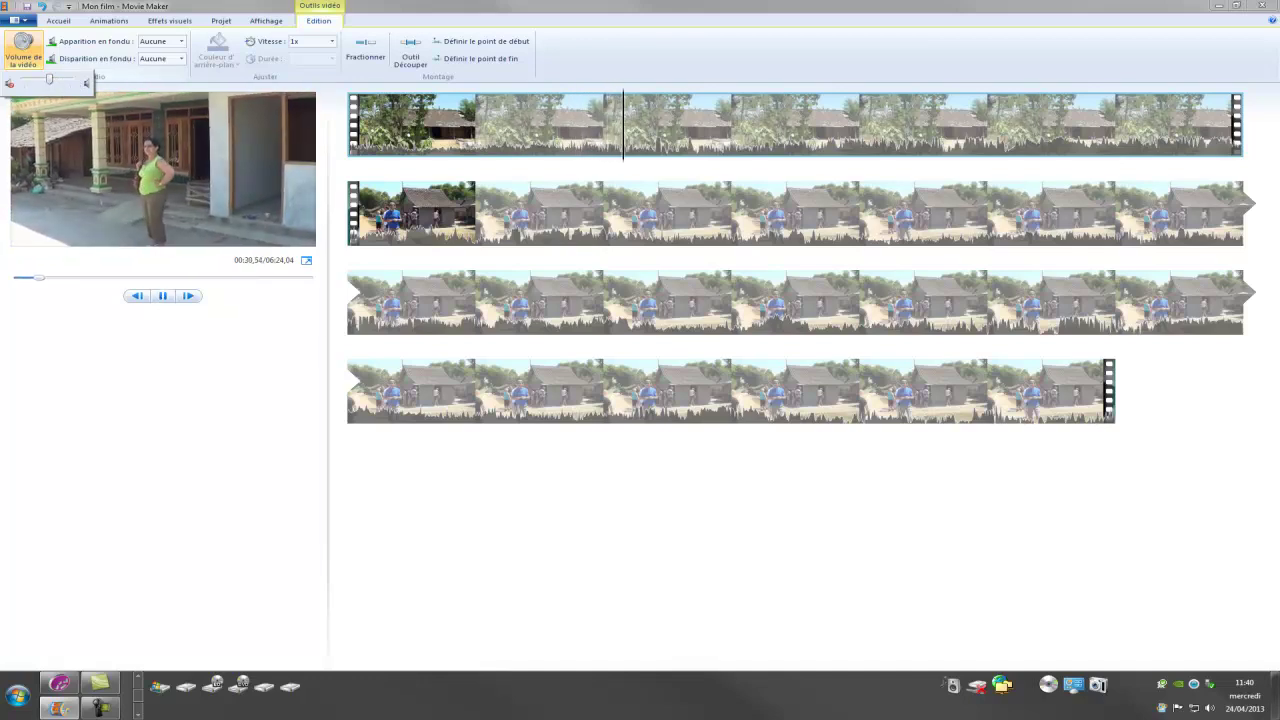
Replay the first clip from about 17 seconds and split it at about 22 seconds.
click(497, 120)
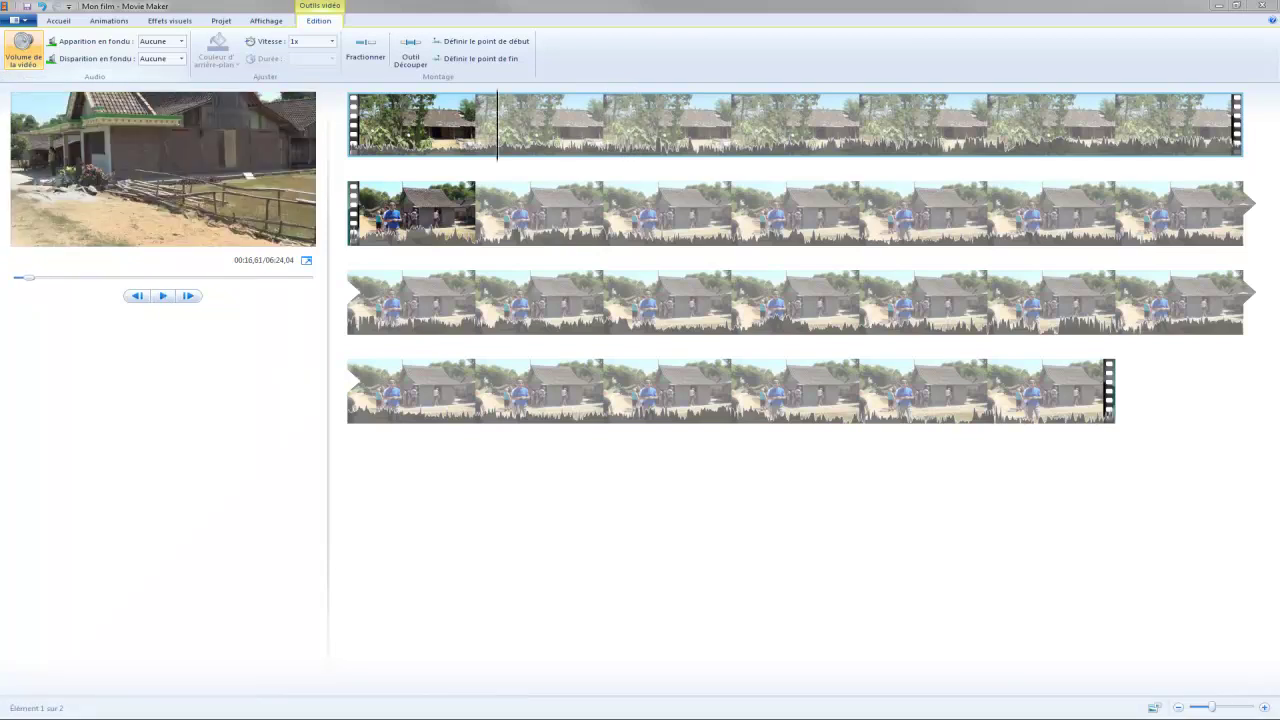
click(163, 296)
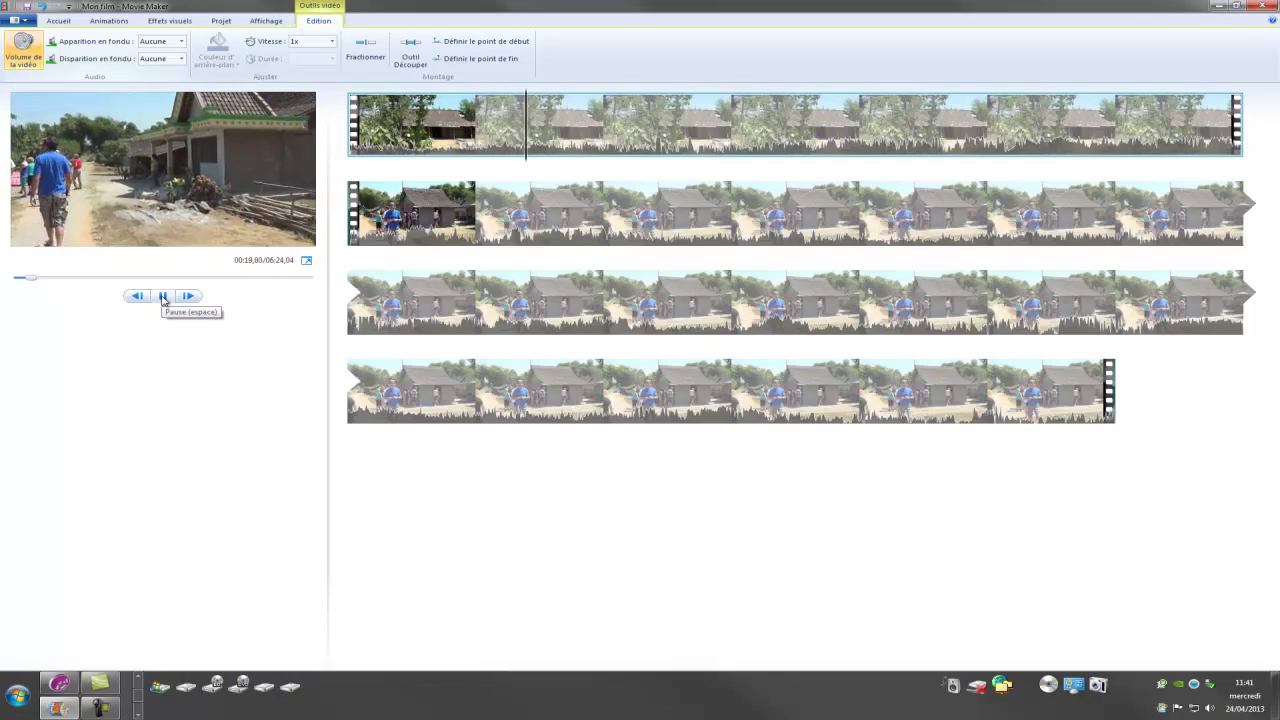
click(163, 297)
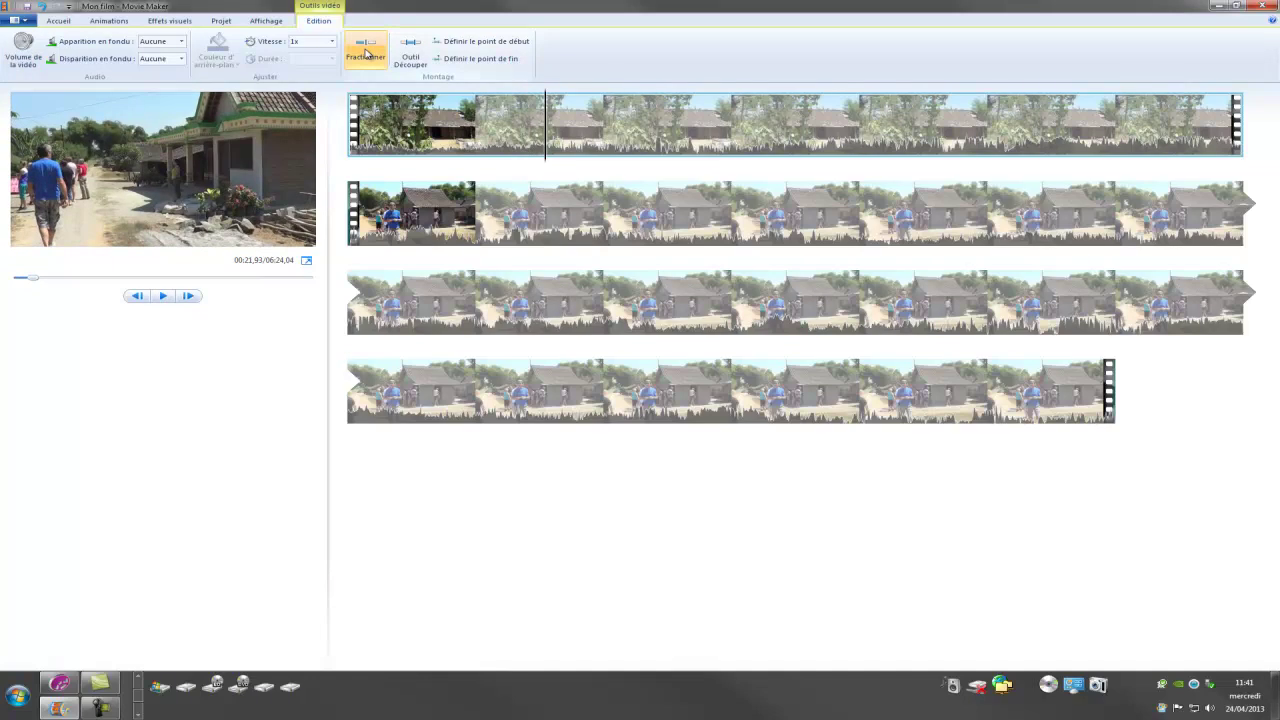
click(366, 54)
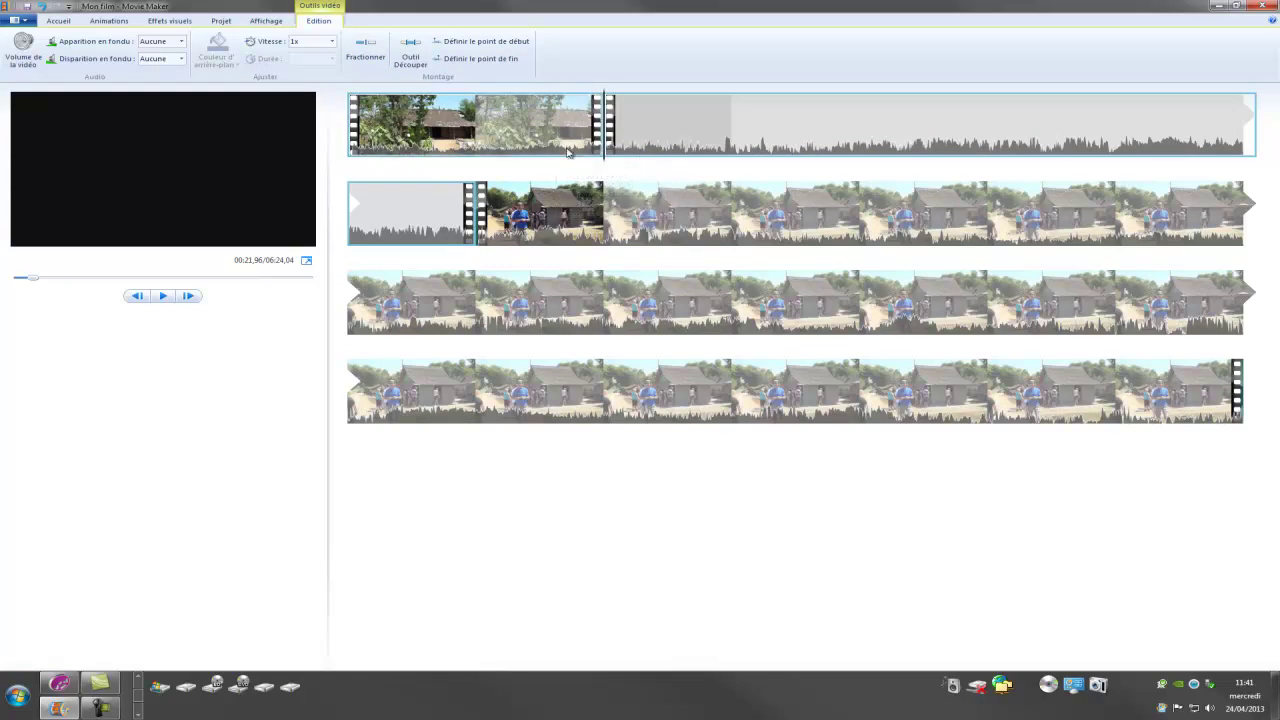
Apply the first Encadrements transition to the clip after the split and preview the passage.
click(99, 22)
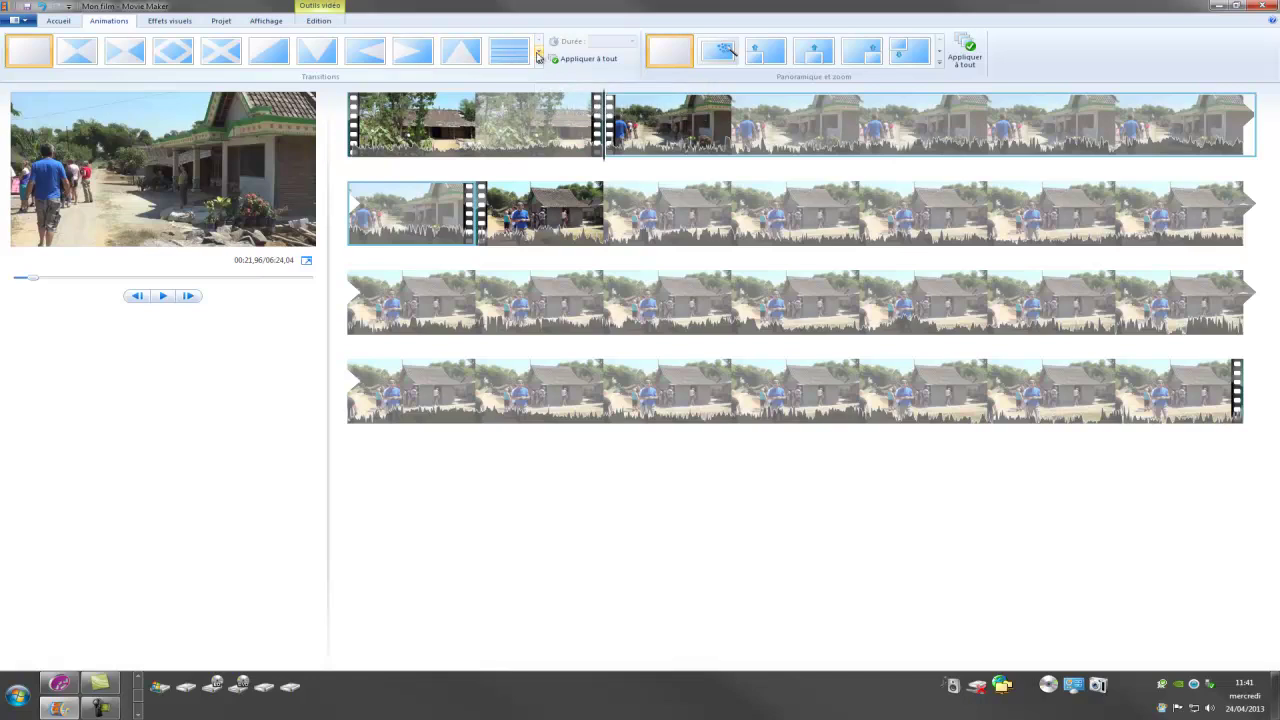
click(538, 56)
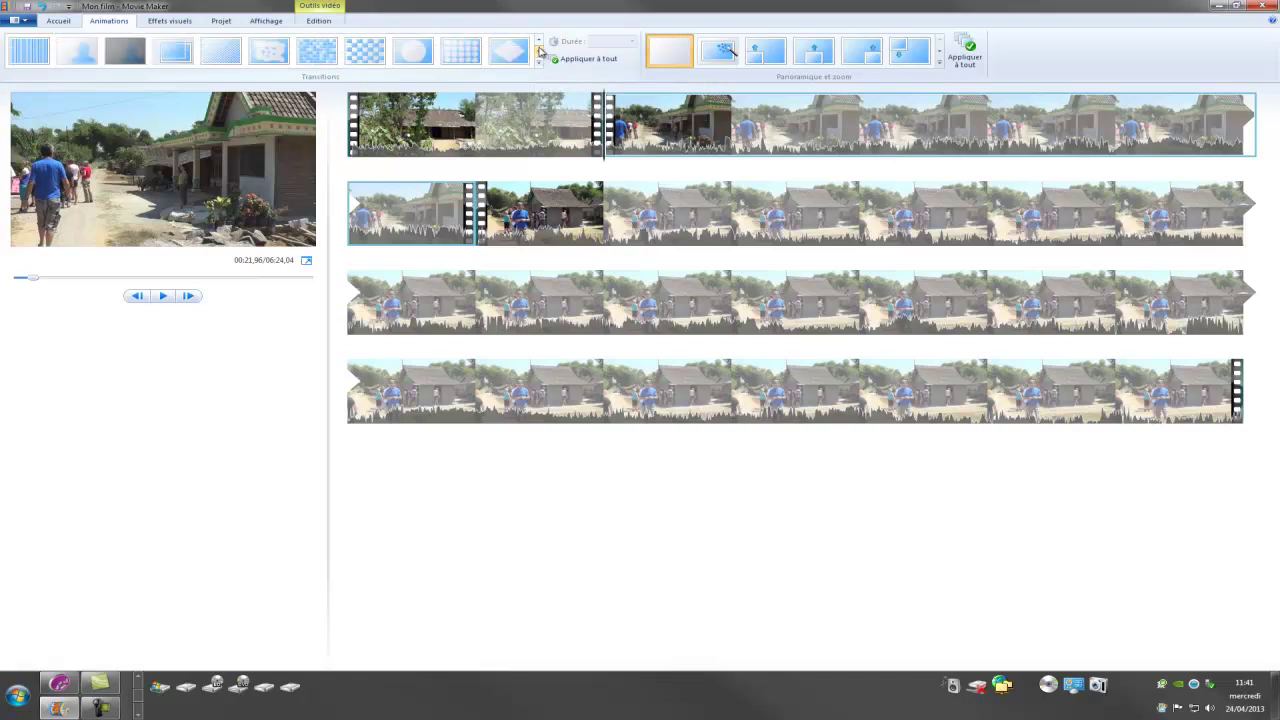
click(540, 53)
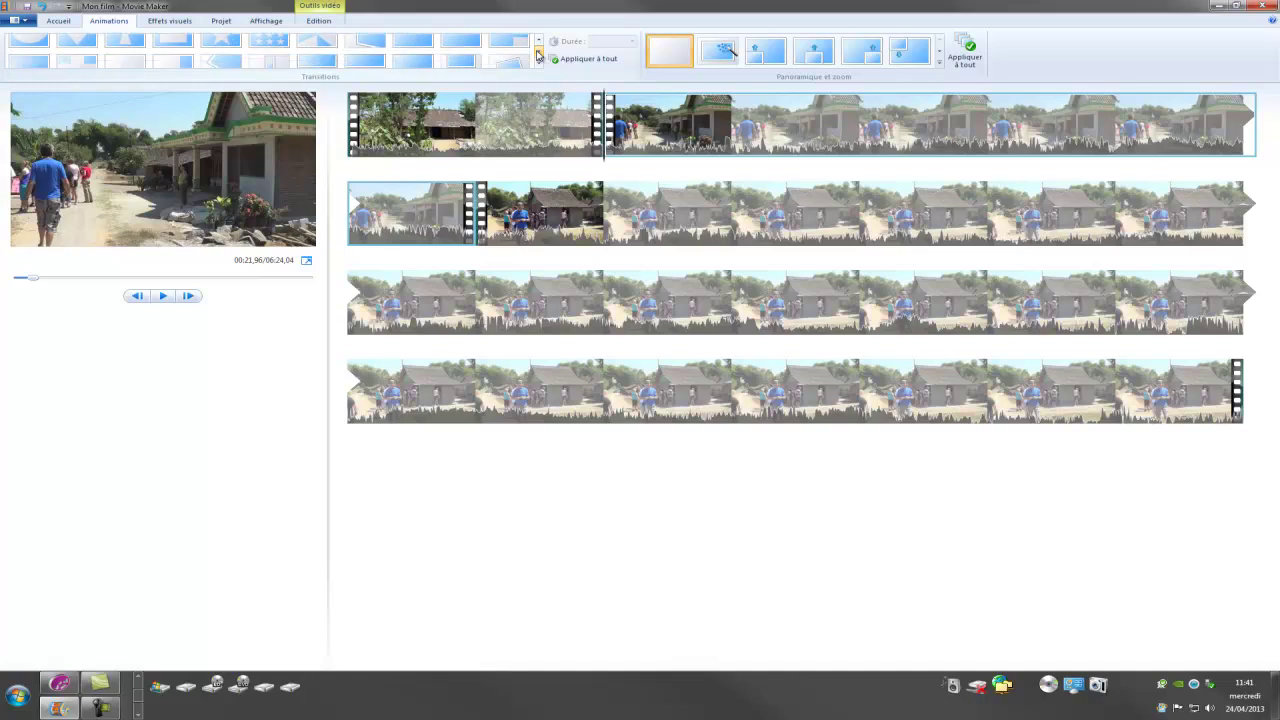
click(538, 56)
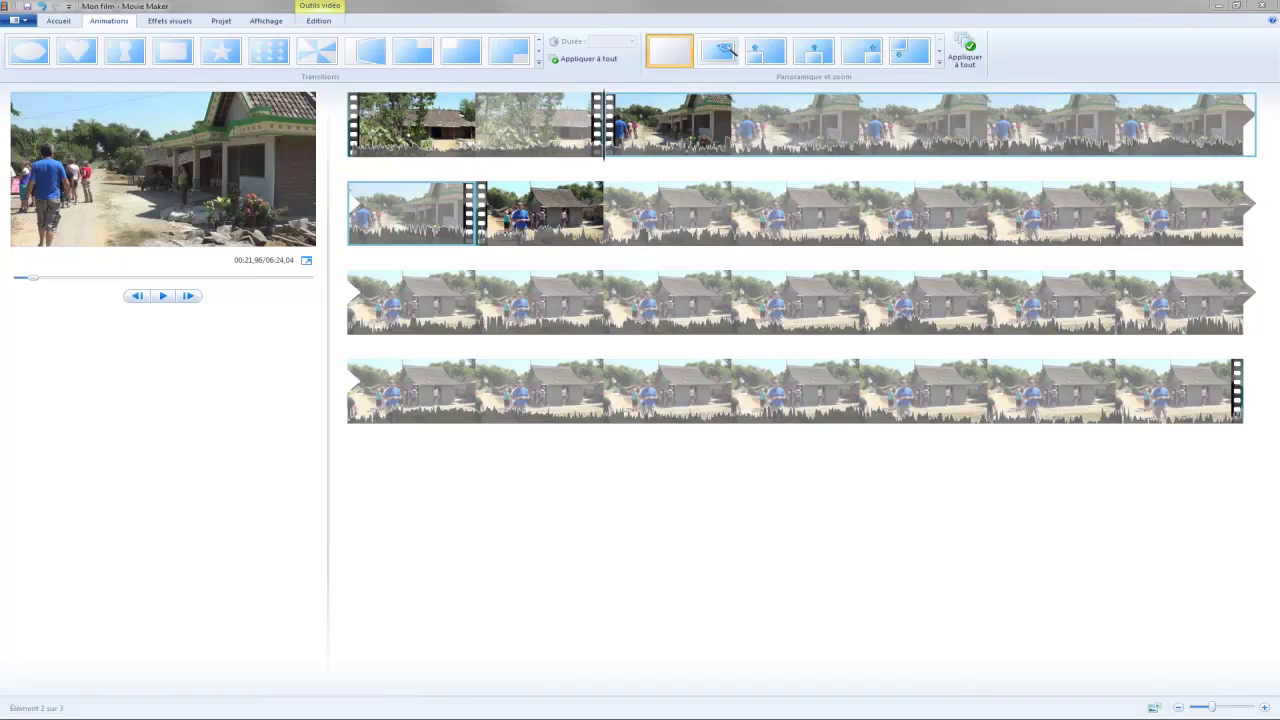
click(538, 62)
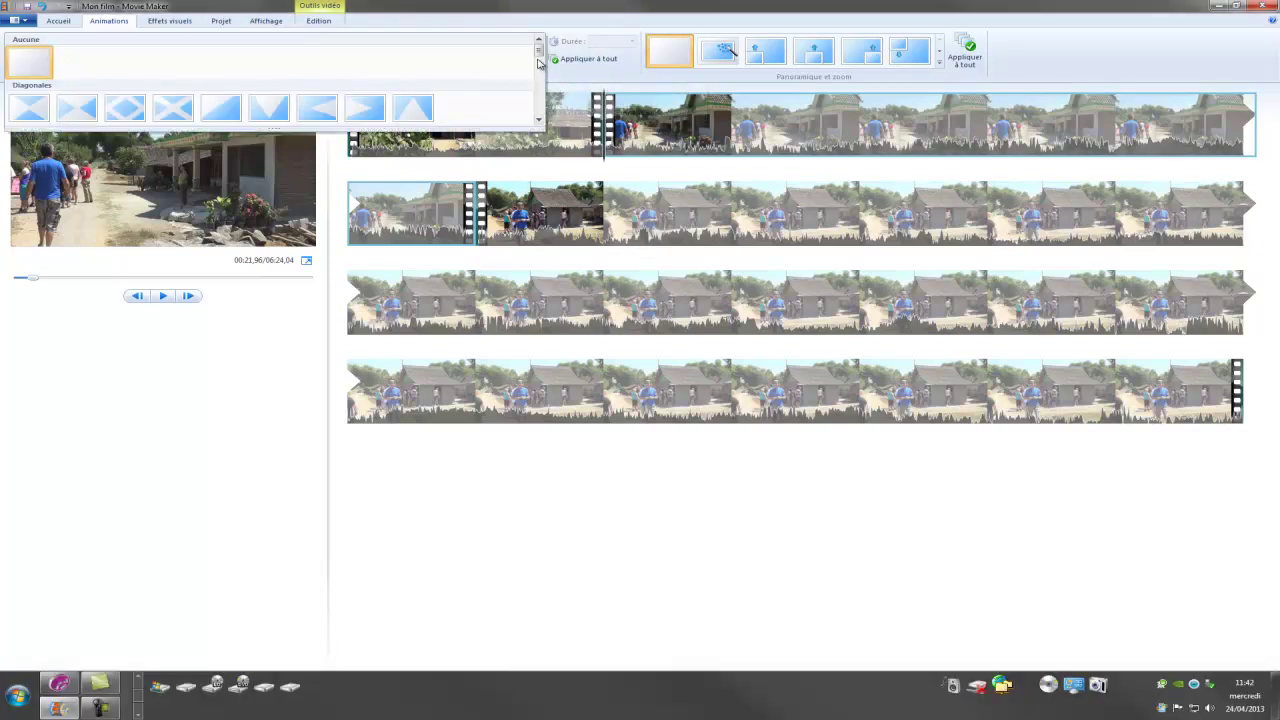
drag(538, 48, 538, 74)
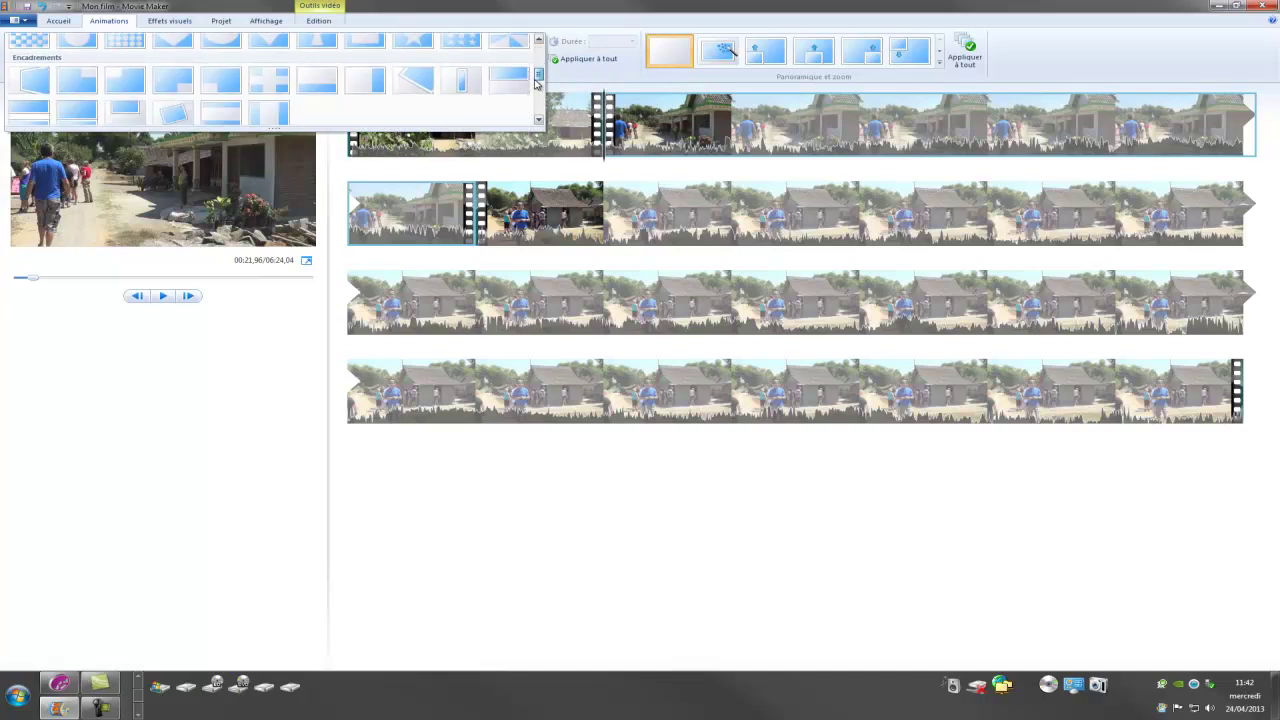
click(37, 91)
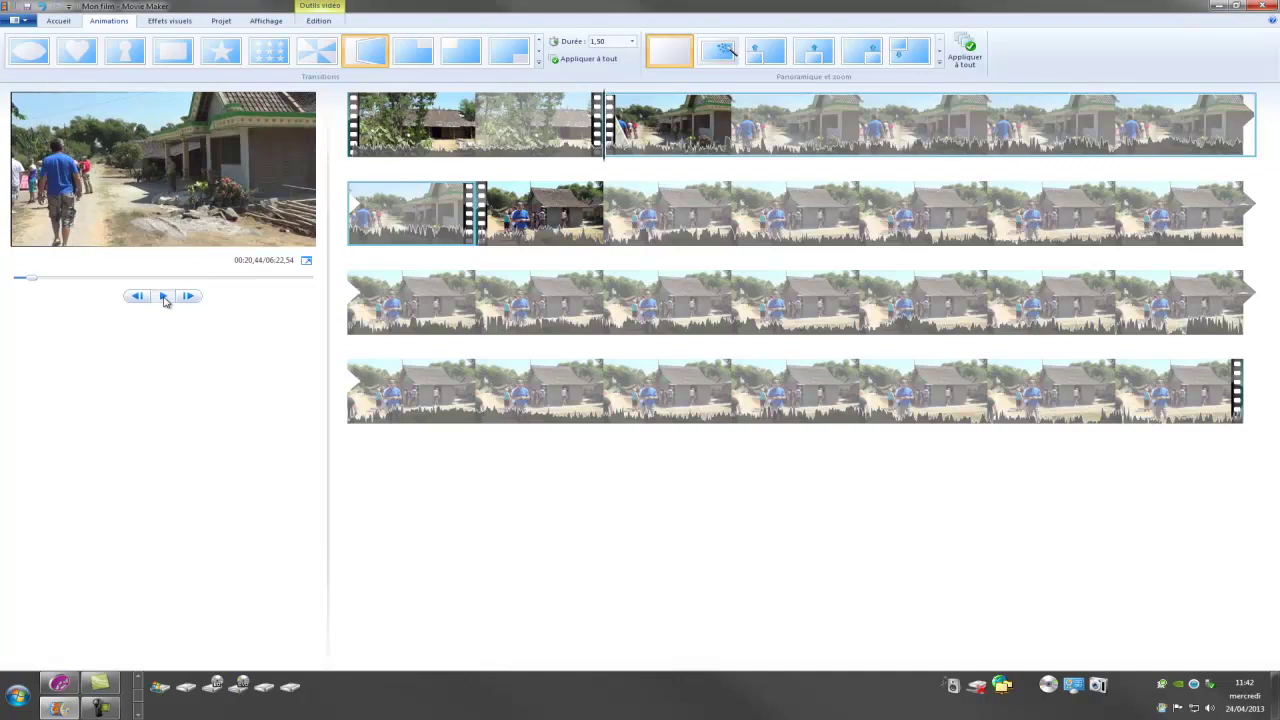
click(164, 297)
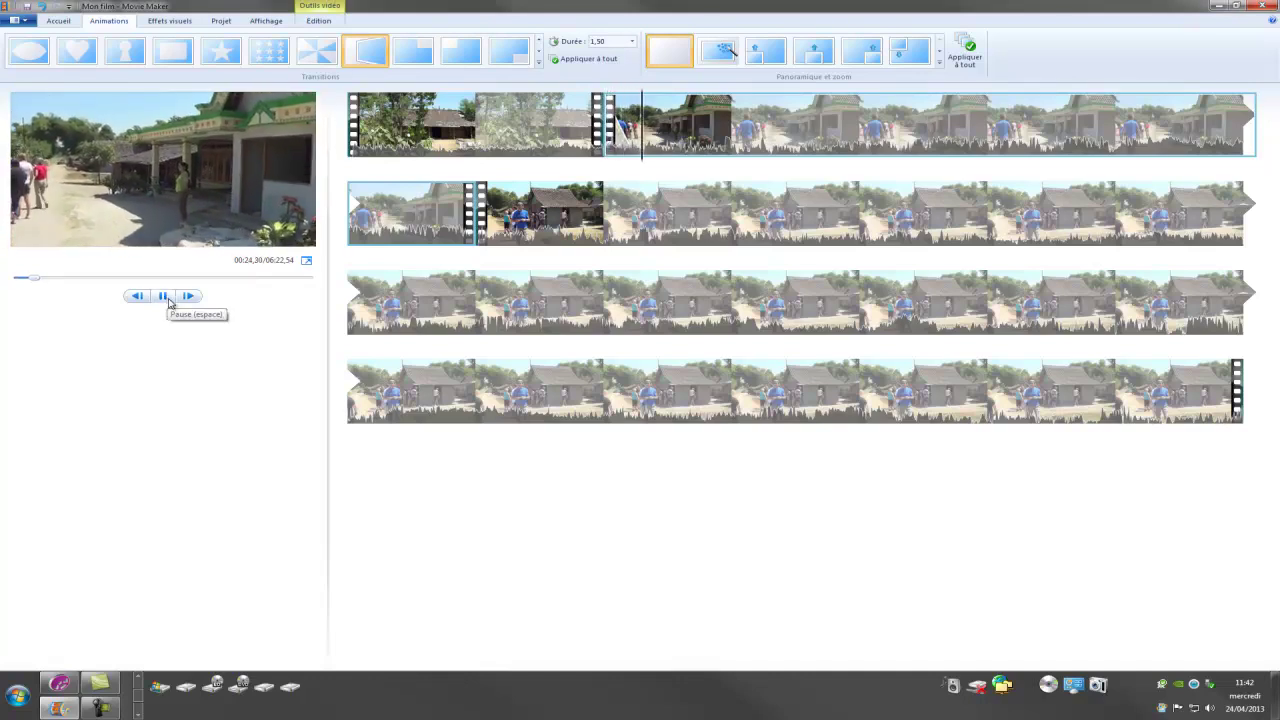
click(168, 298)
Delete the opening clip before the split and play the film from its new beginning.
click(447, 124)
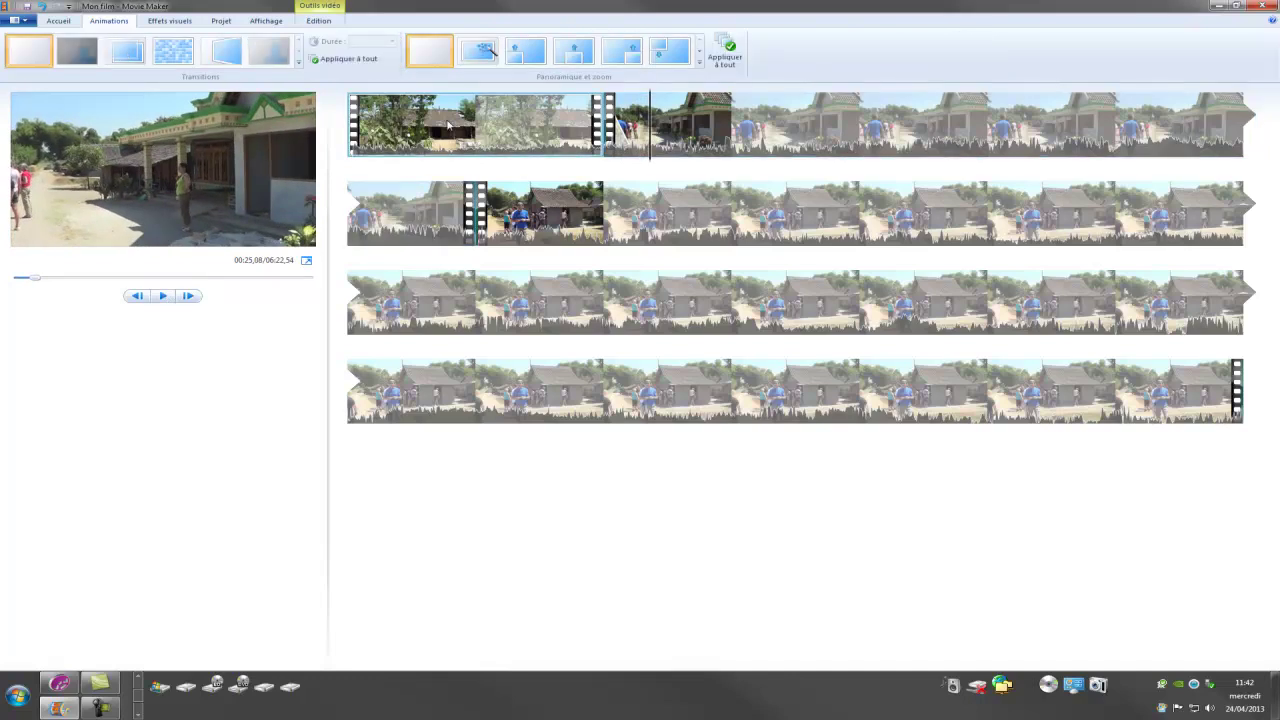
right_click(447, 124)
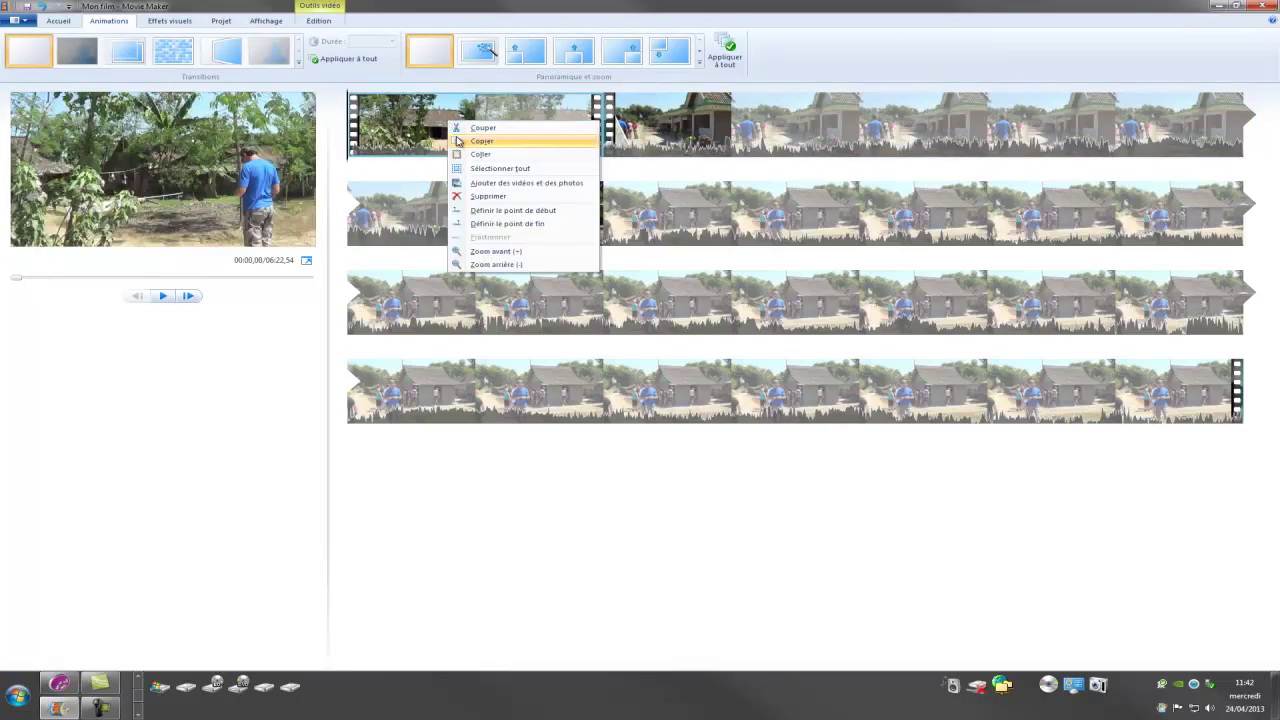
click(476, 197)
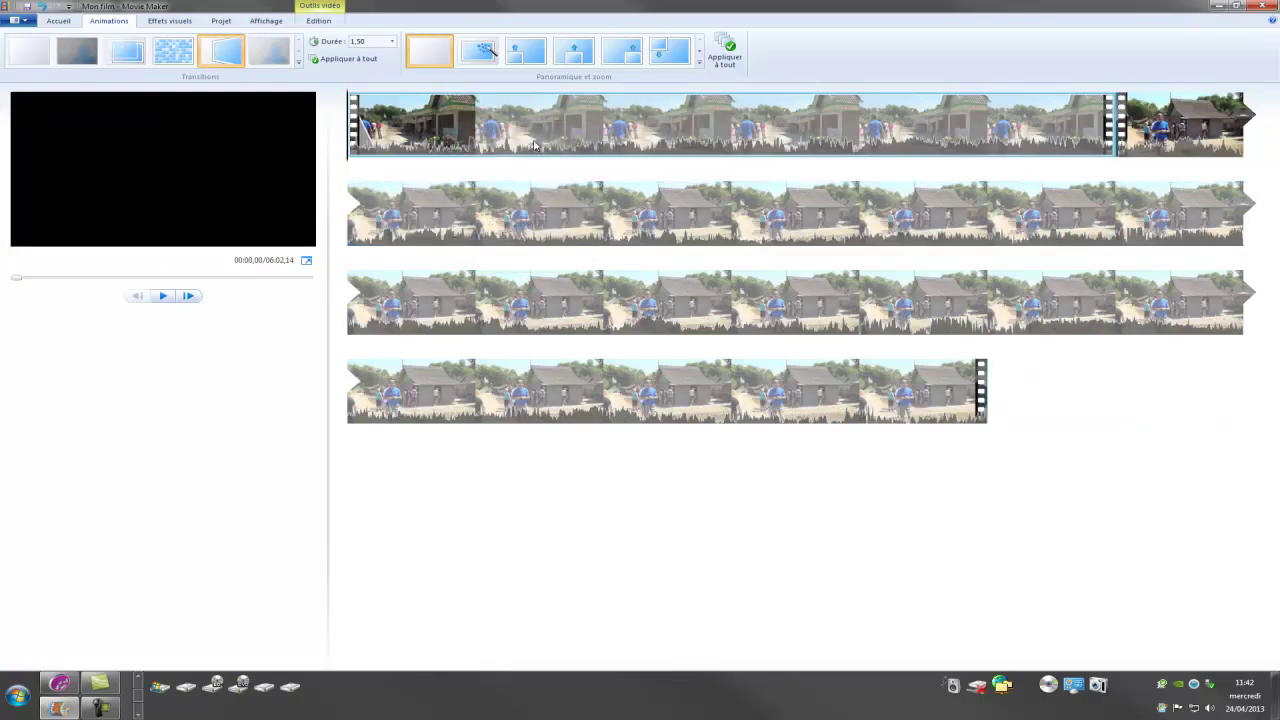
click(164, 297)
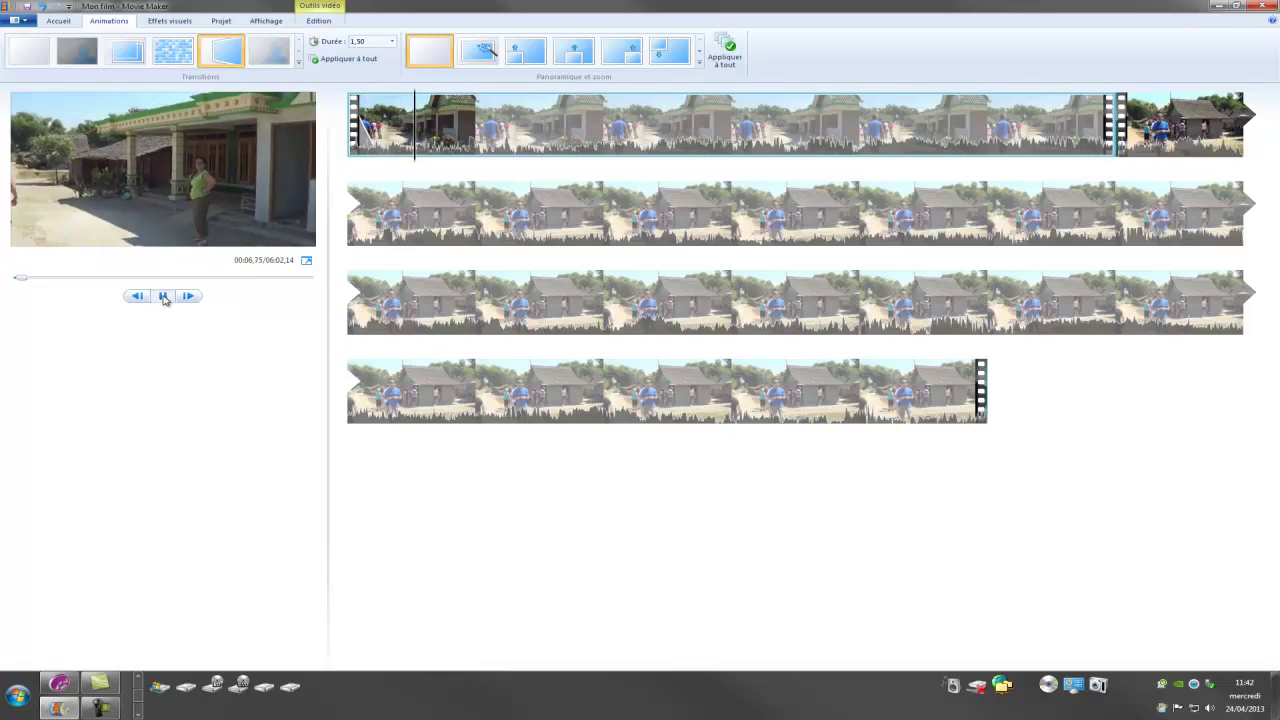
click(164, 297)
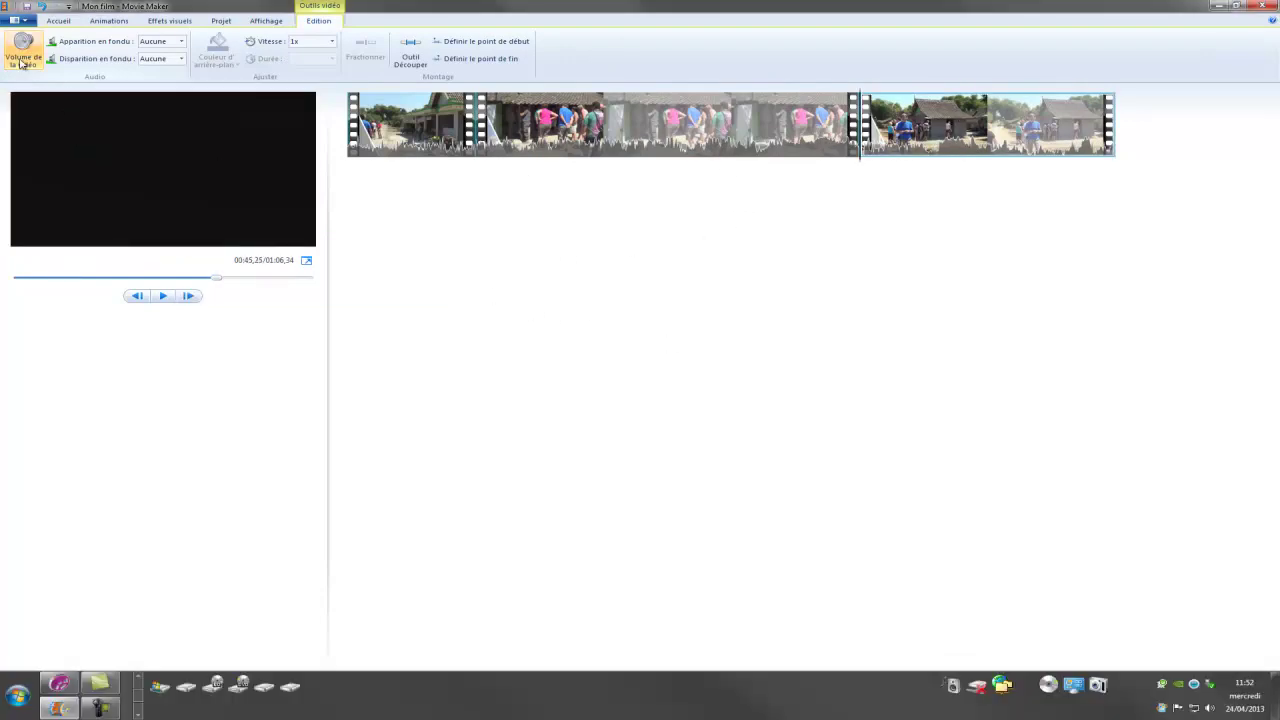
Check the last clip's video volume and save the film as an MP4 in the Vidéo folder with the project's recommended settings.
click(21, 58)
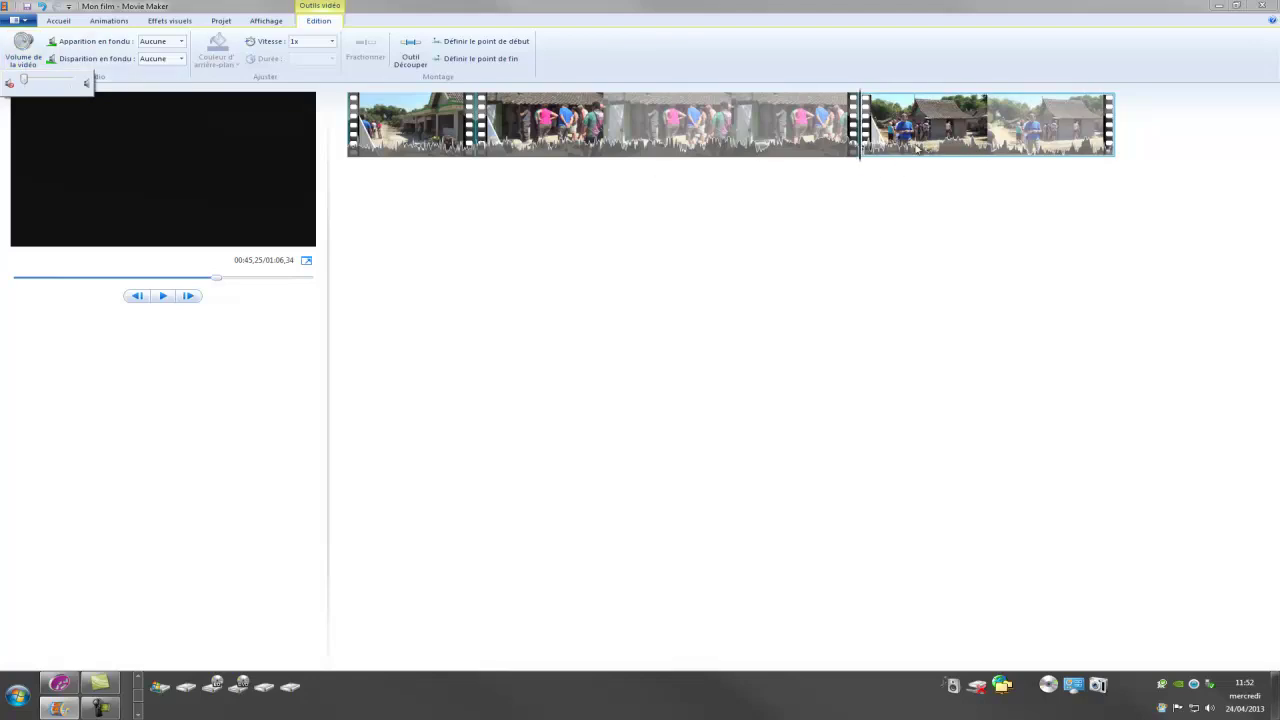
click(688, 258)
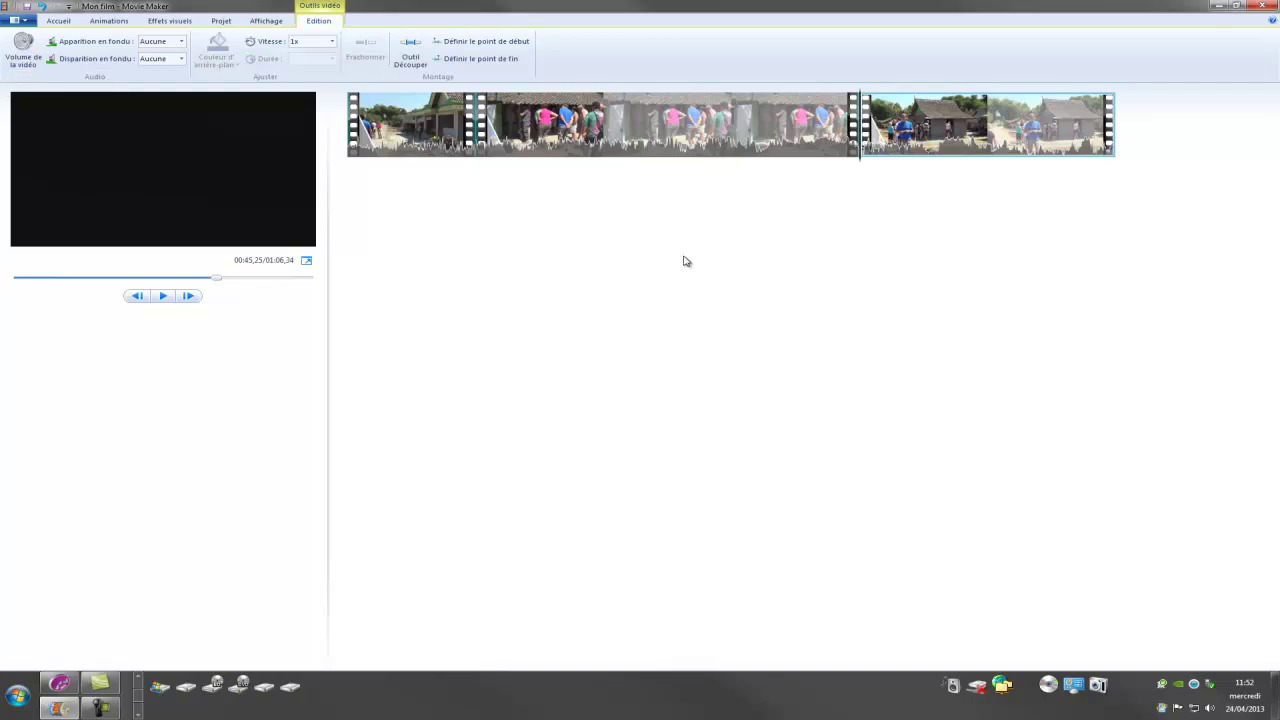
click(22, 20)
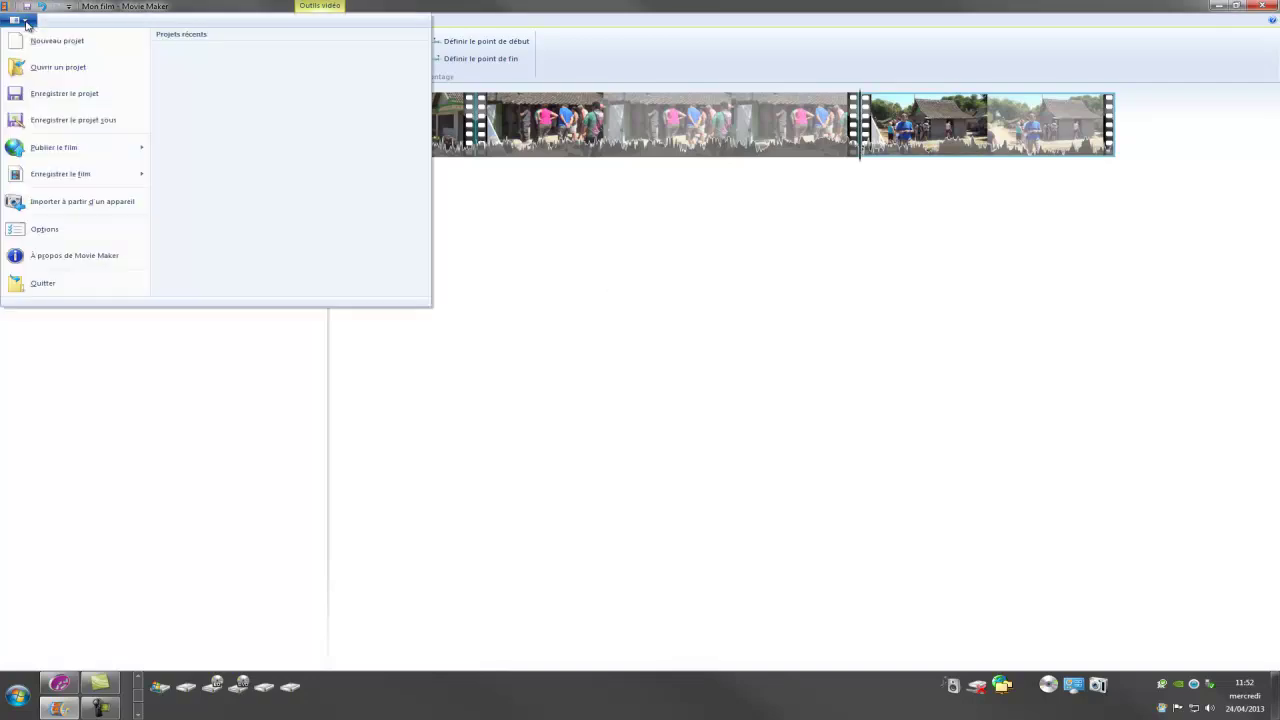
mouse_move(27, 176)
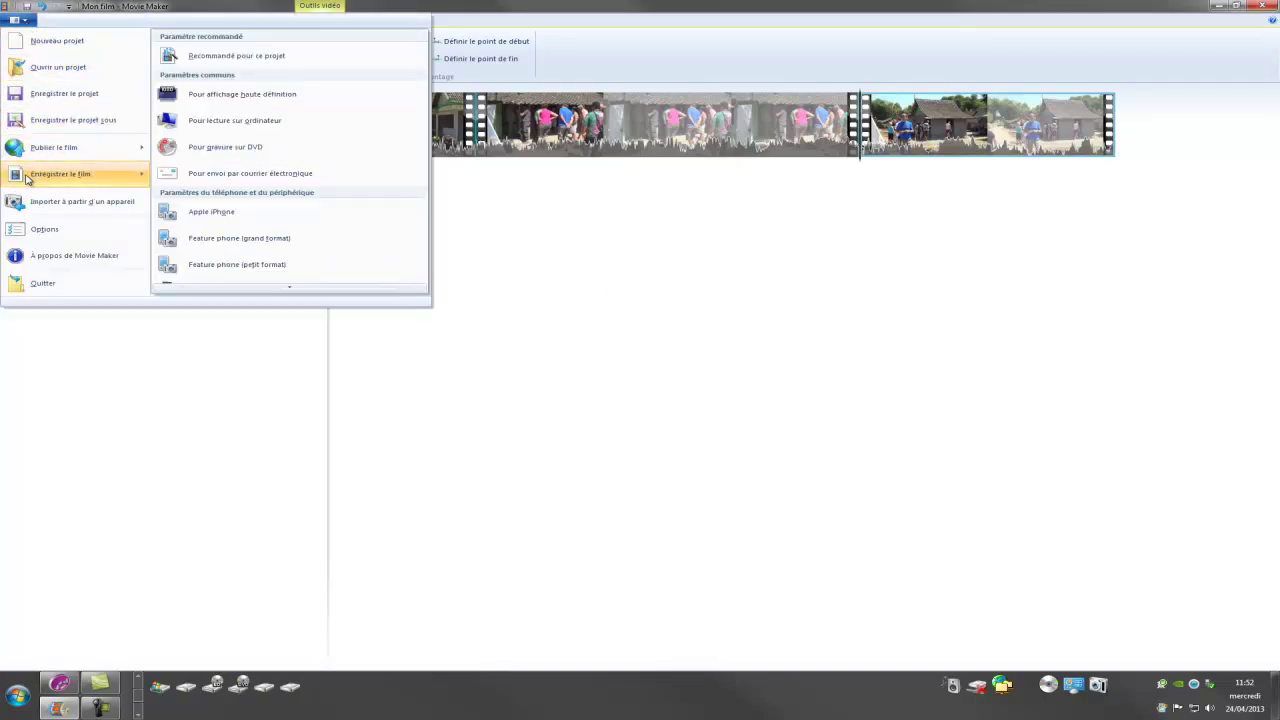
click(233, 62)
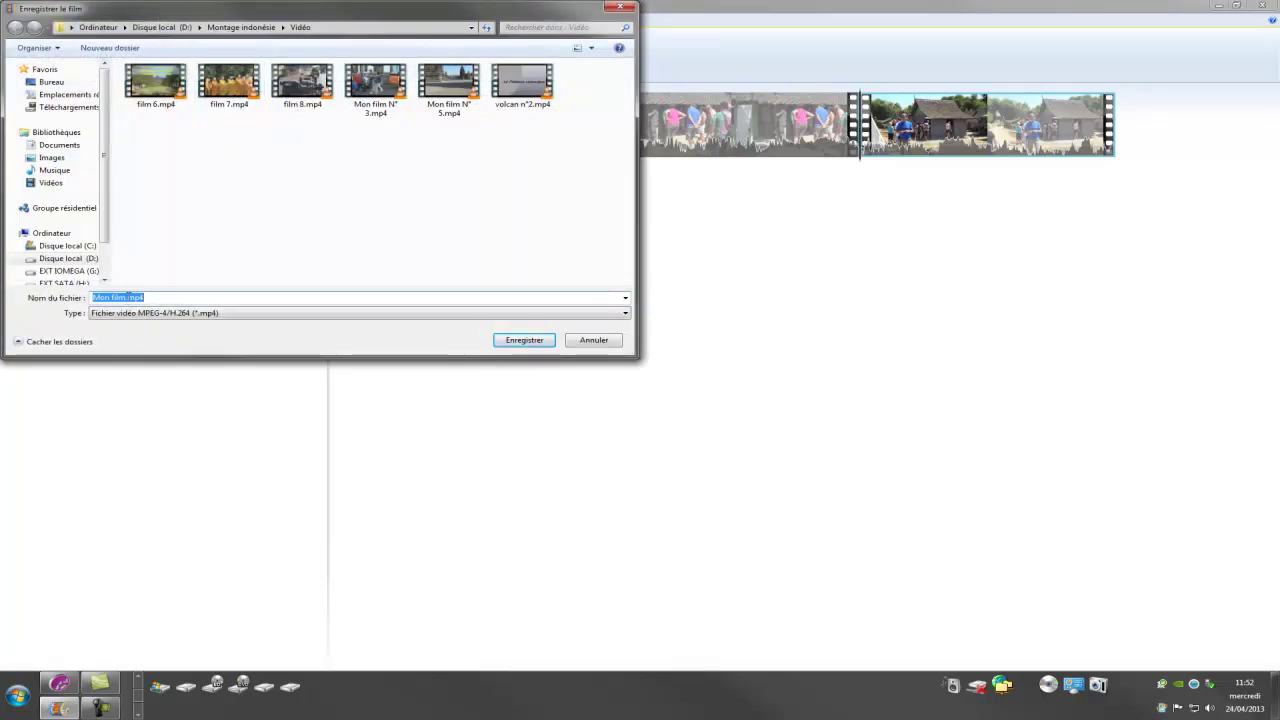
key(Tab)
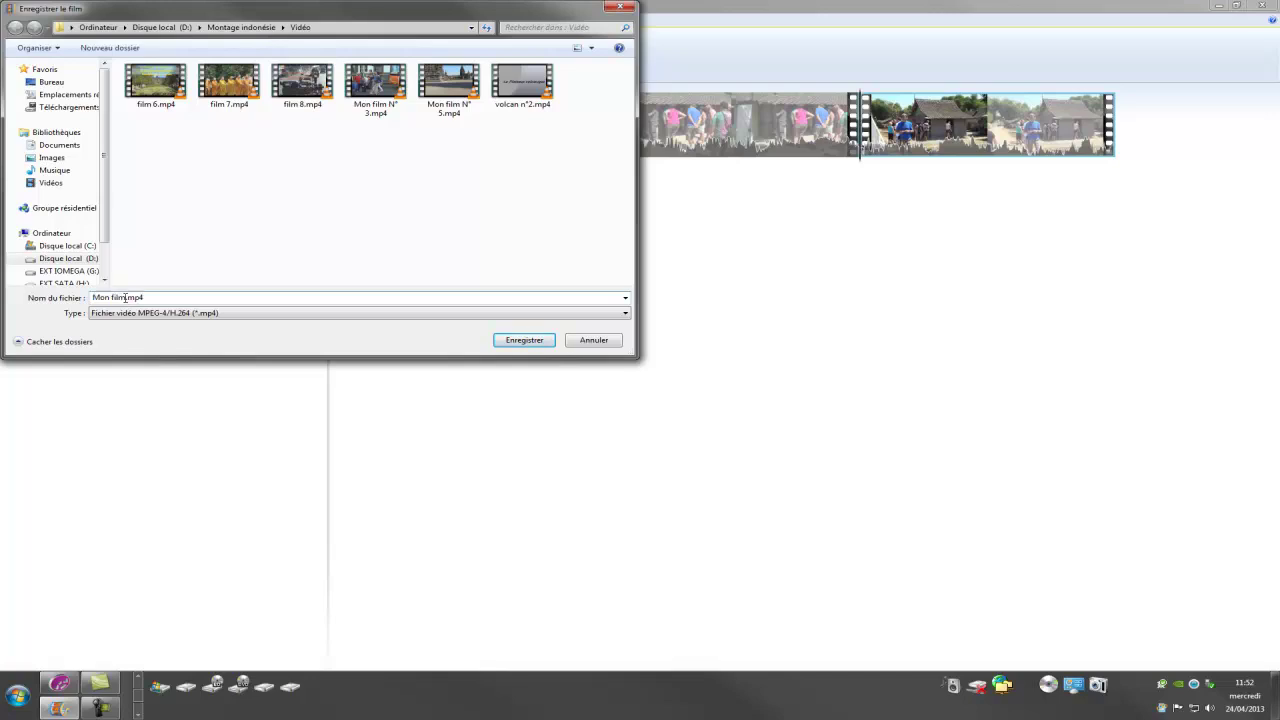
key(Tab)
click(525, 342)
click(525, 341)
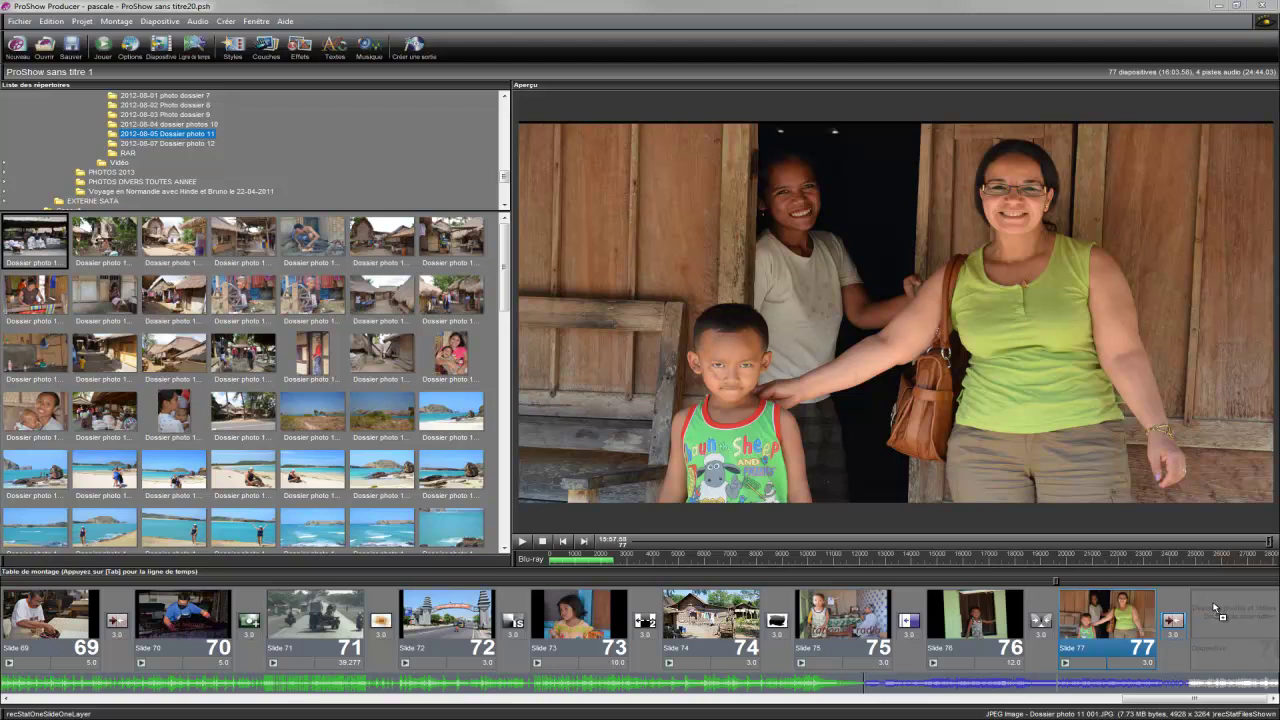
Switch to ProShow Producer and add the exported film after slide 77 as slide 78.
drag(1214, 606, 1212, 603)
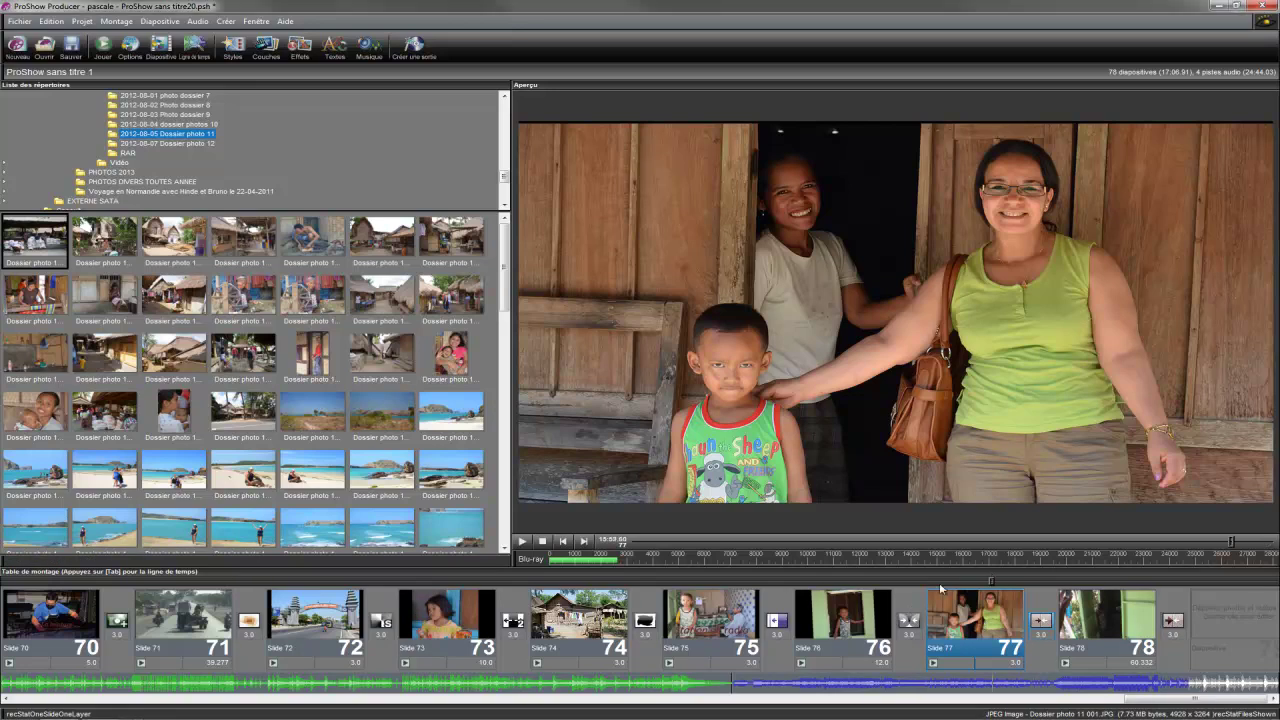
Preview the show from slide 77 through the inserted film and save the project under the new name ProShow sans titre21.psh.
click(522, 542)
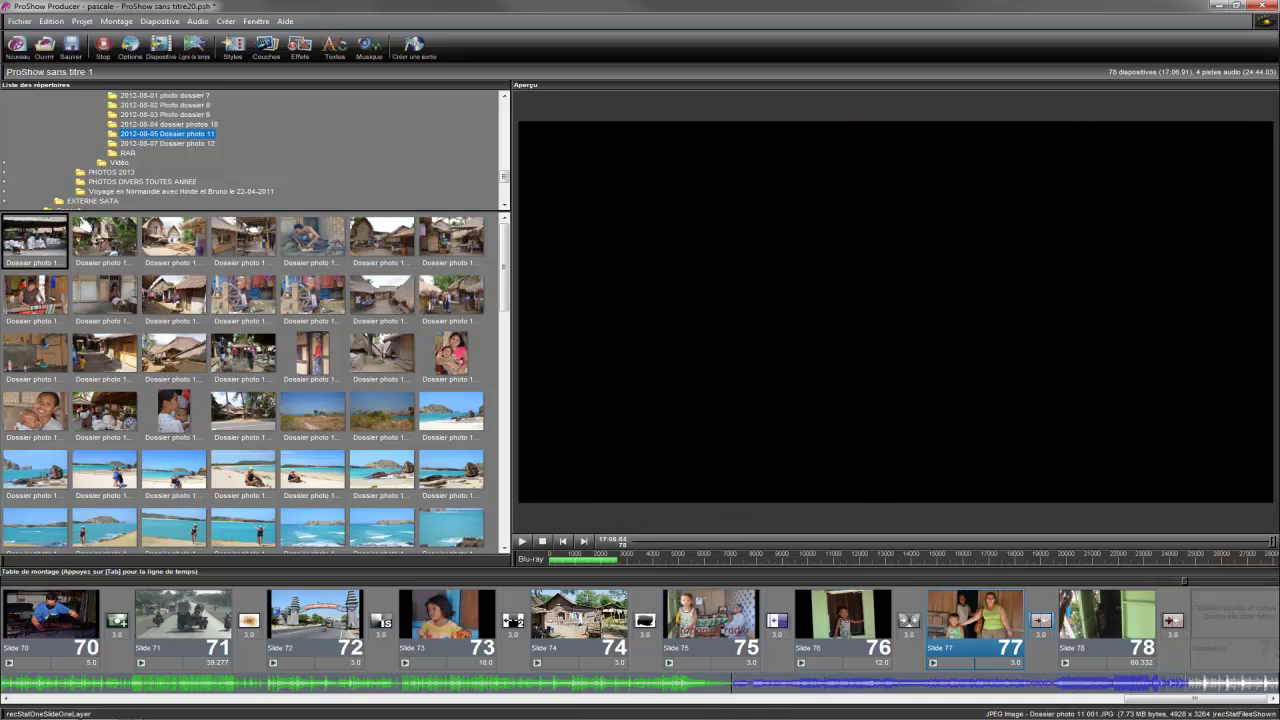
click(103, 45)
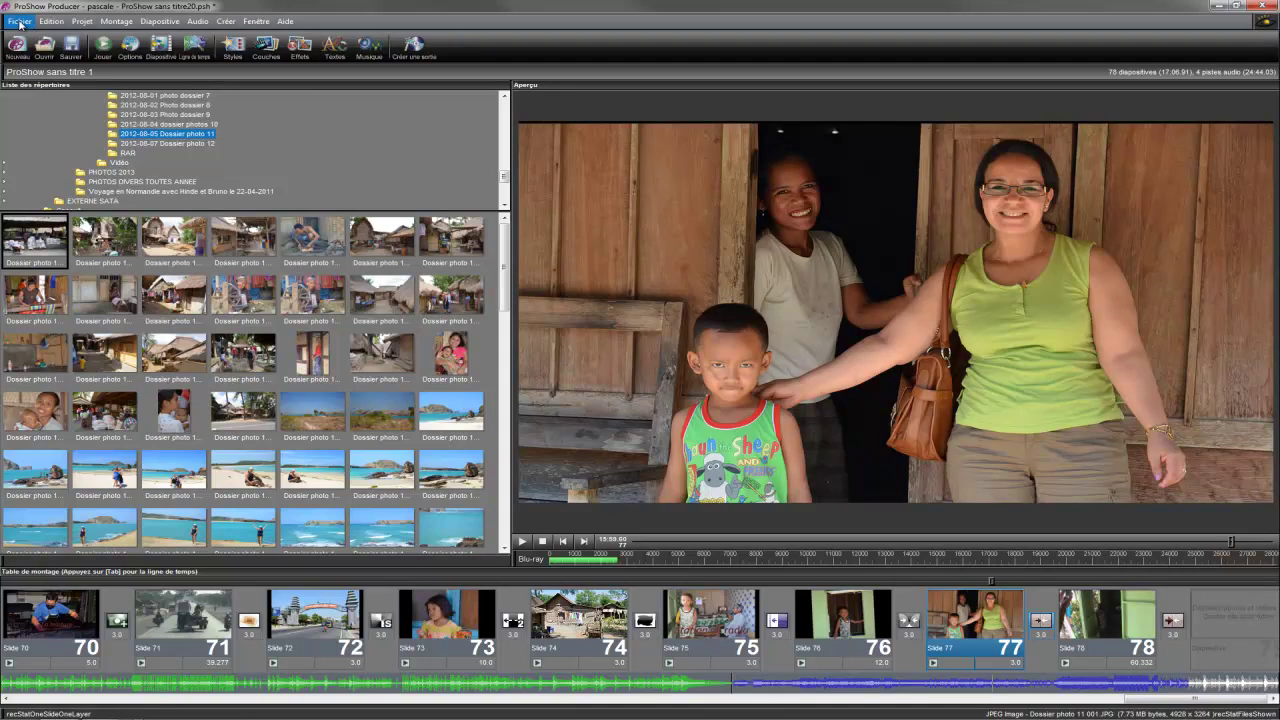
click(20, 22)
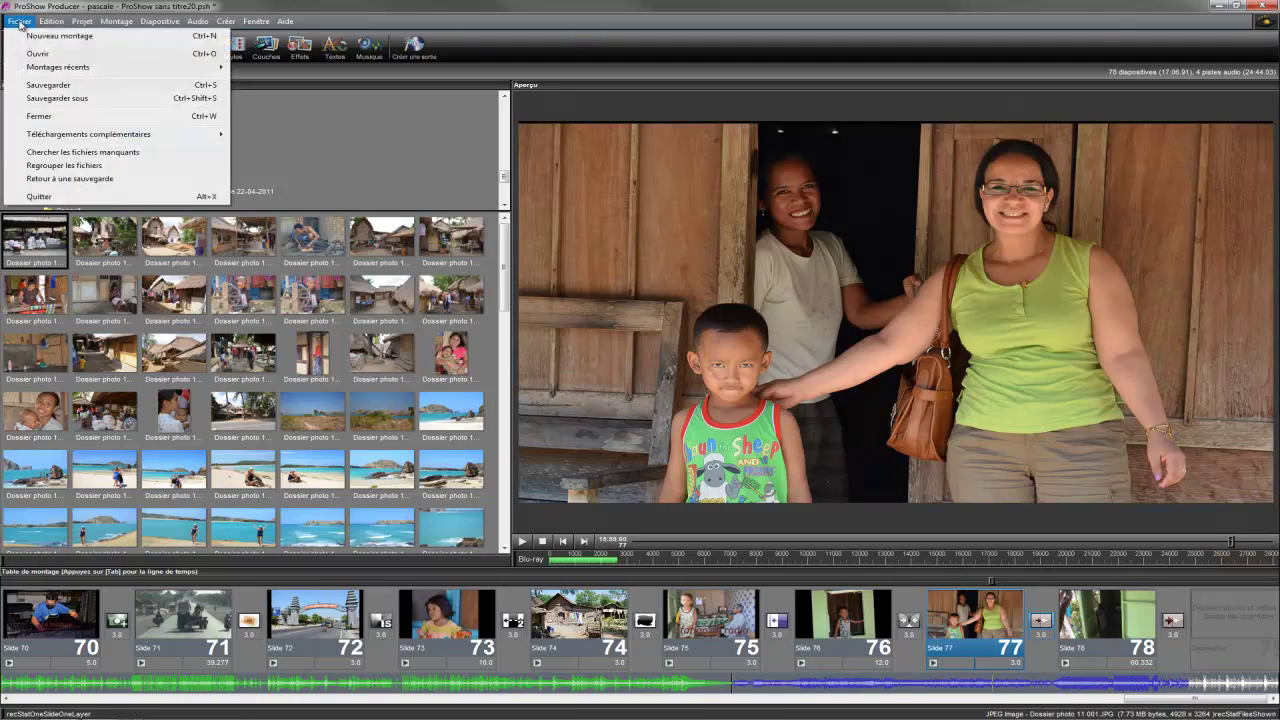
click(42, 100)
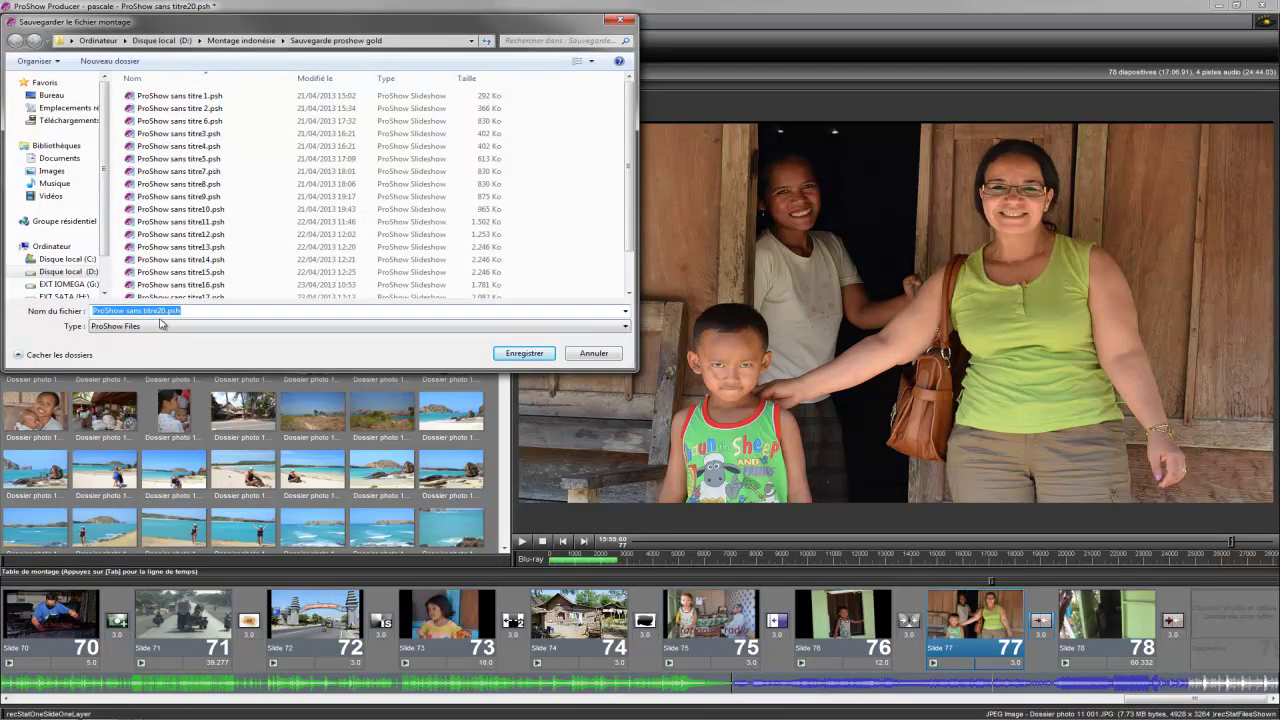
click(164, 312)
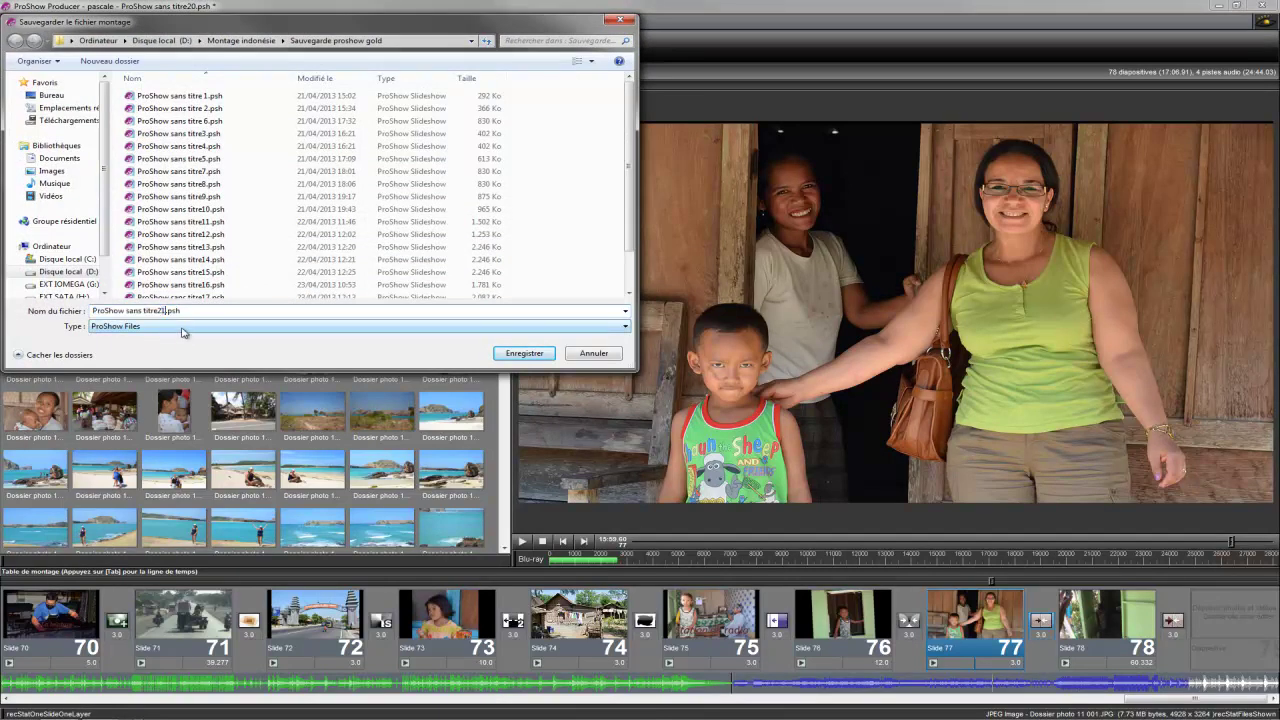
click(524, 354)
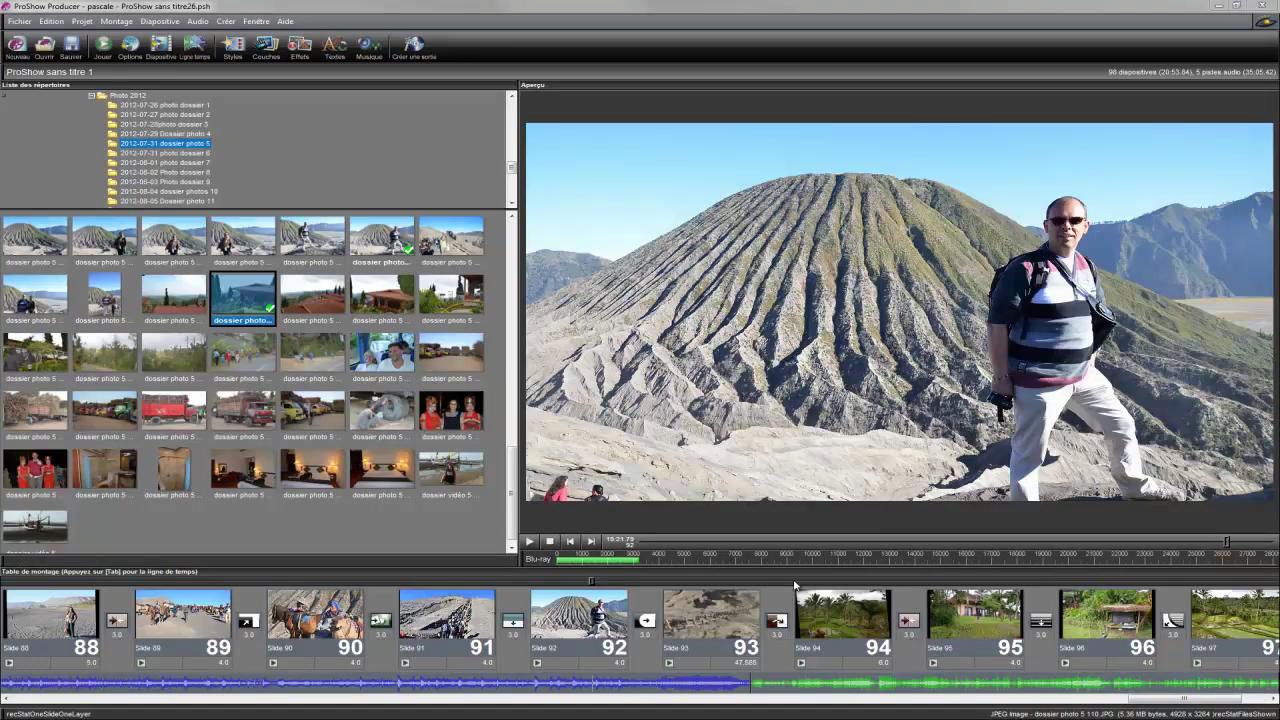
Set the main soundtrack's volume during other sounds to 10% and preview the passage from slide 92 into the slide 93 video.
right_click(715, 683)
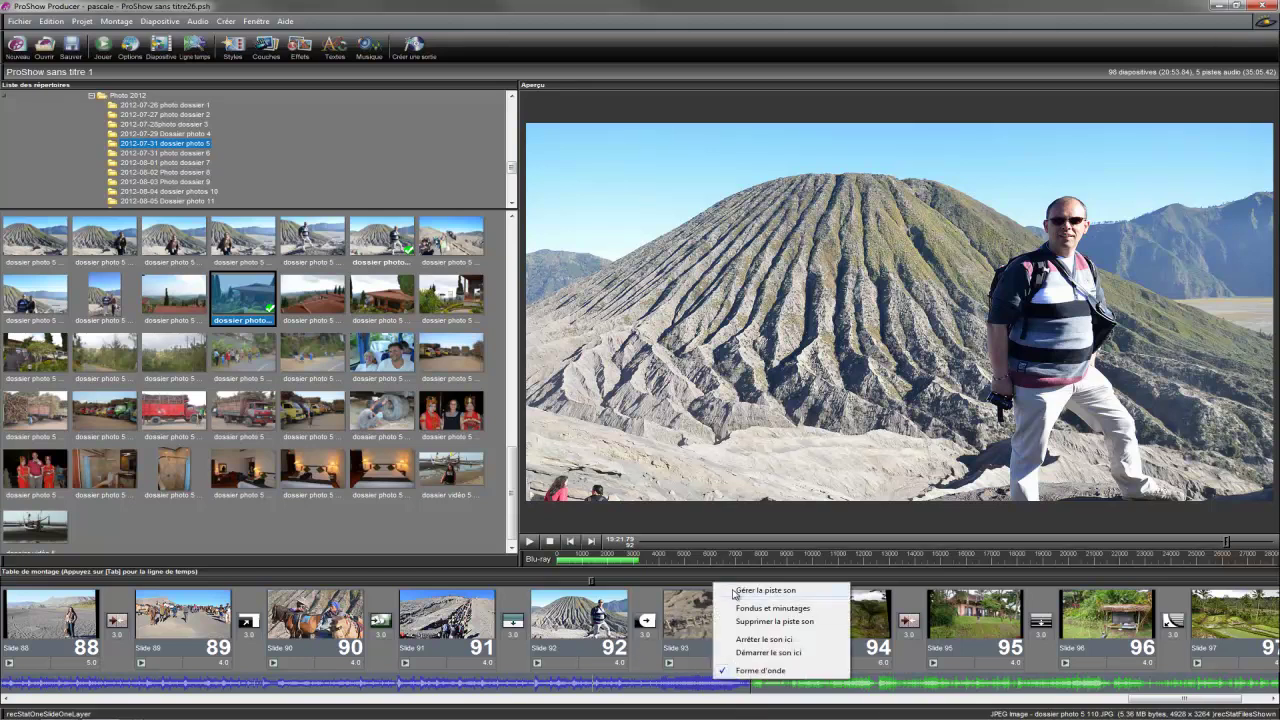
click(765, 590)
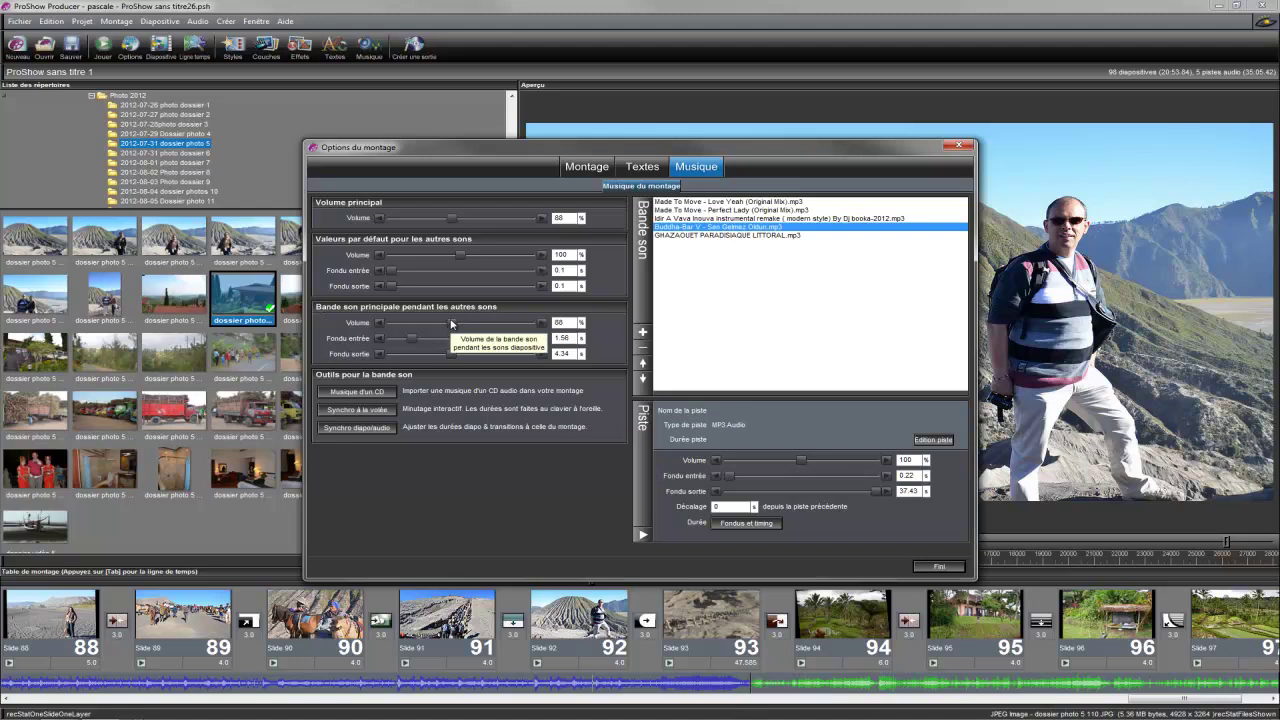
drag(451, 323, 396, 324)
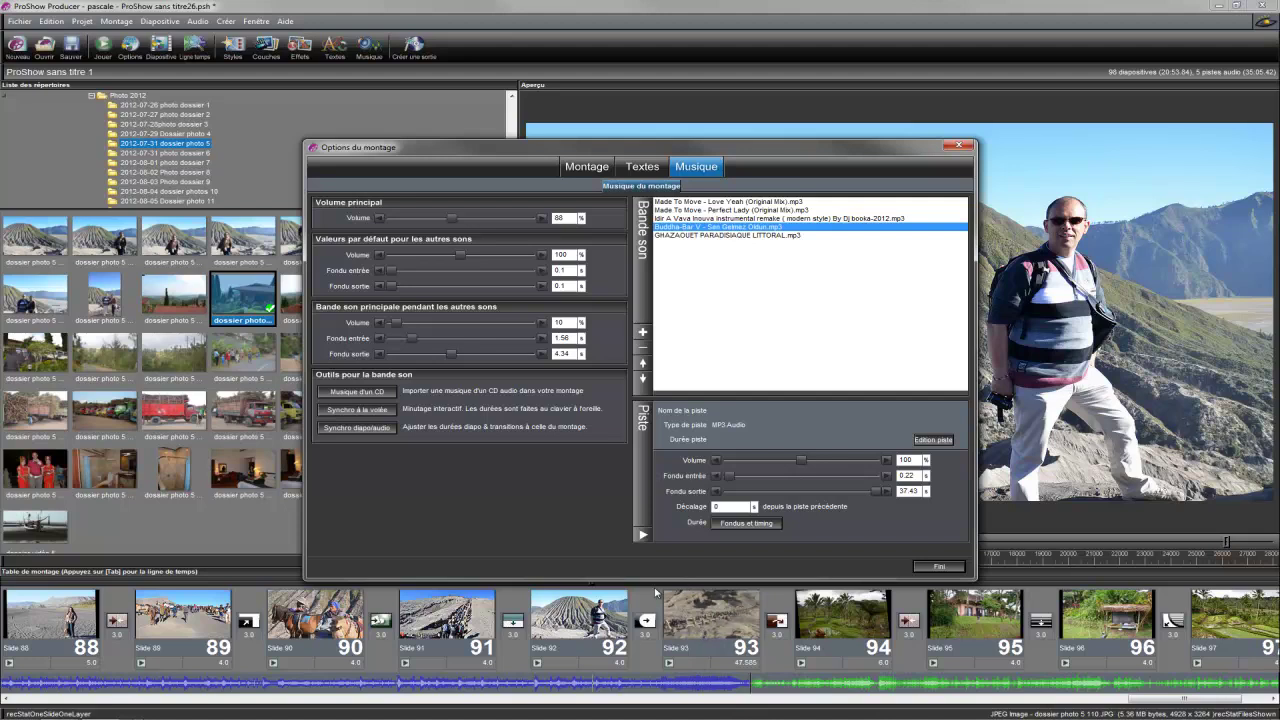
click(935, 567)
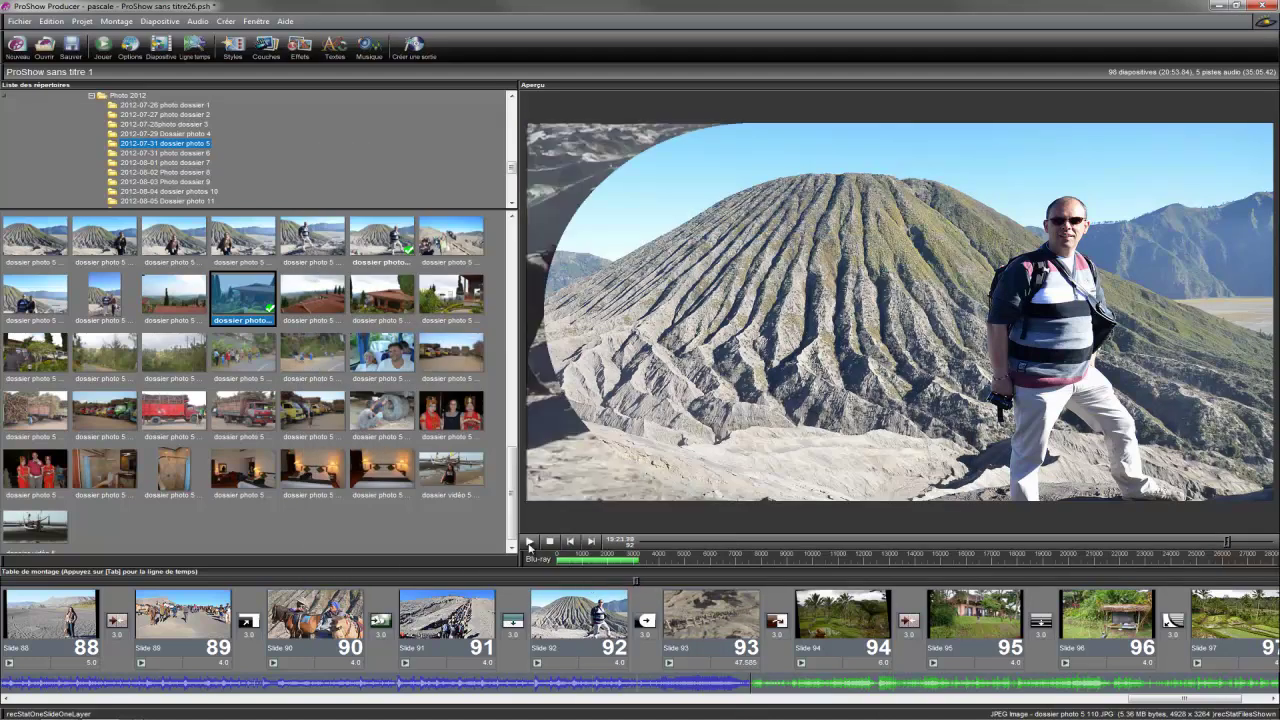
click(103, 45)
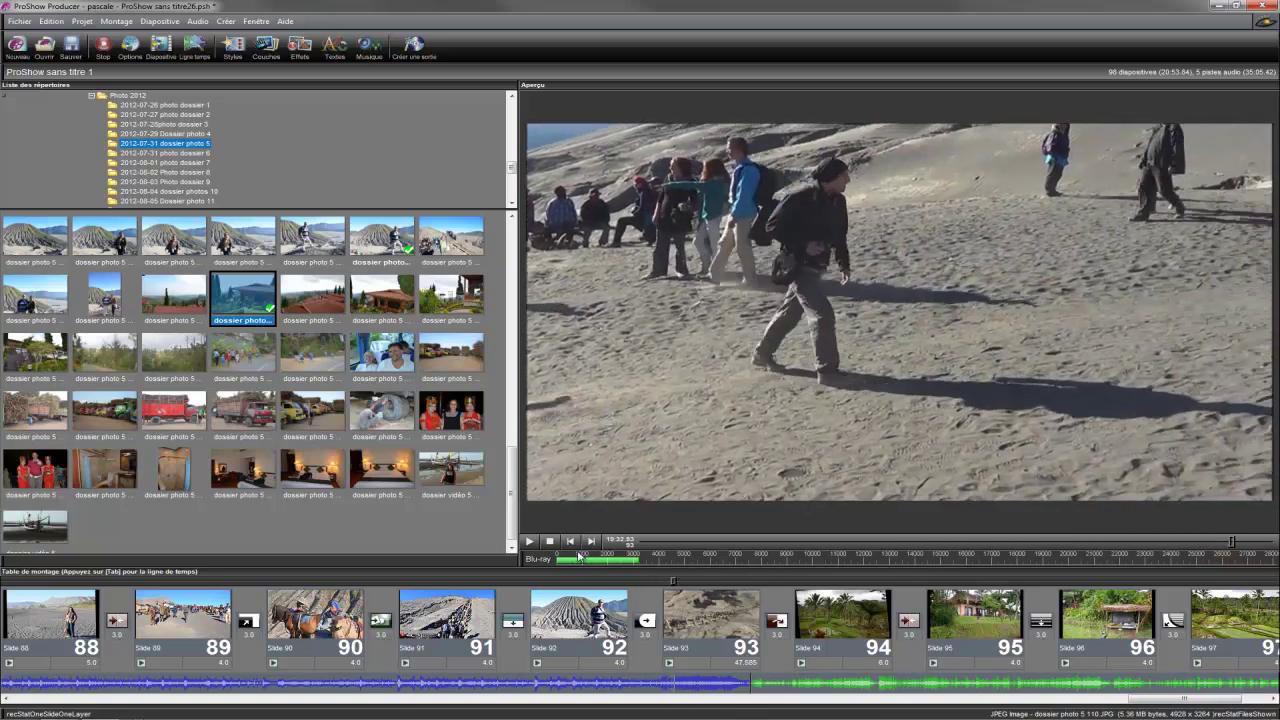
key(space)
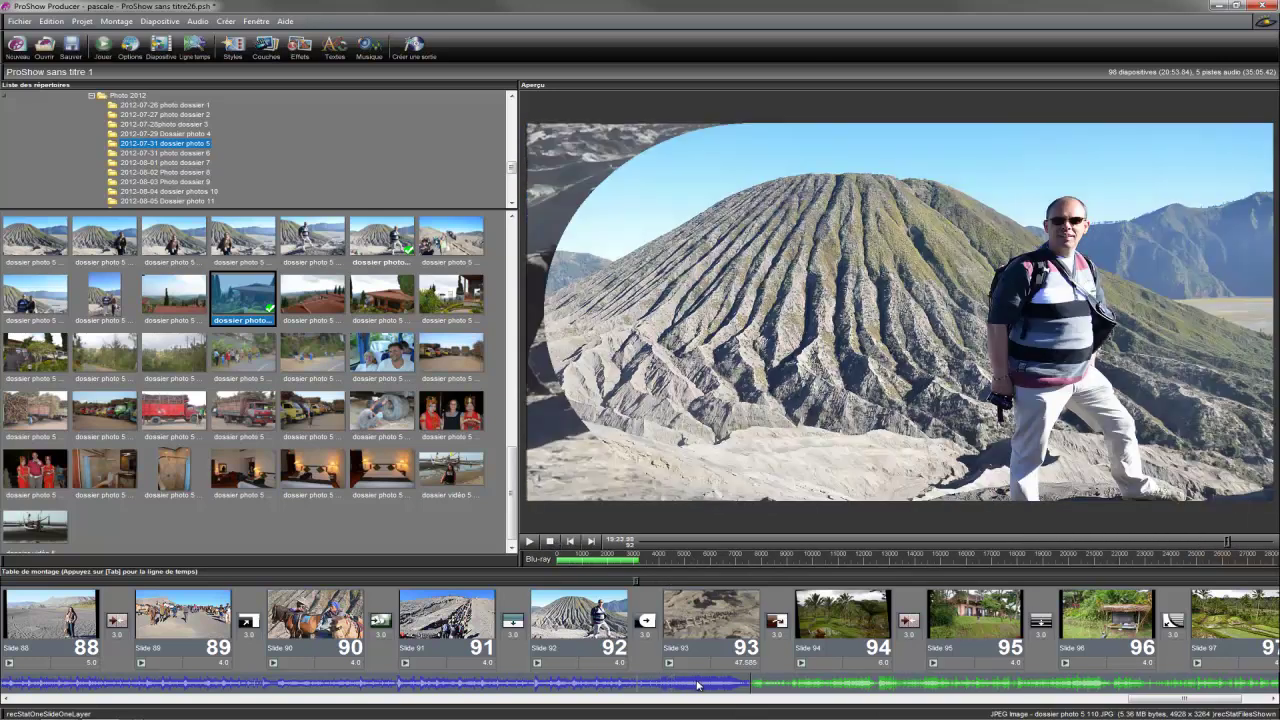
Set the main soundtrack during other sounds to 88% volume with a 4.86 s fade-out, and preview the slide 93 video.
right_click(698, 684)
click(728, 595)
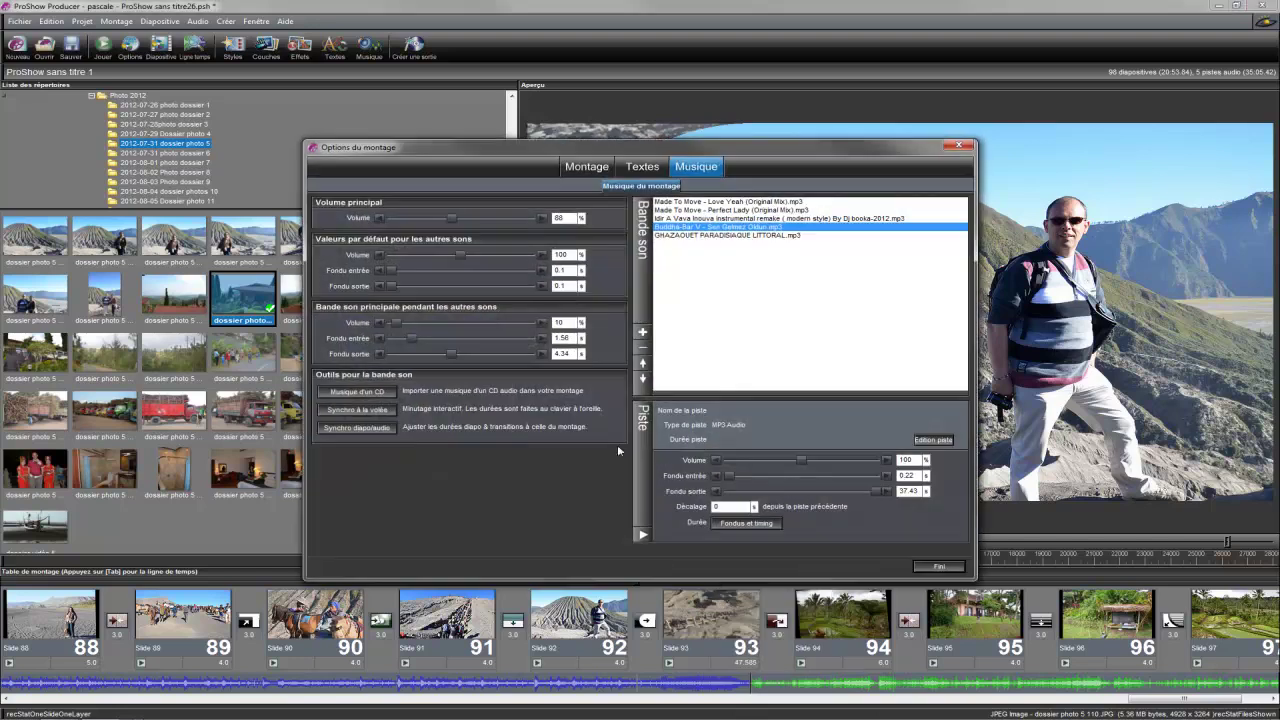
drag(401, 323, 457, 331)
drag(455, 358, 472, 360)
drag(477, 360, 462, 360)
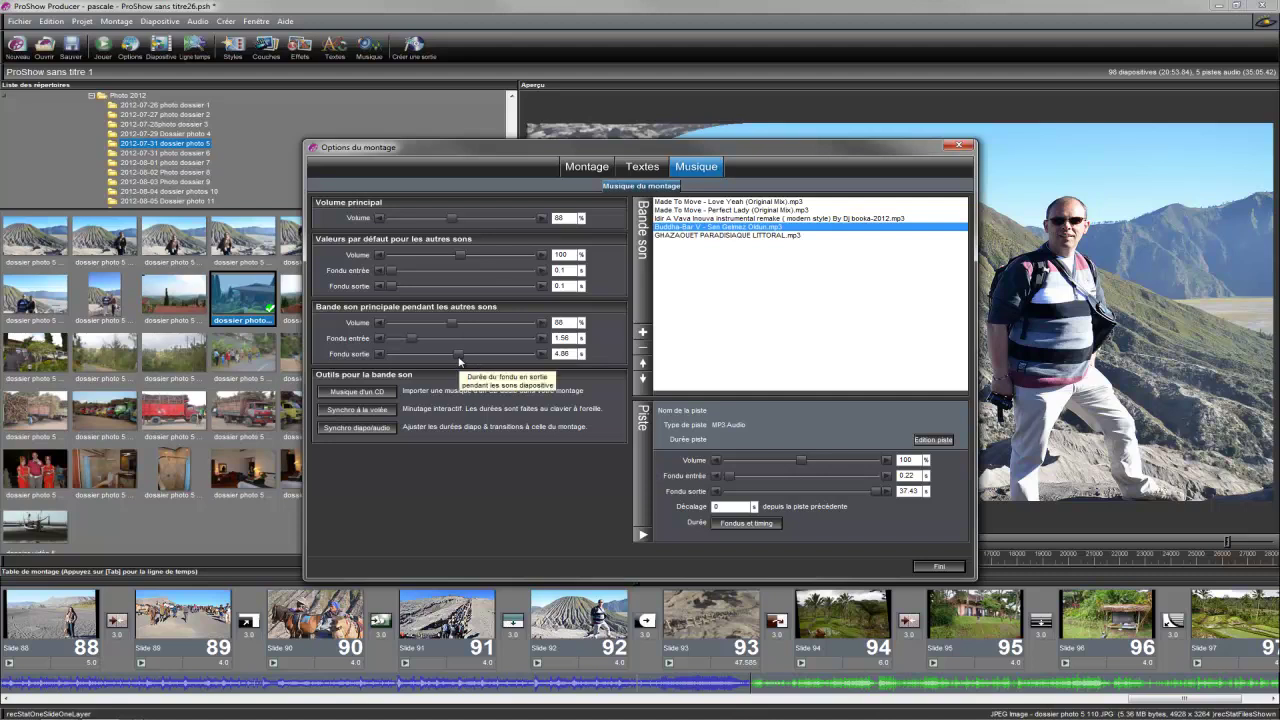
click(459, 356)
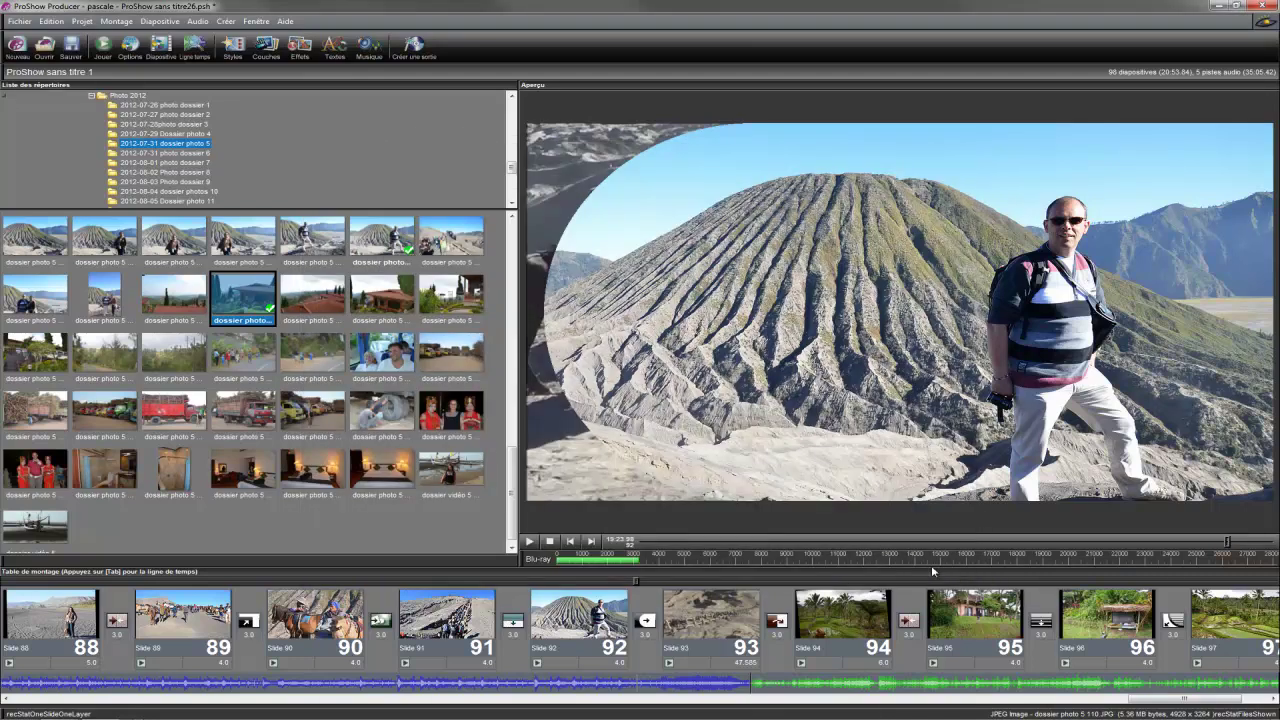
click(936, 567)
click(529, 541)
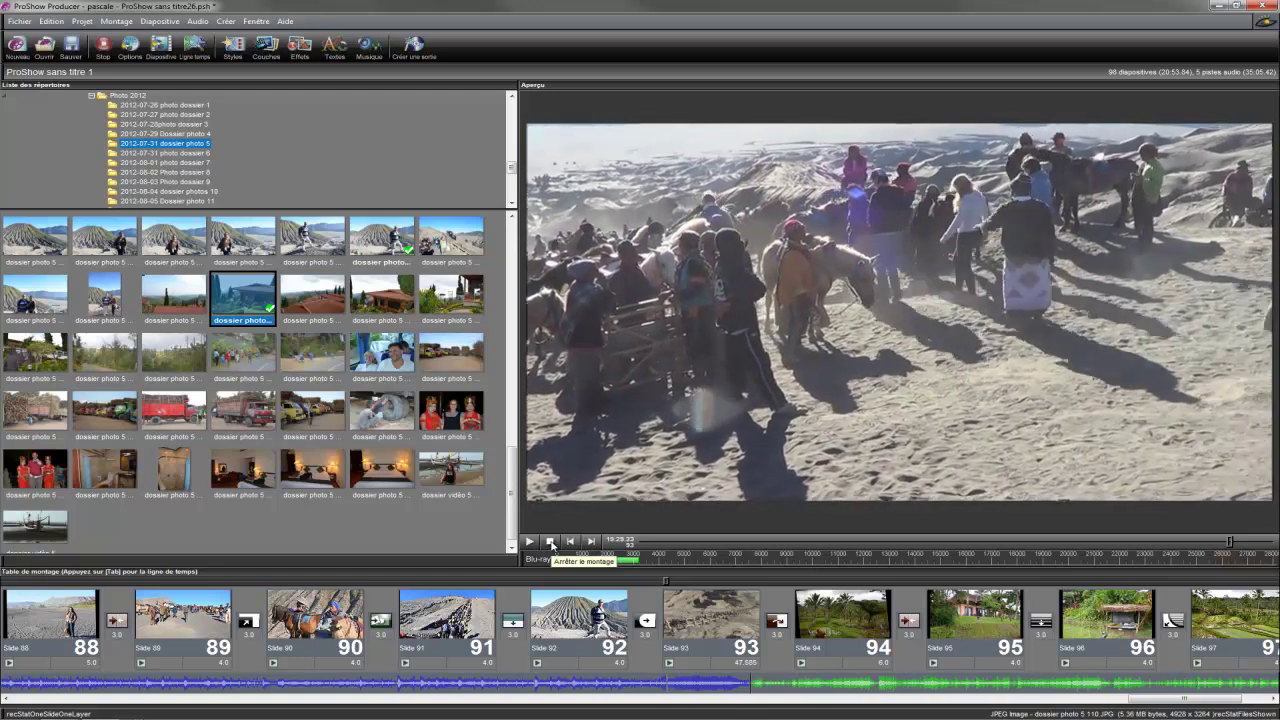
click(551, 543)
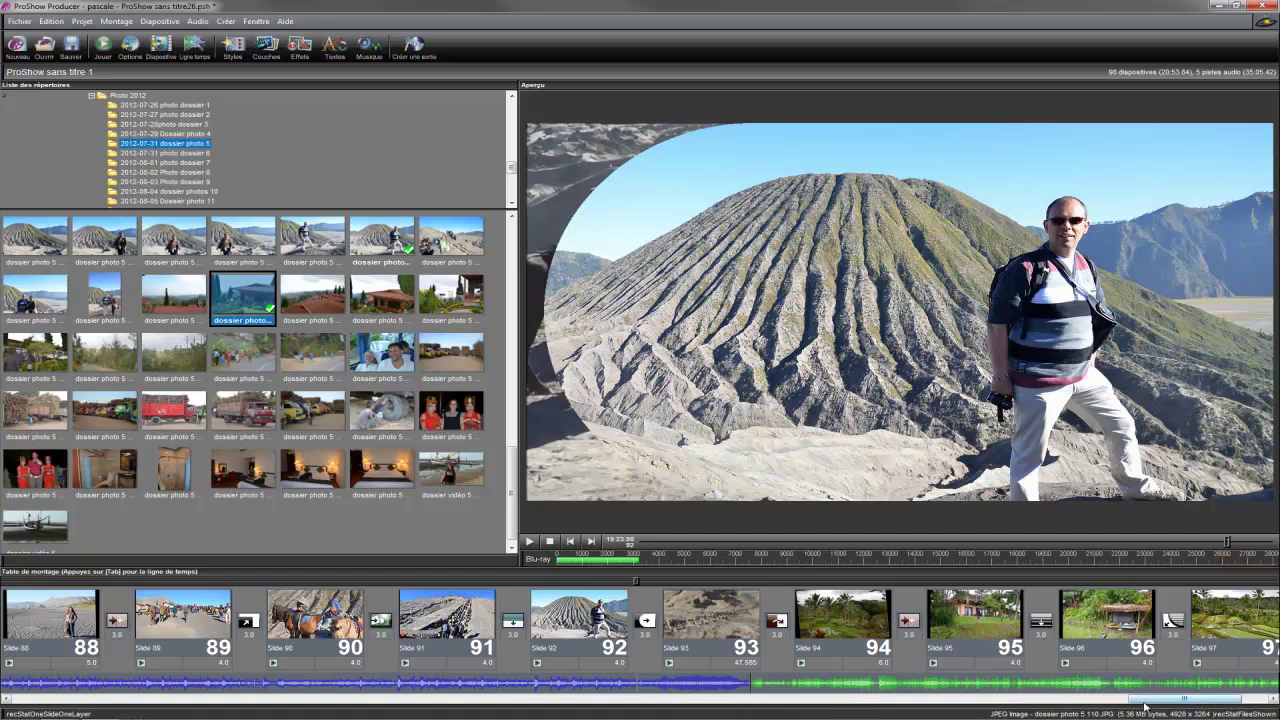
Add the photo dossier photo 5 113 after slide 98 as slide 99.
drag(1148, 706, 1204, 708)
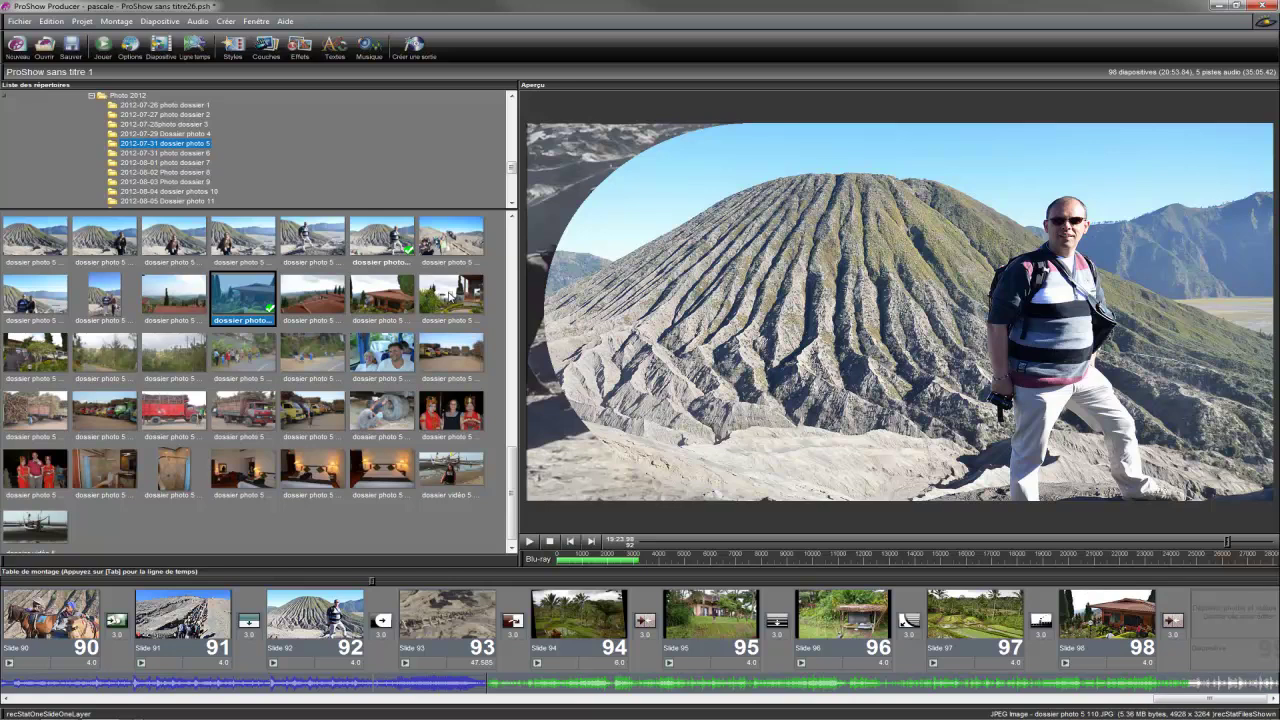
click(451, 295)
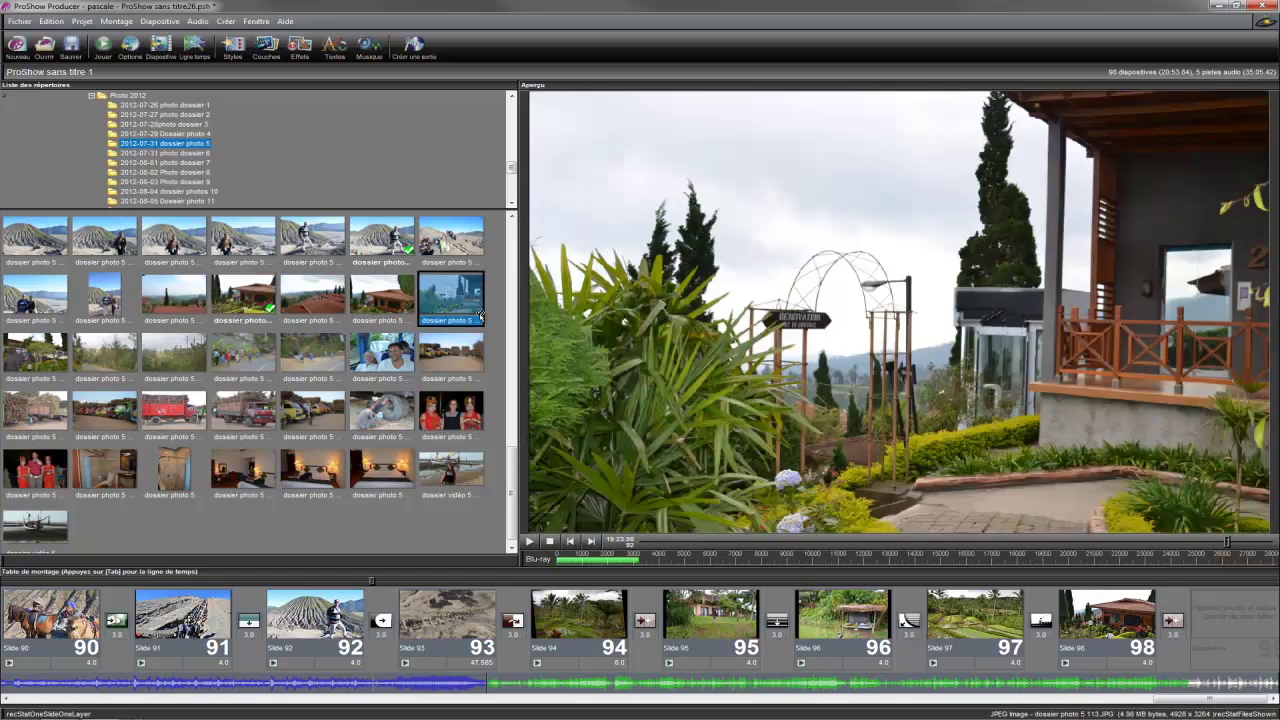
drag(1040, 591, 1222, 614)
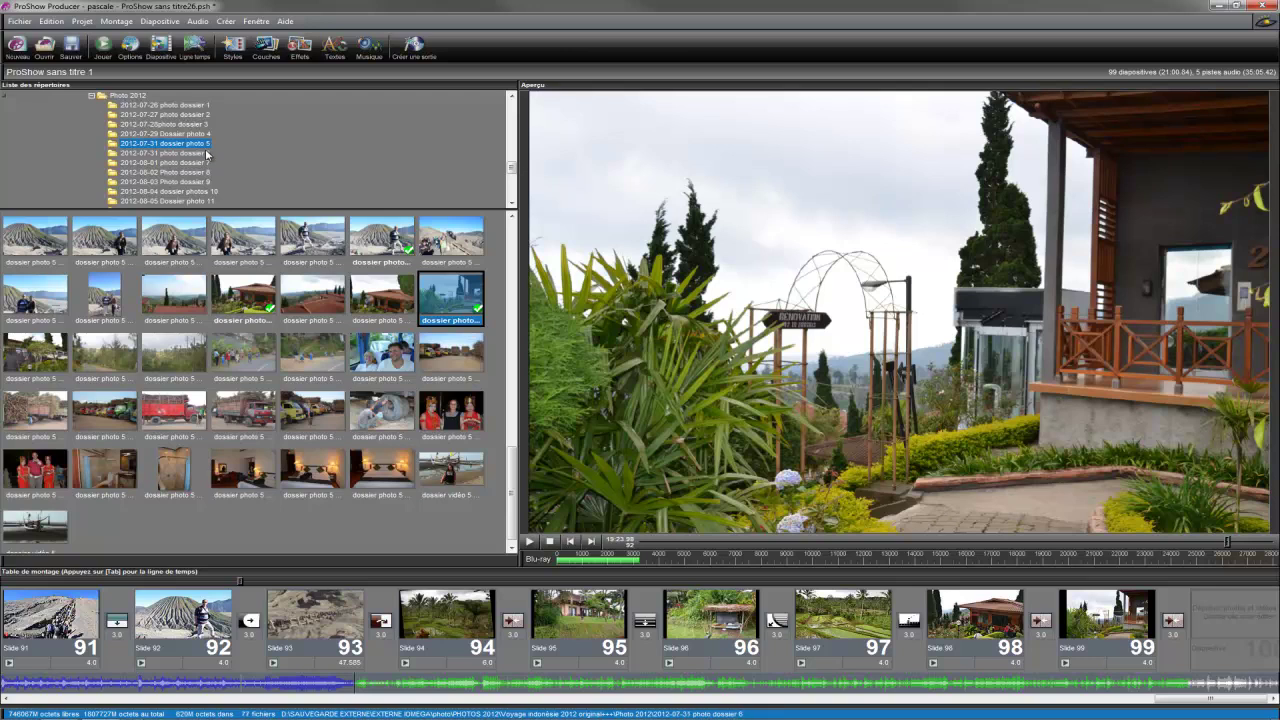
mouse_move(511, 167)
mouse_down()
mouse_move(513, 125)
mouse_move(517, 173)
mouse_up()
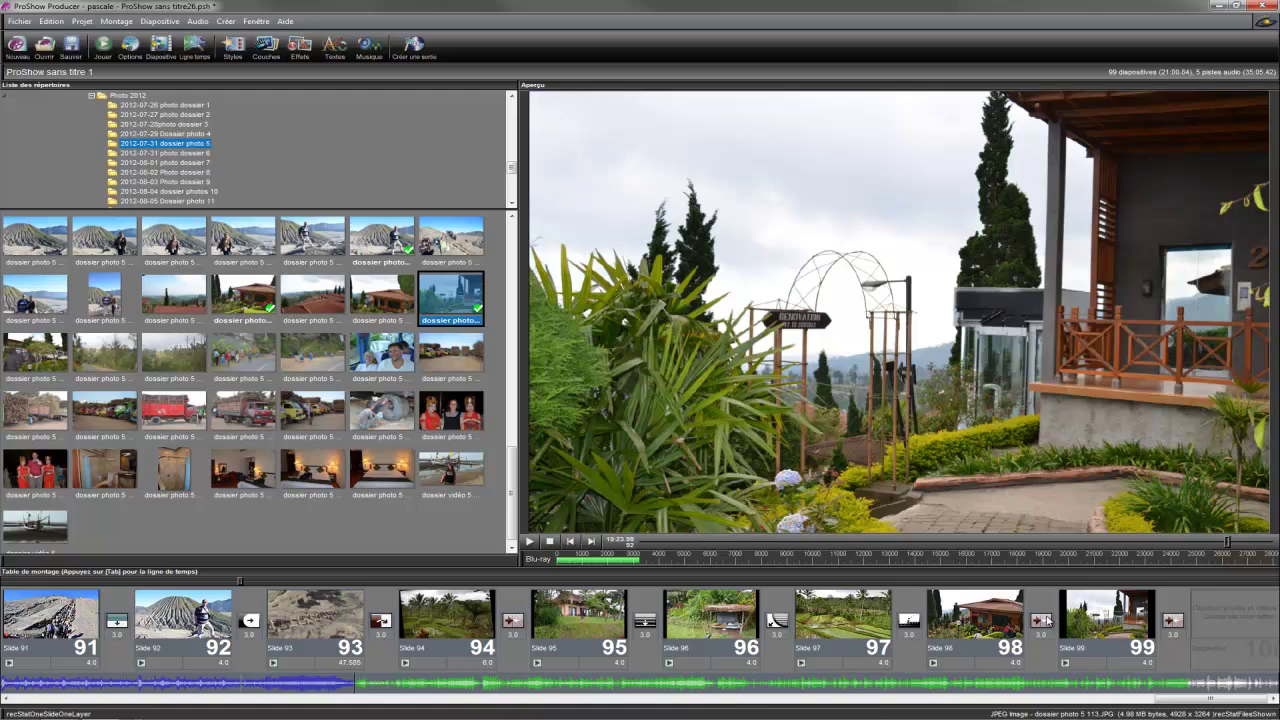
Apply the Two-Sided transition Segmented Facets - Alternating between slides 98 and 99 after trying several Image Adjustments transitions.
double_click(1041, 621)
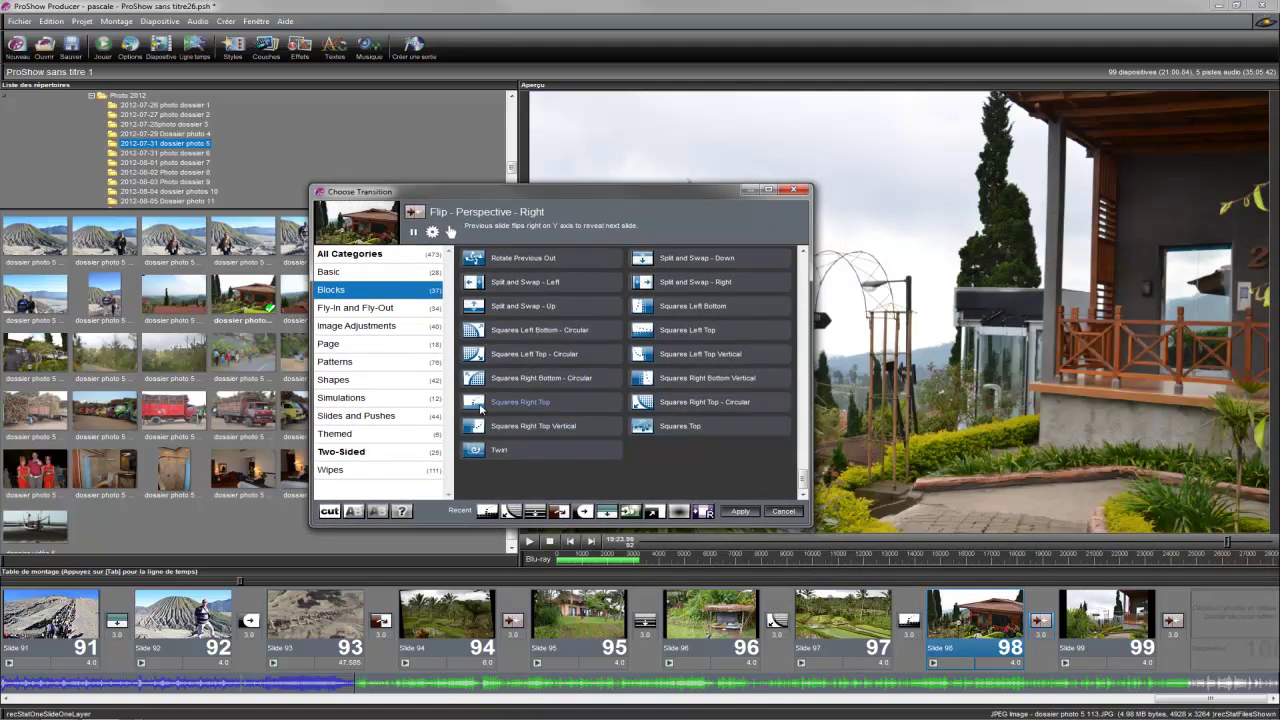
click(366, 326)
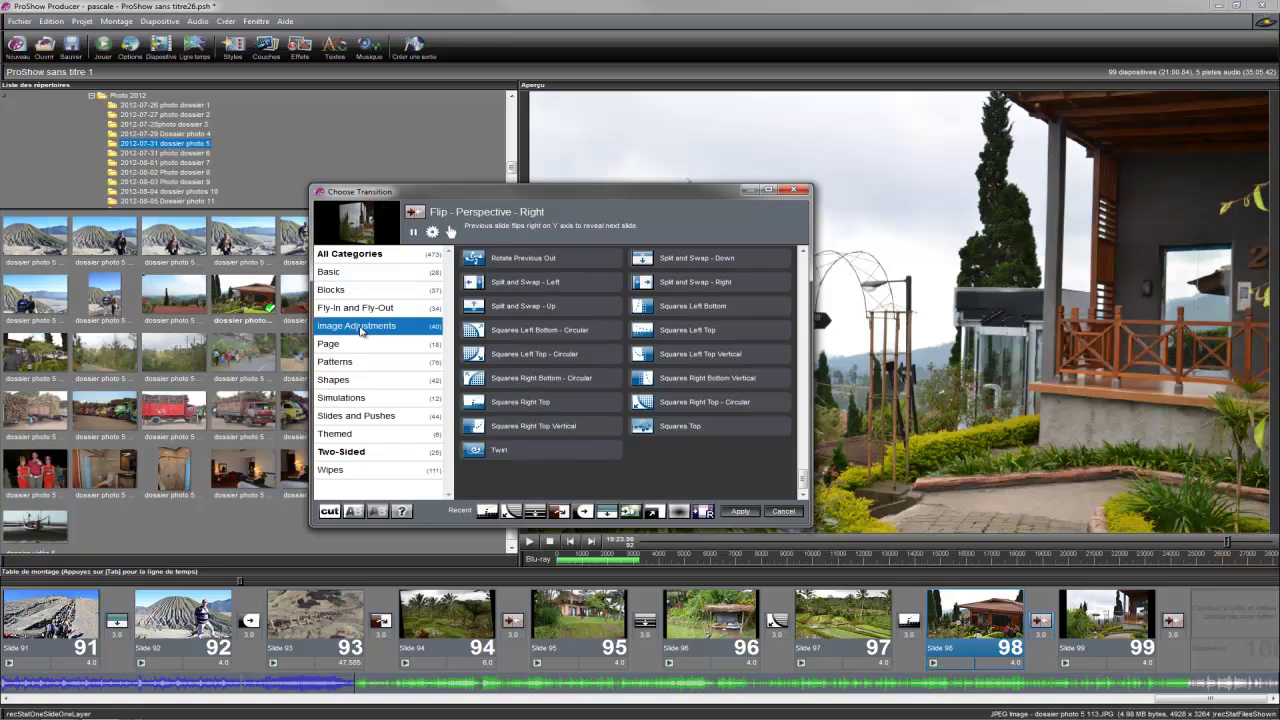
click(471, 346)
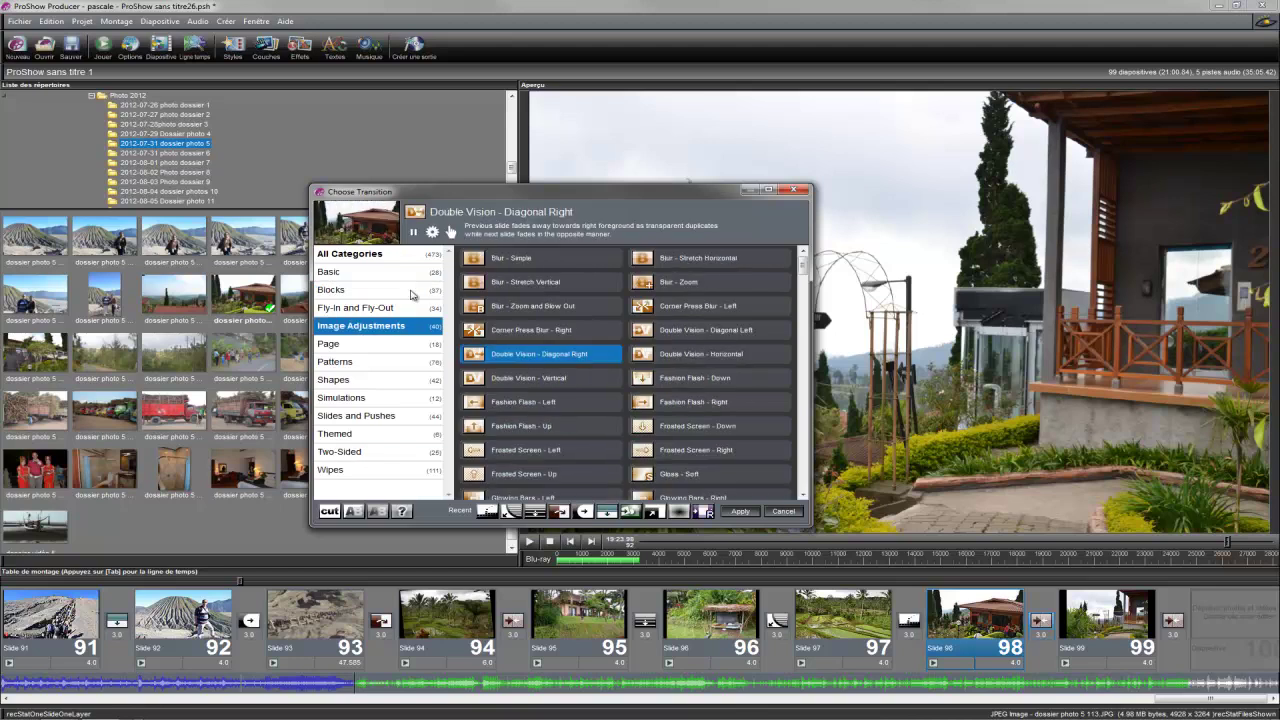
click(474, 427)
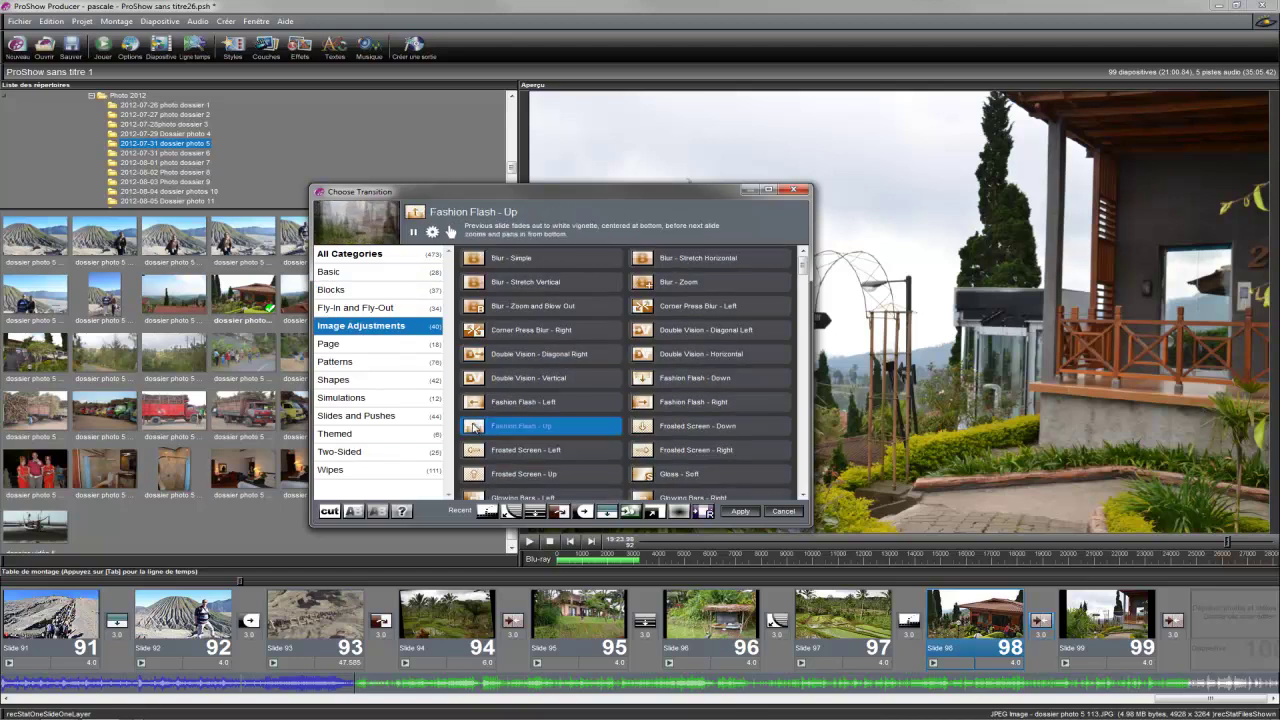
key(Down)
click(346, 362)
click(362, 437)
click(369, 454)
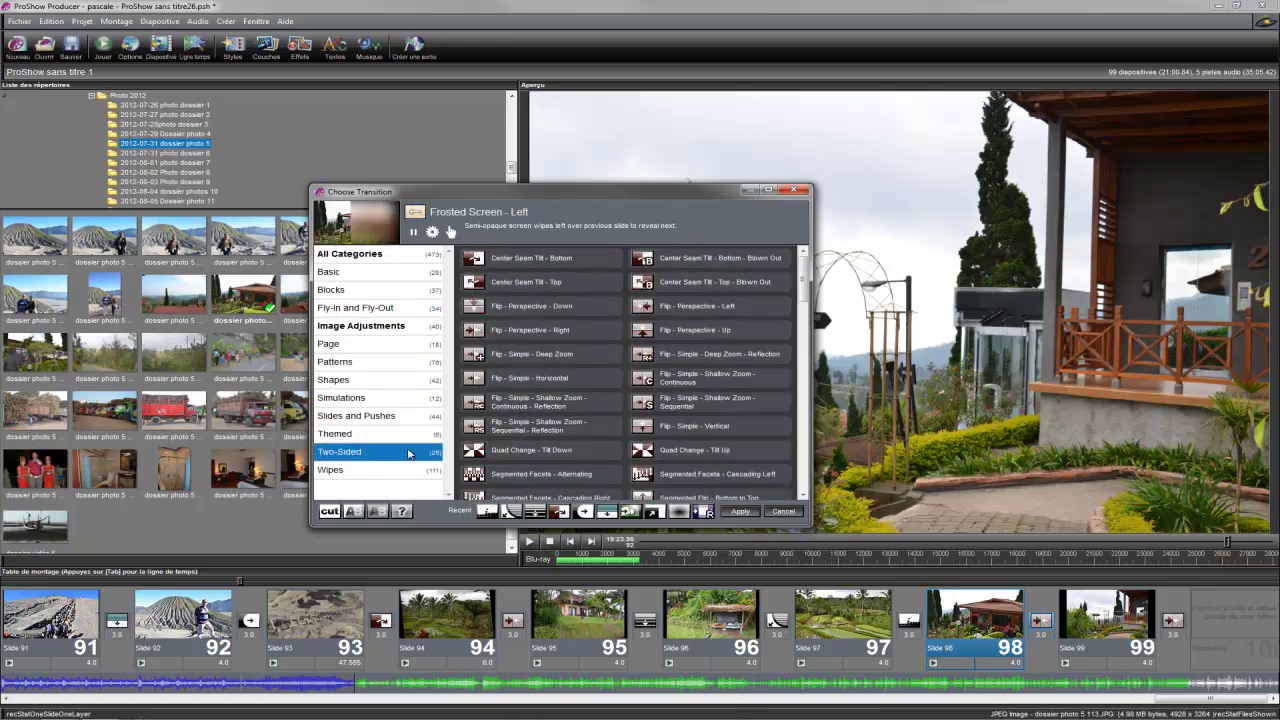
click(470, 336)
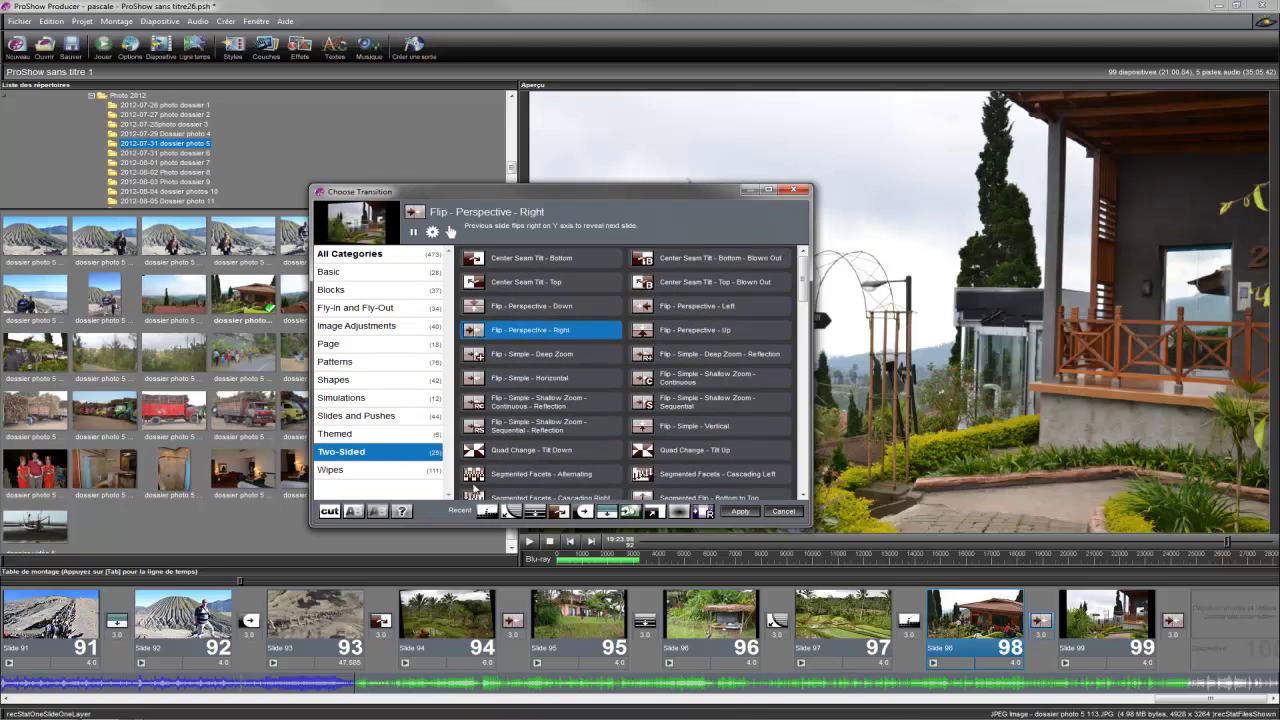
click(540, 474)
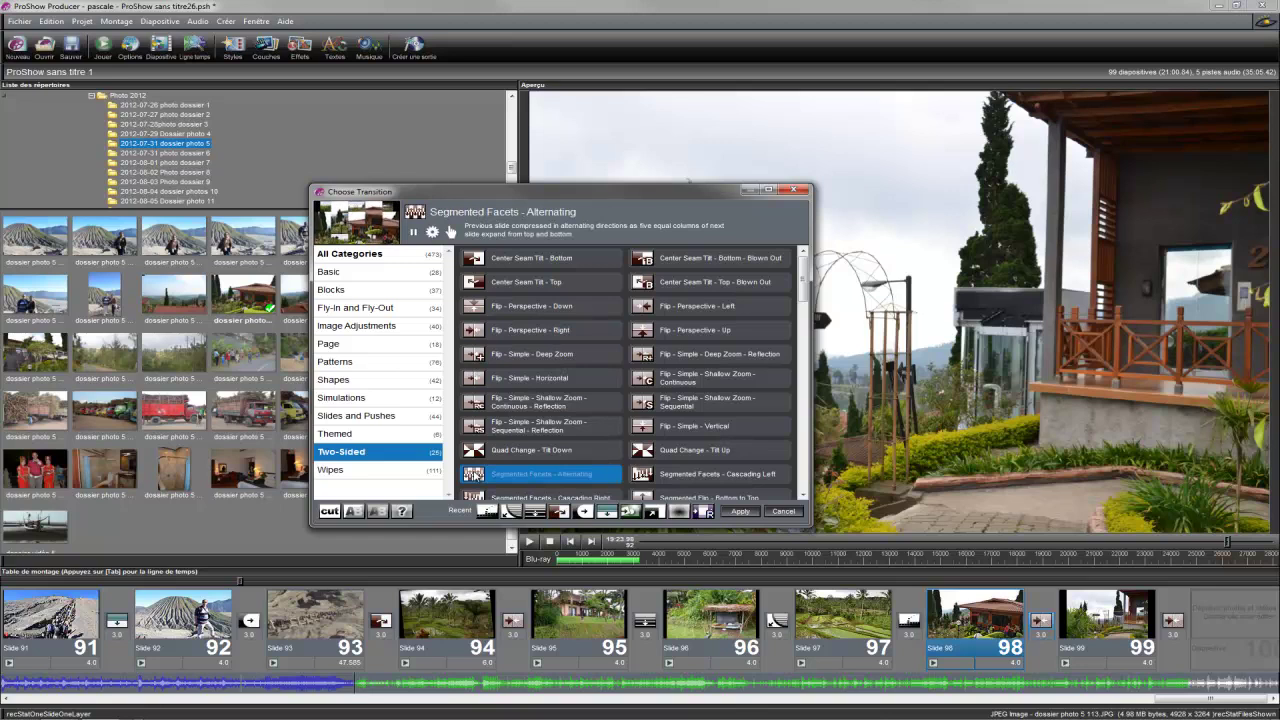
click(740, 511)
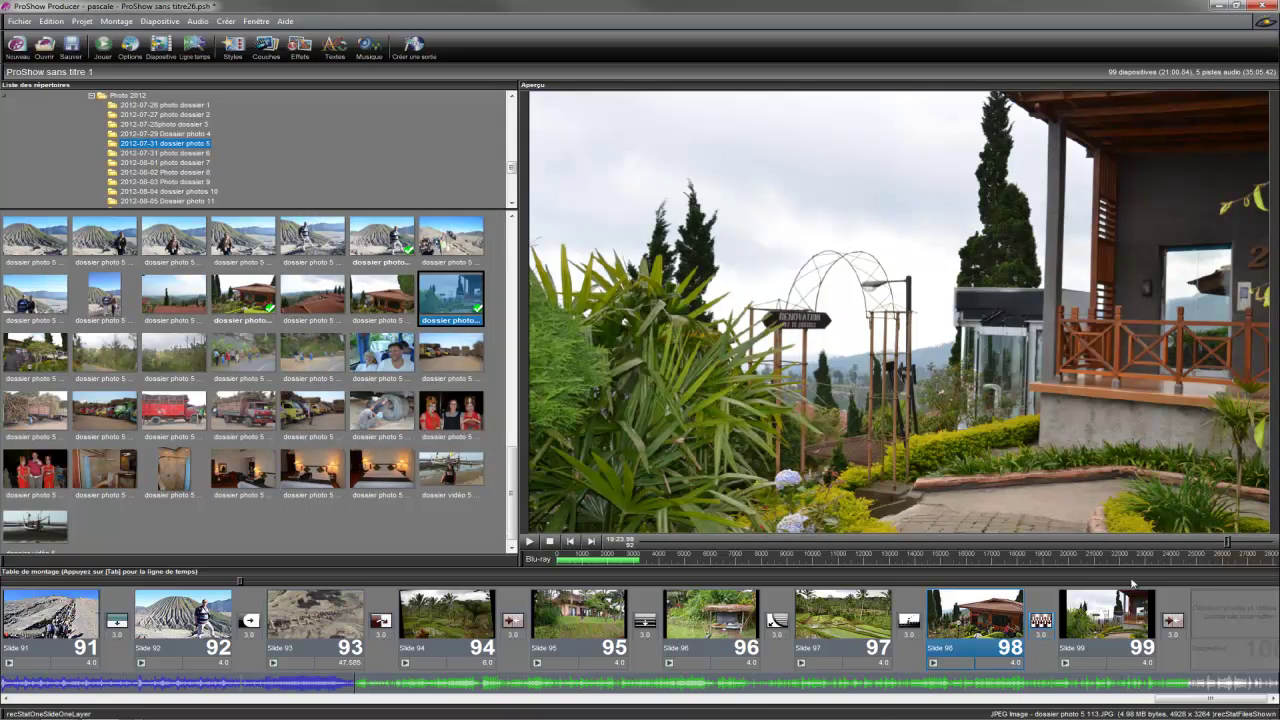
Enlarge the photo layer of slide 99 to fill the width of the frame and accept the slide options.
double_click(1098, 625)
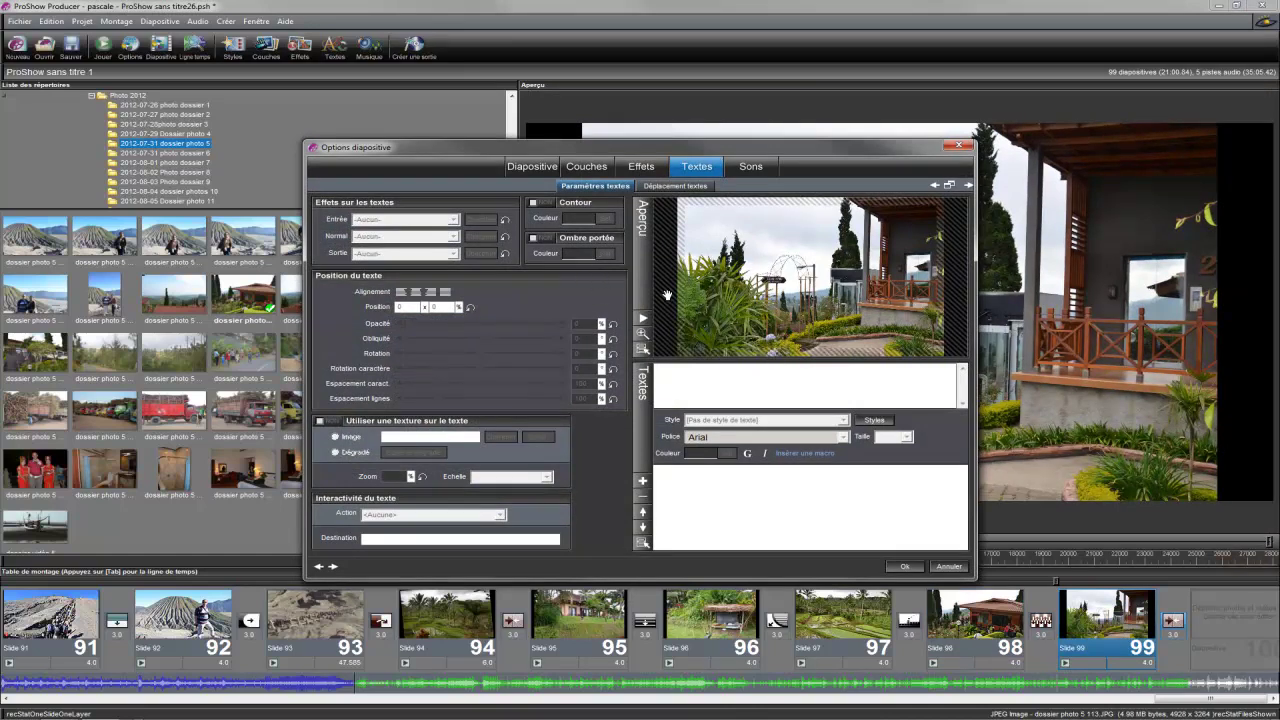
click(586, 166)
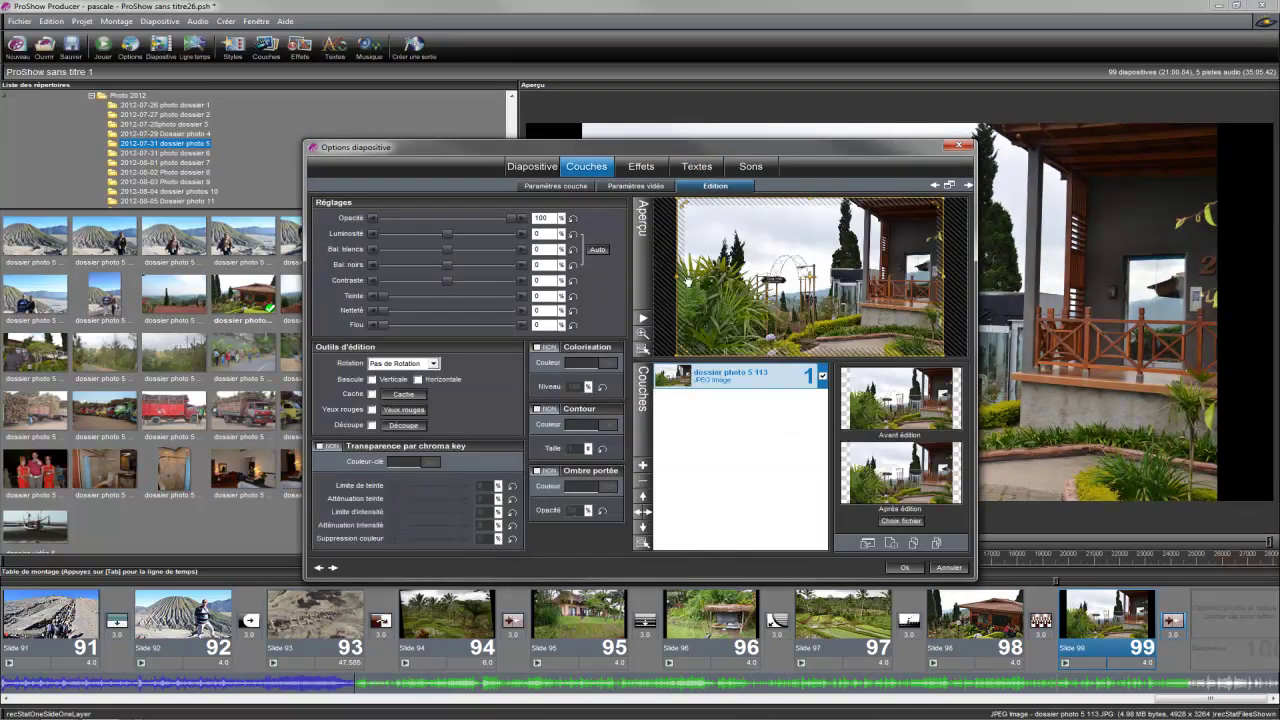
drag(676, 277, 651, 280)
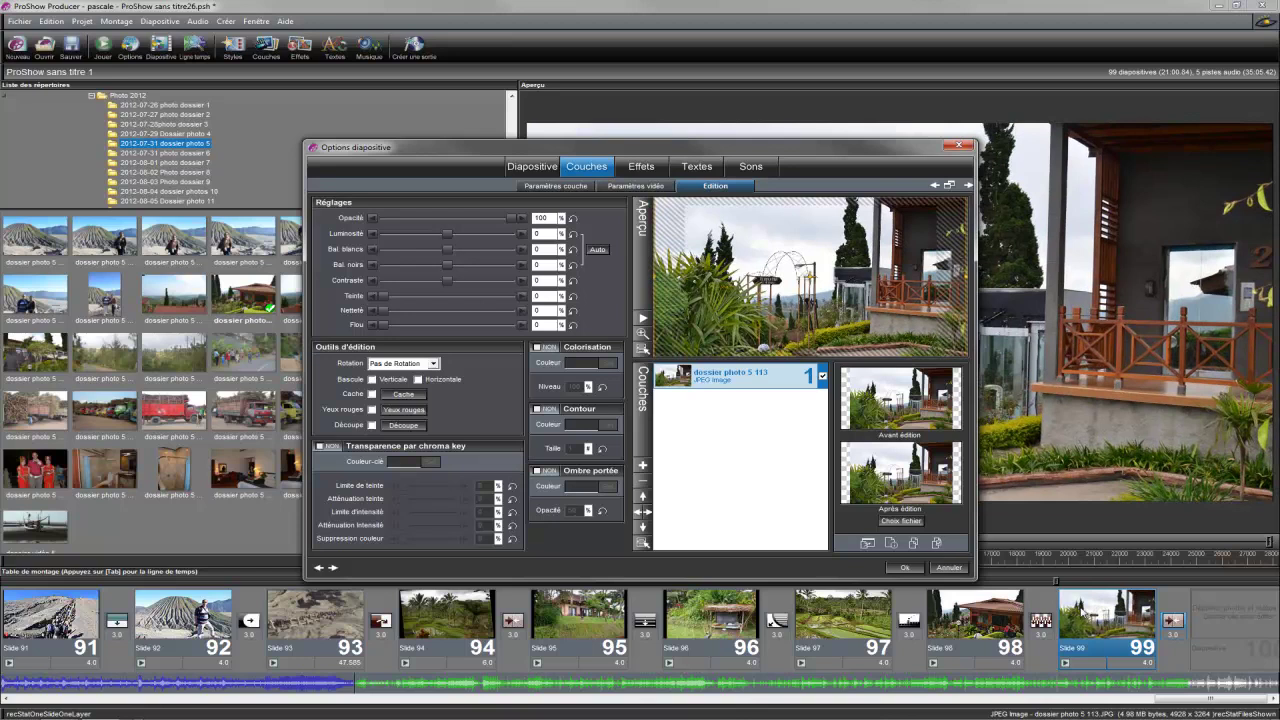
key(Return)
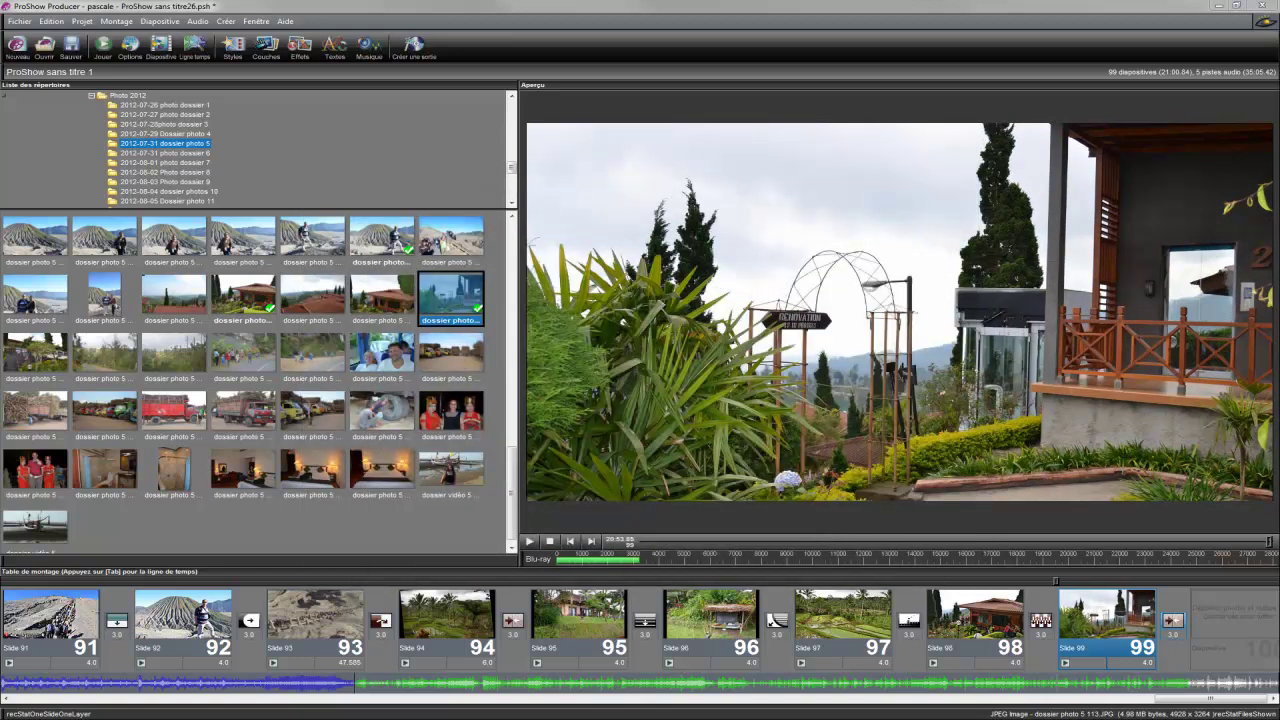
Delete slide 99 and add the photo dossier photo 5 111 after slide 98 in its place.
right_click(1114, 613)
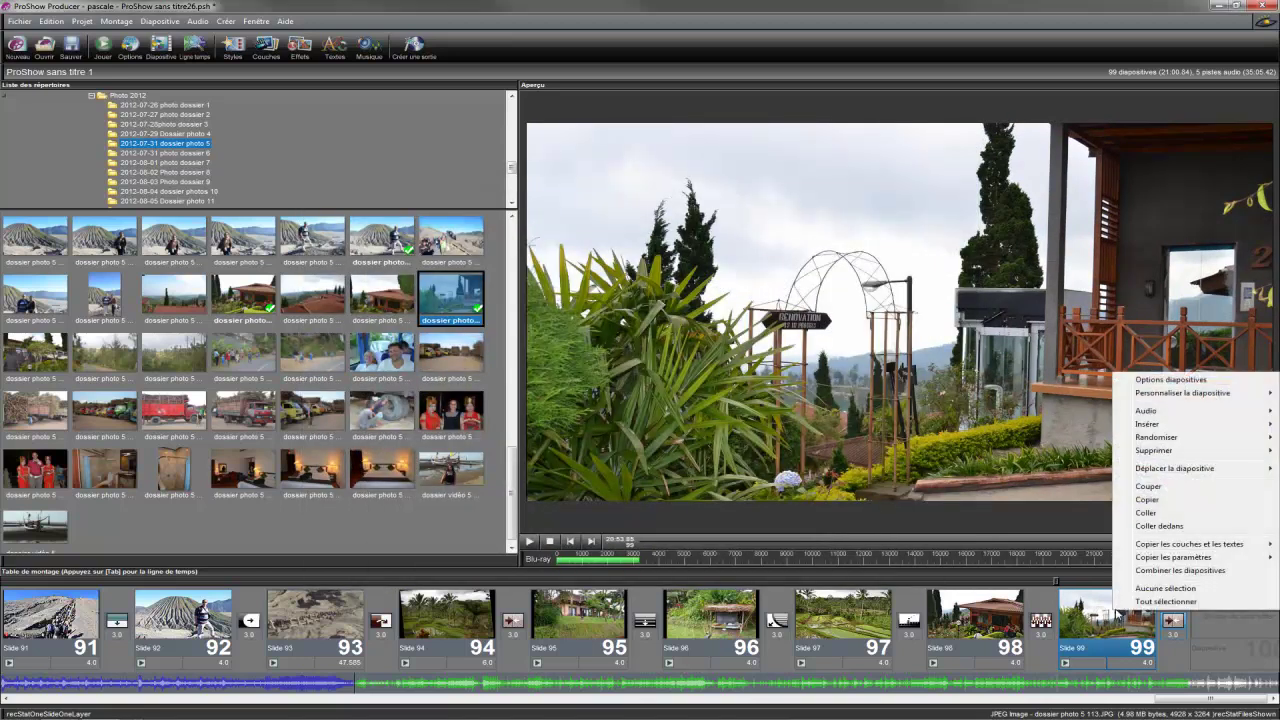
mouse_move(1131, 456)
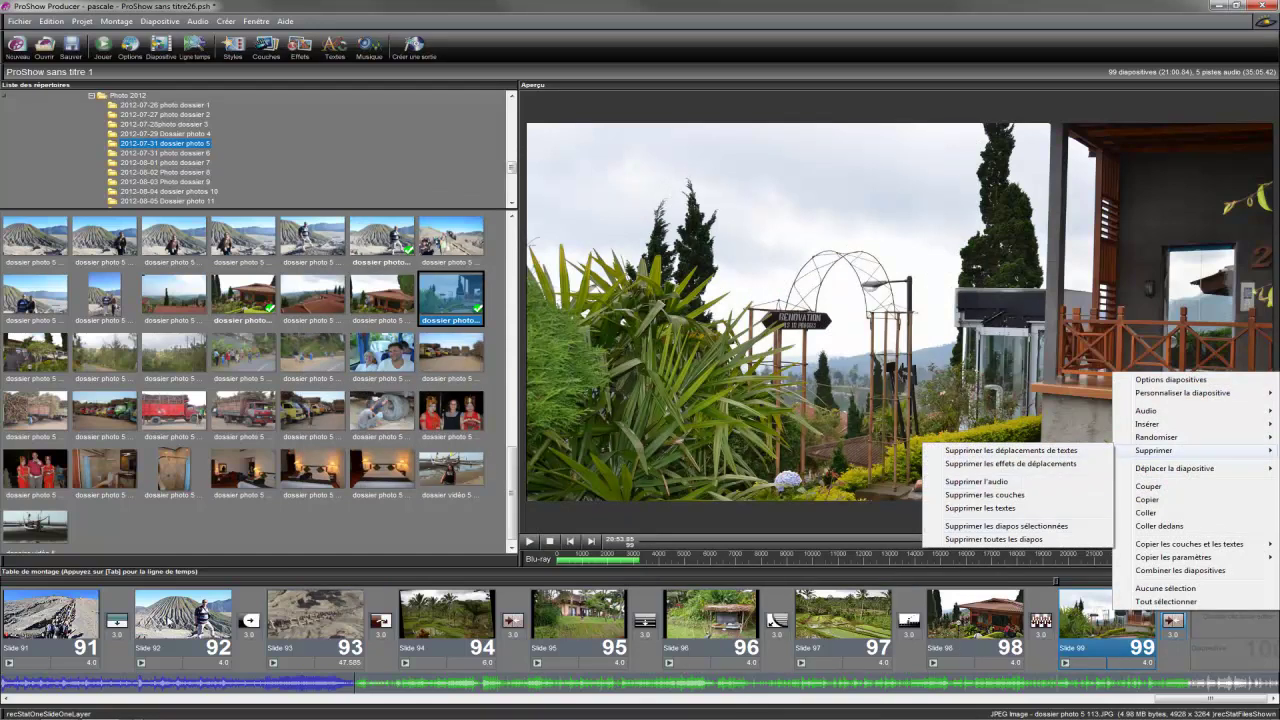
click(992, 527)
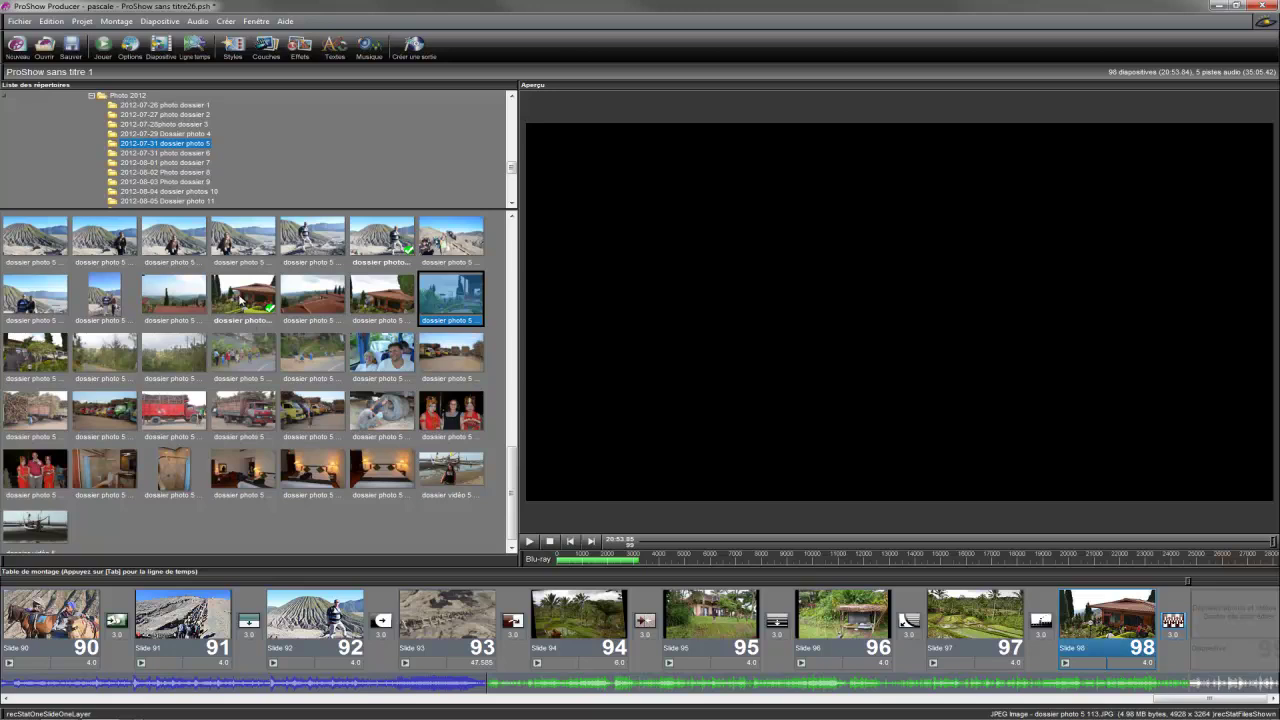
click(315, 292)
drag(315, 290, 1246, 628)
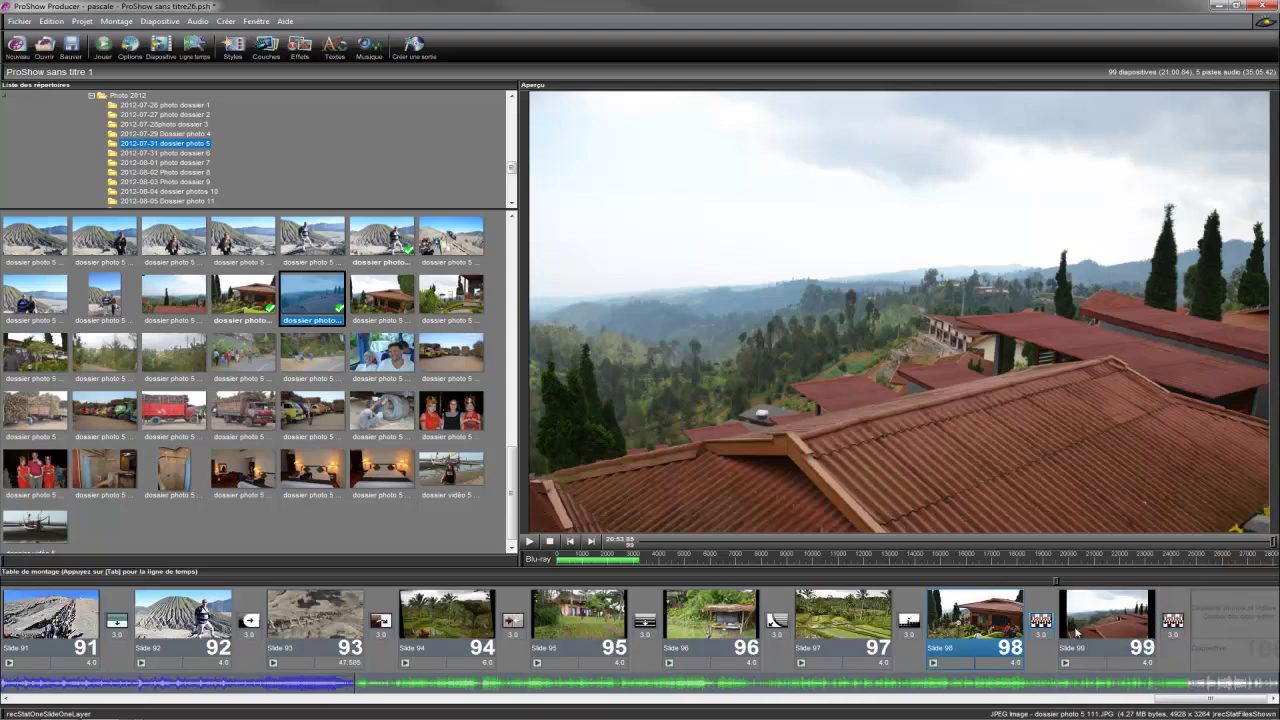
Extend the caption text of slide 98 to read "Hôtel Resort de Bromo".
double_click(950, 615)
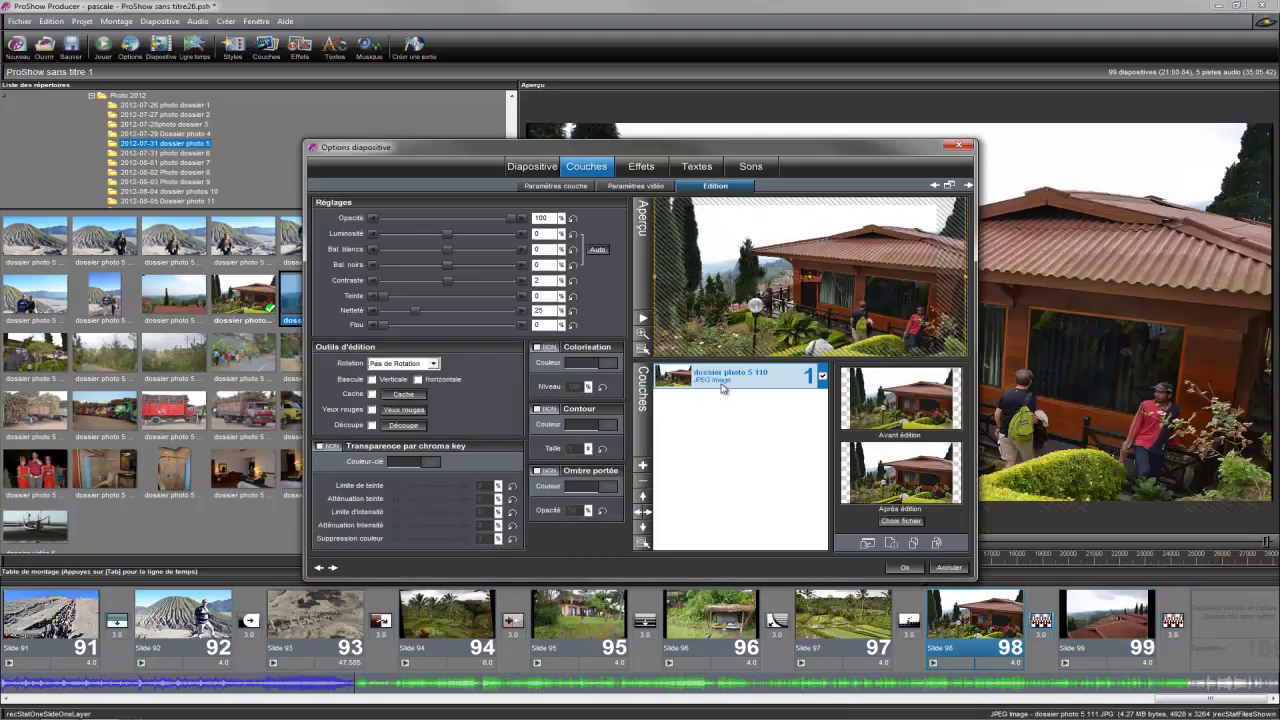
click(697, 168)
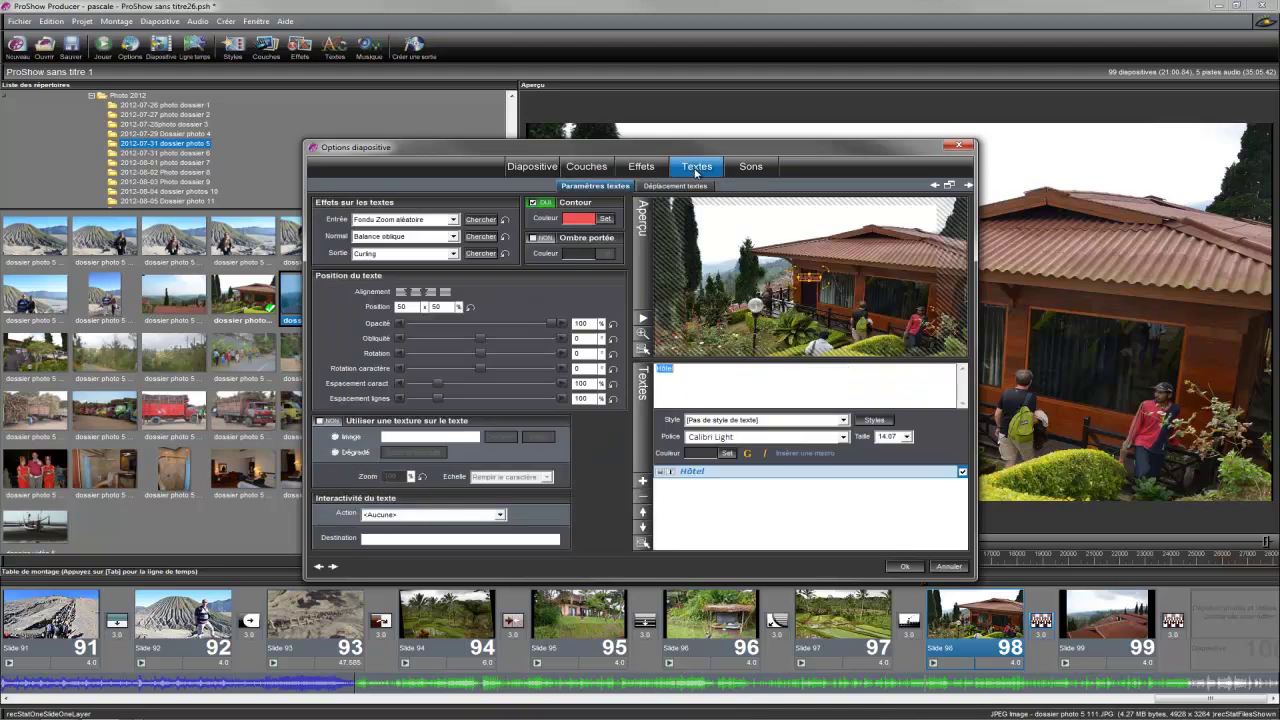
click(683, 374)
text(Re)
text(sort)
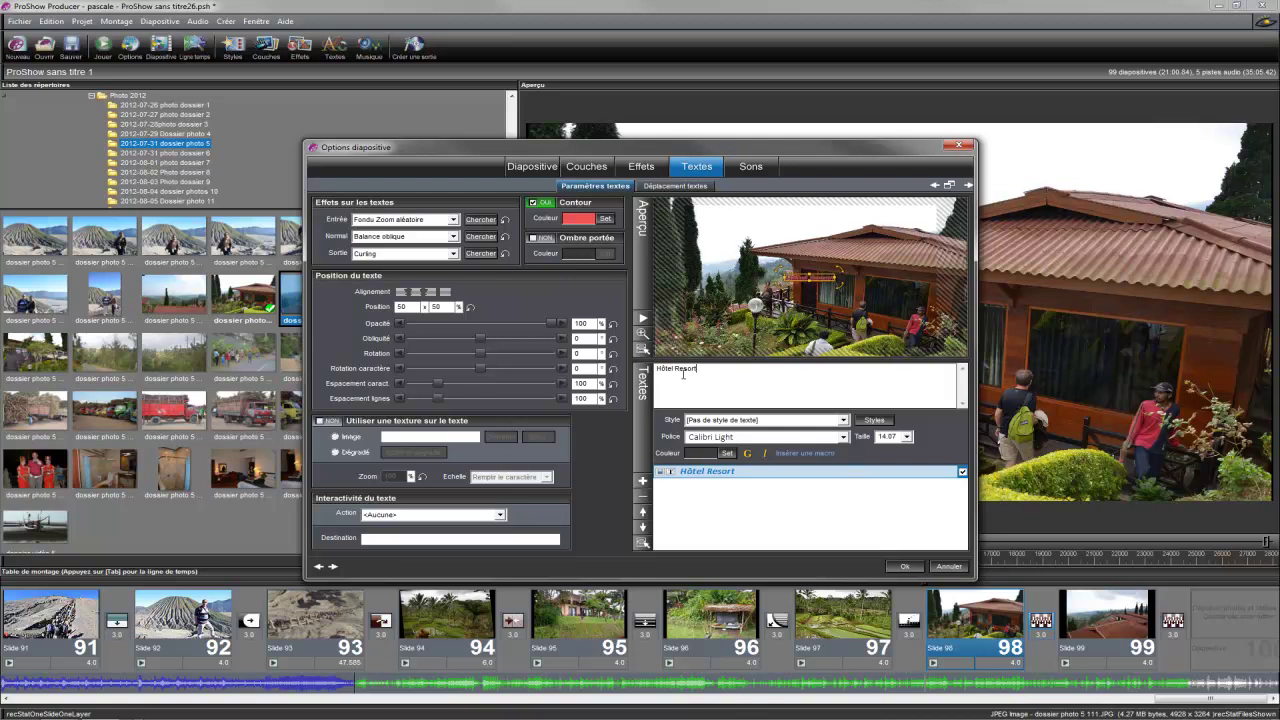
text( de Bromo)
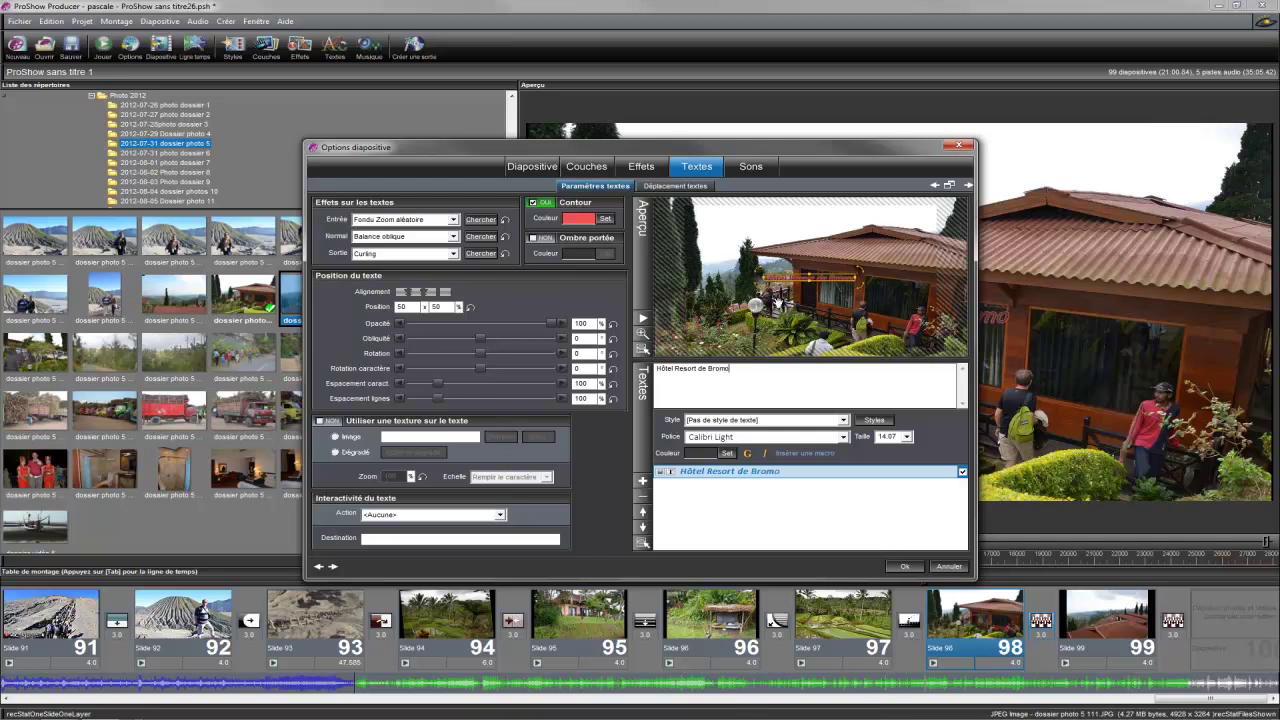
Enlarge the caption's start keyframe to font size 34.71 and place it above the hotel roof at about 53.81 x 11.66.
click(661, 188)
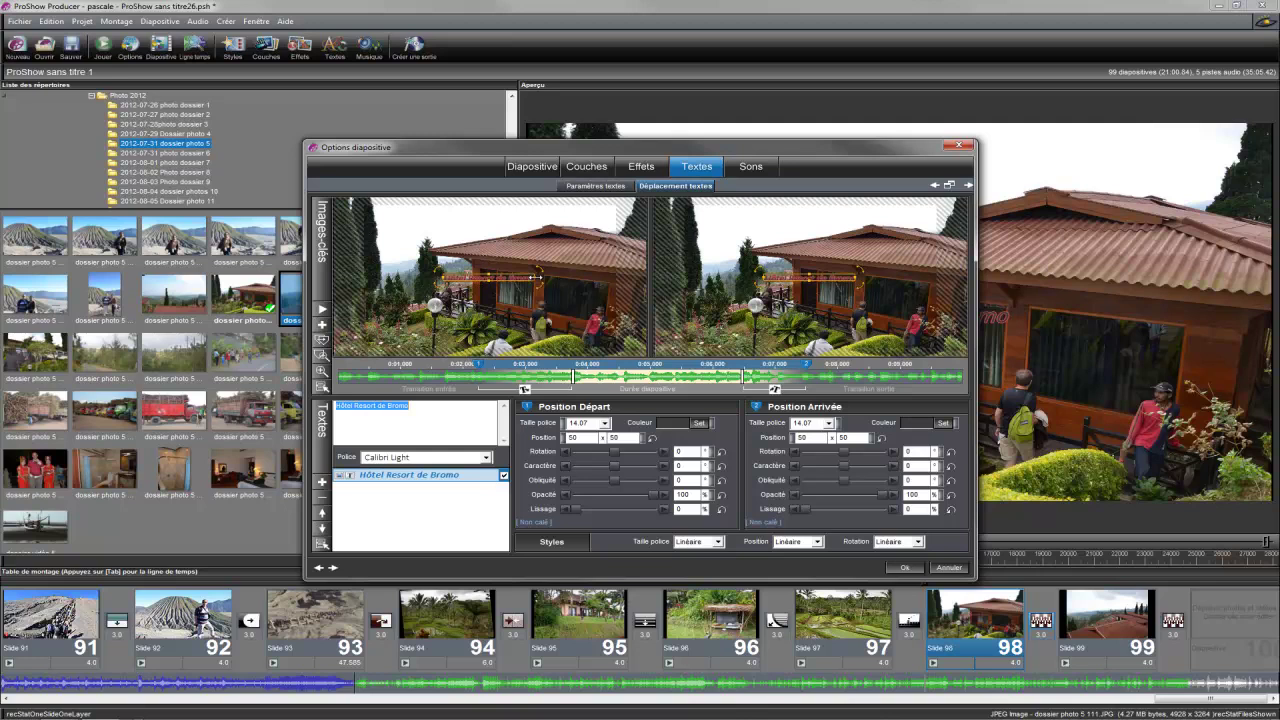
drag(540, 278, 614, 293)
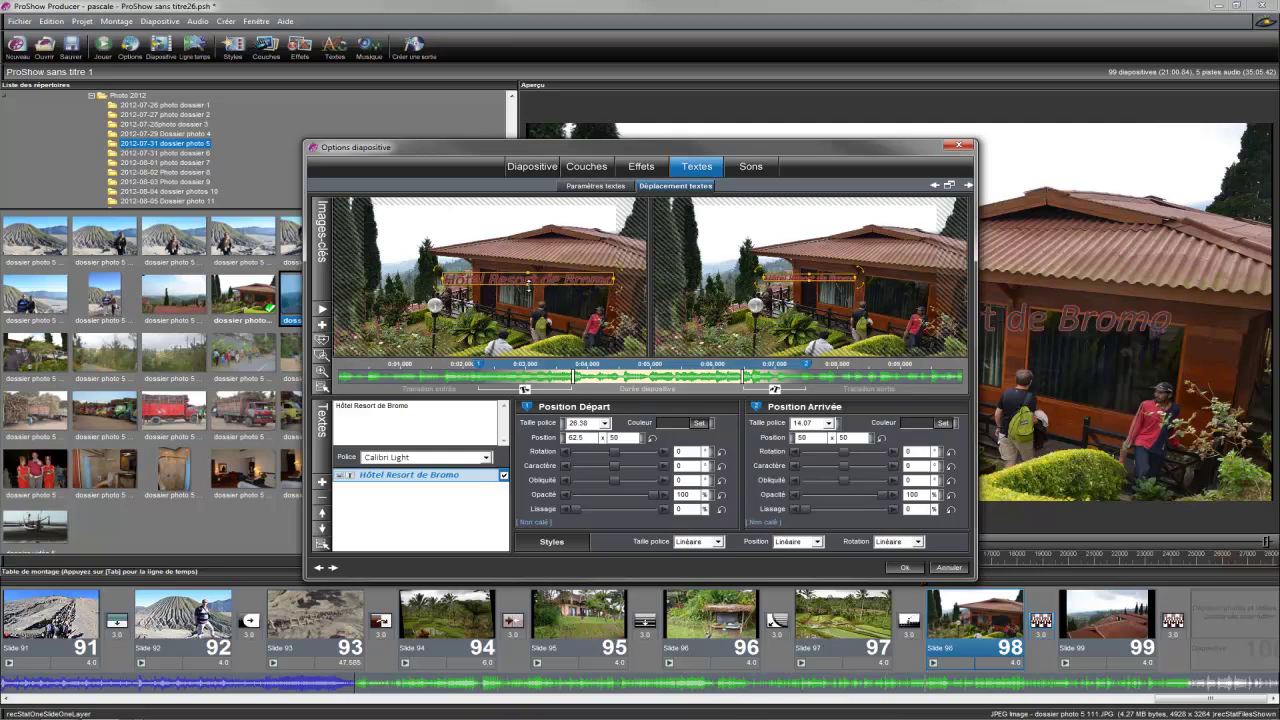
scroll(528, 284, up, 5)
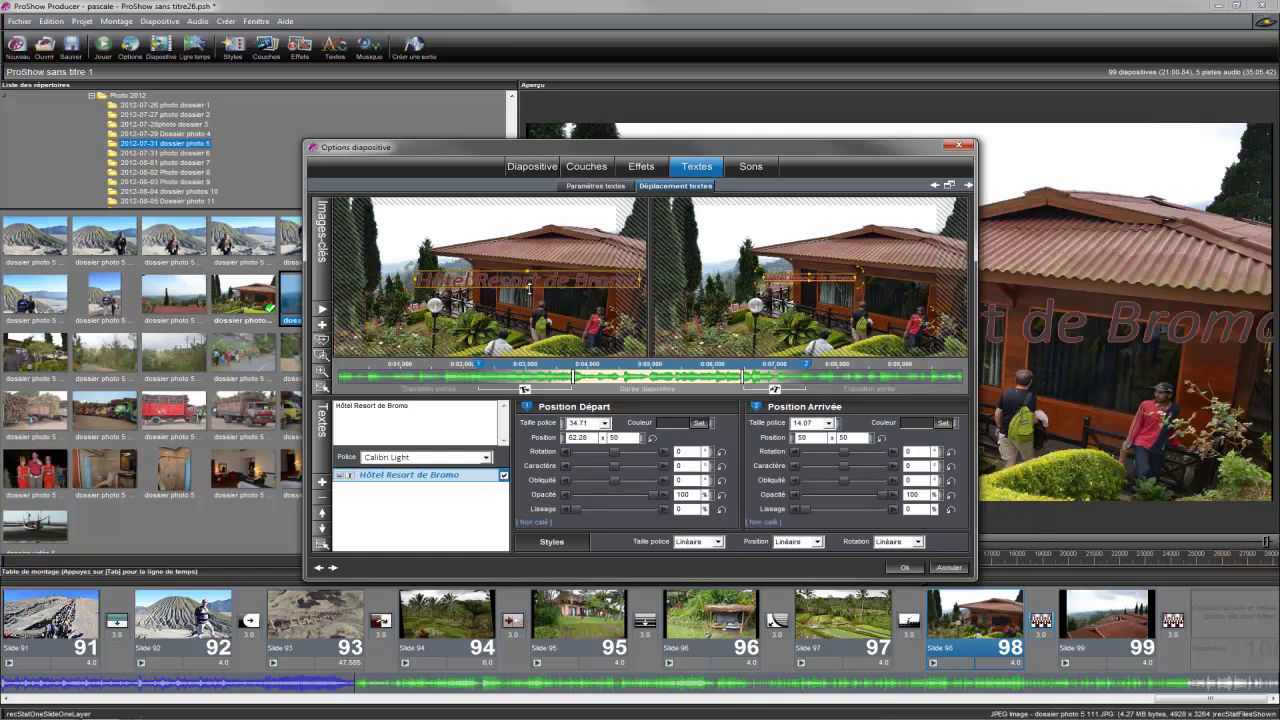
drag(538, 270, 512, 210)
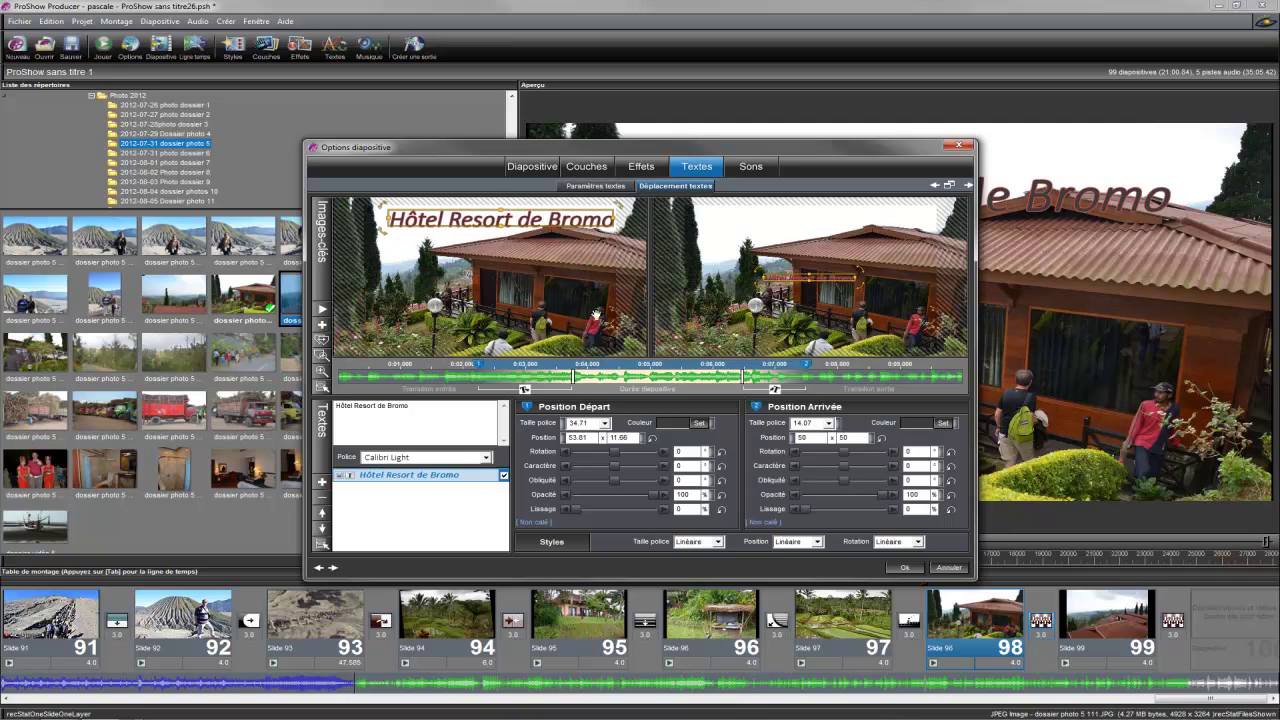
Move the caption's end keyframe above the roof to about 51.48 x 12.41, shrink it to font size 10.34, and preview the motion.
drag(804, 281, 814, 219)
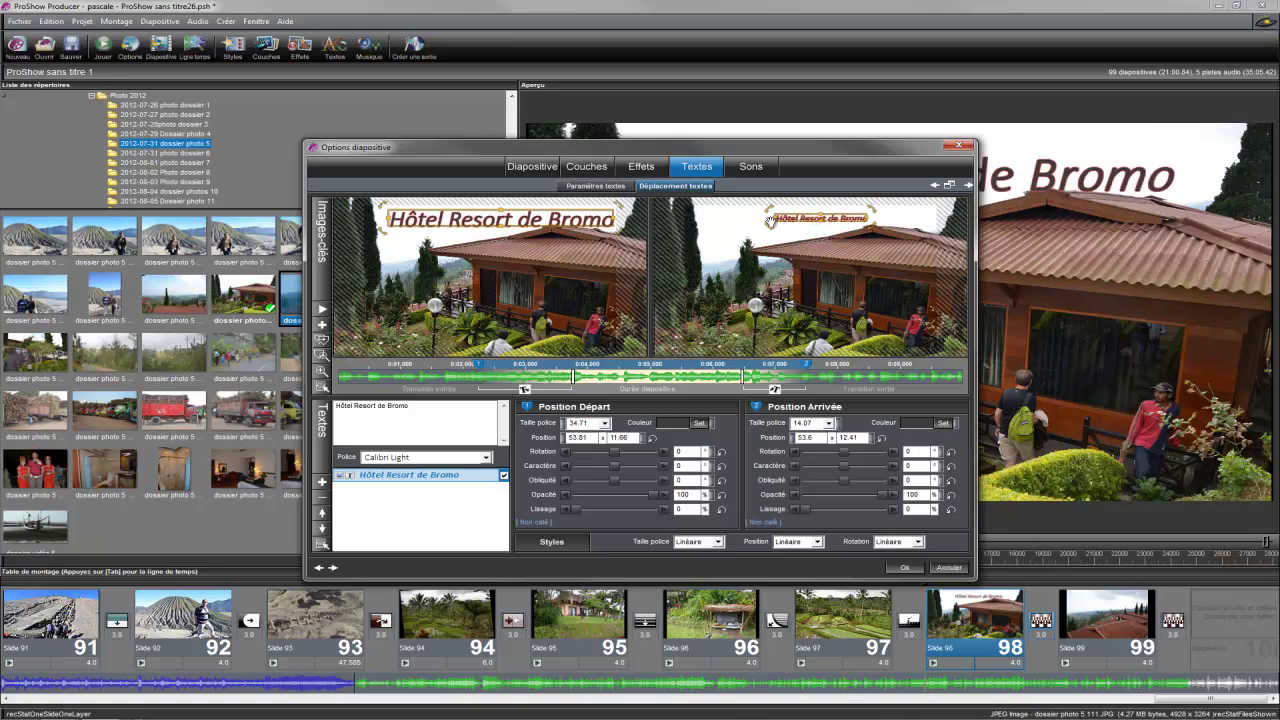
drag(779, 217, 781, 216)
drag(876, 218, 851, 217)
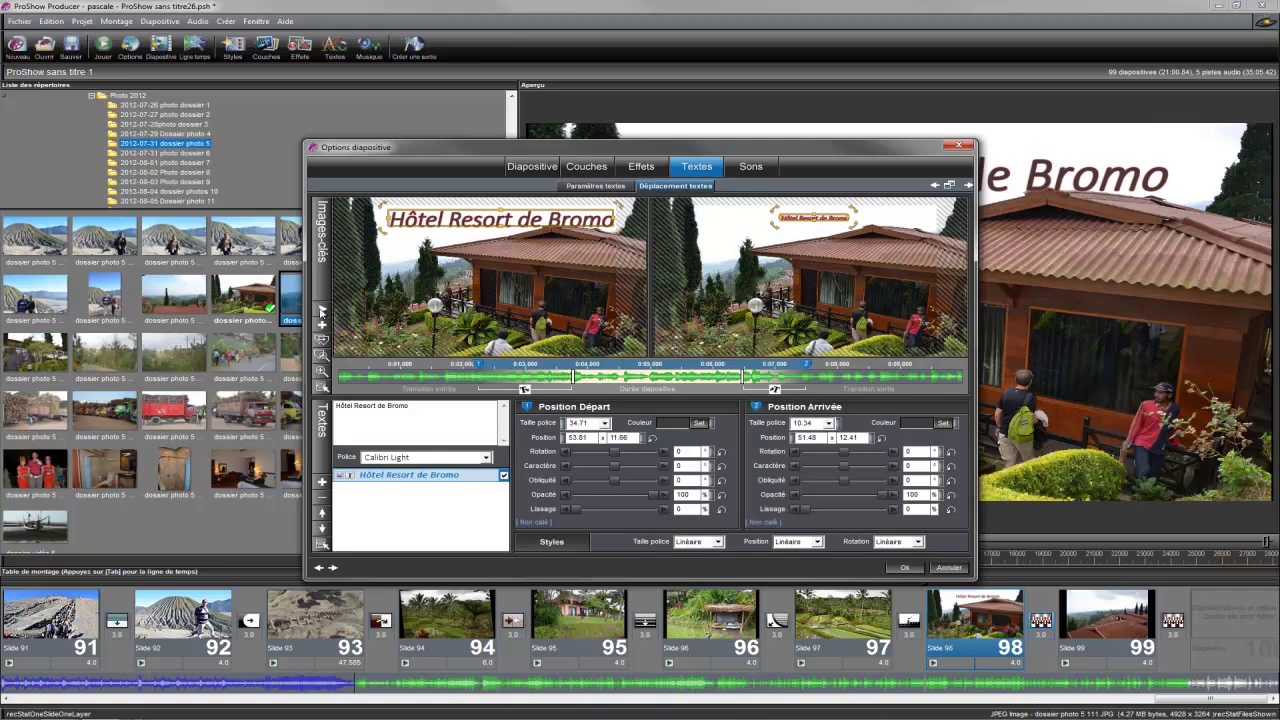
click(321, 311)
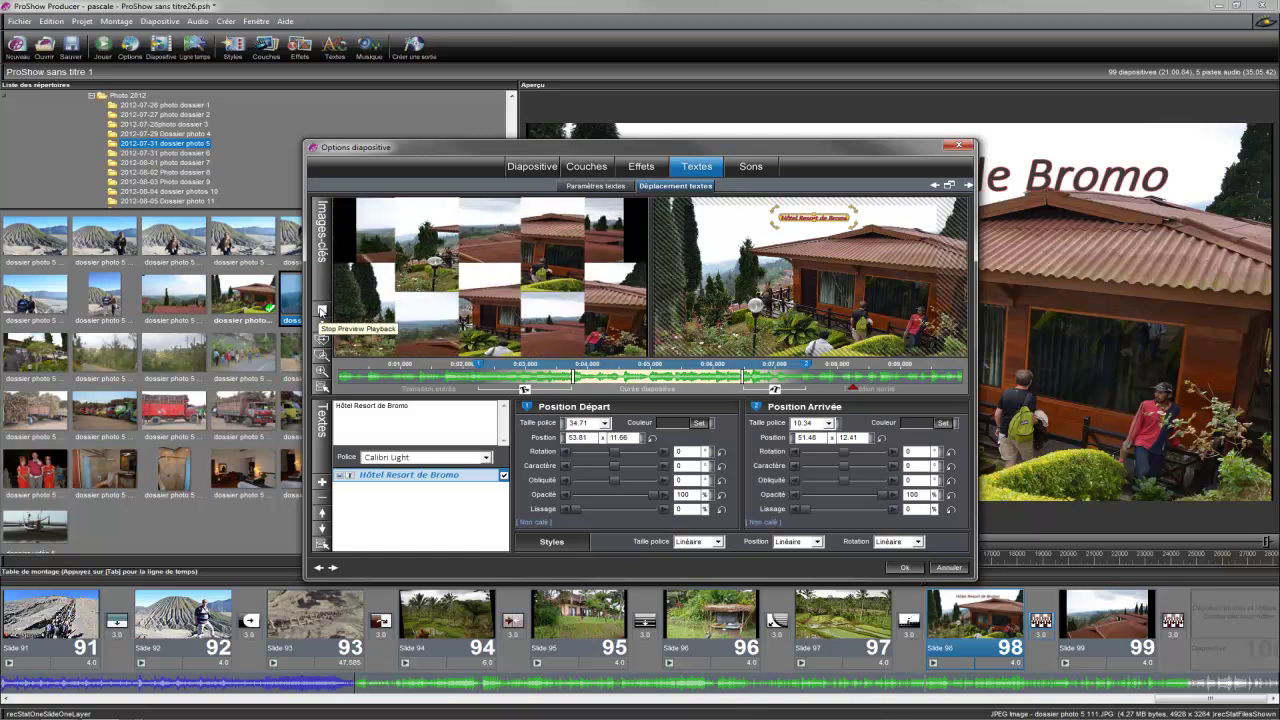
click(321, 312)
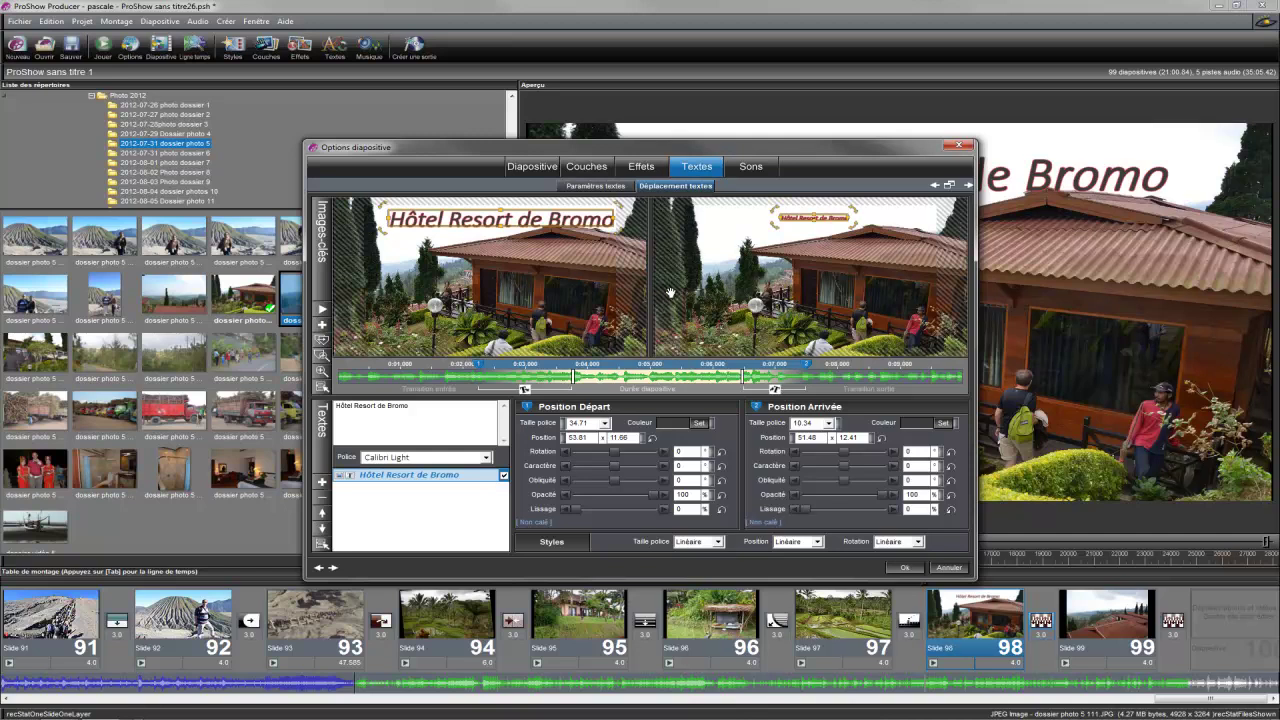
Apply the Explosion exit effect to the caption after trying Défilement bas, Curling, Défilement gauche and Elastique droit, and preview it.
click(773, 388)
click(450, 330)
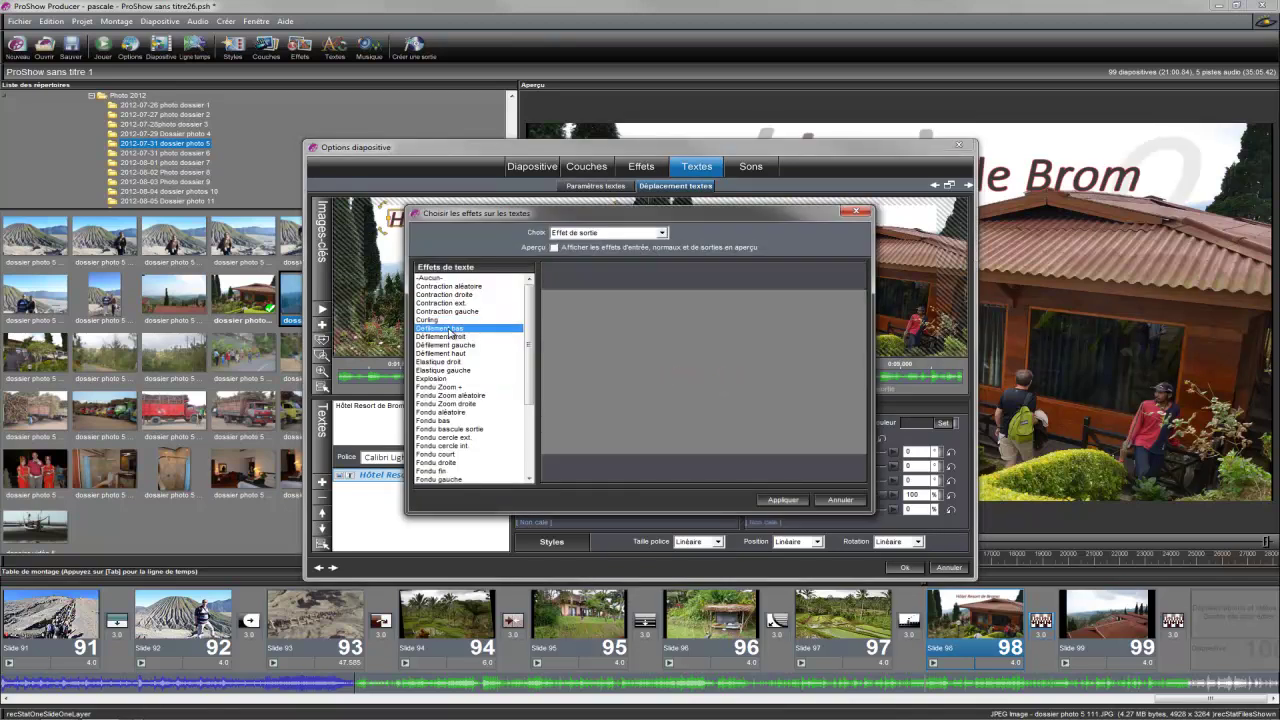
click(440, 320)
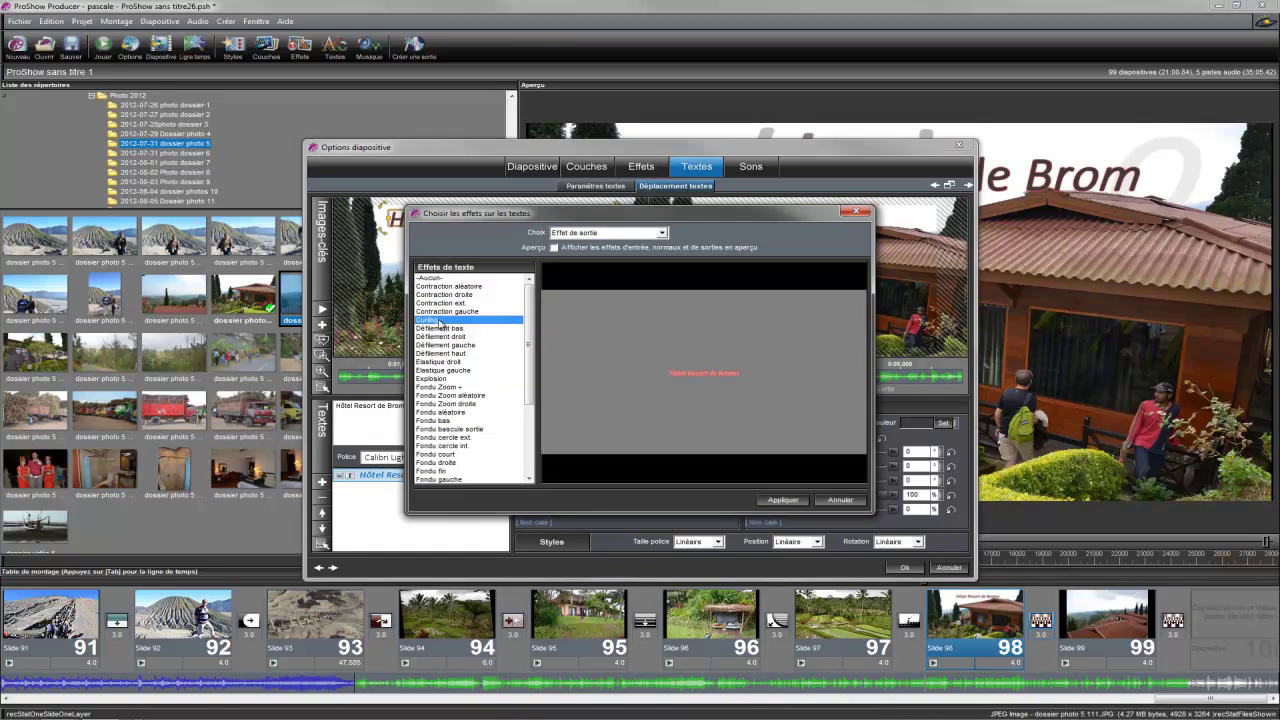
click(436, 345)
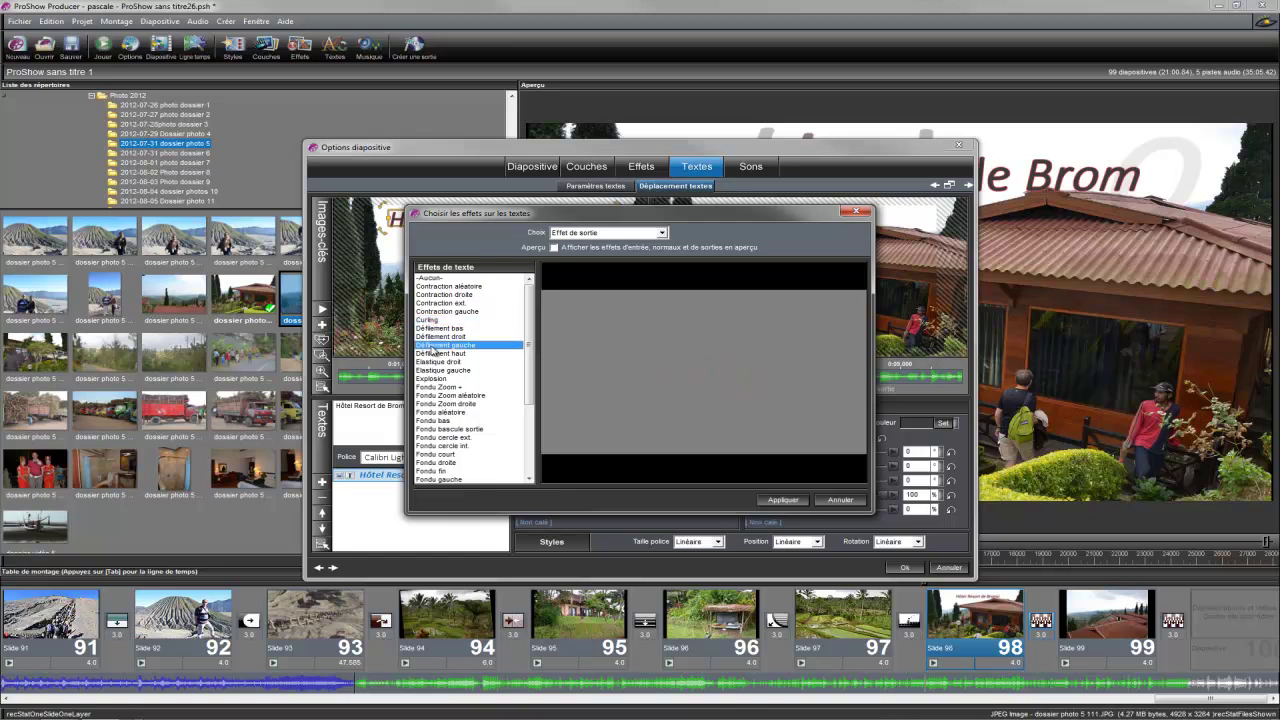
click(432, 362)
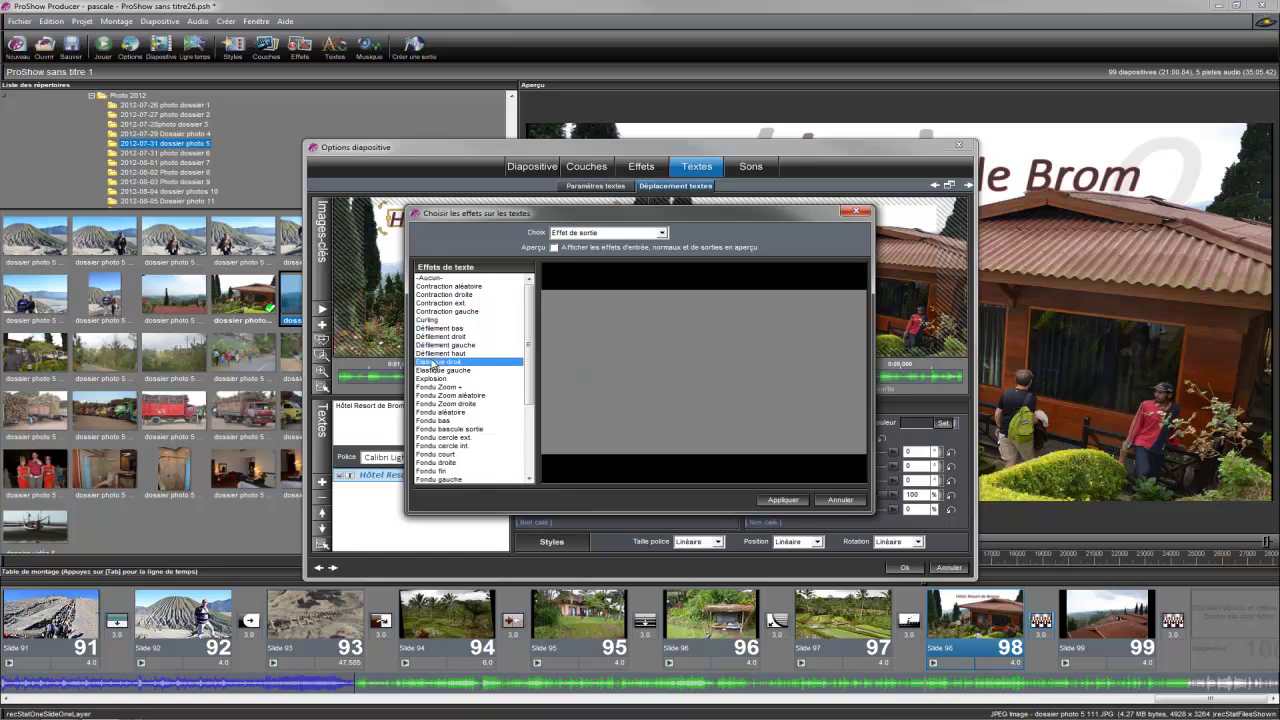
click(436, 379)
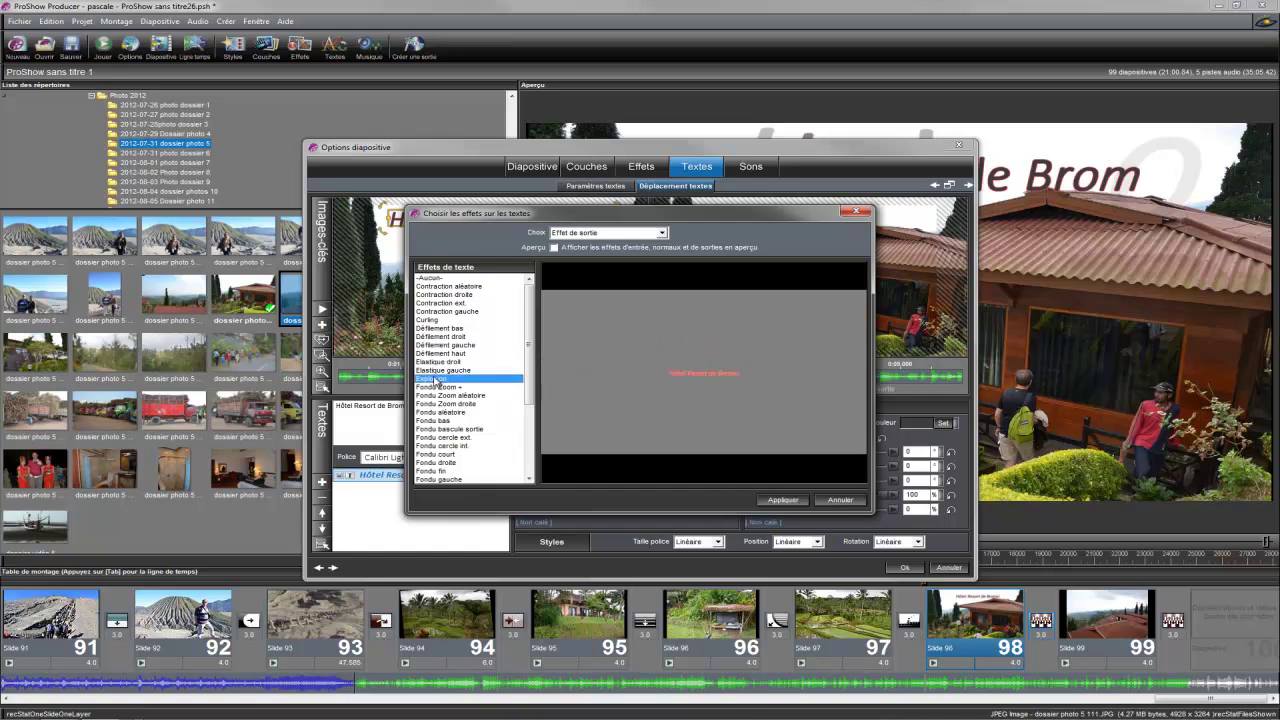
click(780, 500)
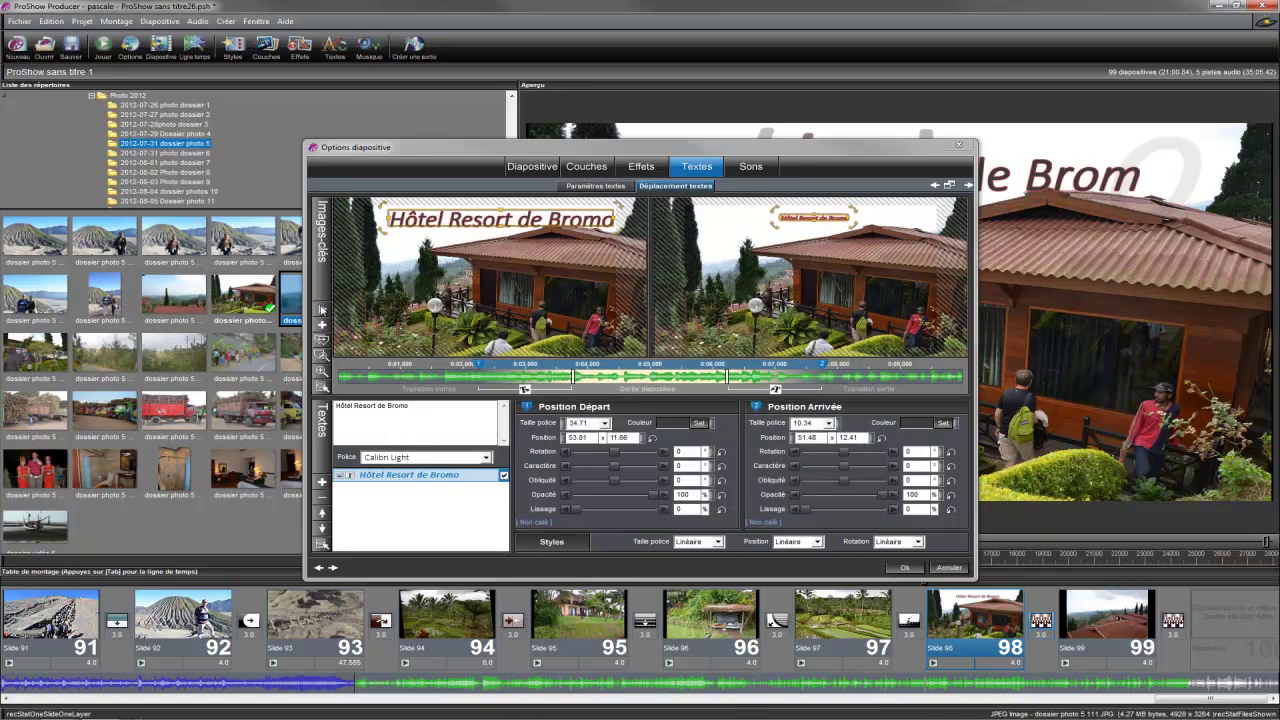
click(322, 310)
Try the Doux motion style for the caption's rotation and restore Linéaire.
click(919, 541)
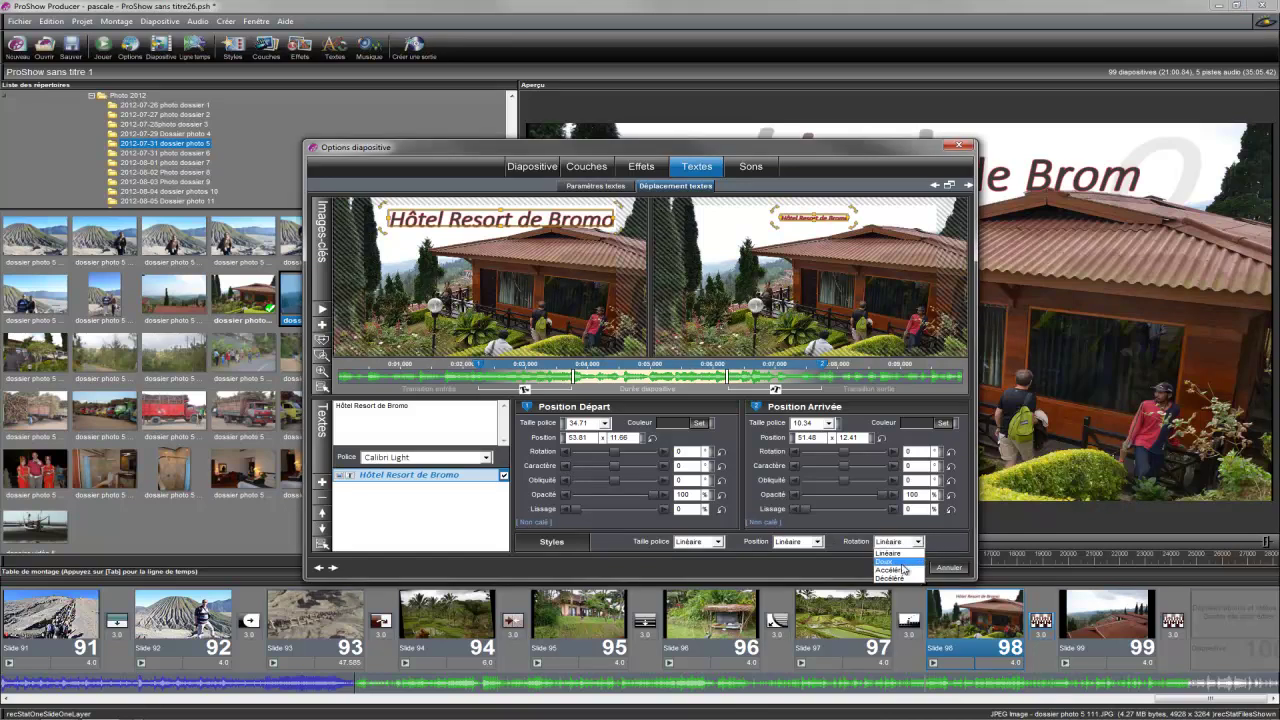
click(893, 567)
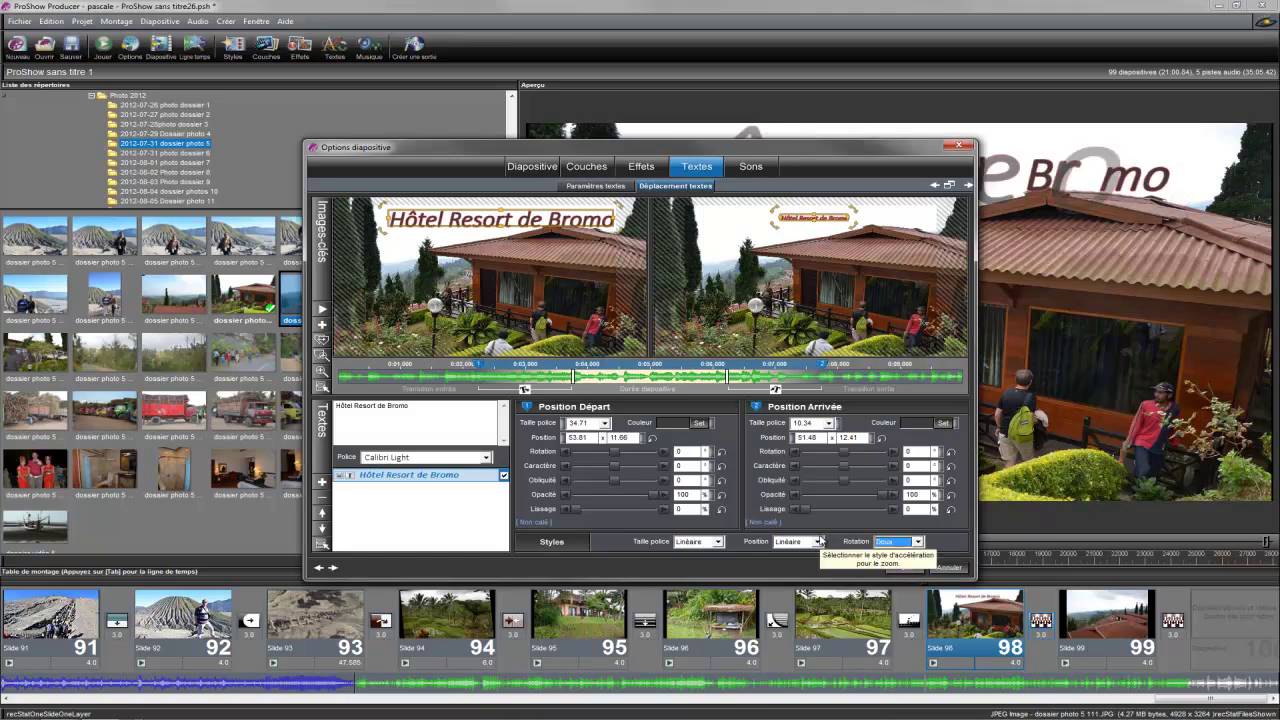
click(905, 541)
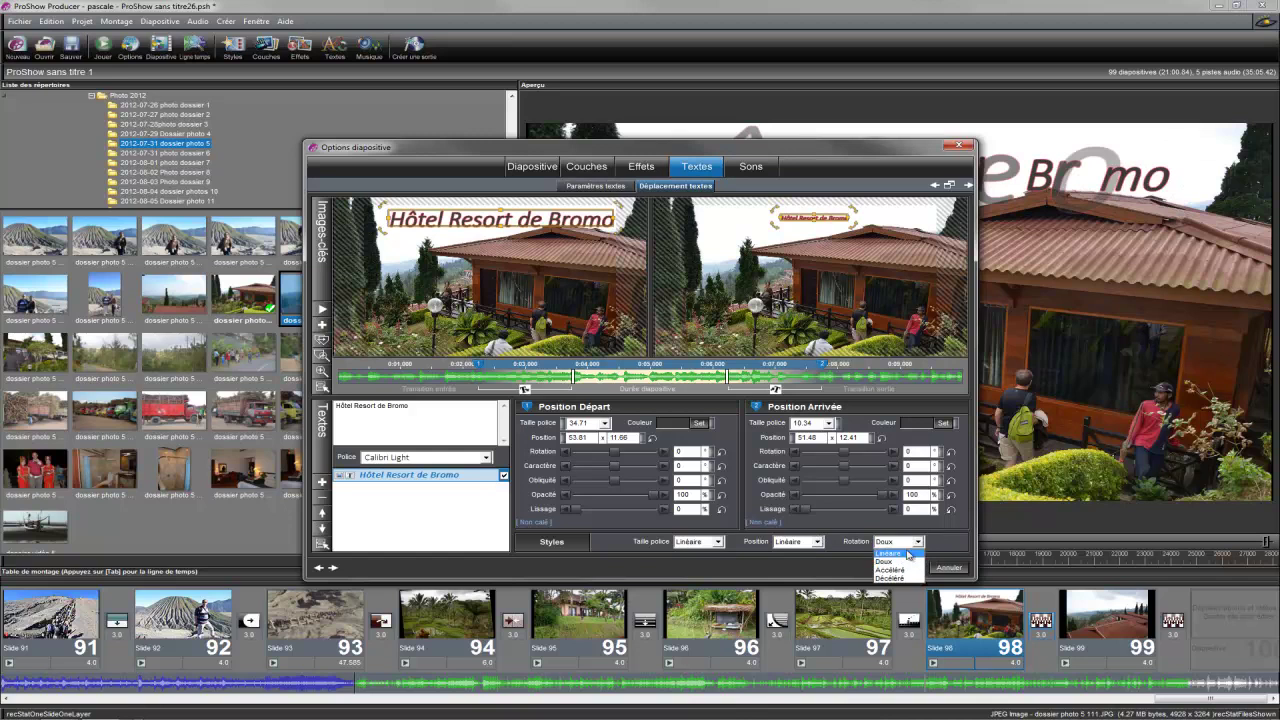
click(902, 555)
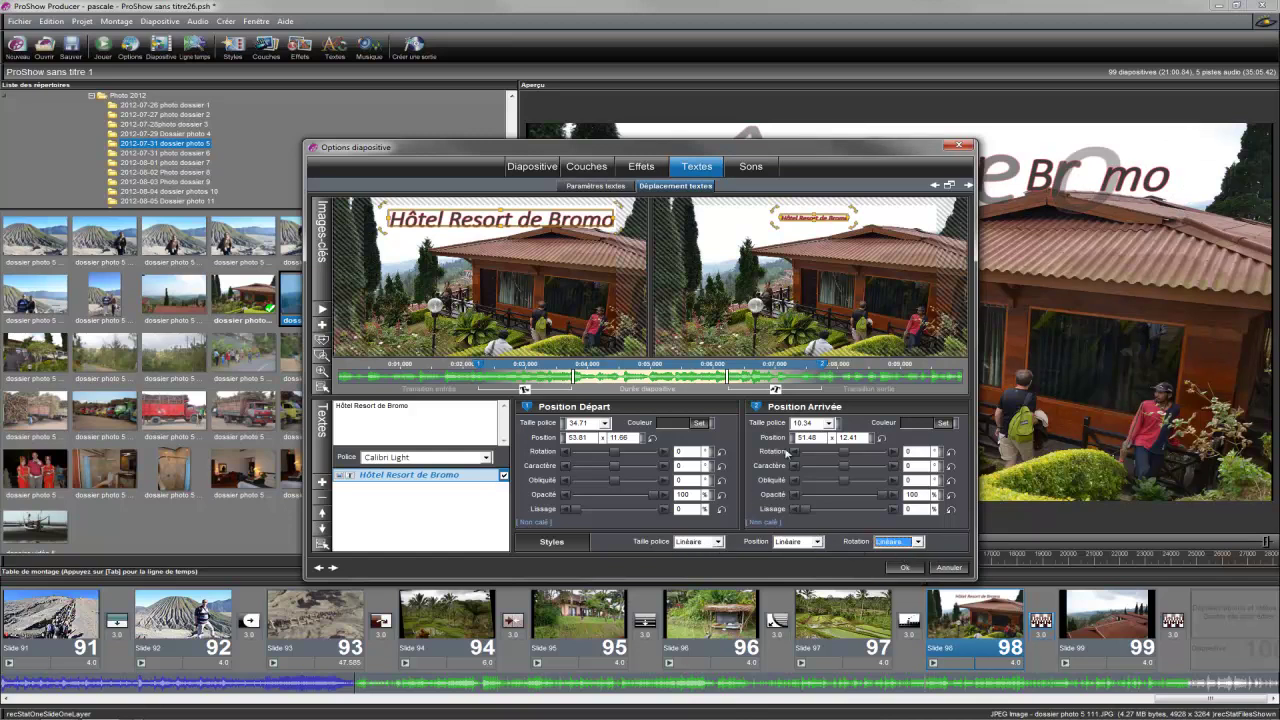
Check the caption's effects and outline colour without altering them, and accept the options of slide 98.
click(597, 187)
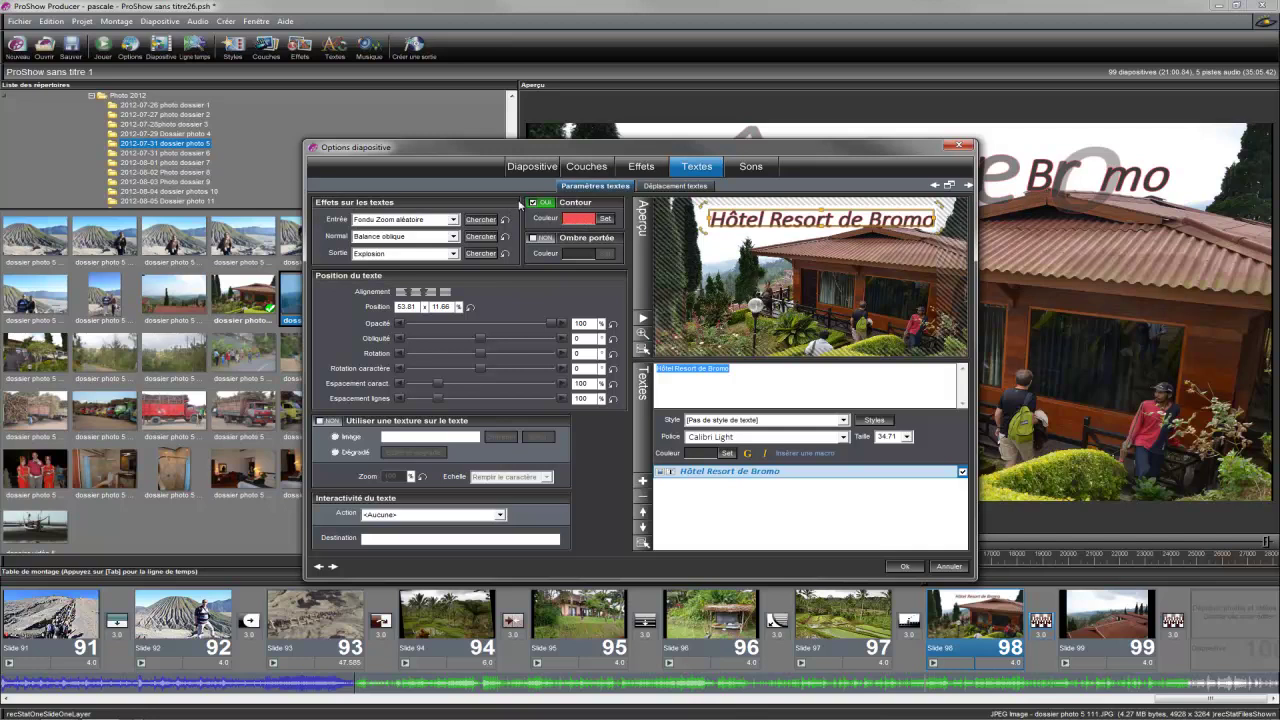
click(609, 221)
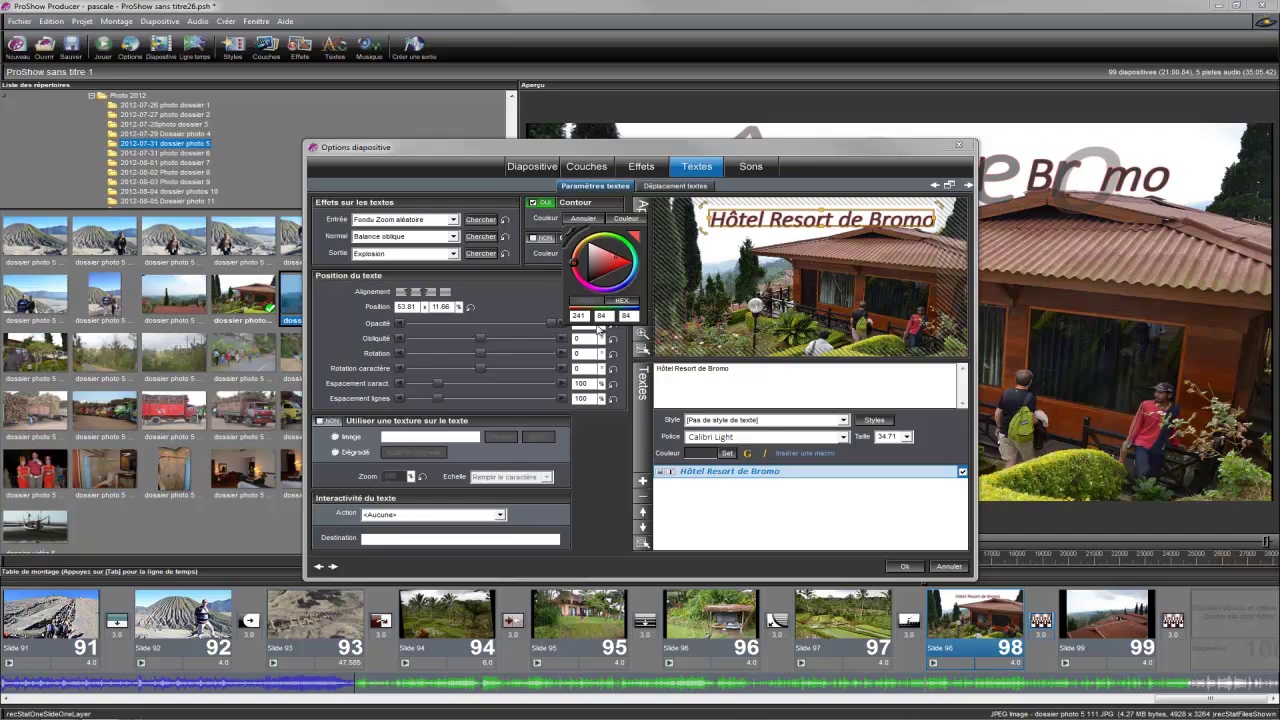
click(606, 481)
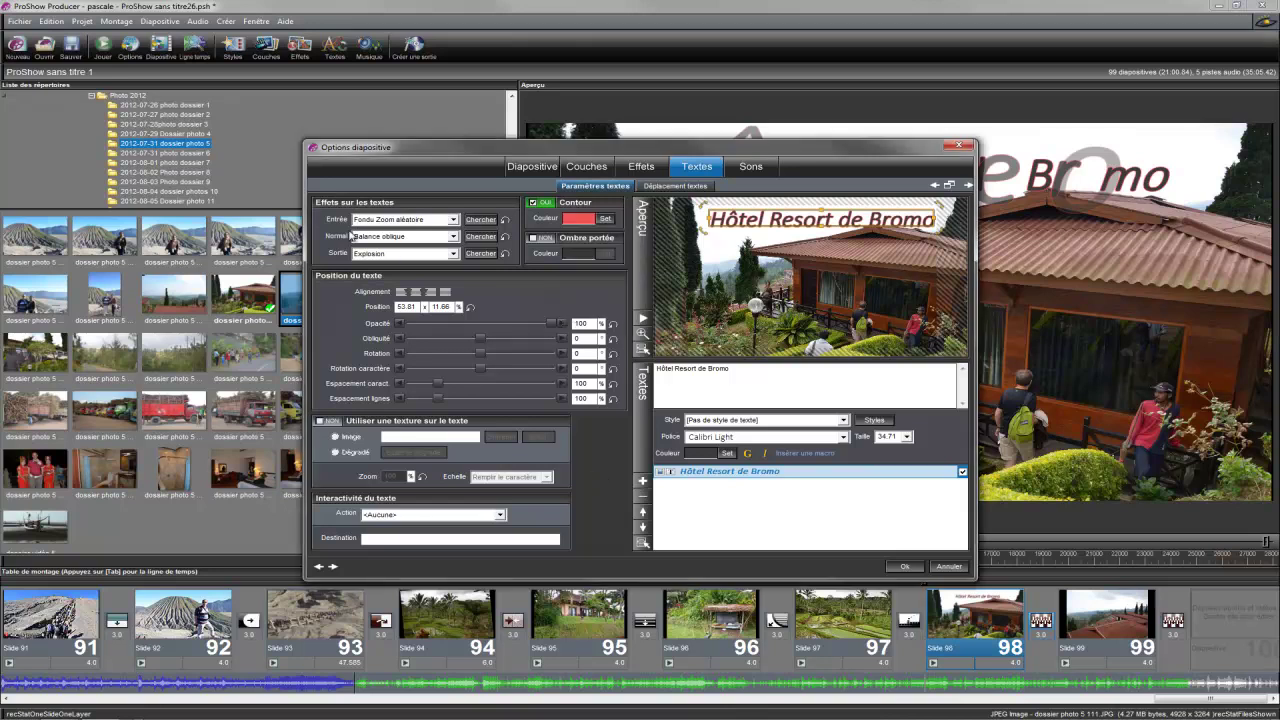
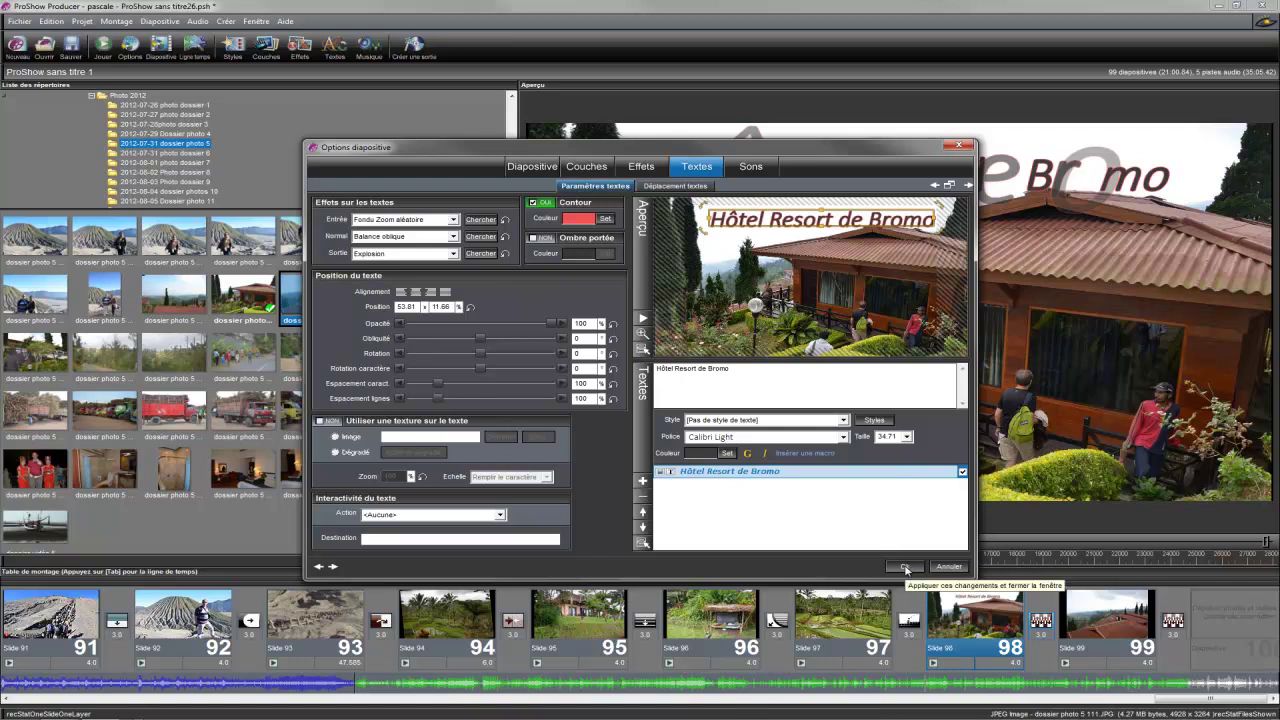
click(905, 567)
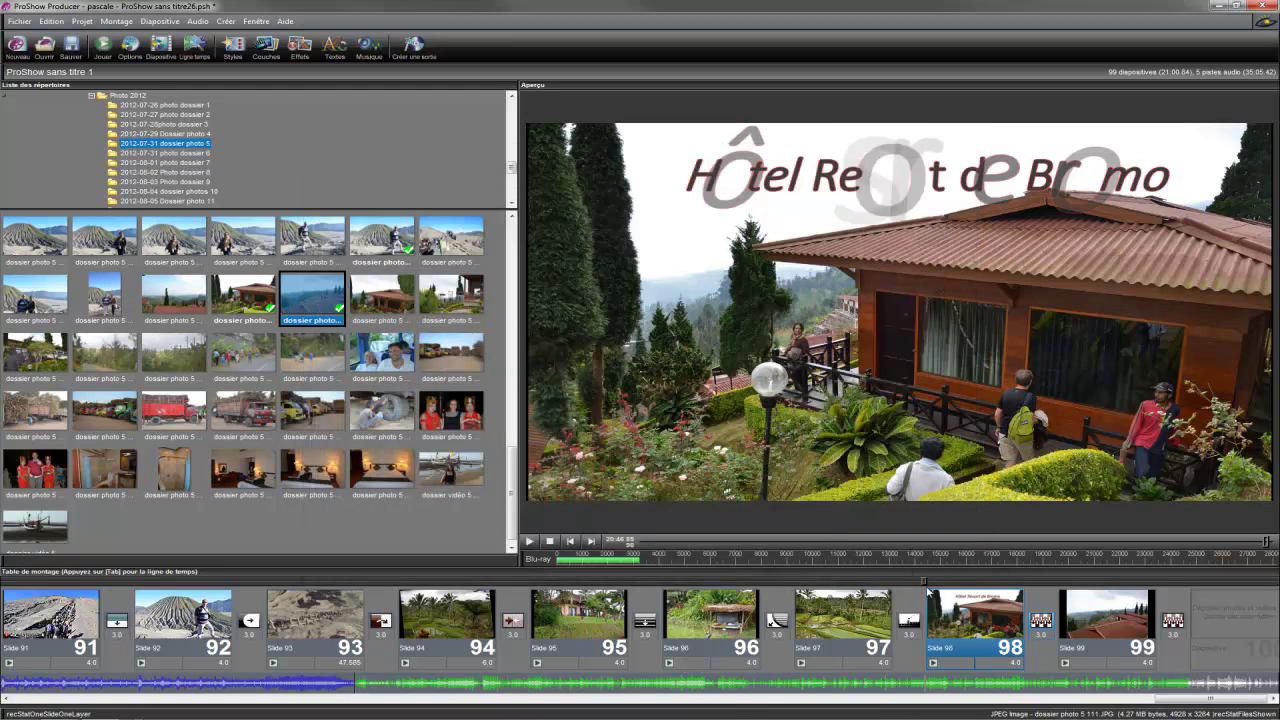
Review the photo layer's editing adjustments on slide 98, close its options, and place the playhead at slide 97.
double_click(983, 627)
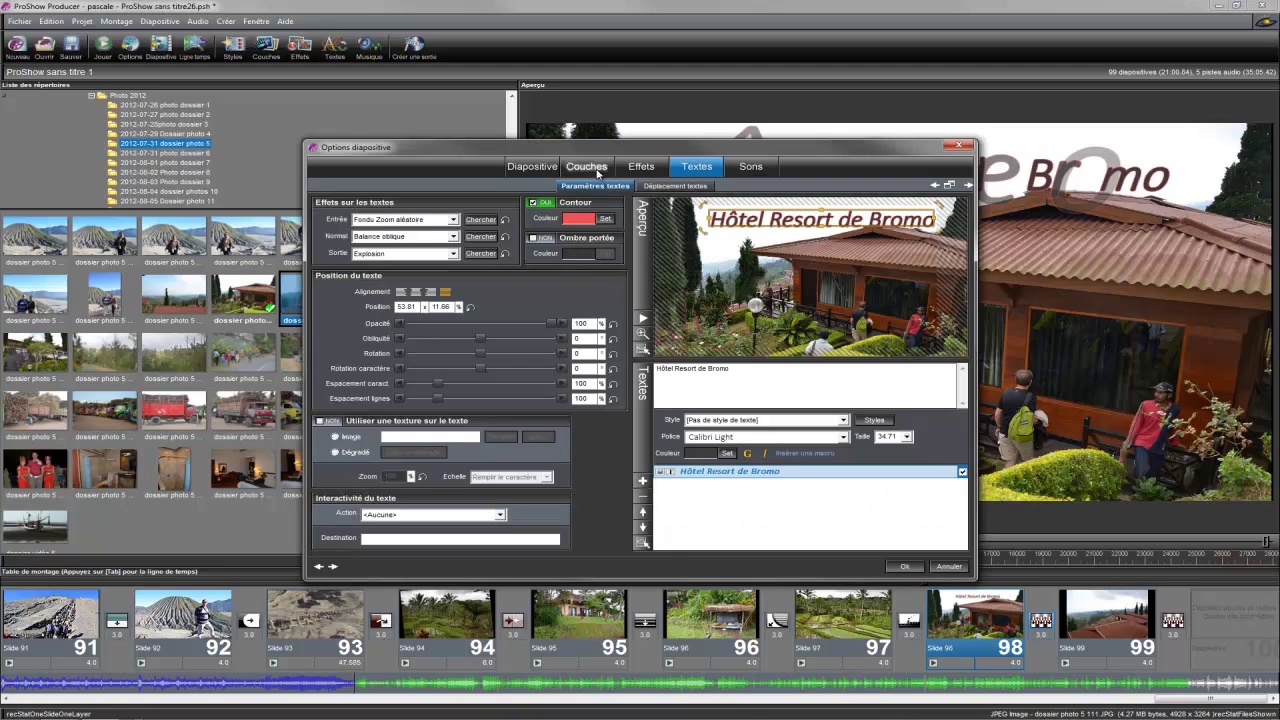
click(597, 171)
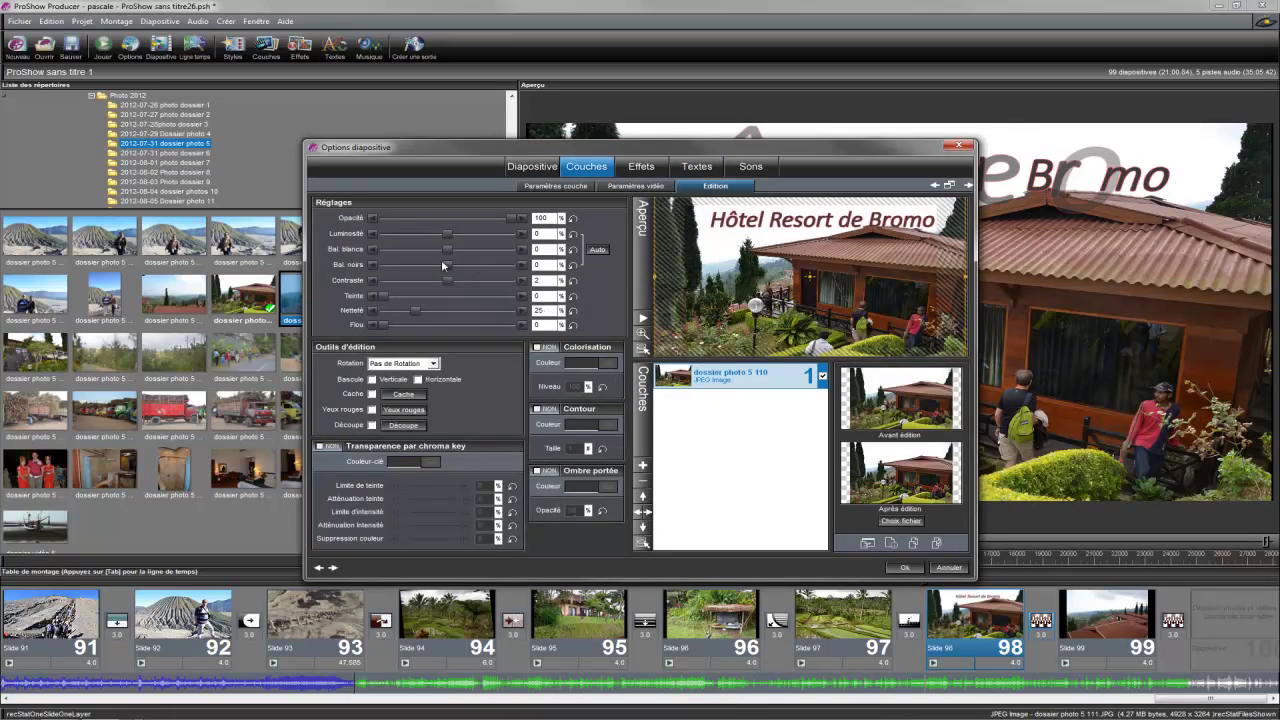
click(903, 568)
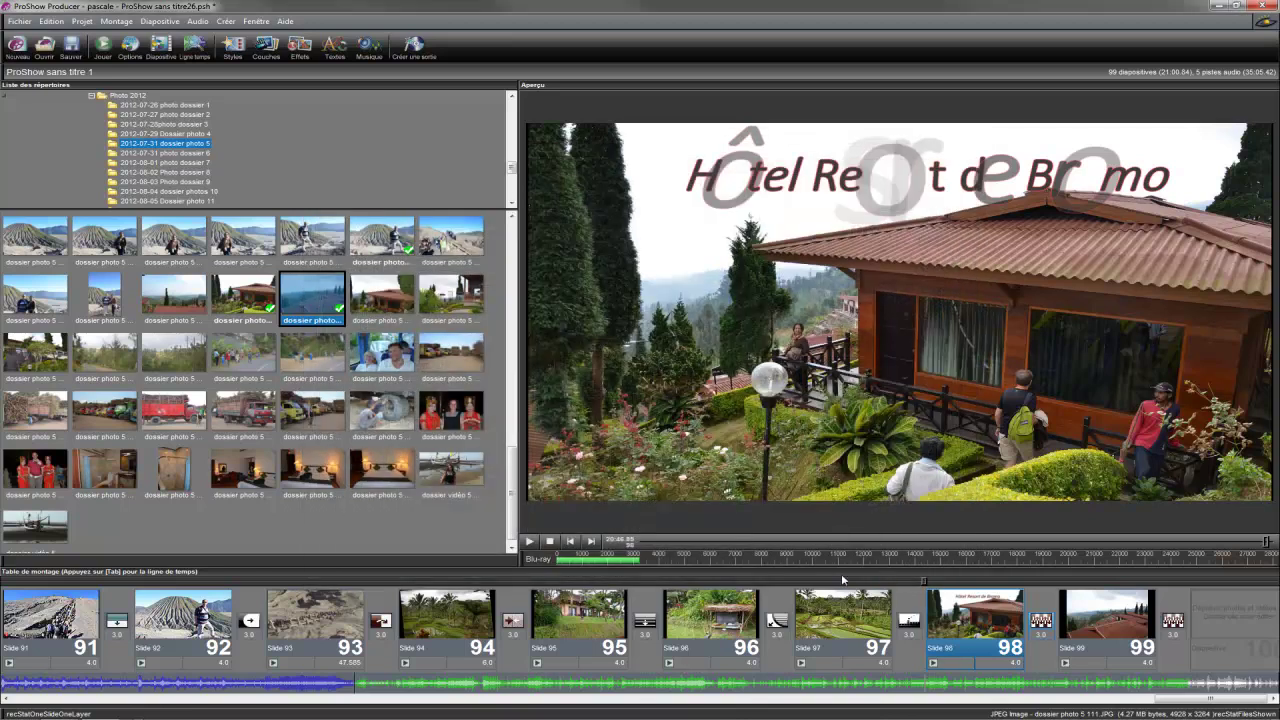
click(848, 584)
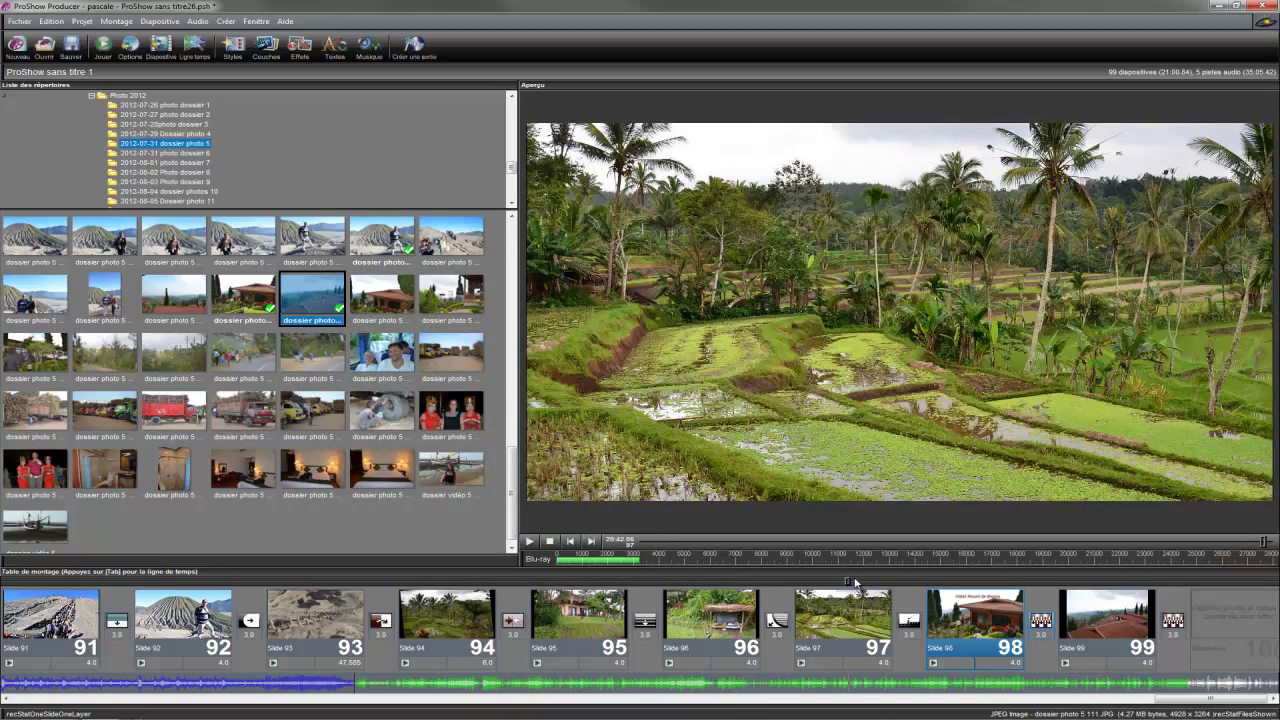
Preview the slideshow in full screen from slide 97, return to the normal view, and check the full-screen viewing option.
click(531, 541)
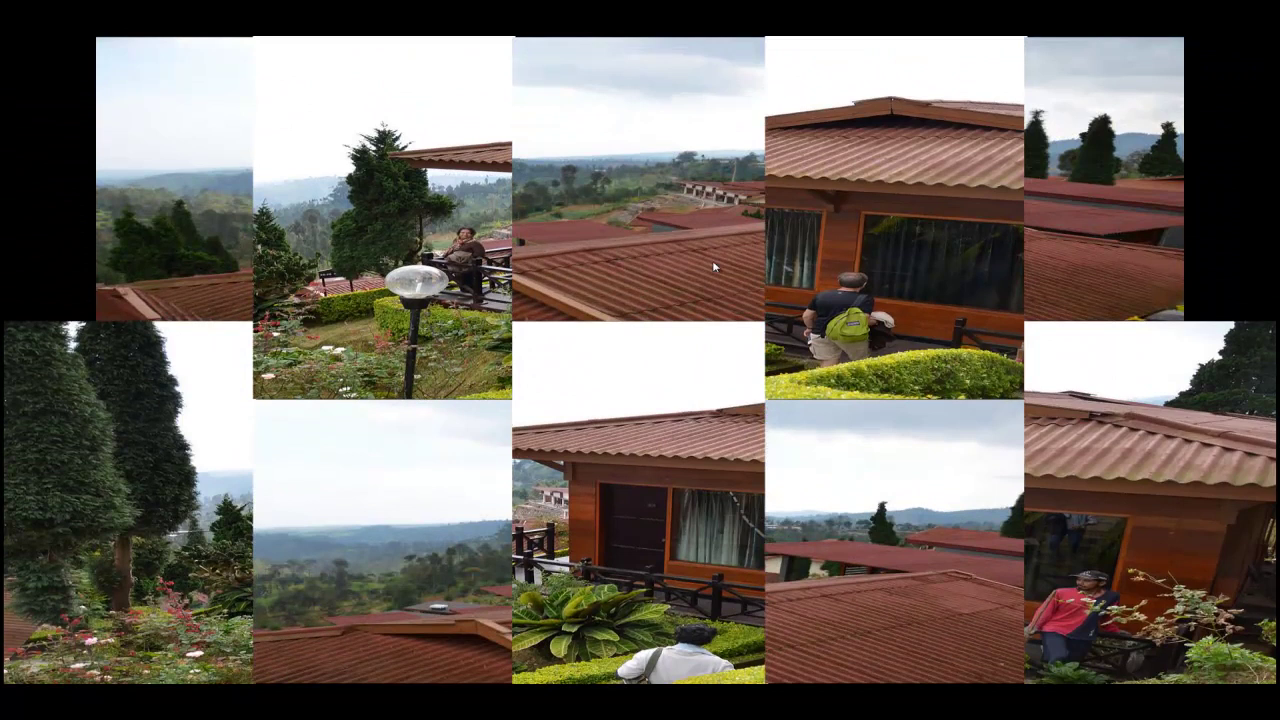
right_click(712, 260)
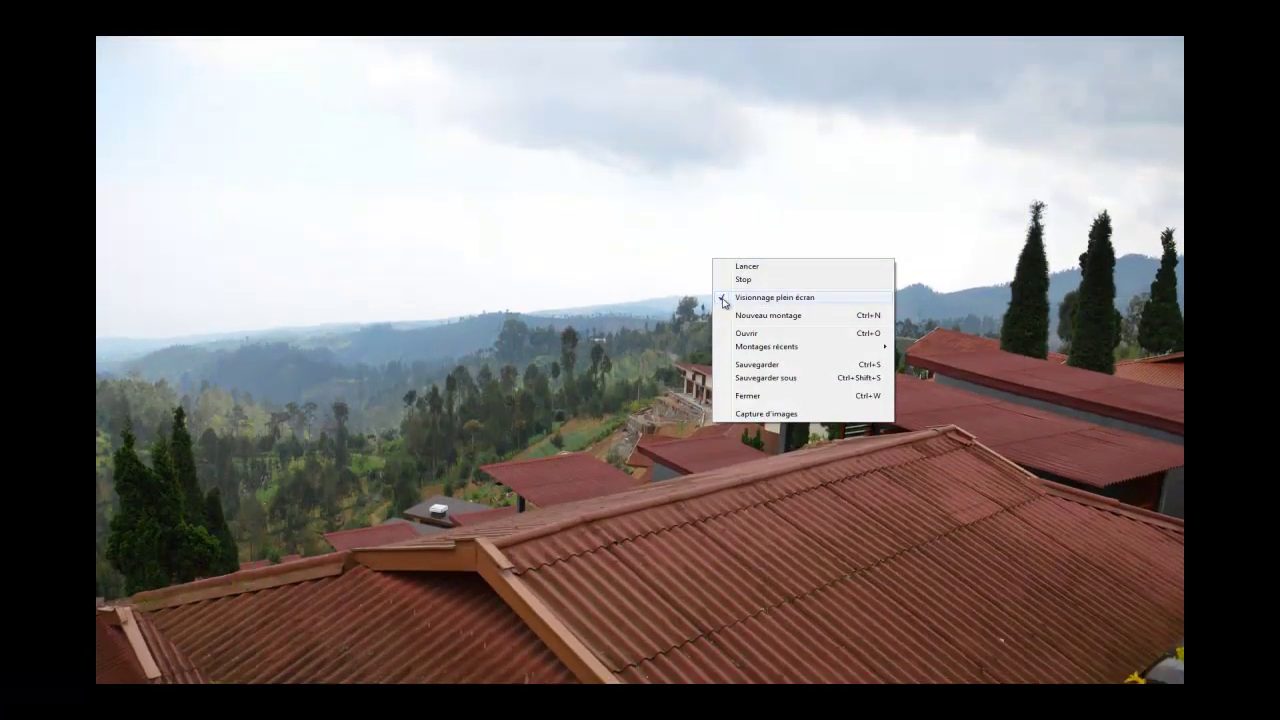
click(725, 300)
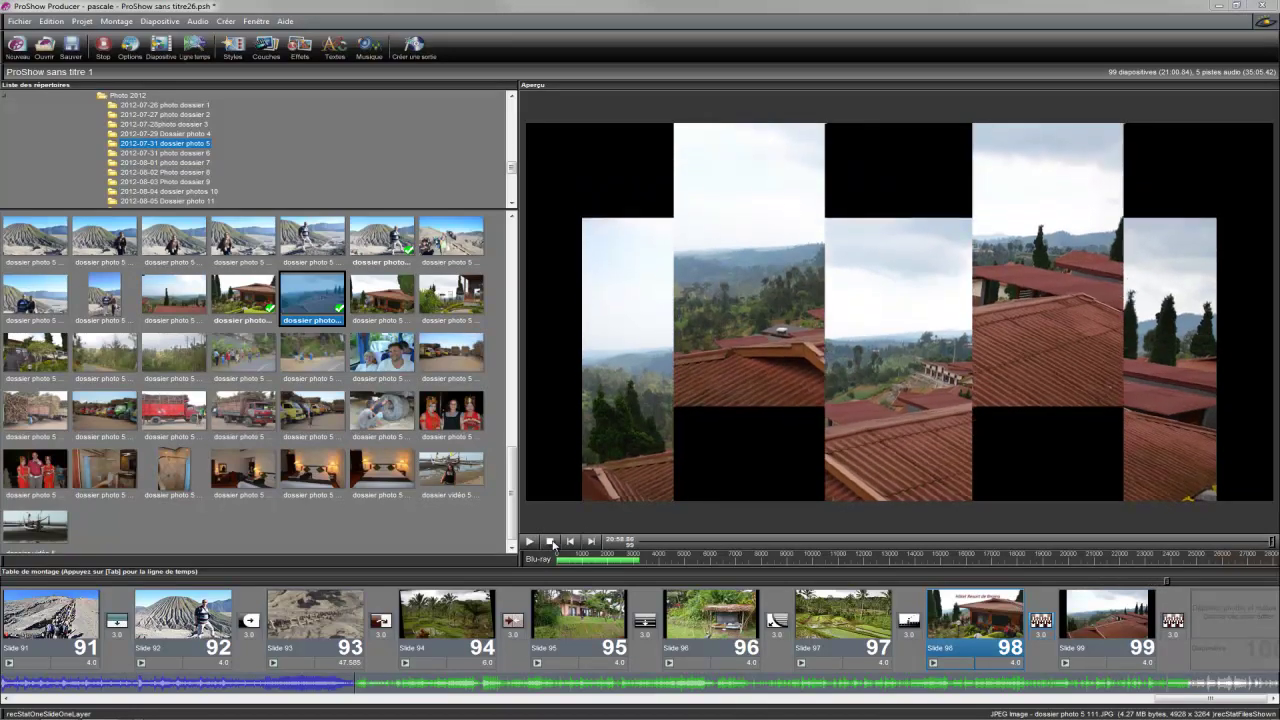
right_click(797, 268)
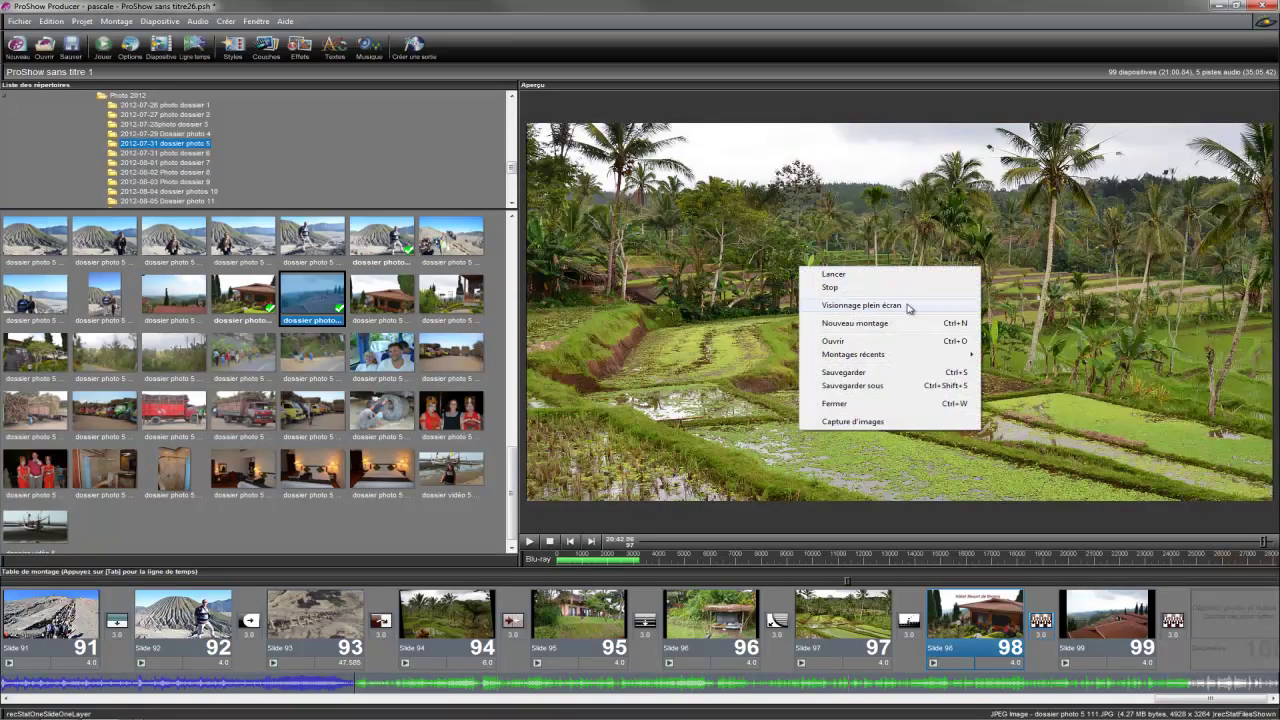
click(657, 406)
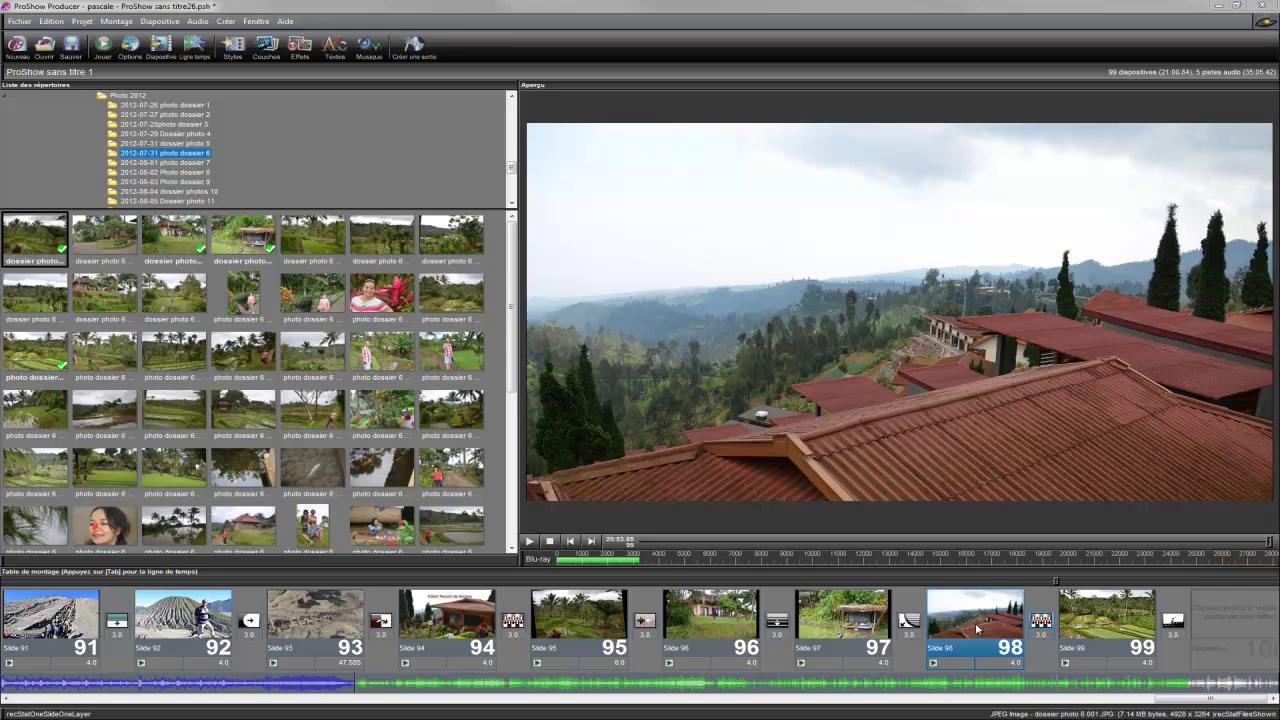
Move the red-roof landscape slide three positions earlier in the slide order, from 98 to 95, directly after the hotel slide.
right_click(976, 625)
mouse_move(998, 482)
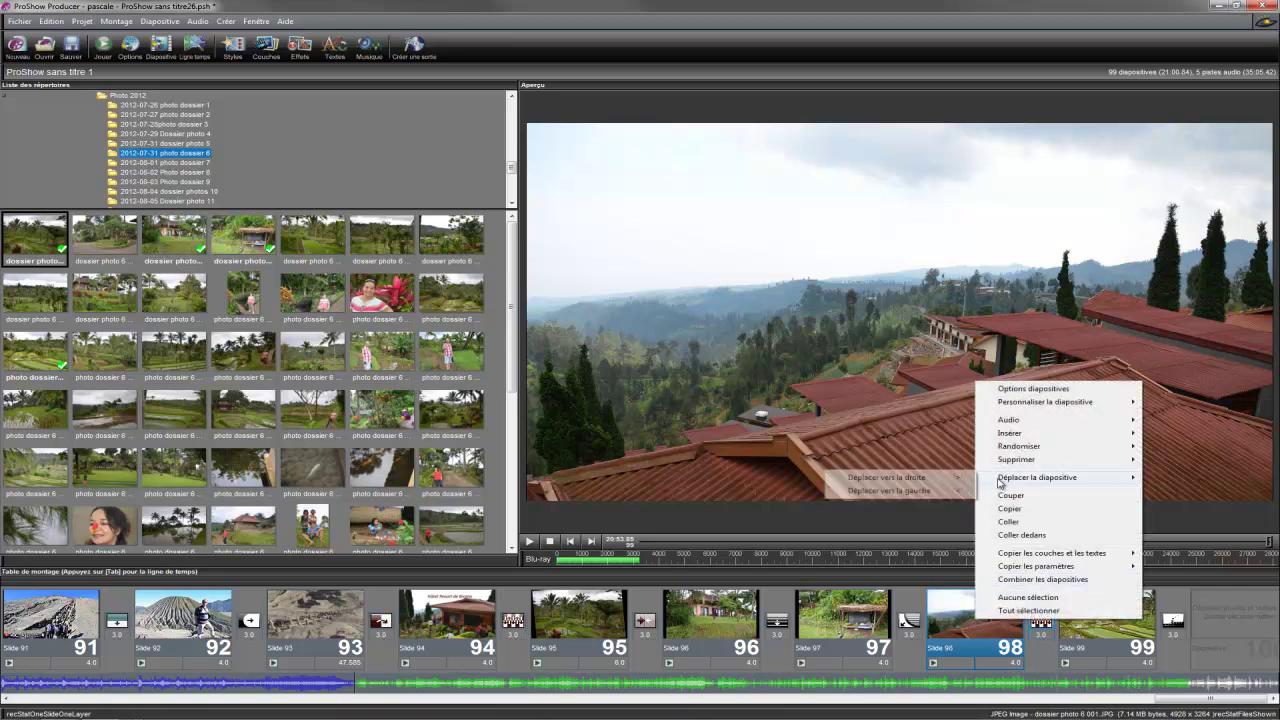
click(912, 490)
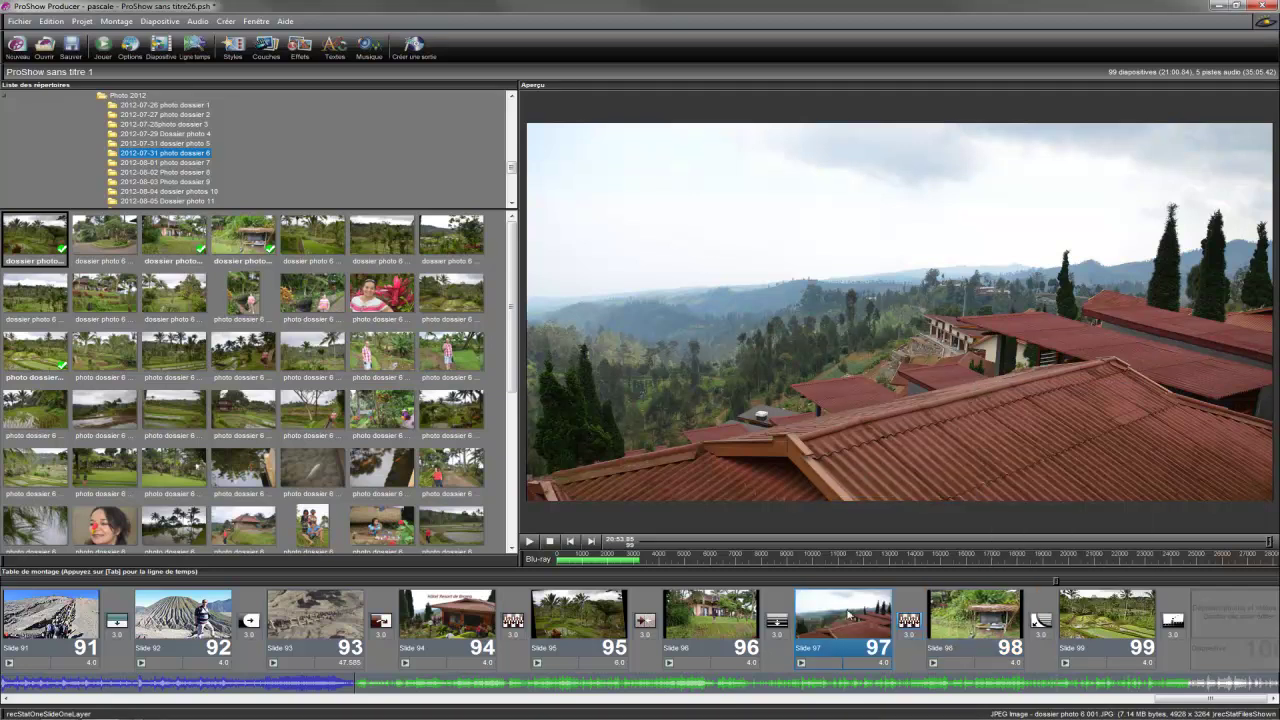
right_click(848, 622)
mouse_move(873, 480)
click(1068, 490)
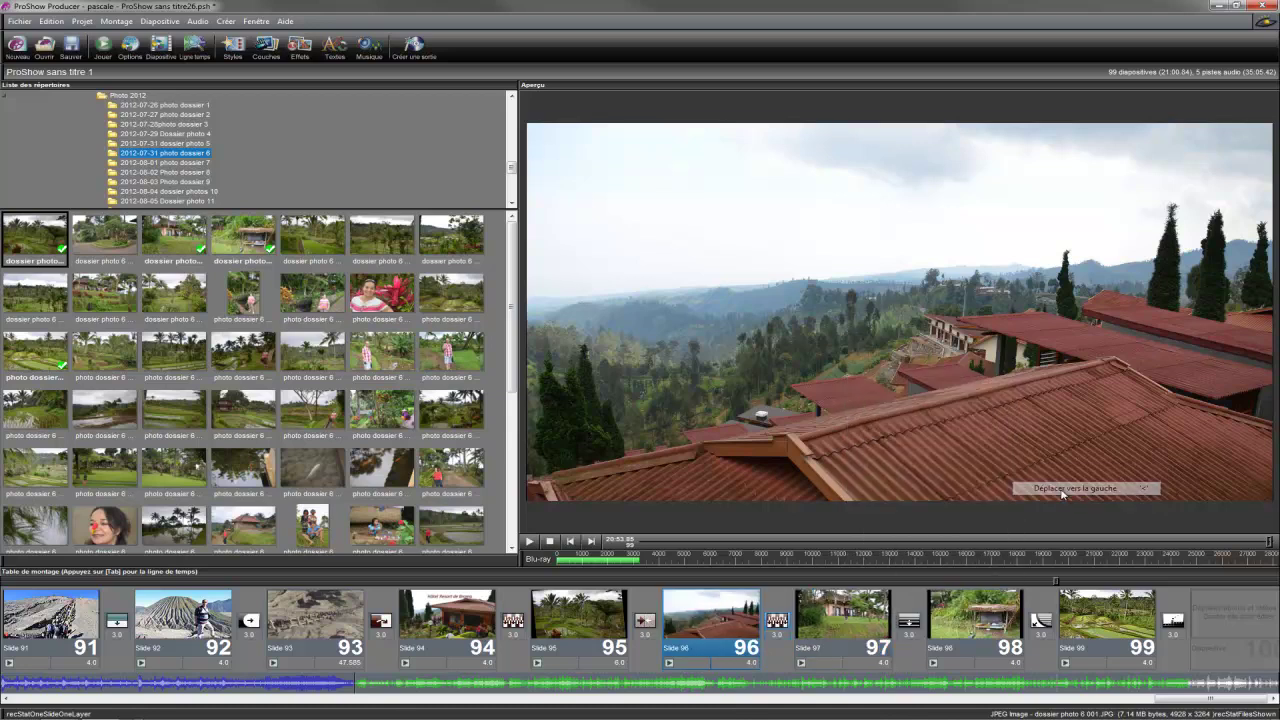
right_click(694, 612)
mouse_move(744, 470)
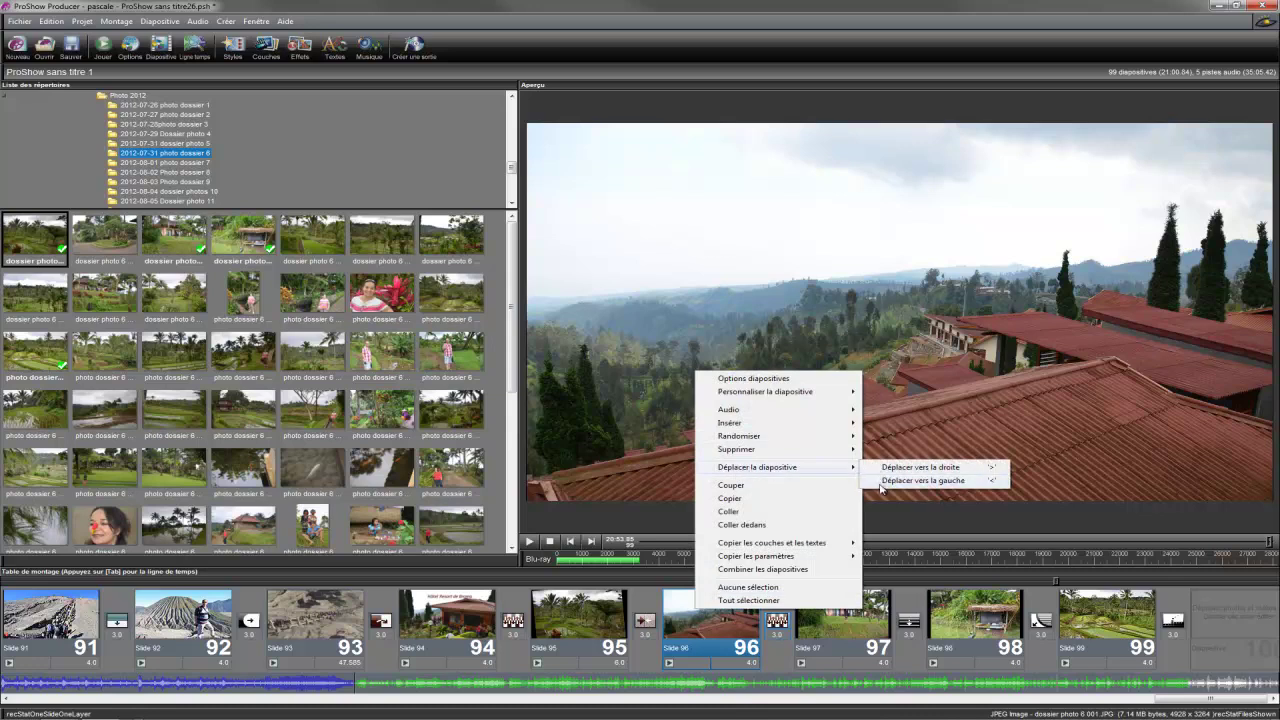
click(881, 482)
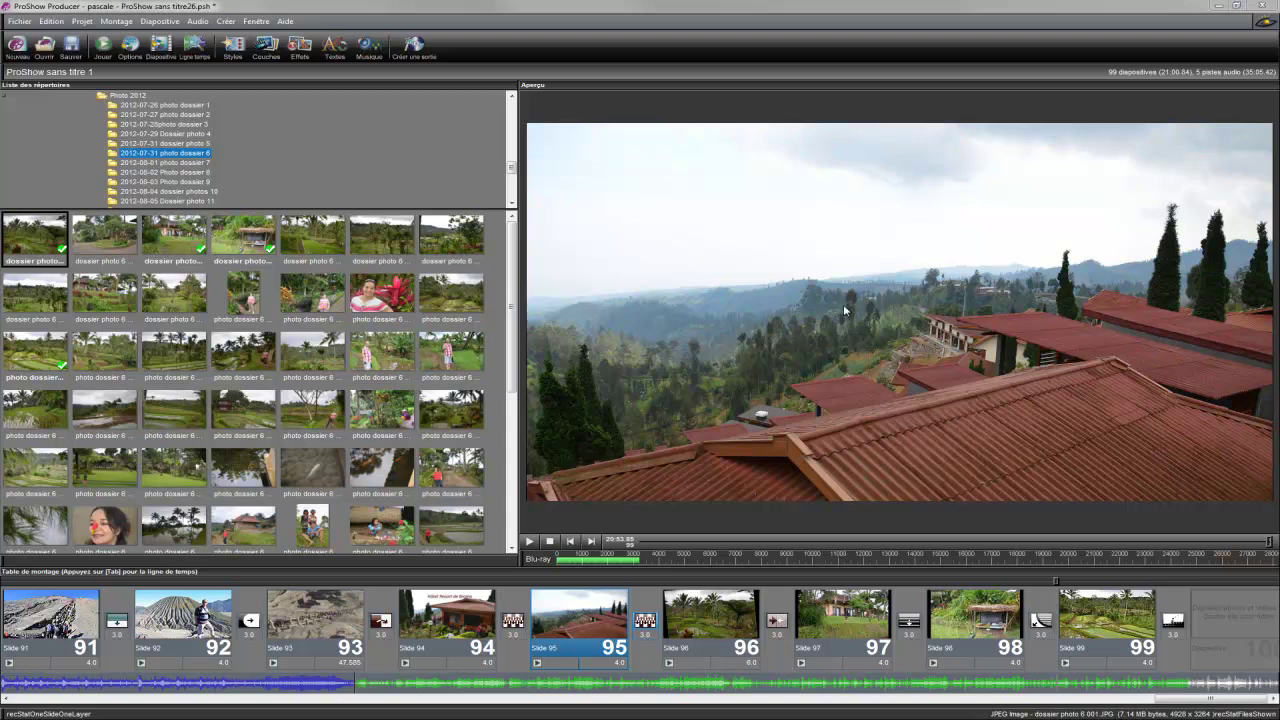
Review the program preferences for default values, startup, viewing, appearance and colours, and close them without altering anything.
click(50, 22)
click(62, 214)
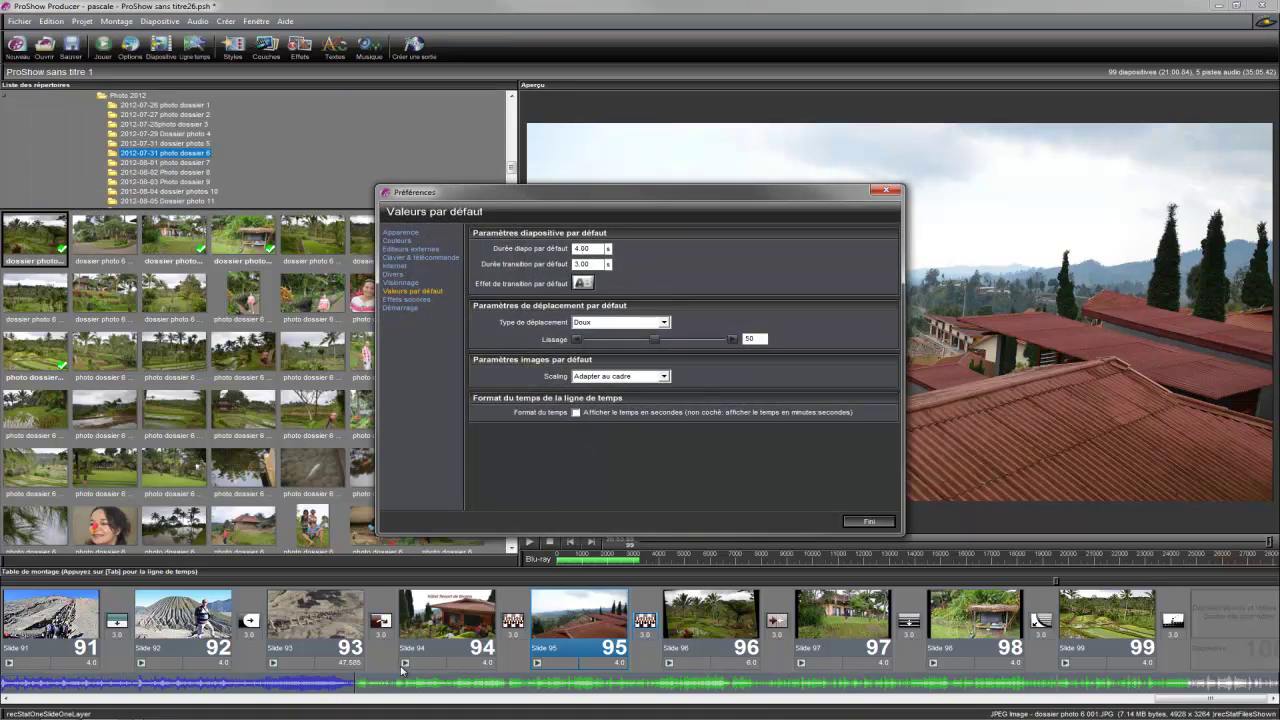
click(402, 309)
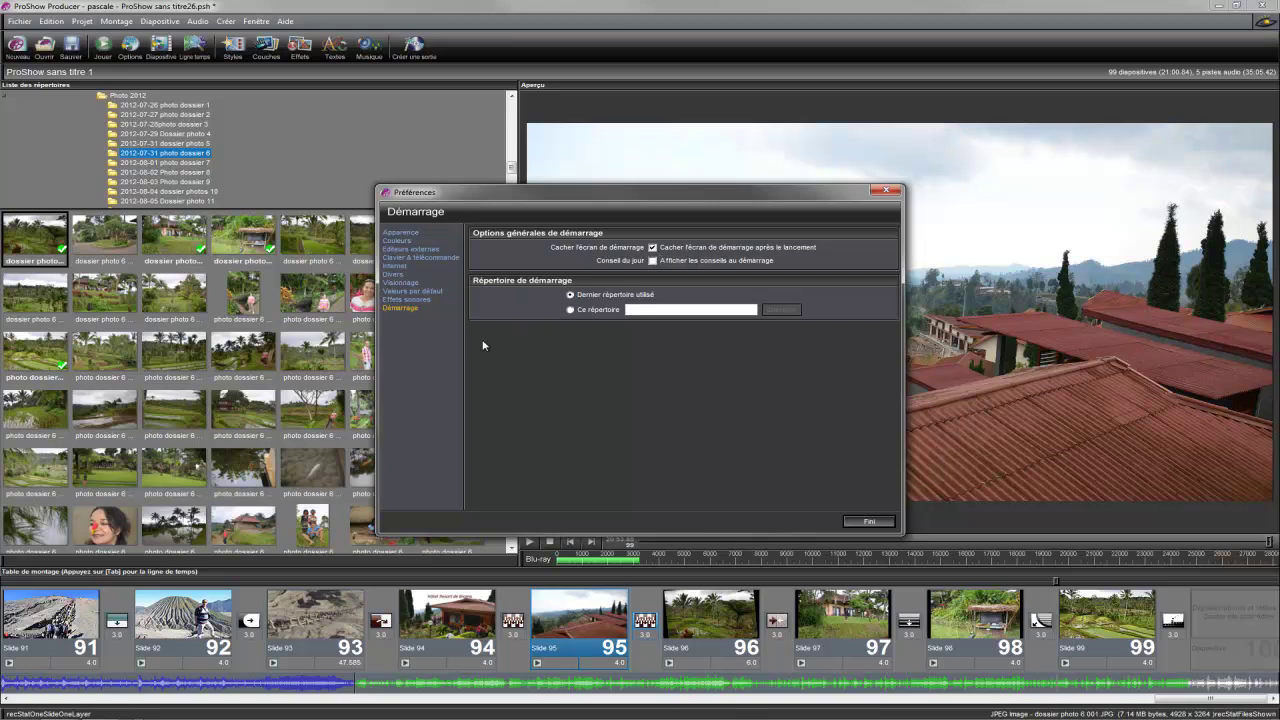
click(401, 284)
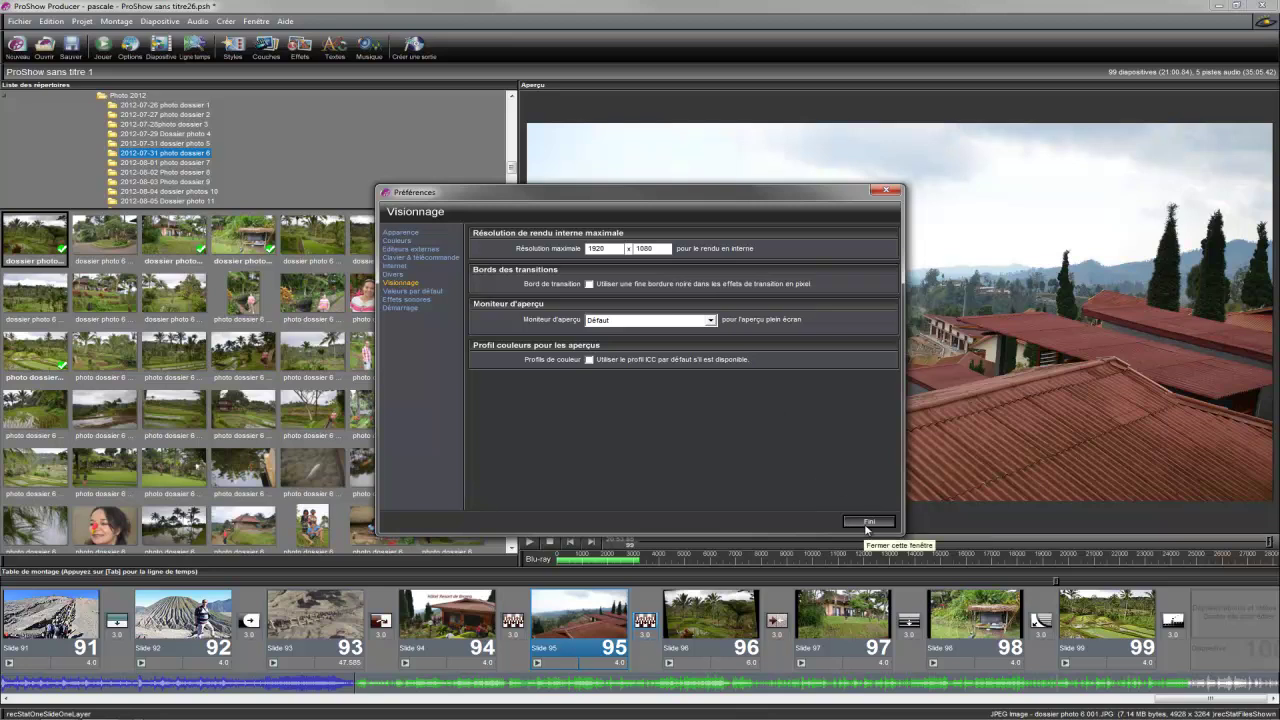
click(402, 233)
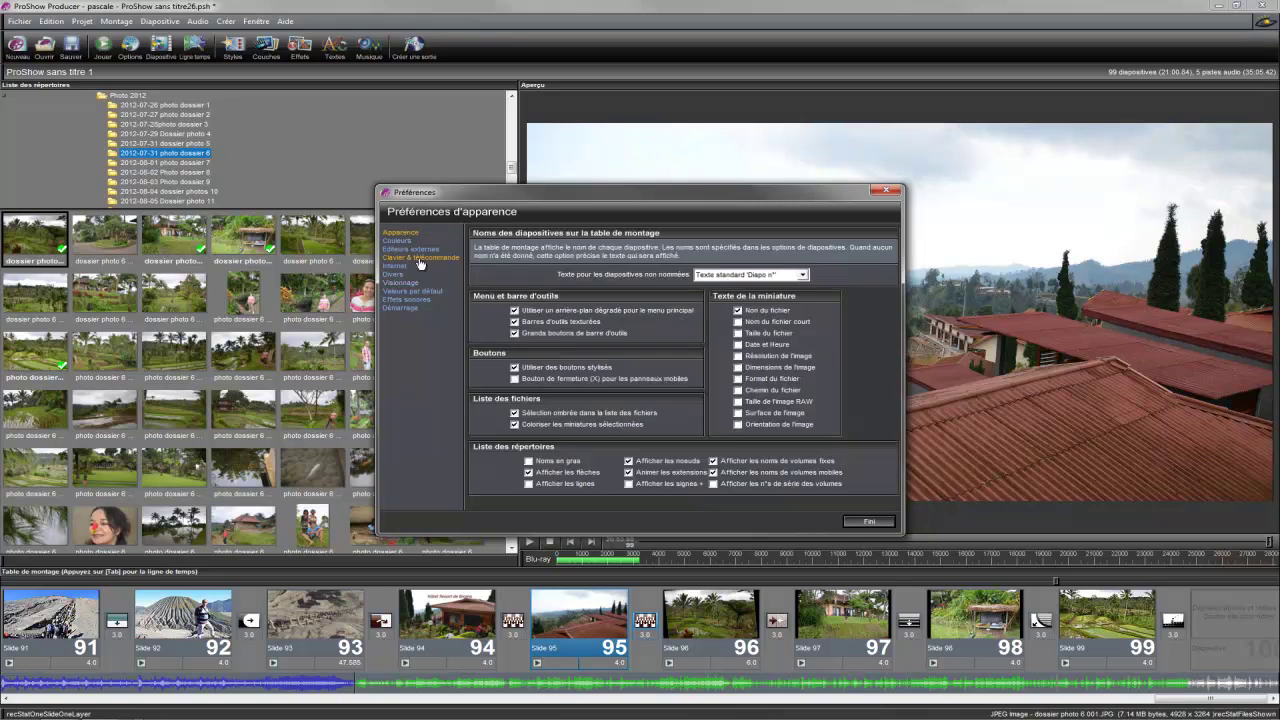
click(398, 241)
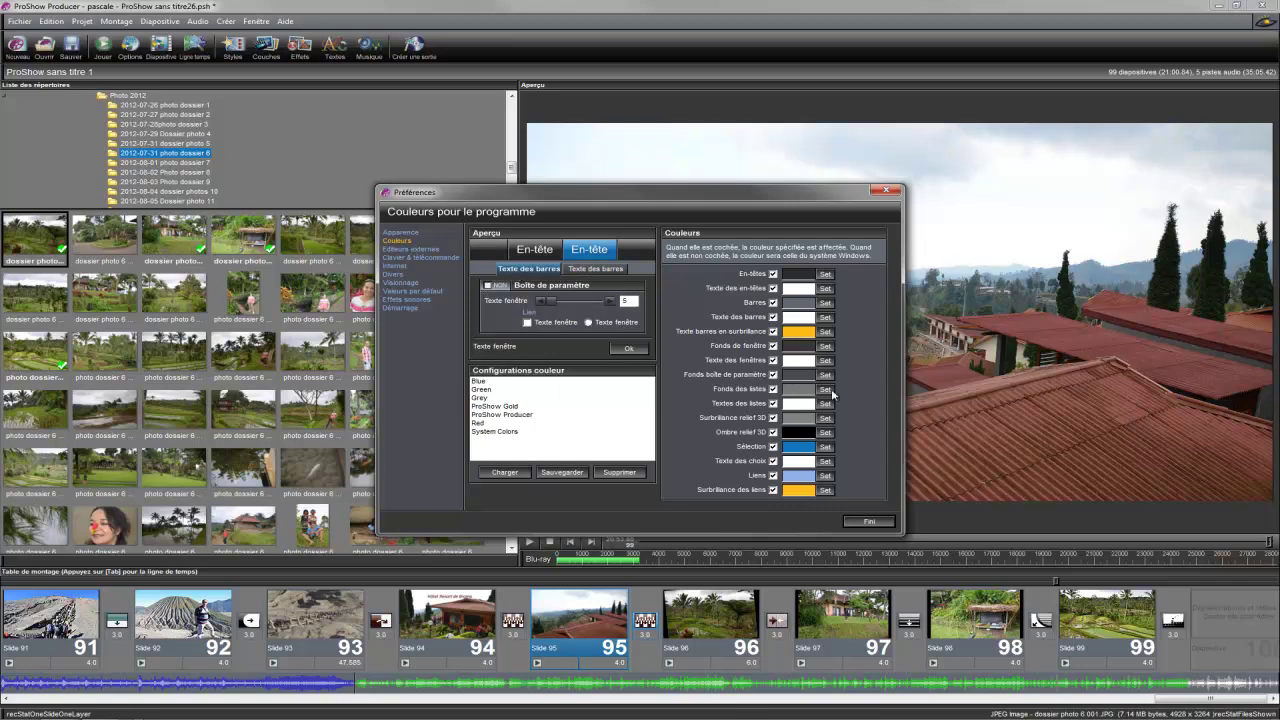
click(866, 523)
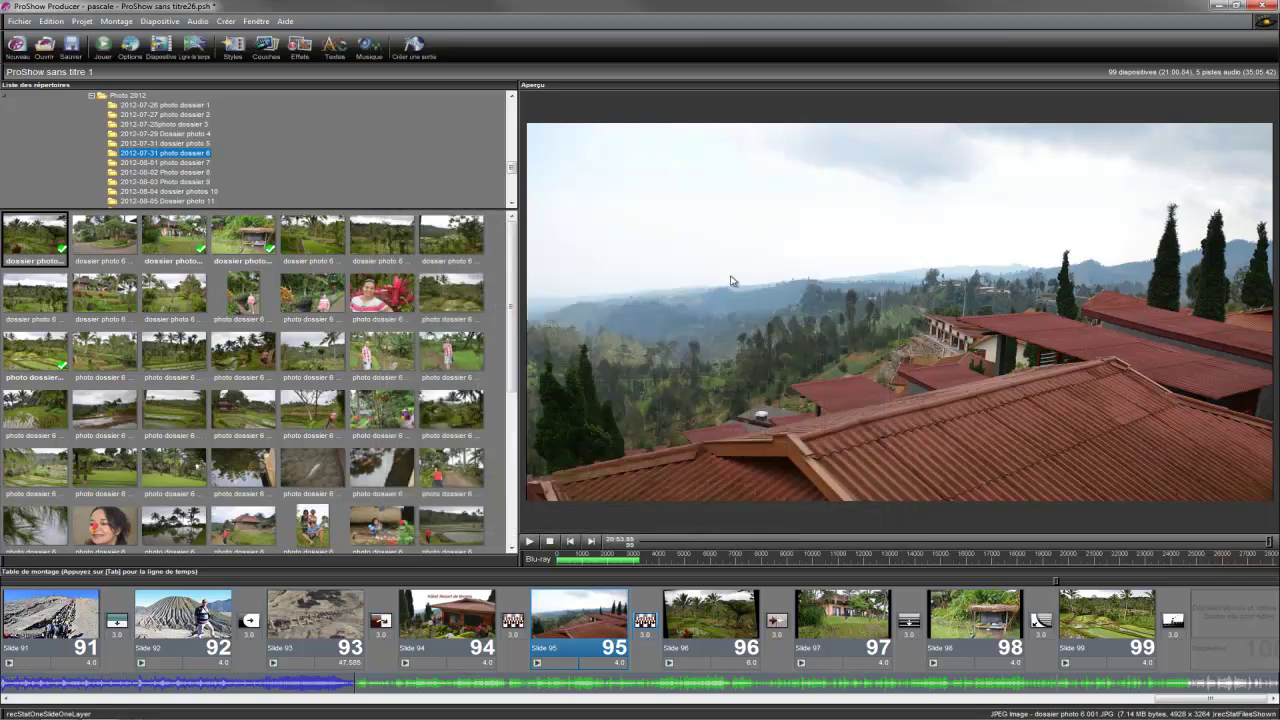